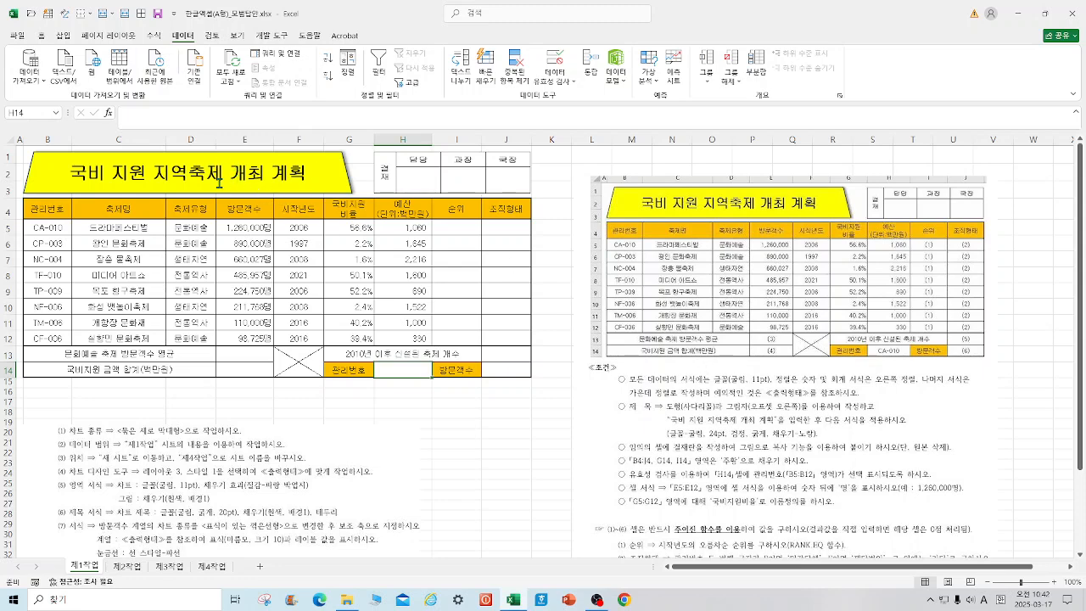
Step: Apply the outer Offset: Right shadow to the yellow trapezoid title shape
click(334, 179)
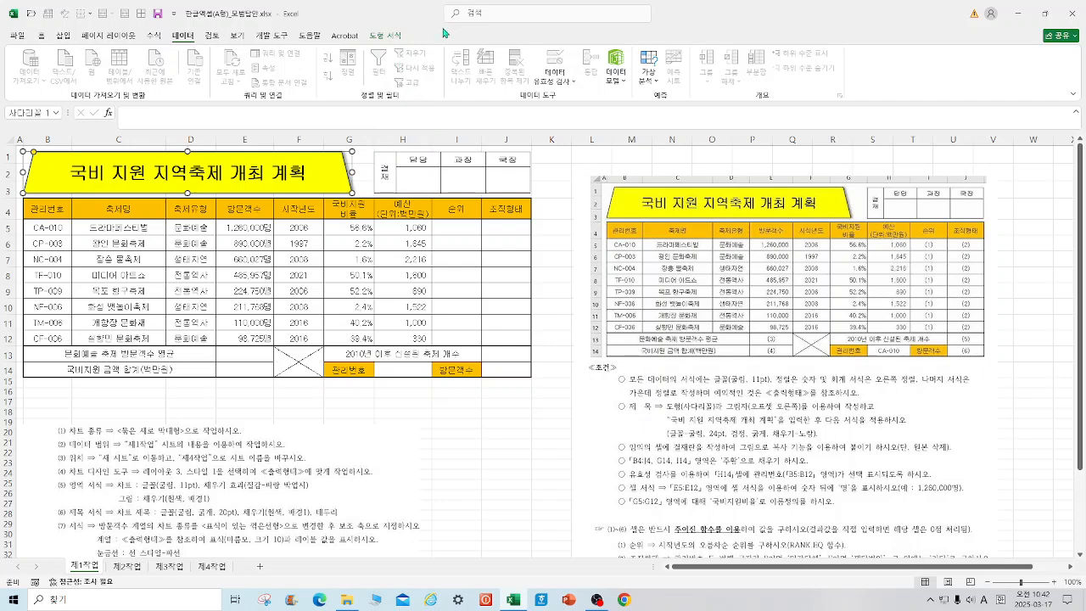
click(387, 37)
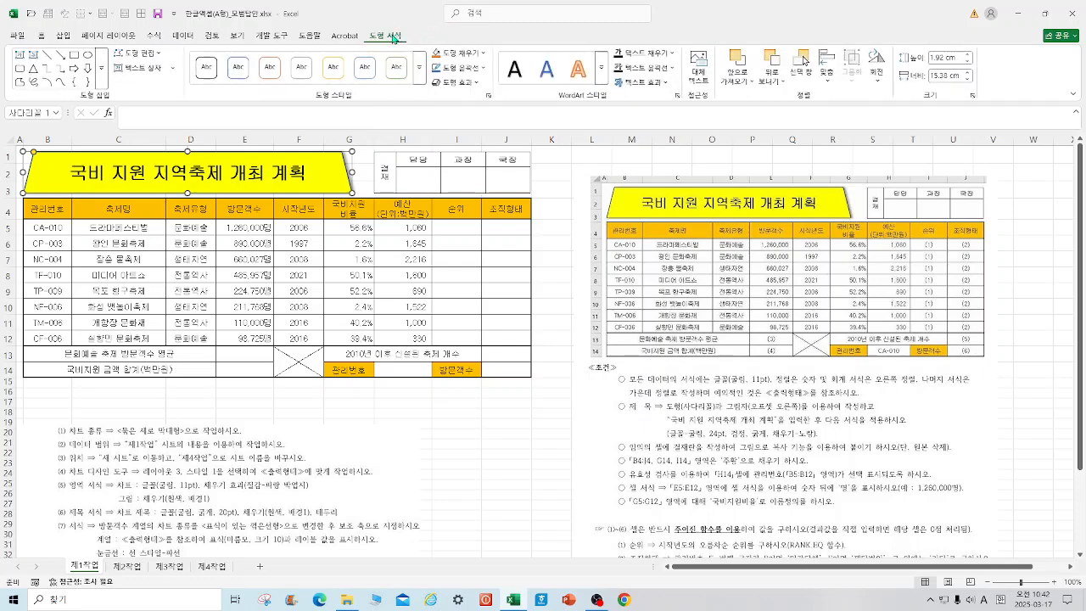
click(468, 83)
mouse_move(475, 129)
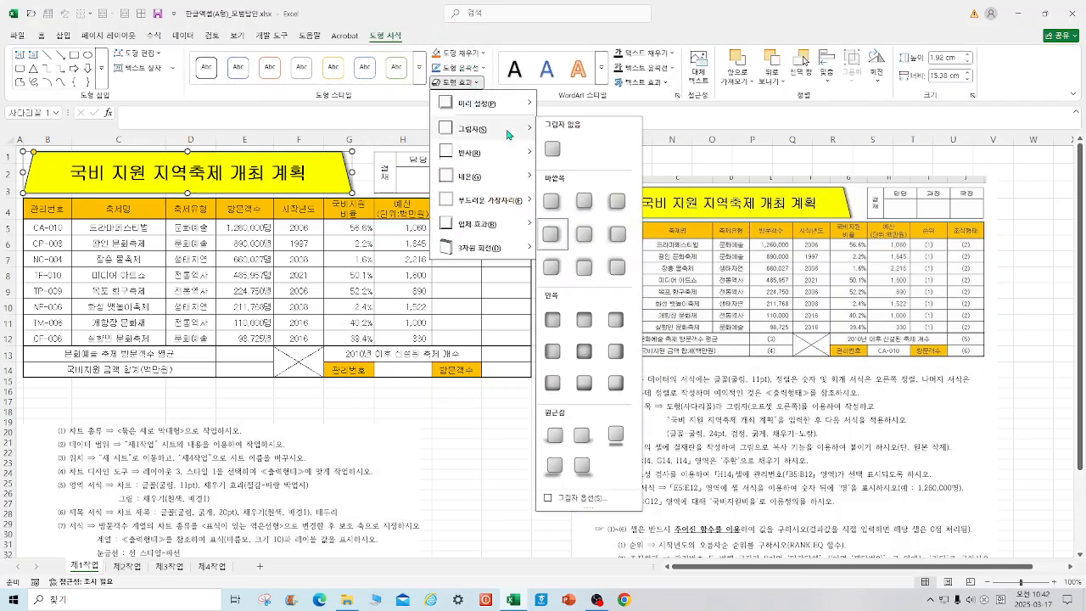
click(552, 233)
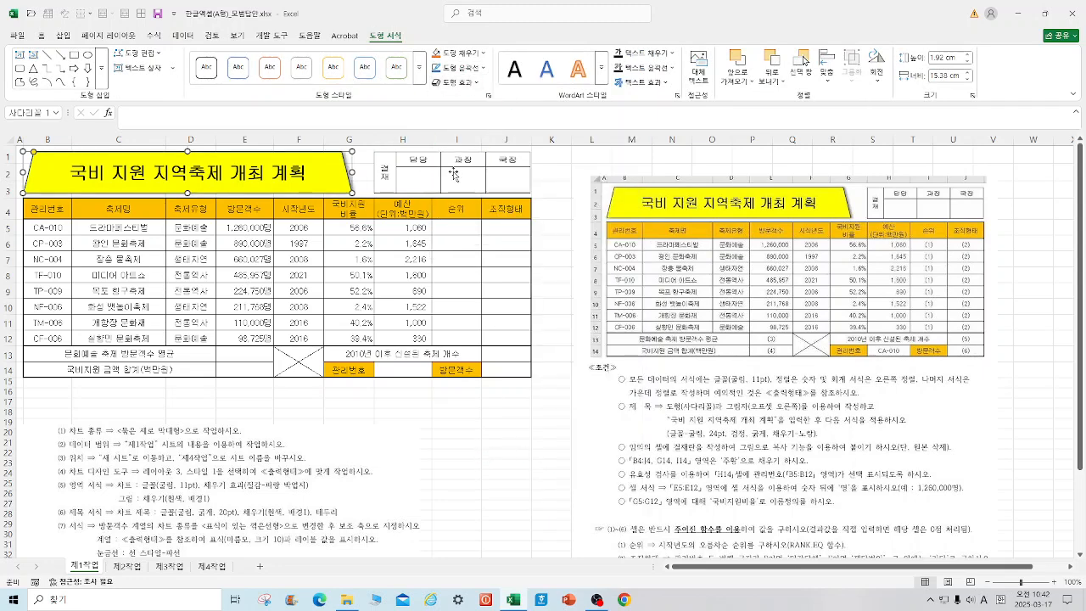
Step: Check the orange fill of B4:J4, G14 and I14, and the alignment of the text cells B5:D12 and number cells E5:J12
drag(38, 212, 492, 210)
click(348, 370)
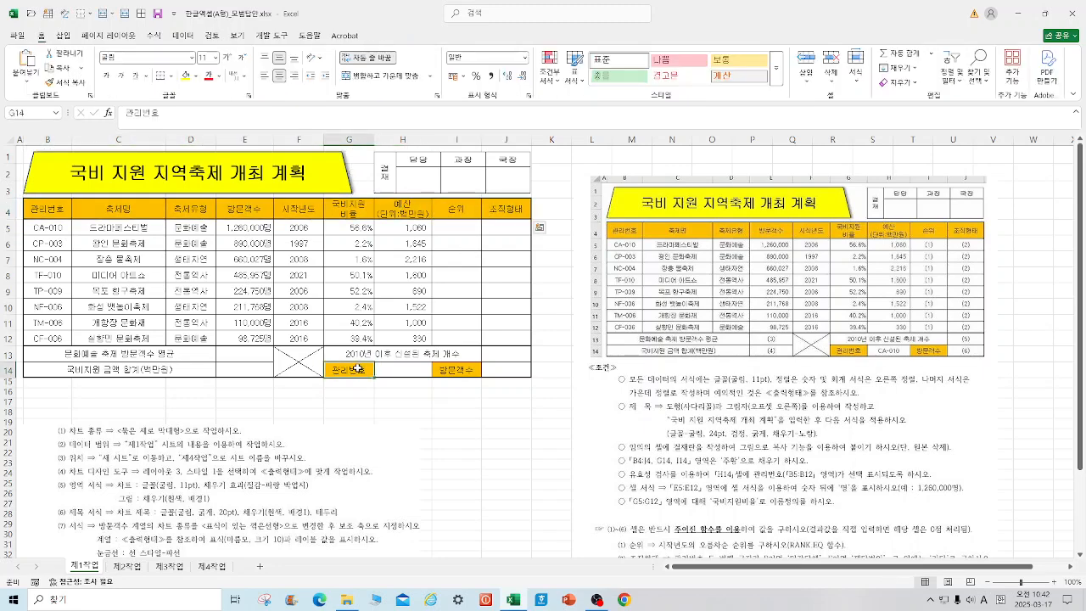
click(456, 370)
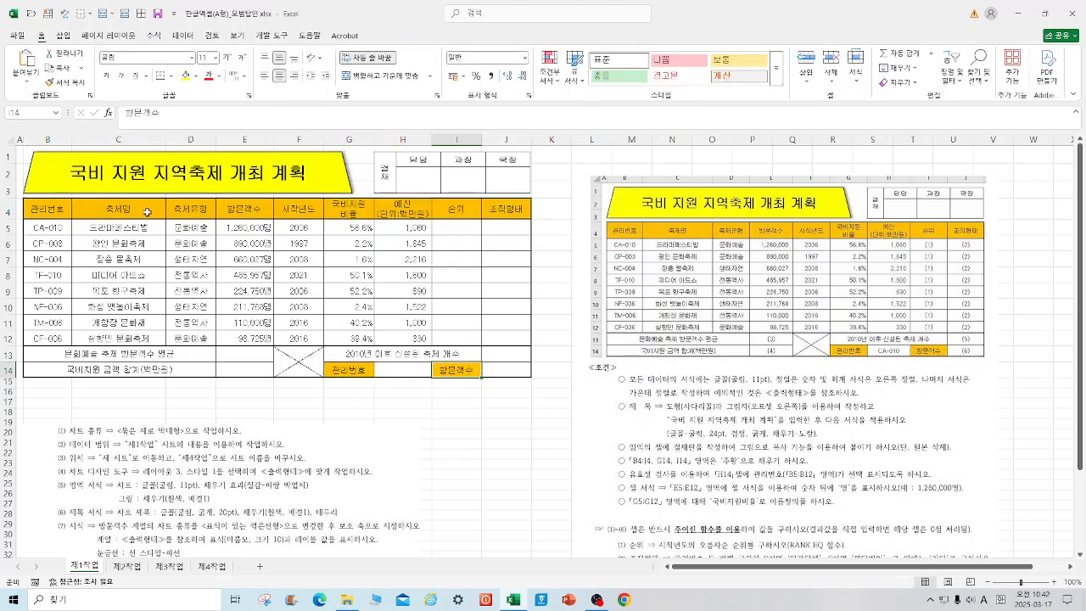
drag(41, 224, 206, 338)
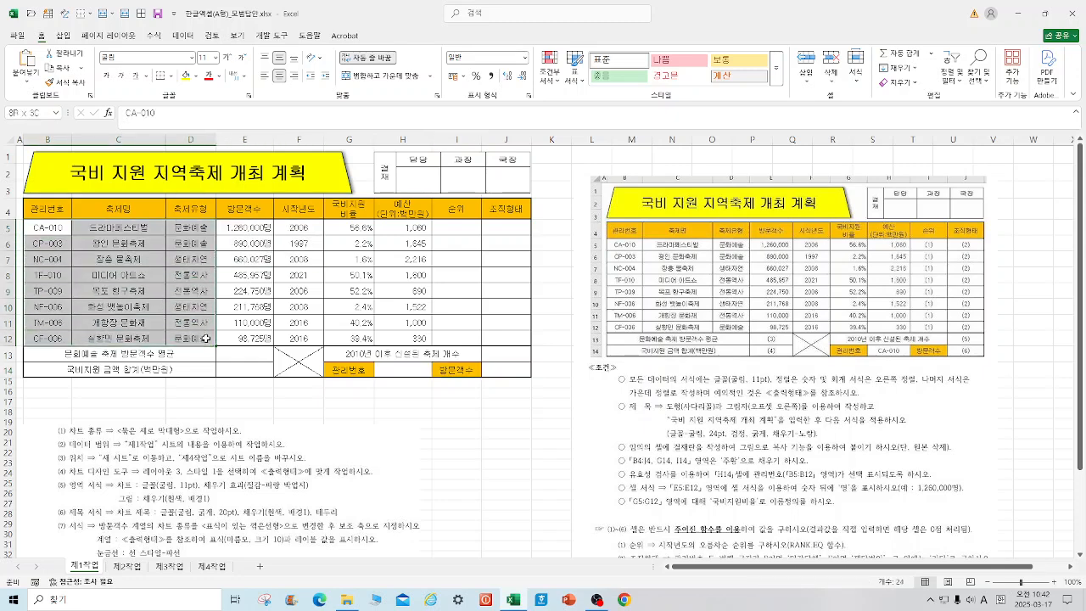
click(553, 411)
drag(229, 228, 522, 337)
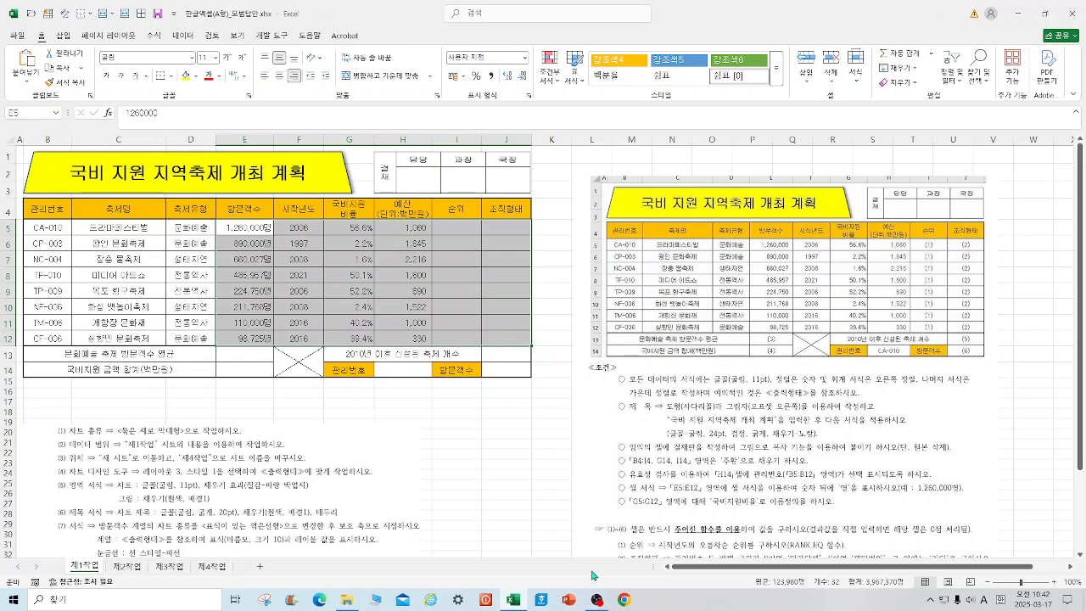
Step: Add list data validation to cell H14 with source =$B$5:$B$12 and choose CA-010 from its list
click(417, 371)
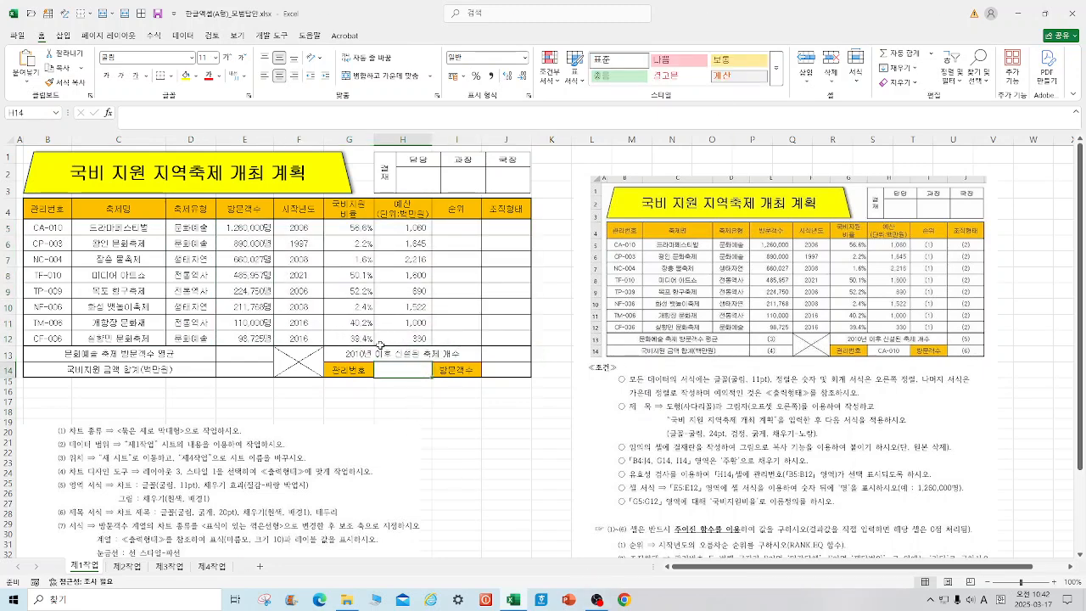
click(183, 36)
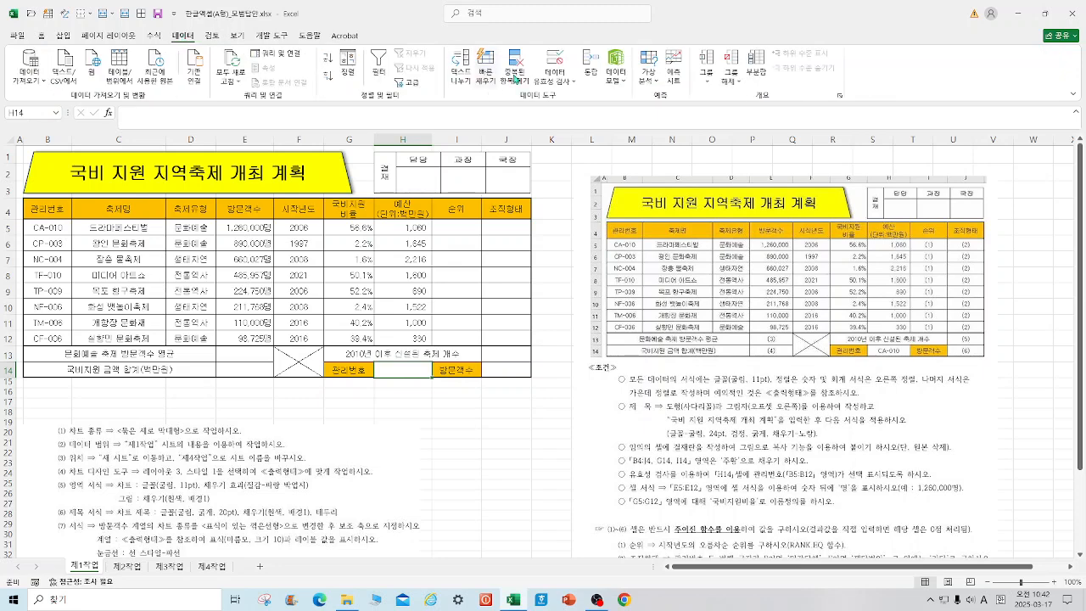
click(554, 60)
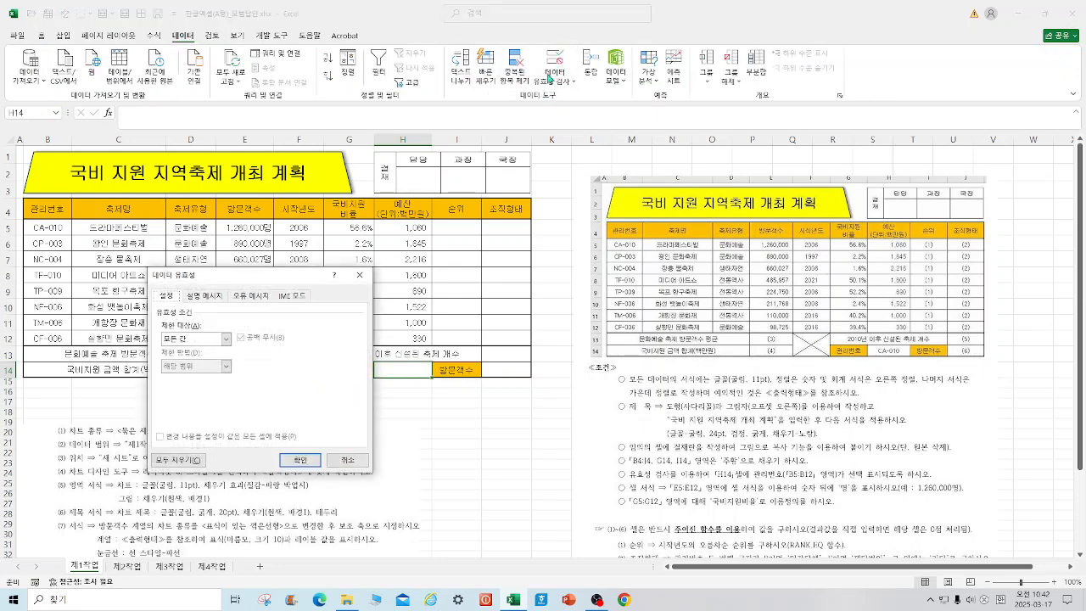
click(225, 339)
click(179, 377)
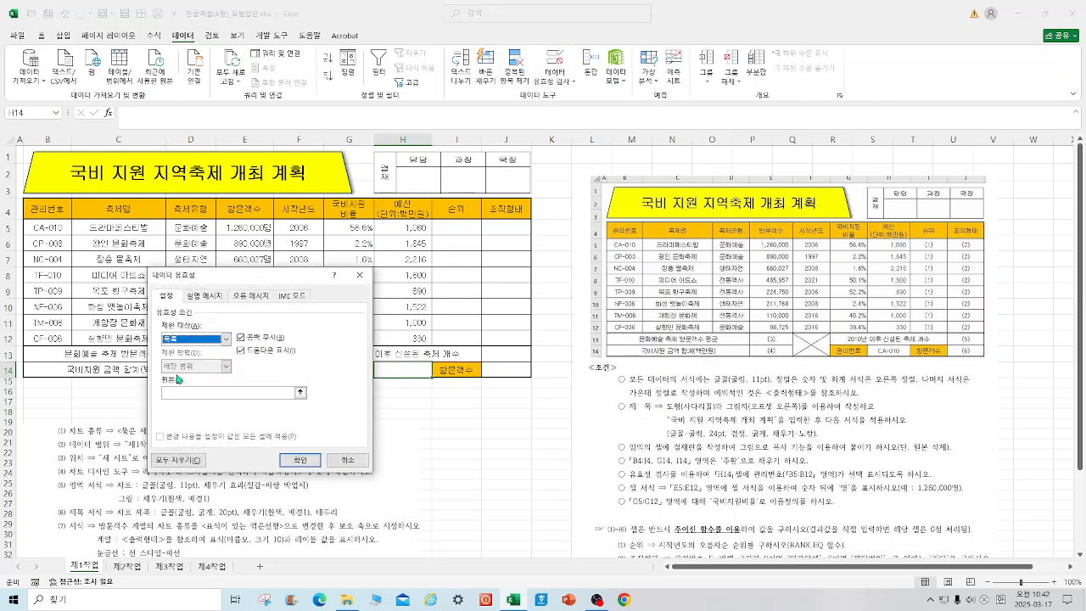
drag(306, 277, 596, 294)
drag(58, 229, 51, 337)
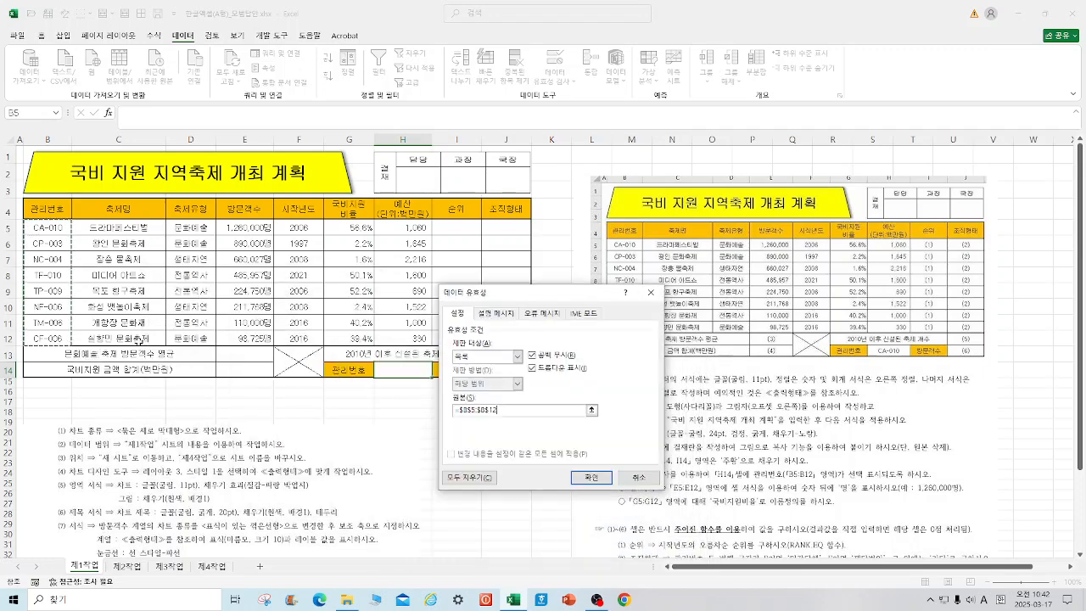
click(588, 478)
click(437, 375)
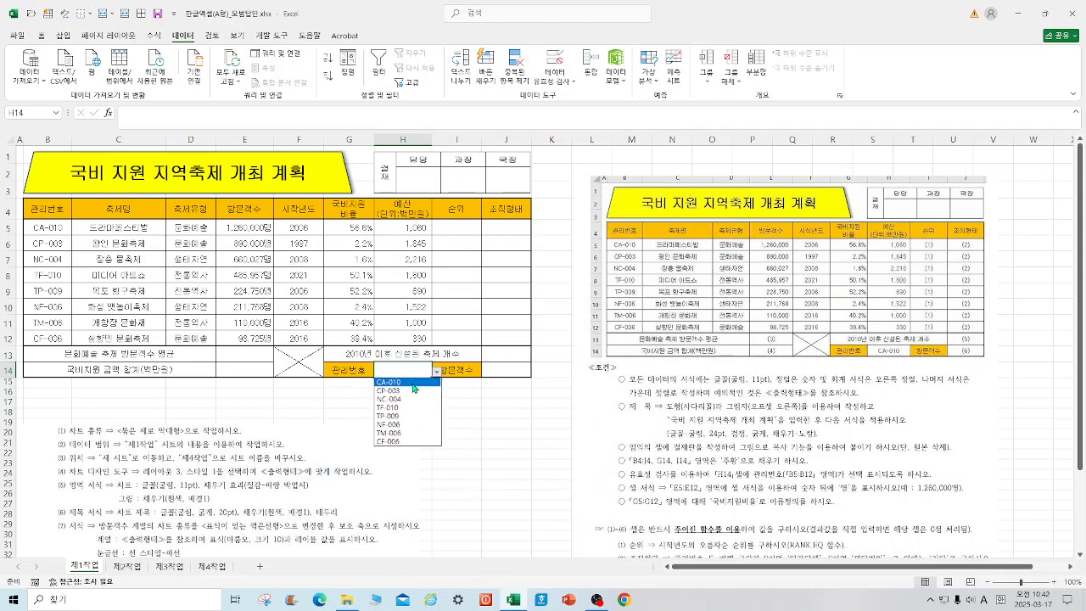
click(413, 382)
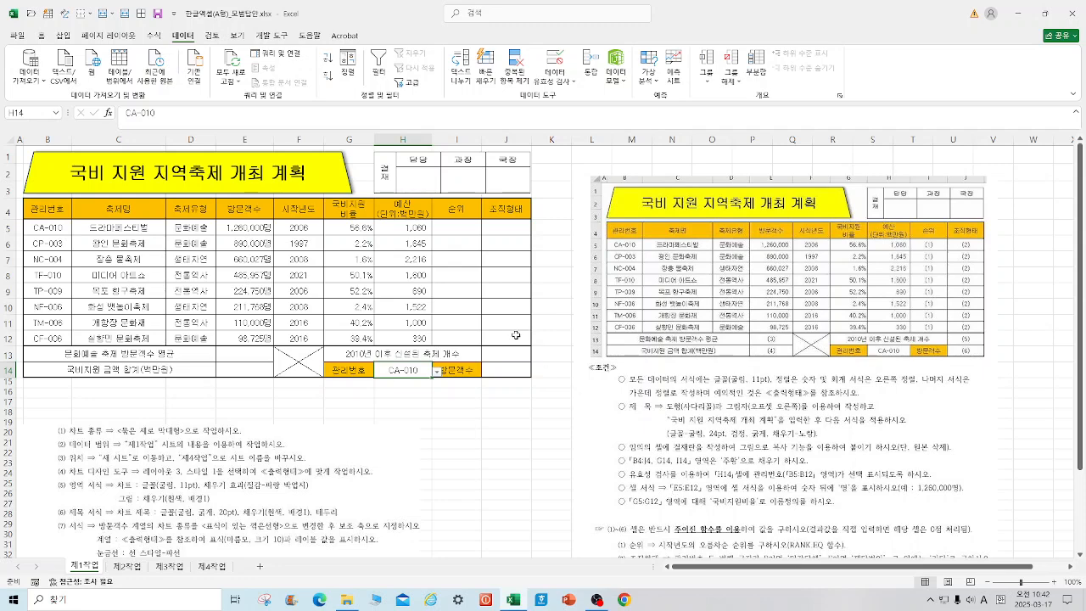
Step: Reset the number format of the visitor counts in E5:E12 to General
drag(253, 225, 254, 337)
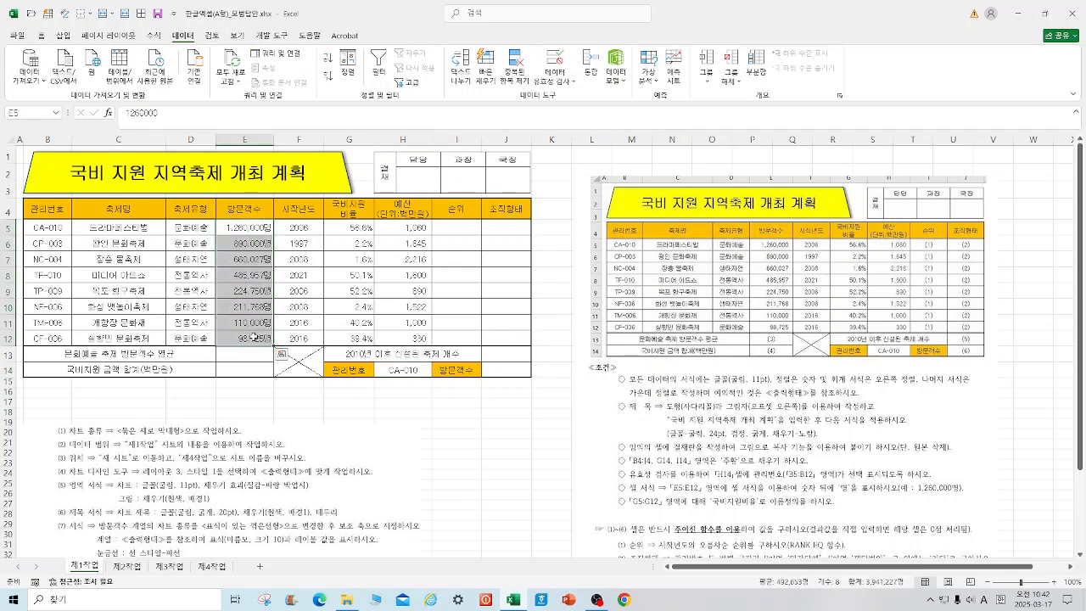
right_click(253, 338)
click(289, 247)
click(161, 138)
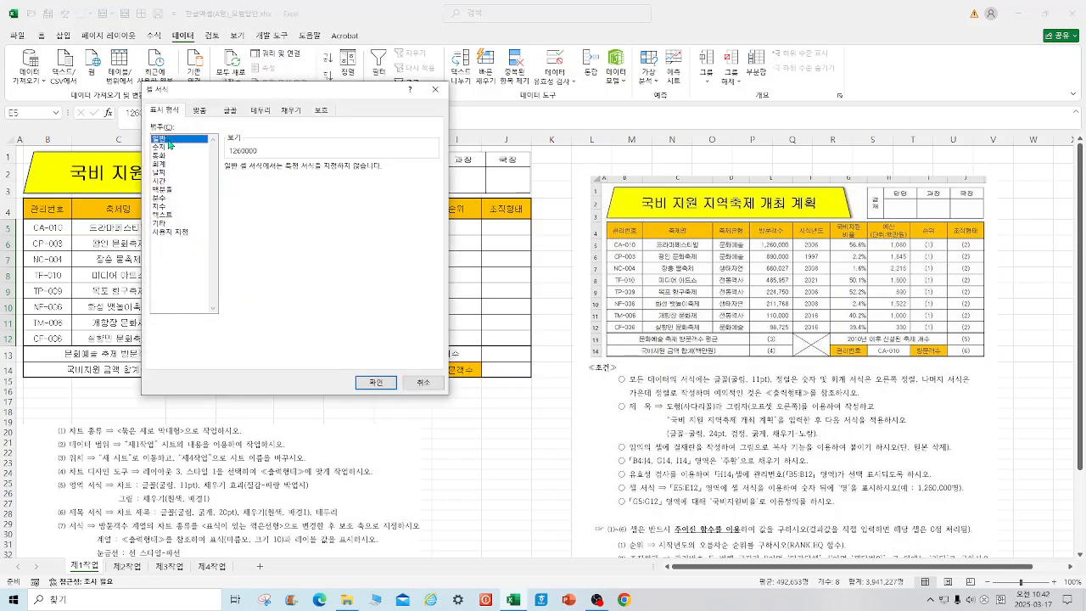
click(375, 383)
Step: Give the visitor counts in E5:E12 a custom number format of #,##0 followed by 명
right_click(239, 266)
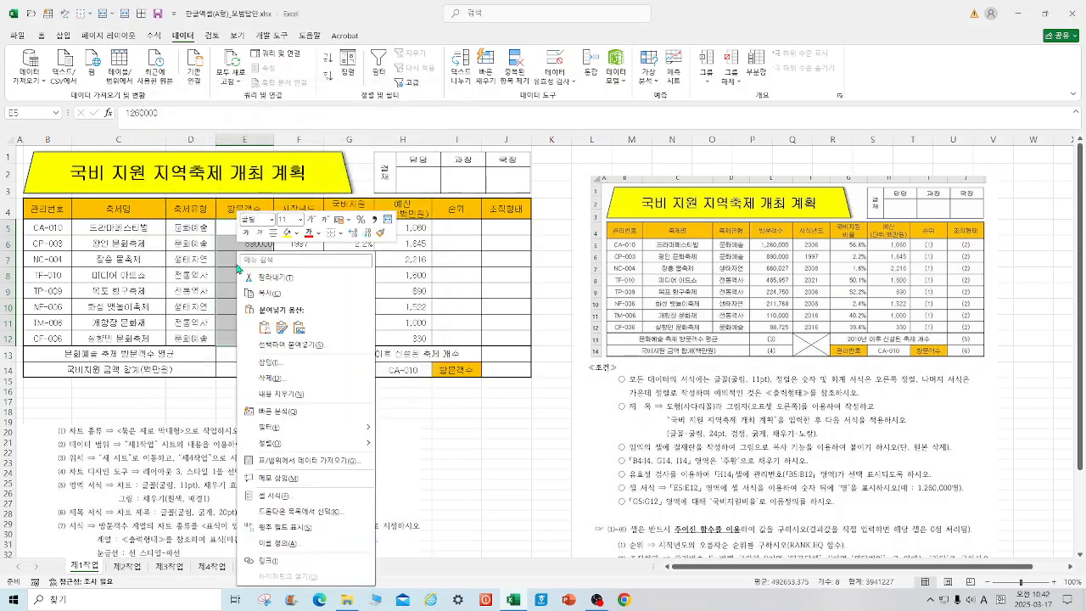
mouse_move(296, 431)
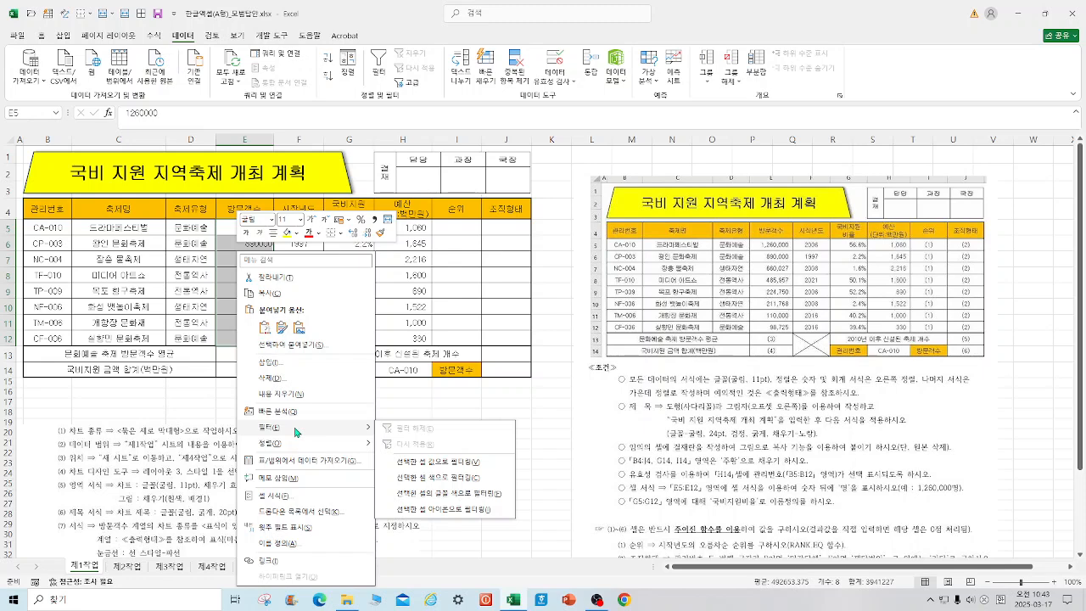
click(285, 496)
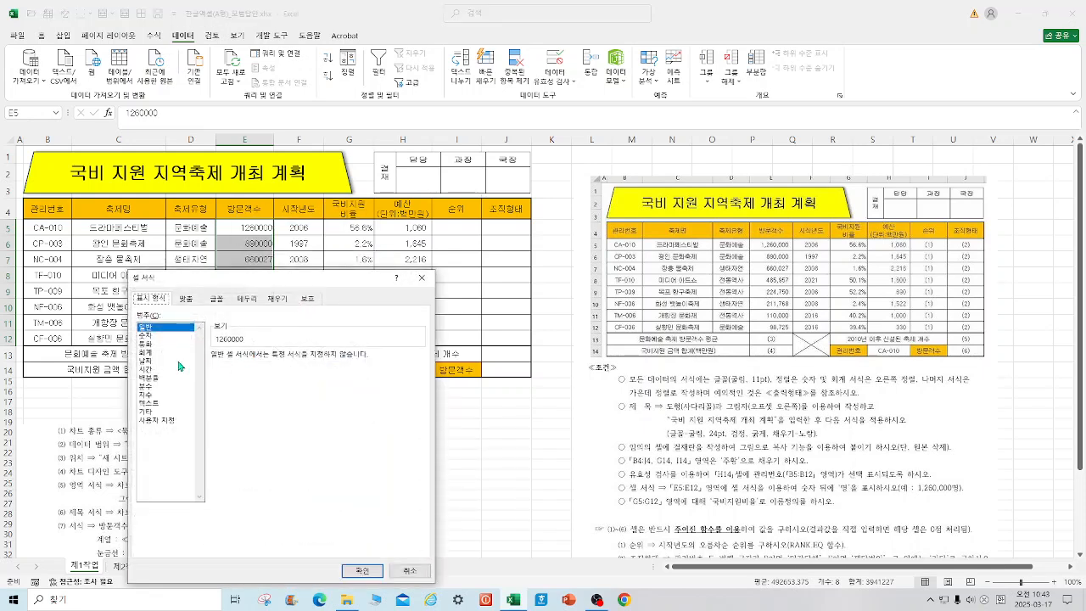
click(177, 420)
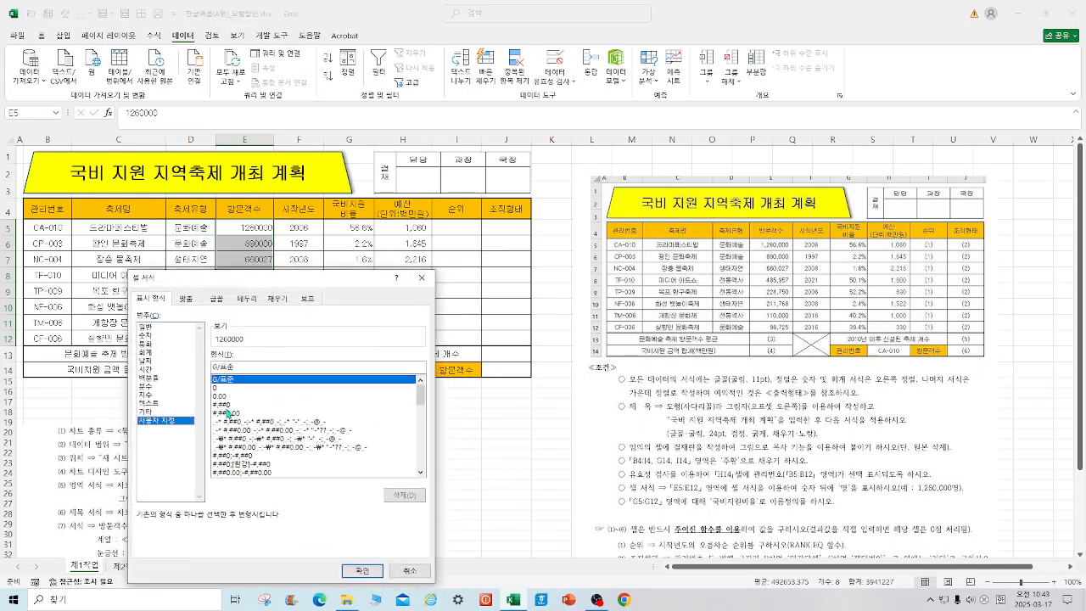
click(227, 407)
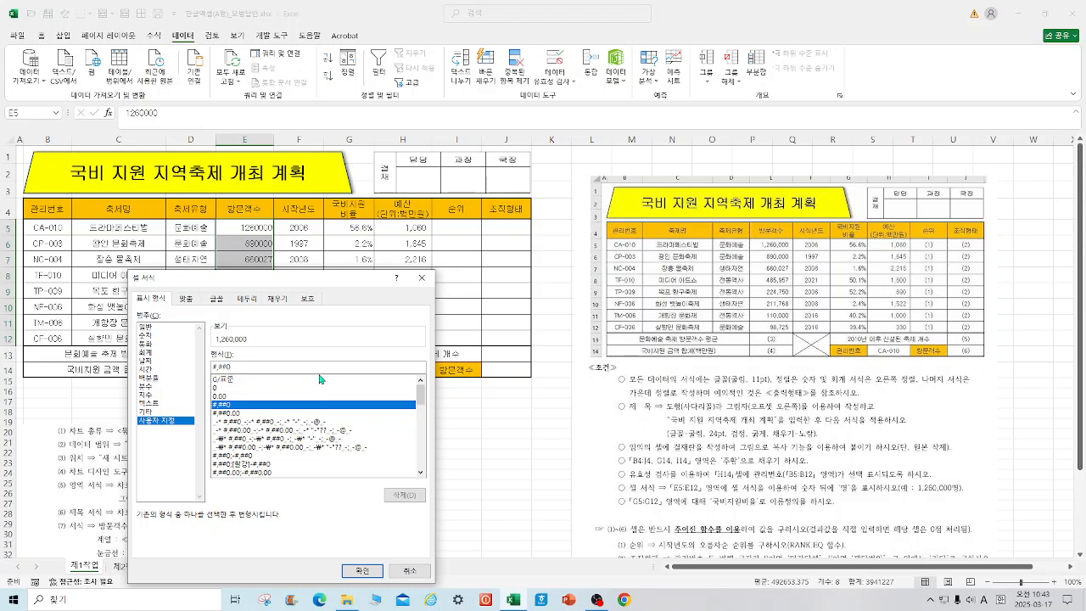
click(320, 372)
text(a)
key(BackSpace)
text(명)
key(Return)
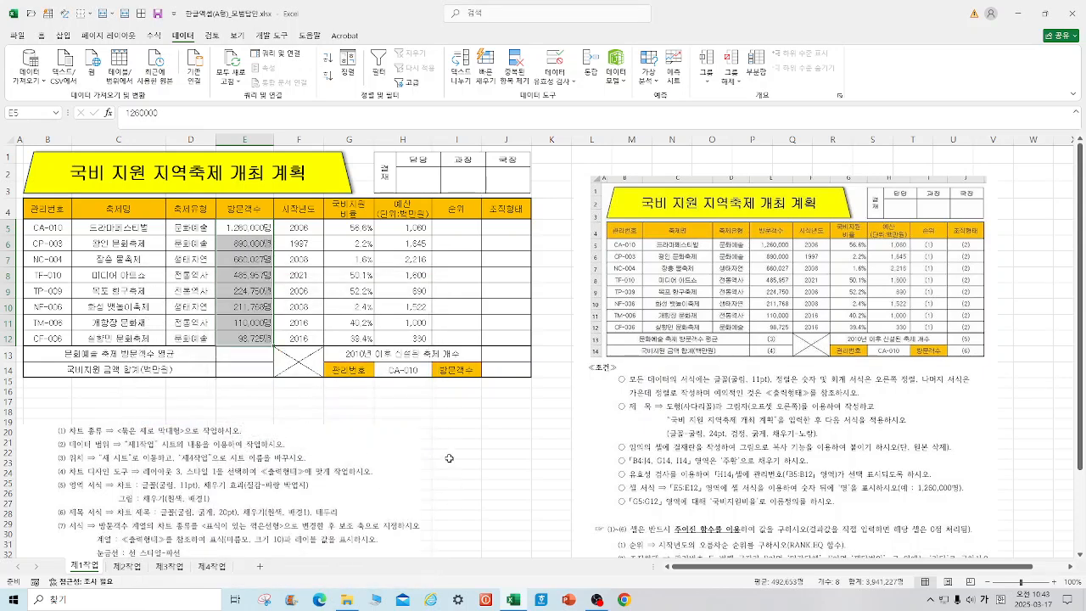
click(449, 458)
Step: Save the workbook to the desktop under the file name 25년3월itq엑셀A
click(18, 38)
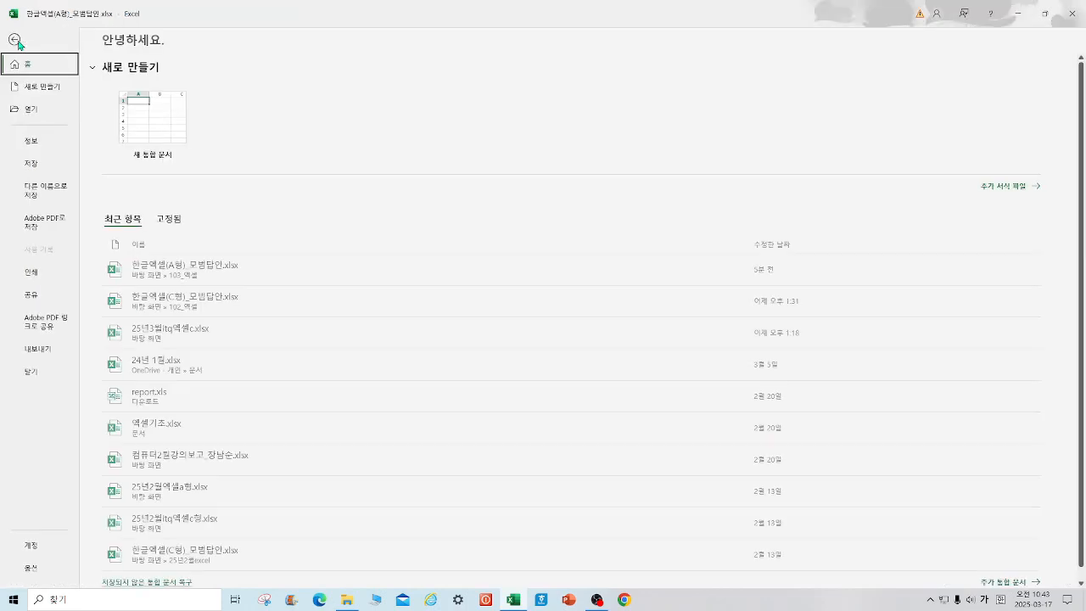
click(46, 190)
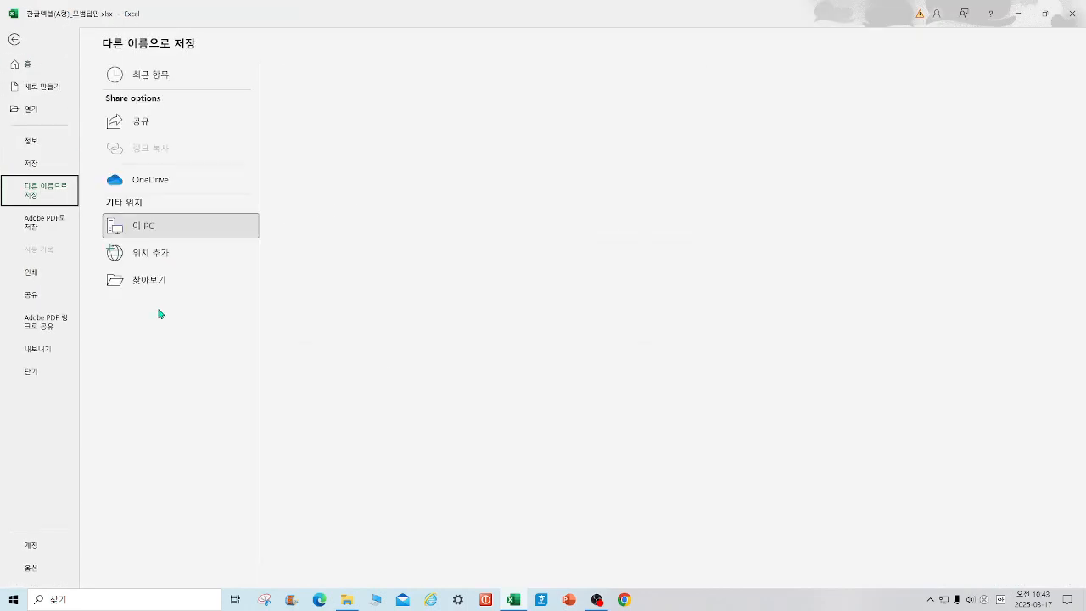
click(149, 281)
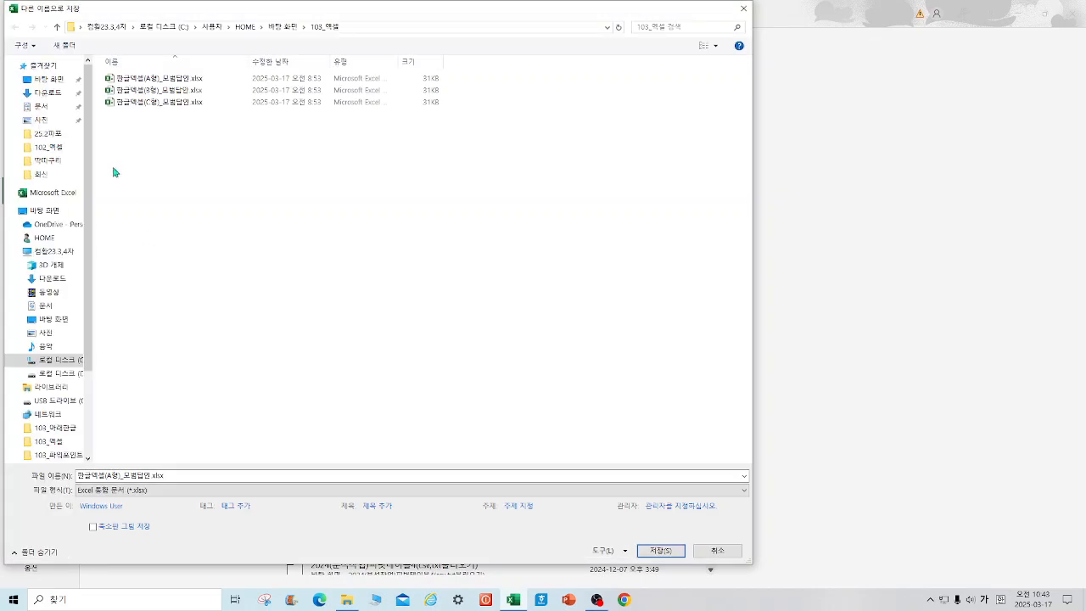
click(56, 79)
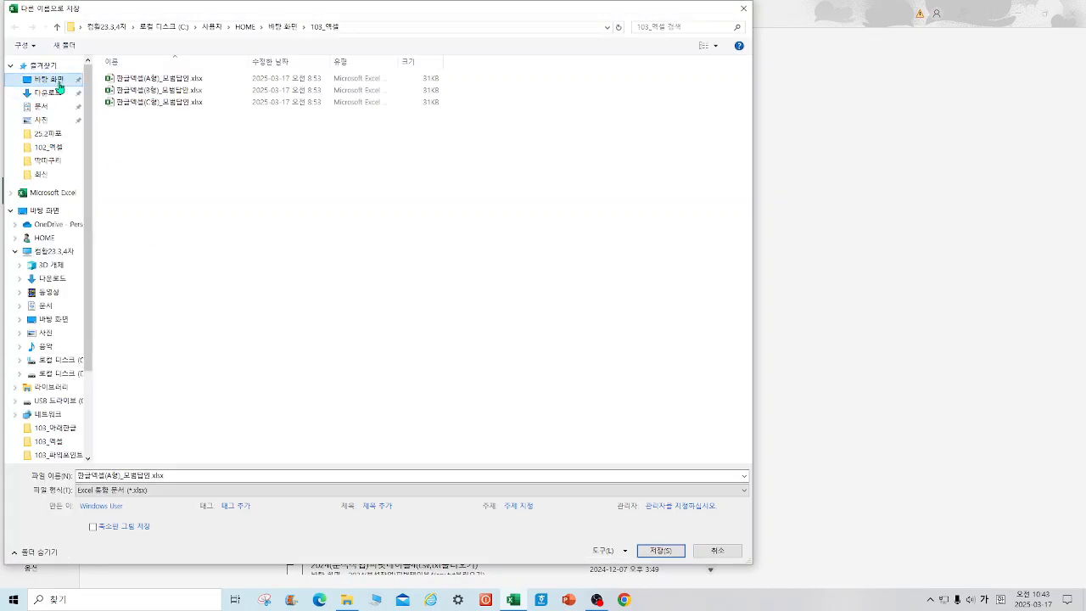
double_click(180, 475)
text(25녀)
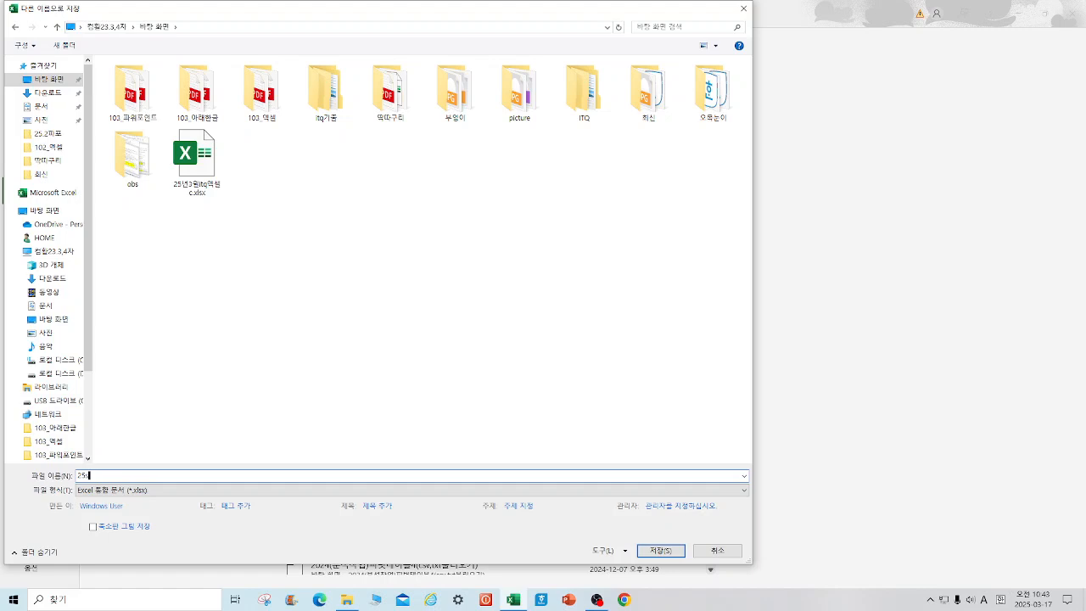
key(BackSpace)
text(년3)
text(엑세)
text(엑셀)
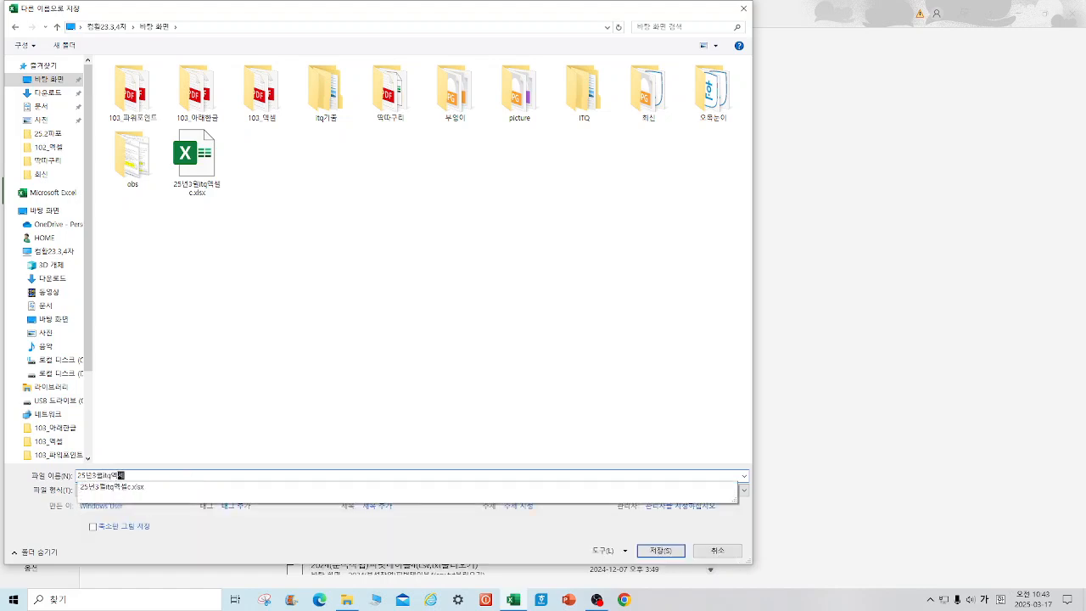
text(시)
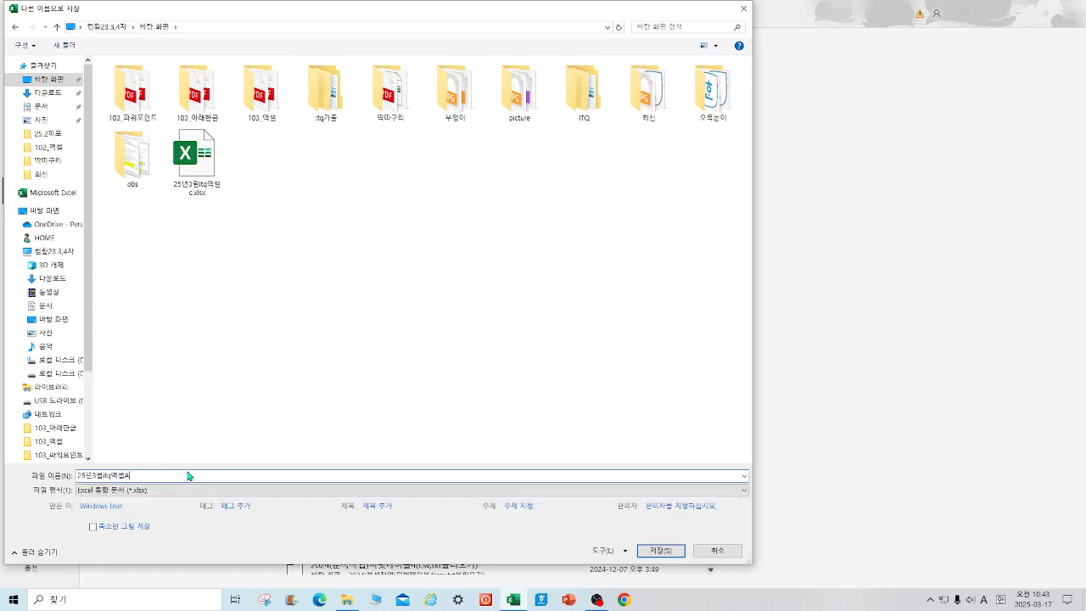
click(661, 551)
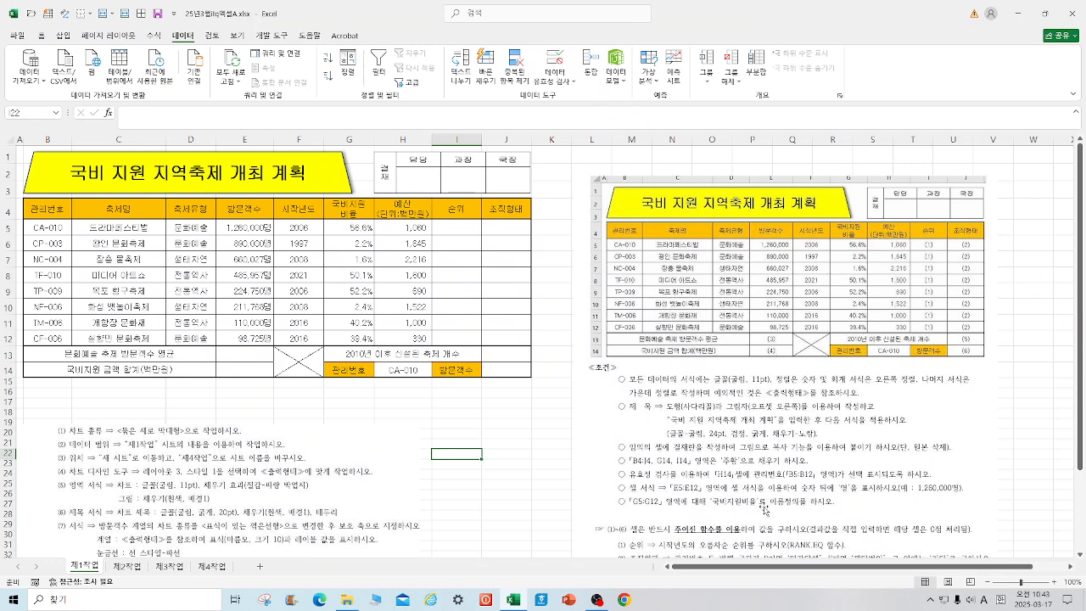
Step: Check the defined name of the range G5:G12
drag(342, 228, 365, 341)
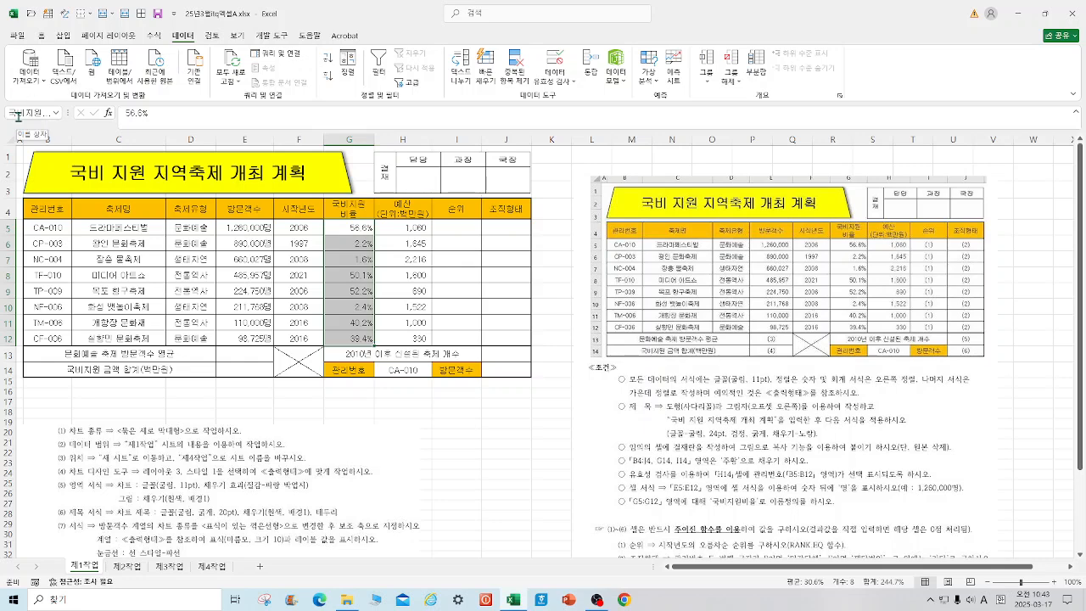
click(514, 524)
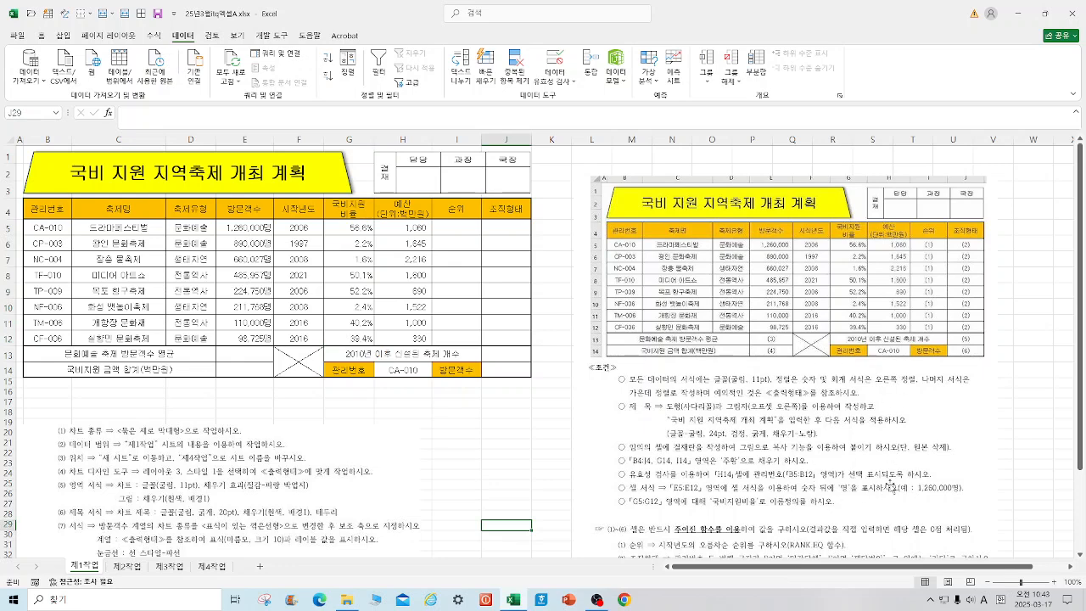
Step: Crop the instruction picture to the function questions (1) to (7) and place it beside the upper part of the table
click(813, 293)
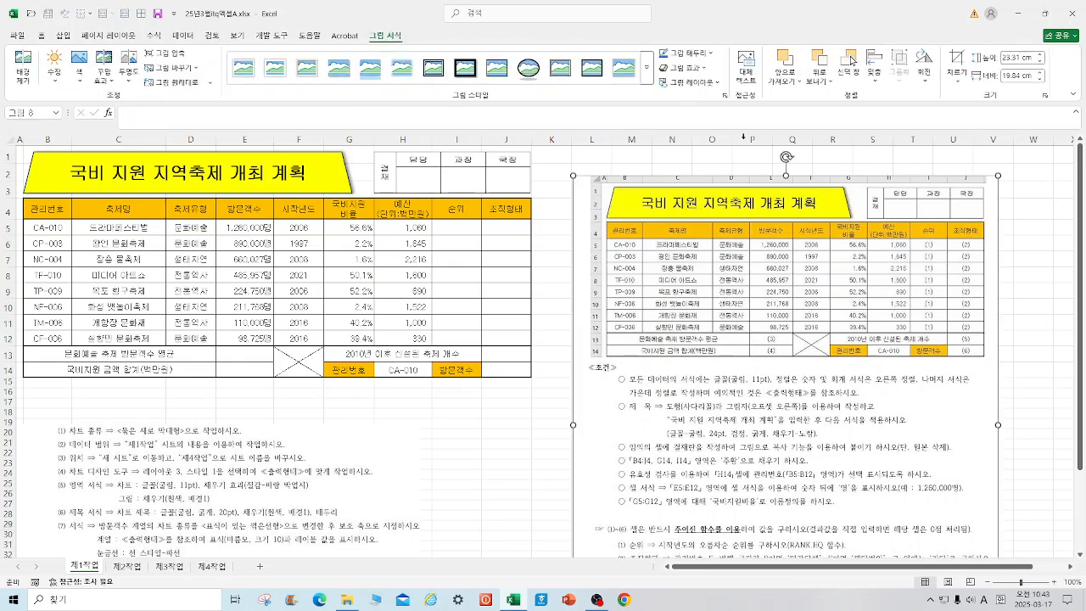
click(957, 60)
drag(786, 177, 774, 535)
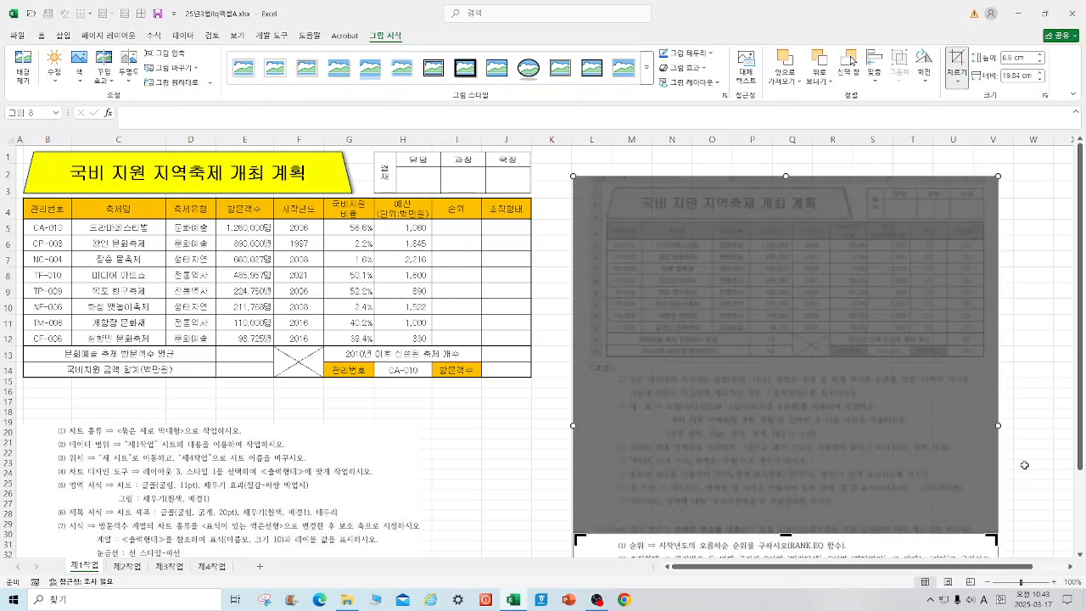
click(1035, 445)
drag(863, 543, 829, 194)
drag(750, 326, 753, 353)
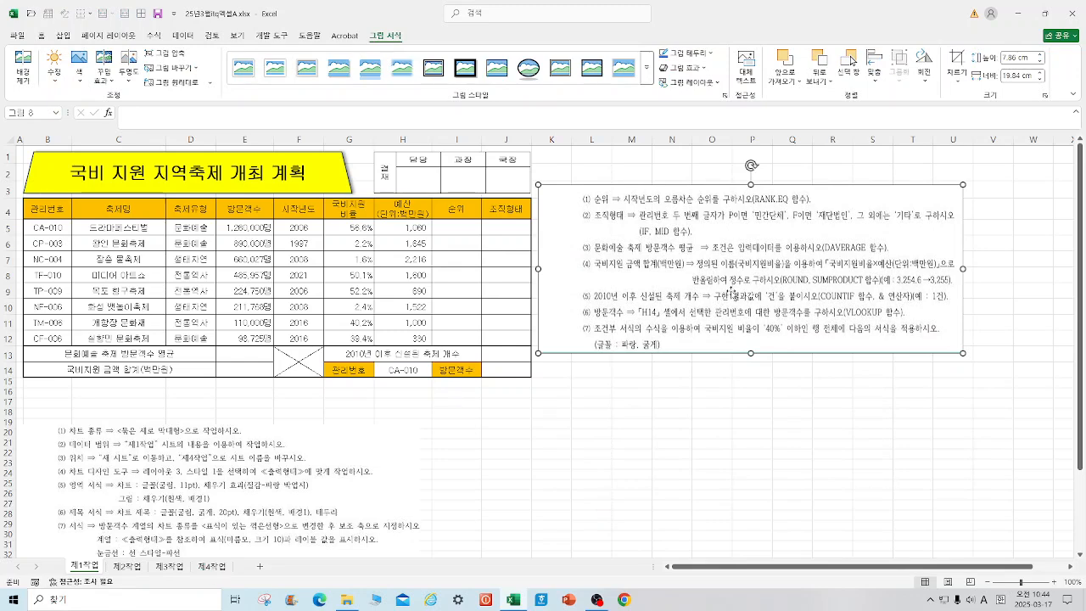
Step: Begin a RANK.EQ formula in cell I5 and open its function arguments
click(464, 229)
text(=r)
key(BackSpace)
text(ran)
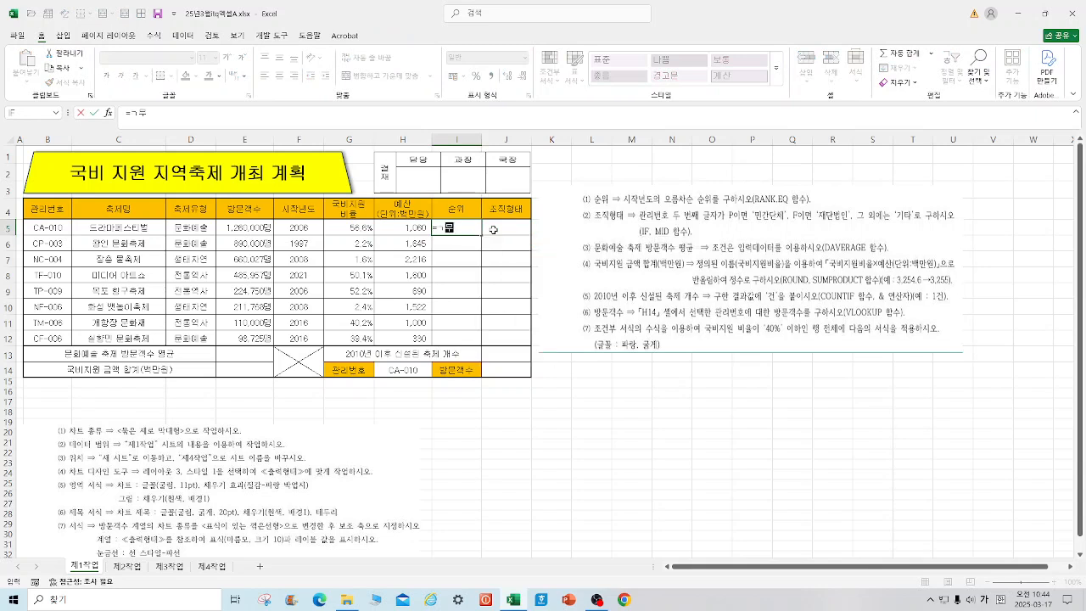
text(RANK)
text(. c)
text(EQ()
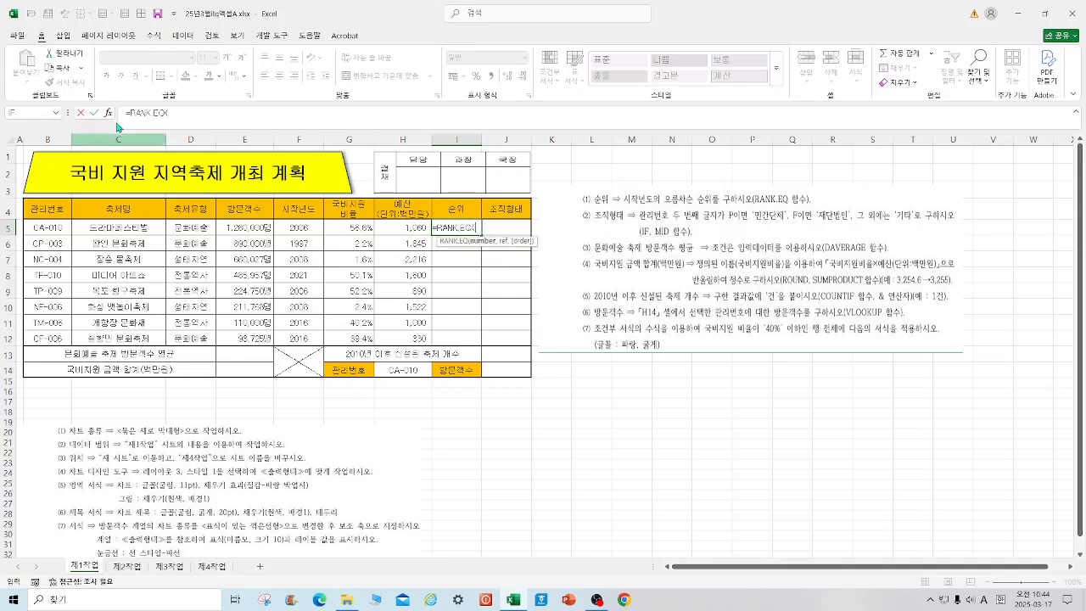
click(107, 112)
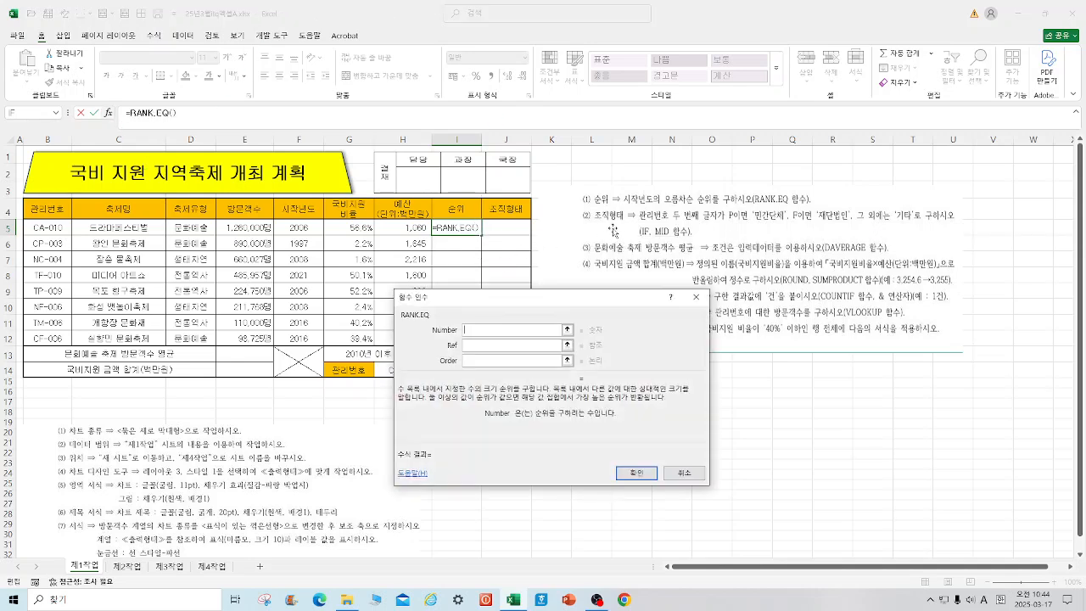
Step: Rank F5 within the absolute range $F$5:$F$12, leaving the order empty, and fill the formula down to I12
click(303, 229)
click(480, 344)
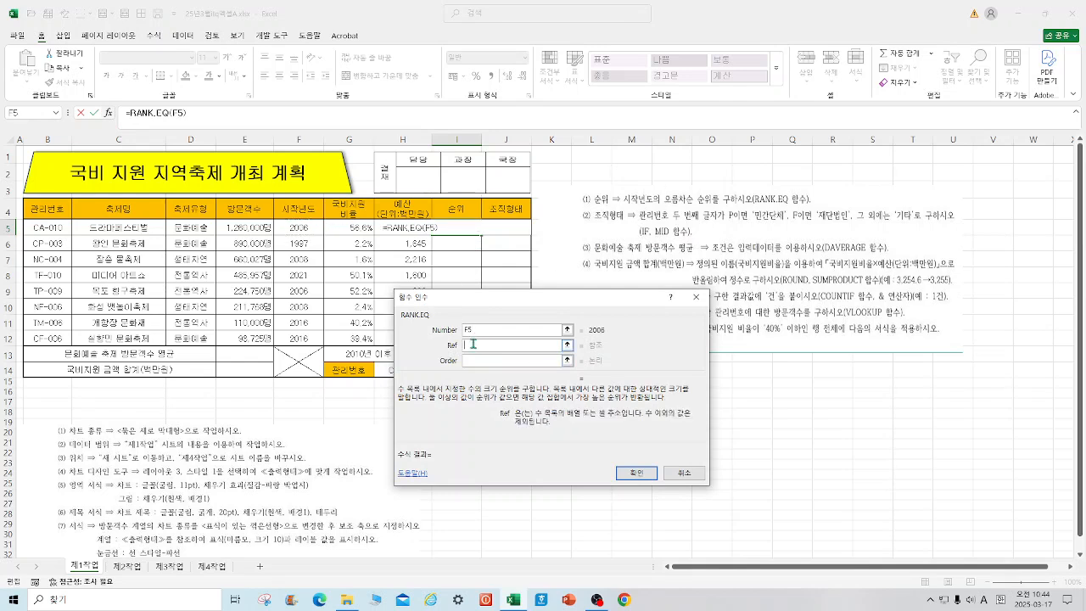
drag(312, 236, 313, 336)
key(F4)
click(637, 472)
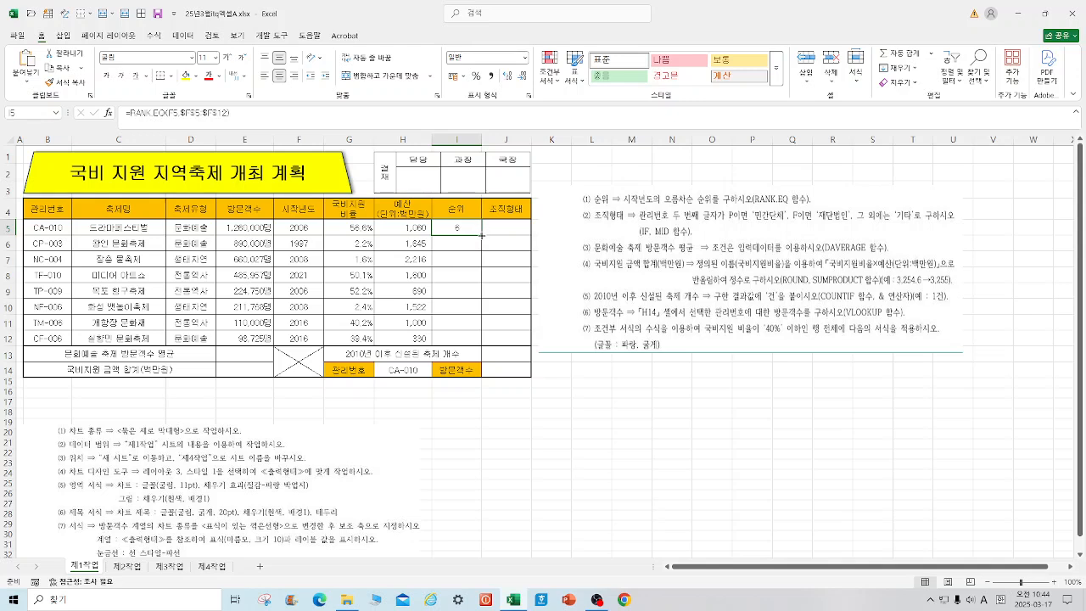
drag(482, 235, 482, 344)
click(712, 443)
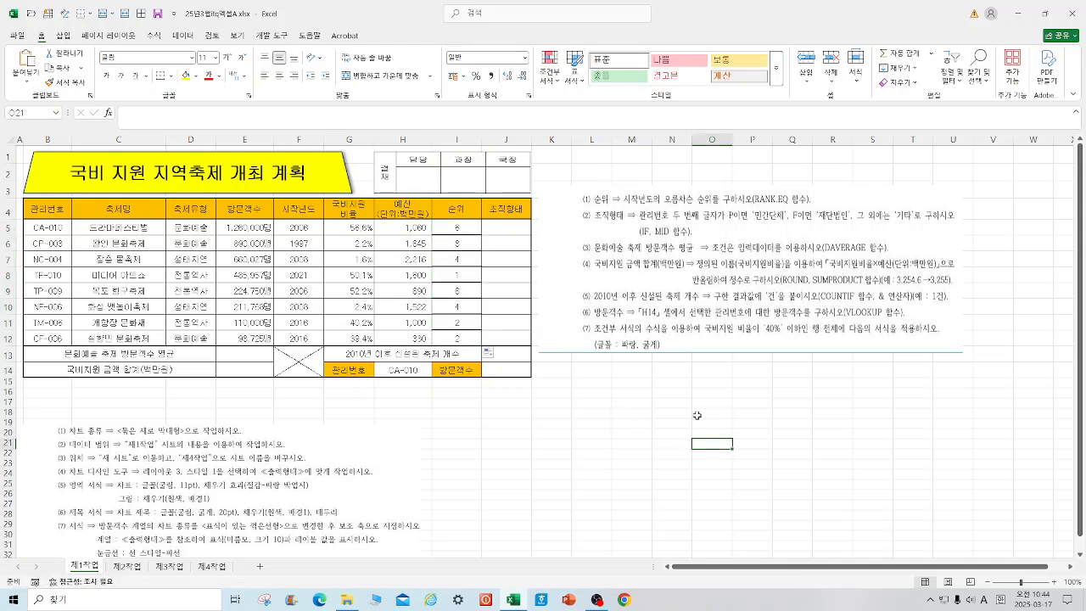
Step: Begin an IF formula in cell J5 and open its function arguments
click(512, 229)
text(=)
text(ㅑㄹ)
text(if)
key(Tab)
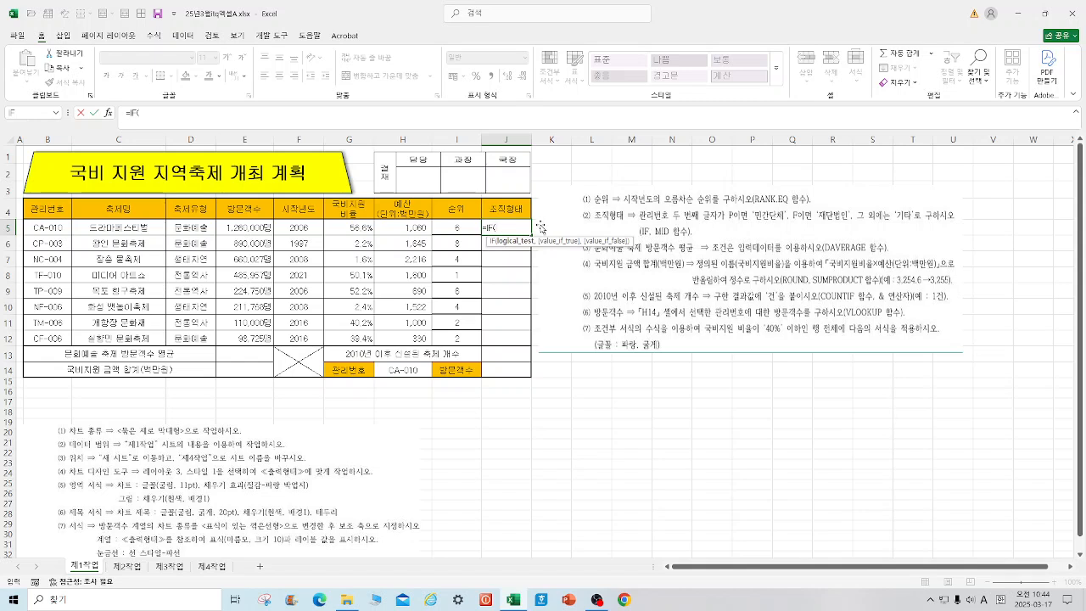
click(109, 113)
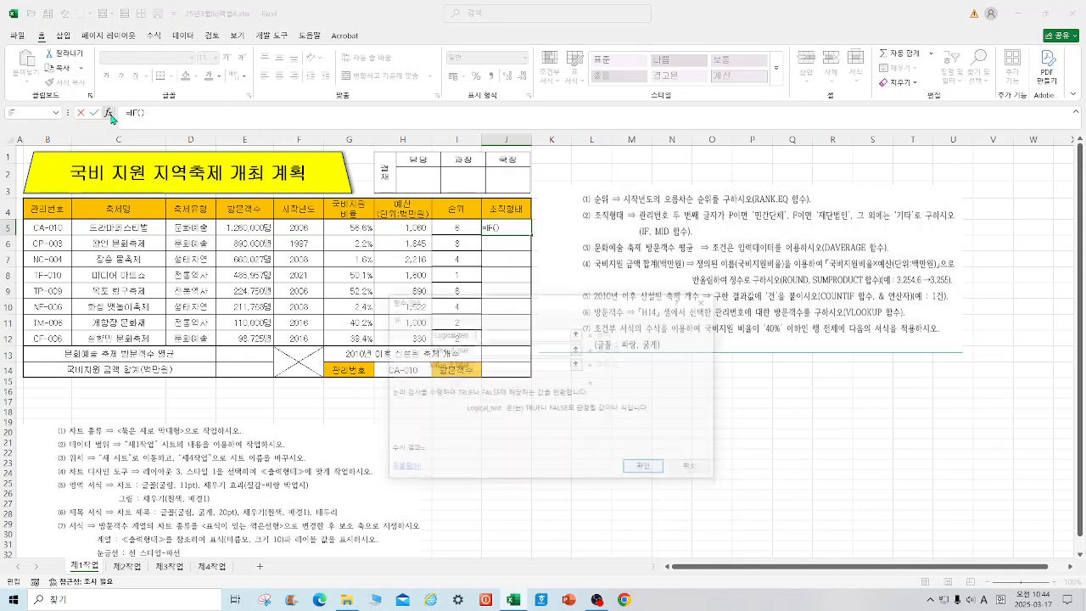
Step: Set the IF function's logical test to MID(B5,2,1)="P"
text(MID)
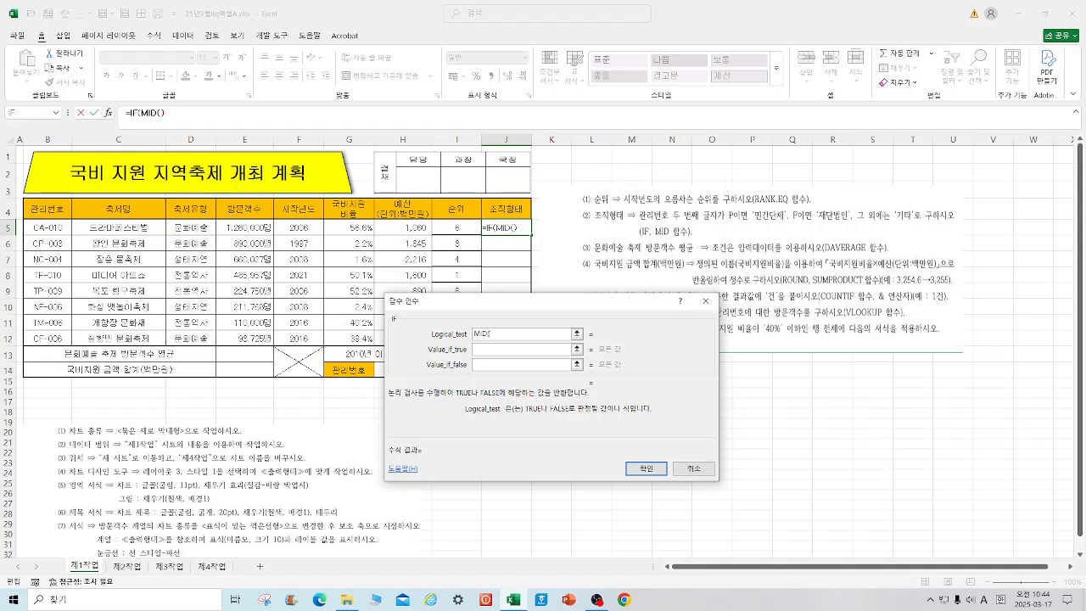
text(()
click(47, 227)
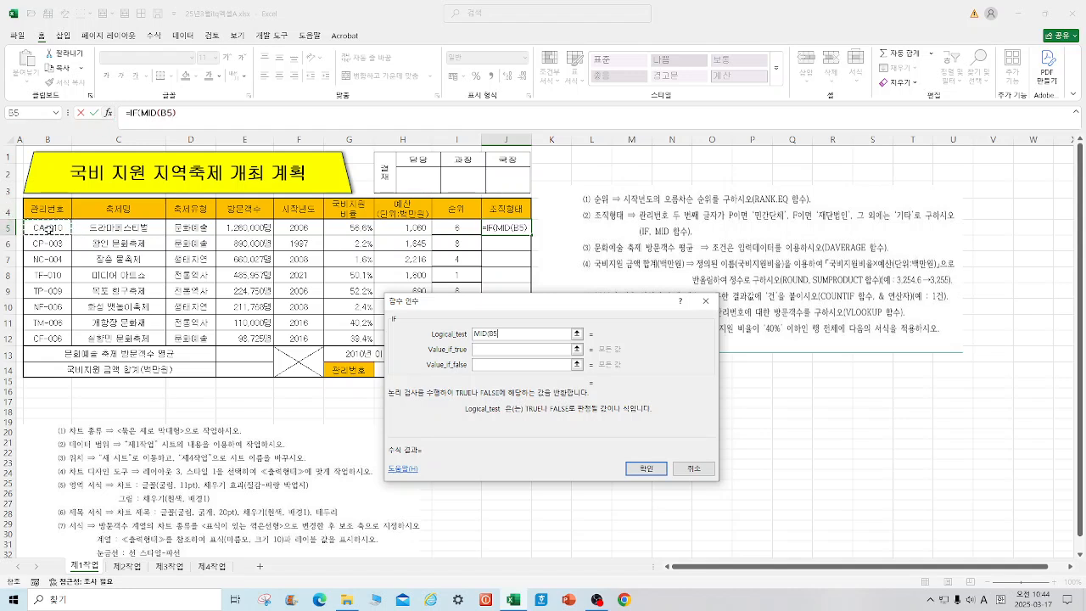
text(,2)
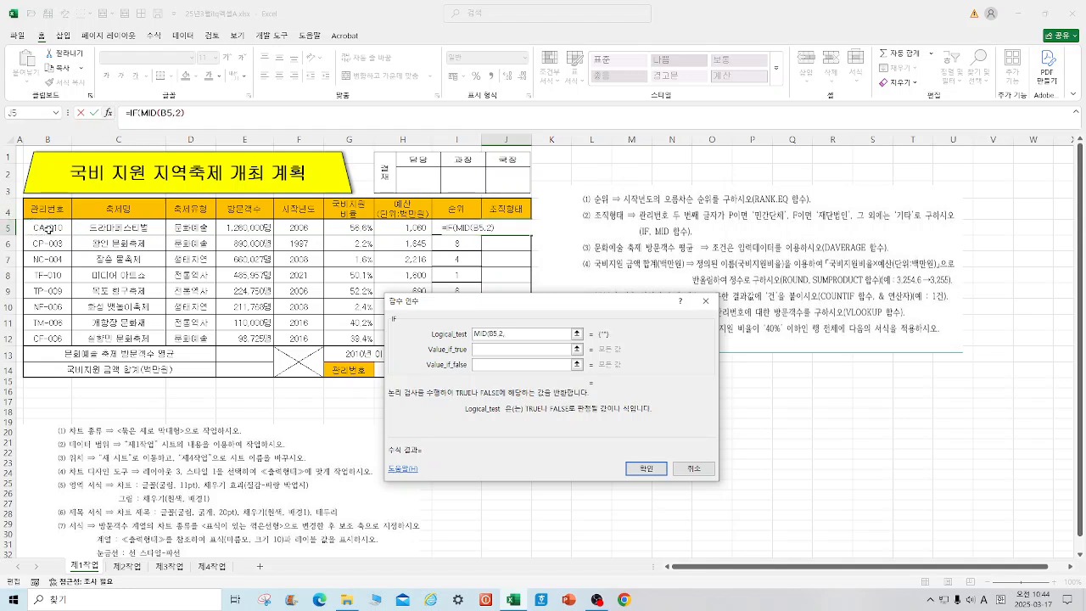
text(,1)=)
key(BackSpace)
text(=)
key(BackSpace)
text(="P")
Step: Set the value if true to 민간단체 and copy the logical test expression
click(498, 350)
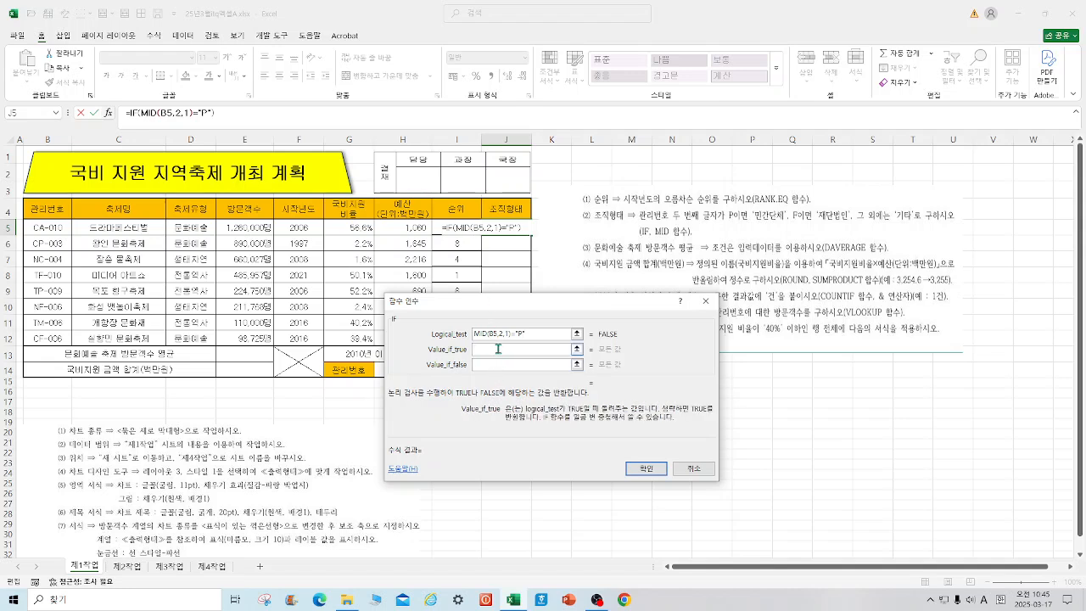
text(민간단체)
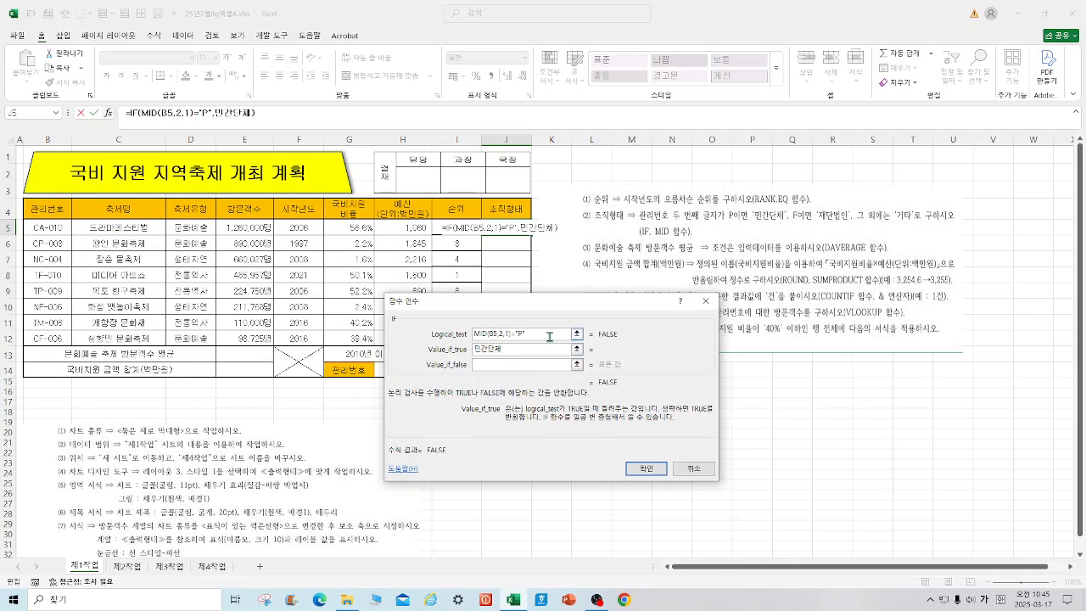
drag(549, 337, 450, 338)
right_click(512, 339)
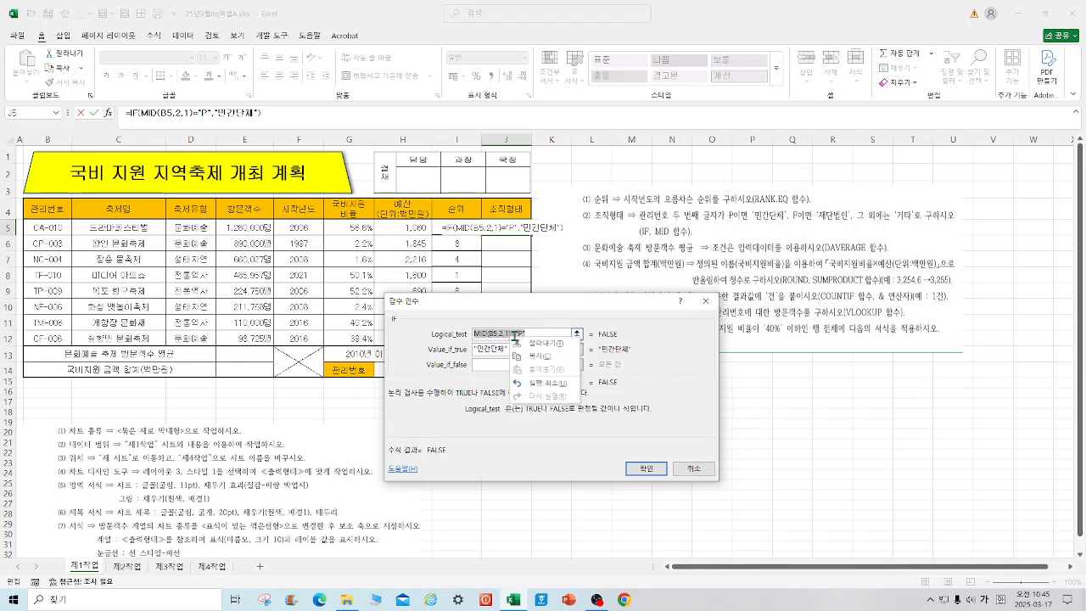
click(533, 356)
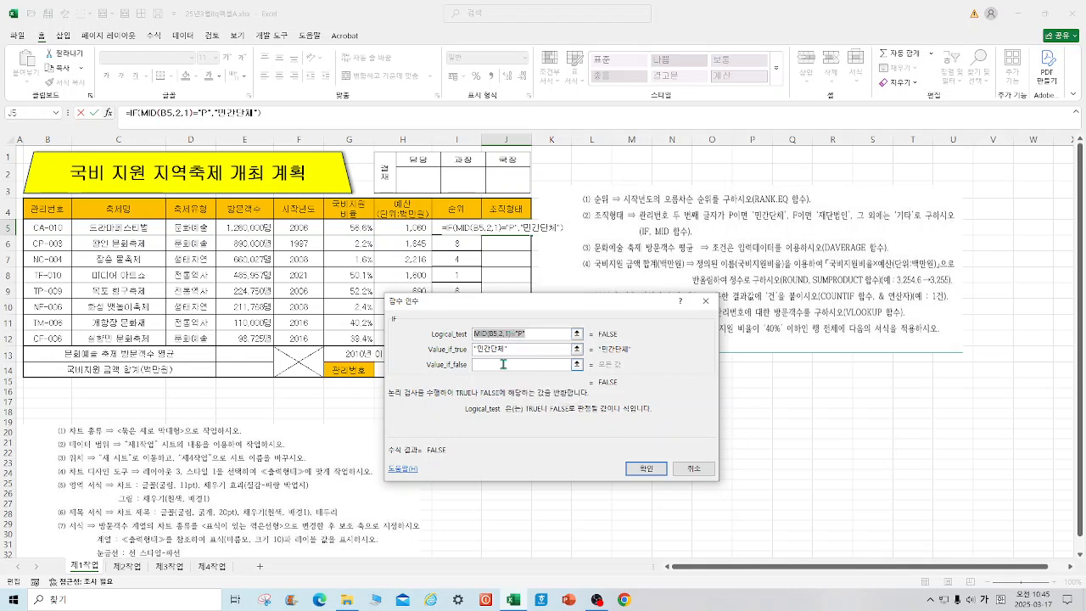
Step: Nest a second IF as the value if false, reusing the copied test as MID(B5,2,1)="F"
click(503, 364)
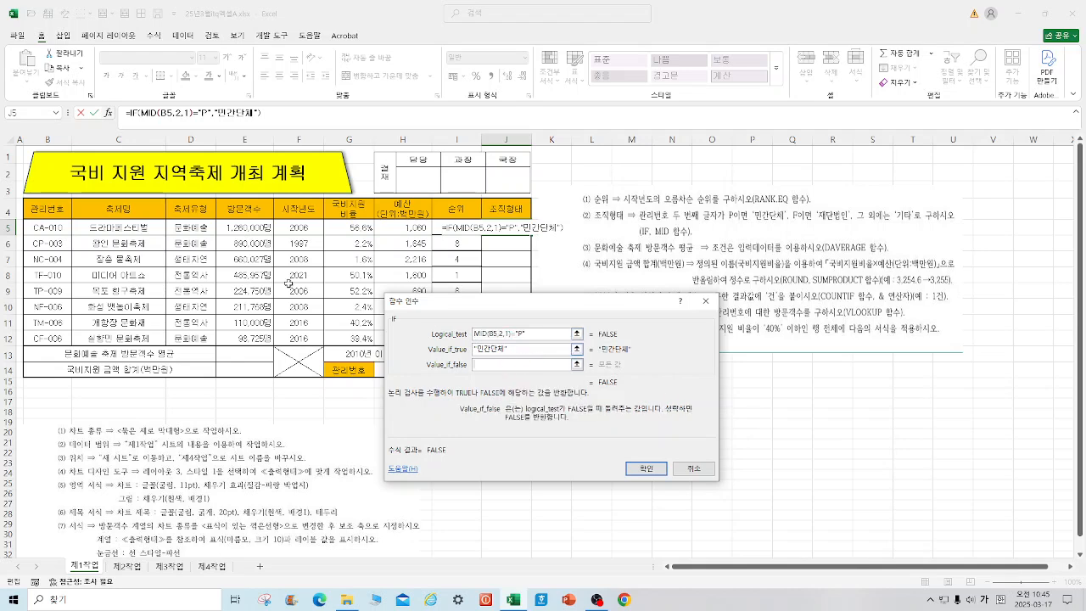
click(27, 116)
right_click(492, 334)
click(522, 366)
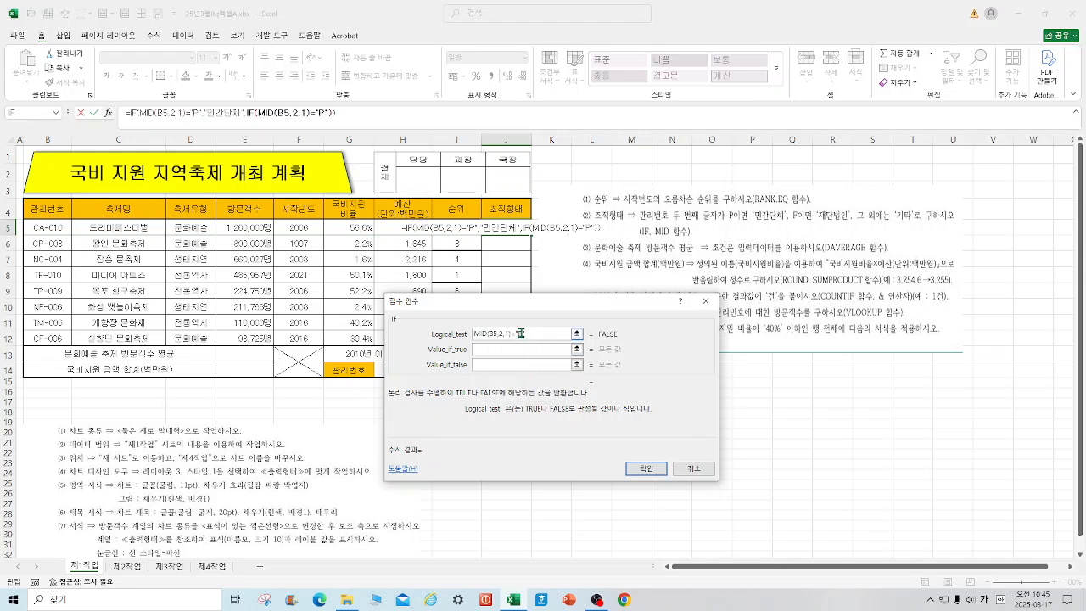
key(BackSpace)
text(F)
Step: Make the nested IF return 재단법인 if true and 기타 if false, and fill the formula down to J12
click(548, 348)
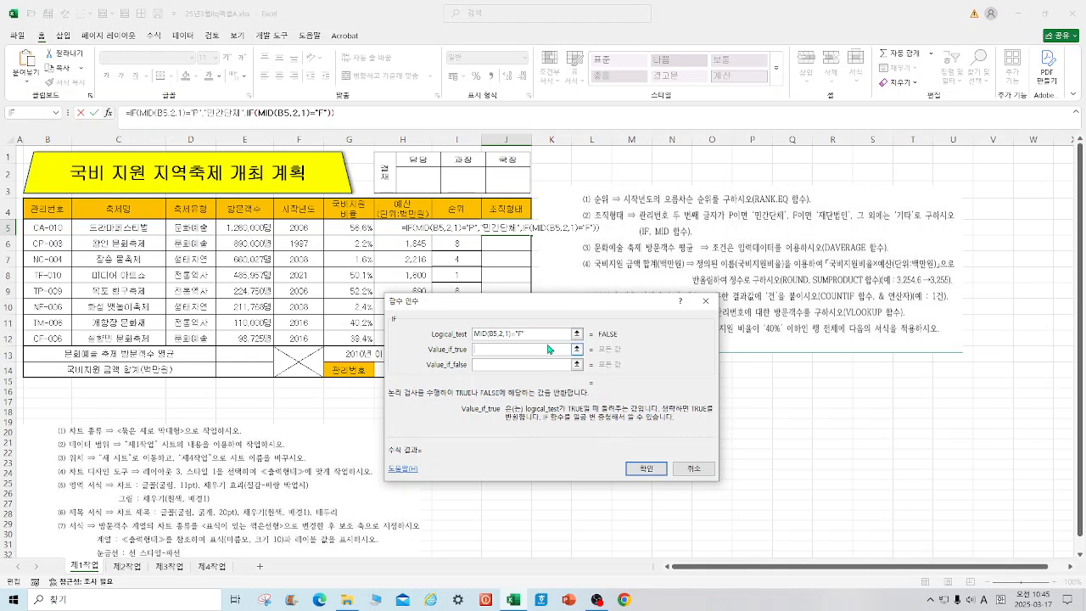
text(재단법인)
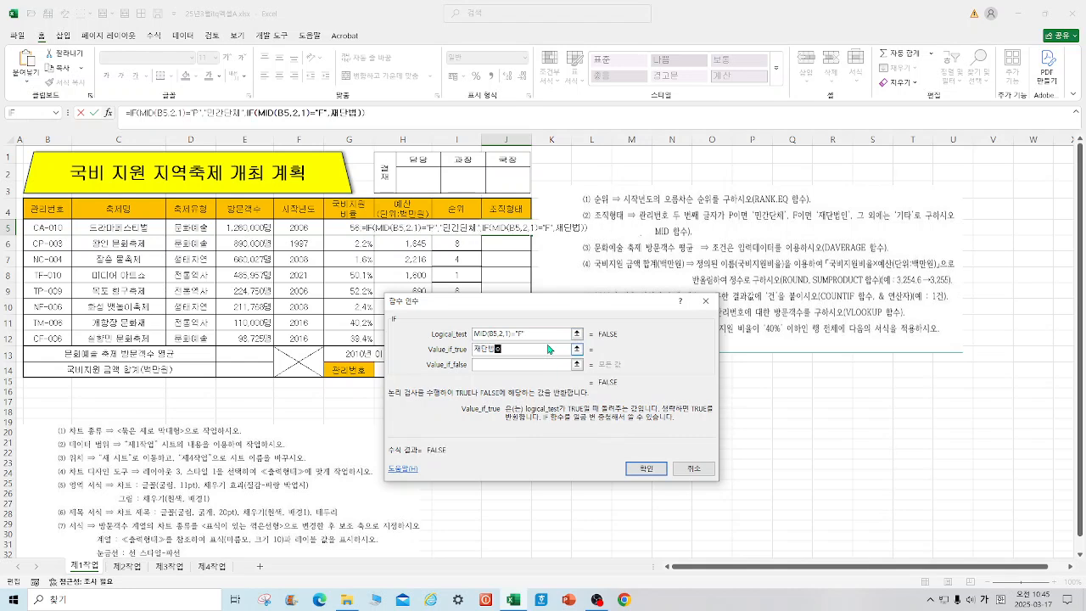
click(516, 365)
text(ㄱ기타)
key(Return)
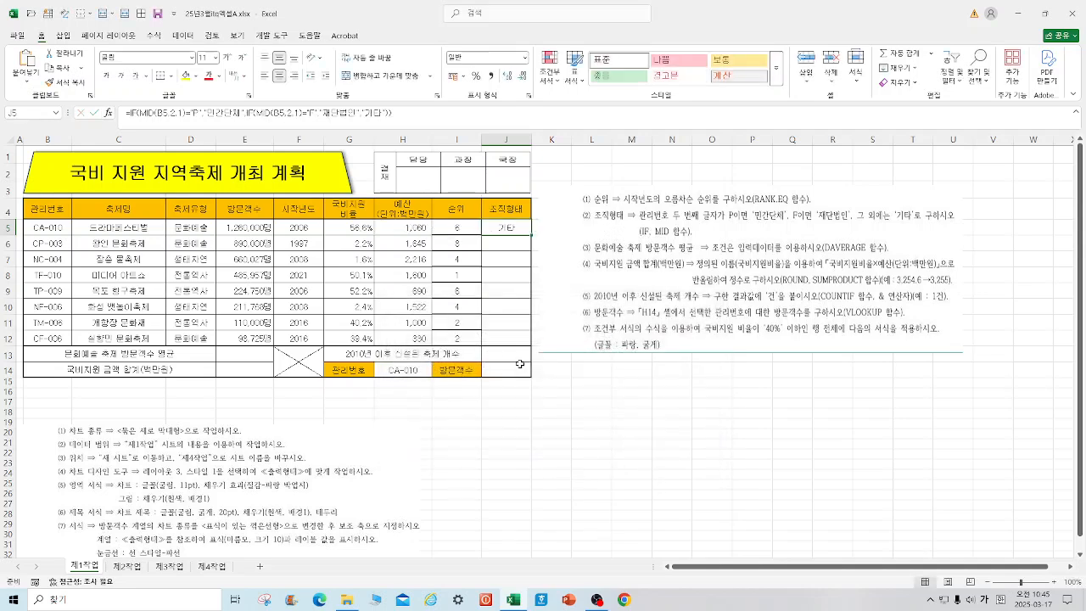
drag(532, 235, 532, 340)
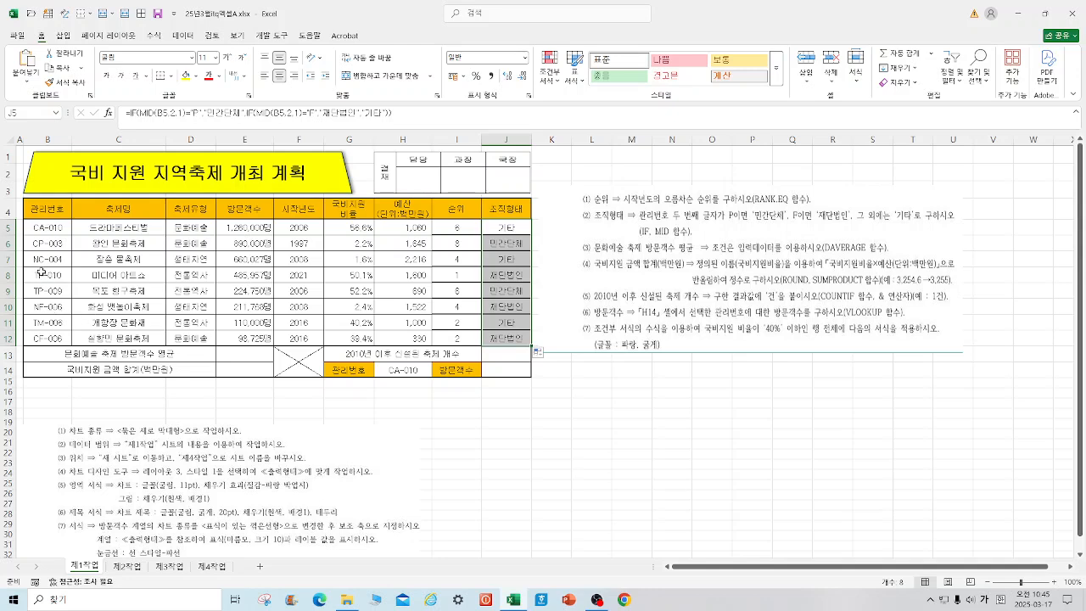
click(591, 473)
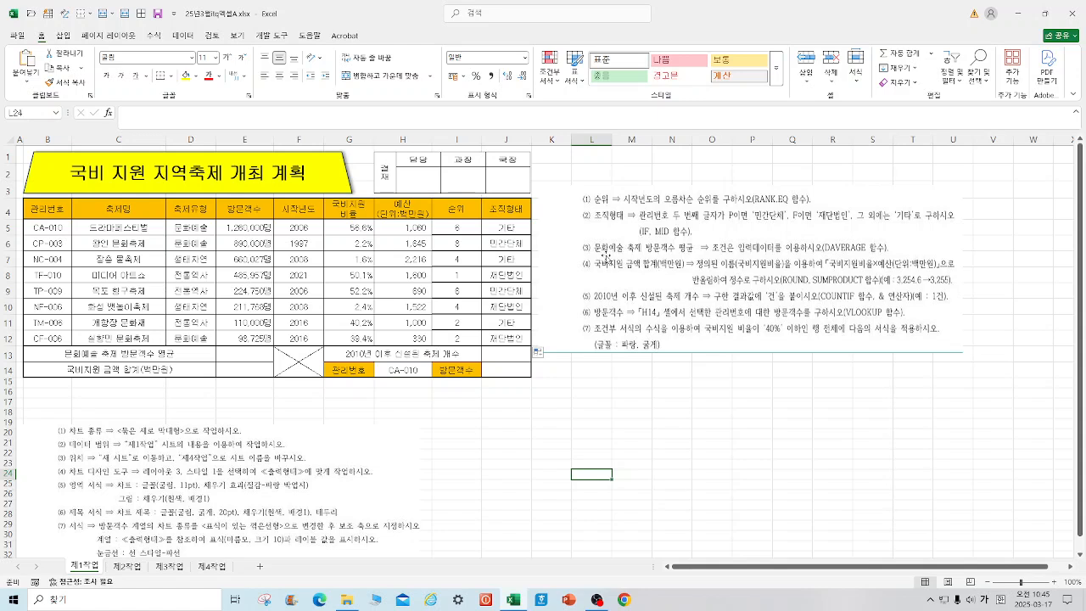
Step: Begin a DAVERAGE formula in cell E13 and open its function arguments
click(245, 351)
text(=ㅇ)
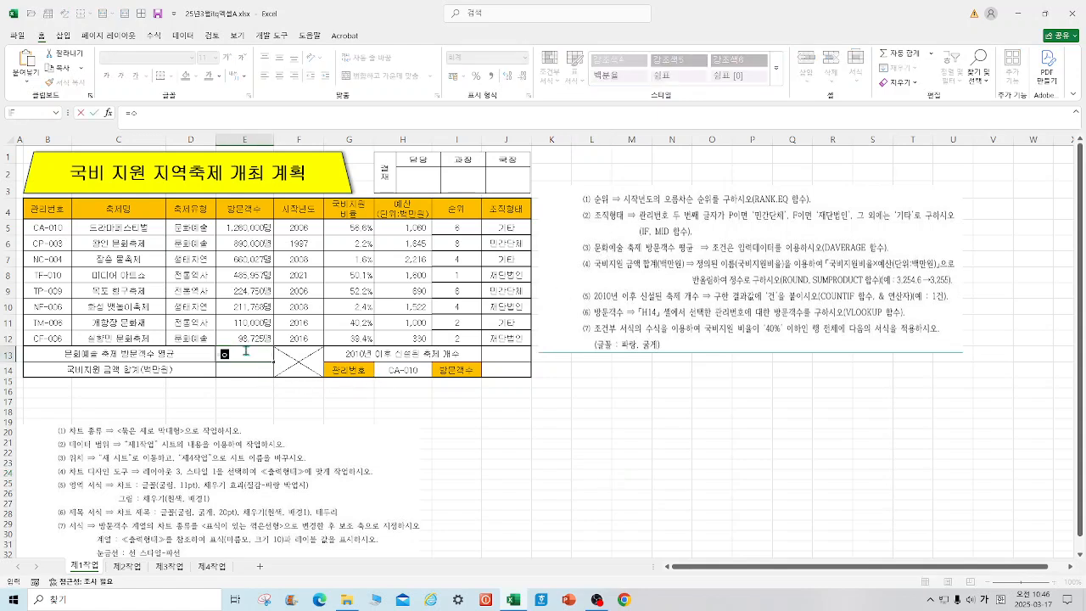
text(DAV)
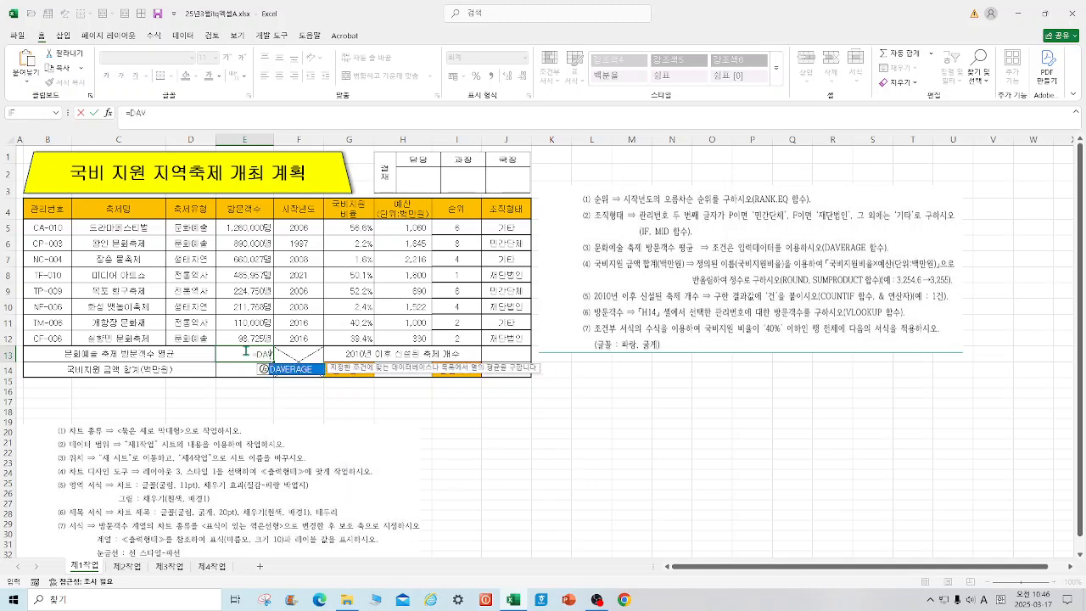
click(301, 372)
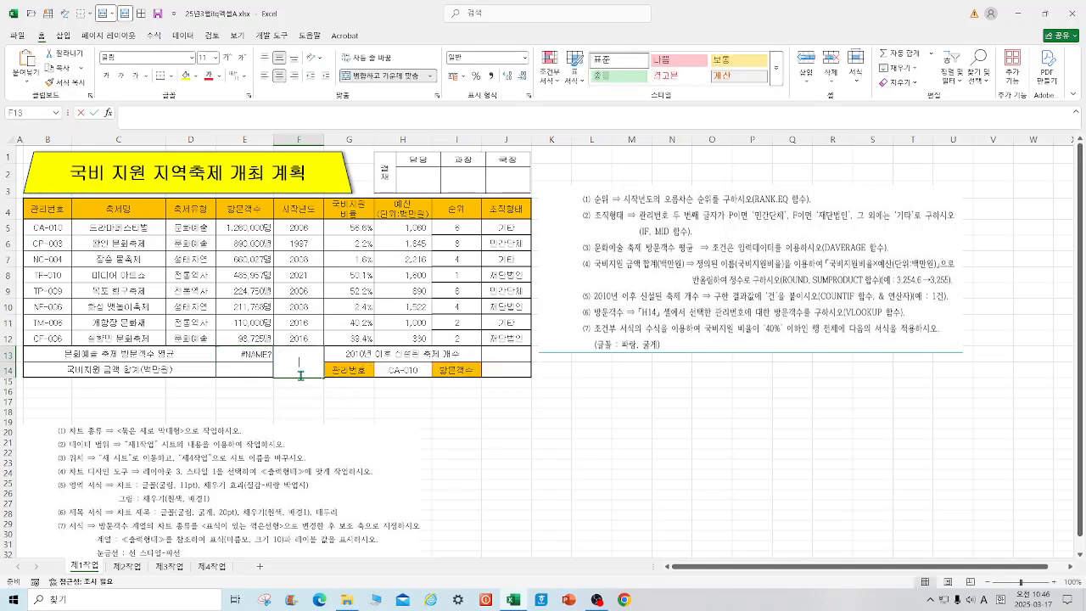
click(243, 353)
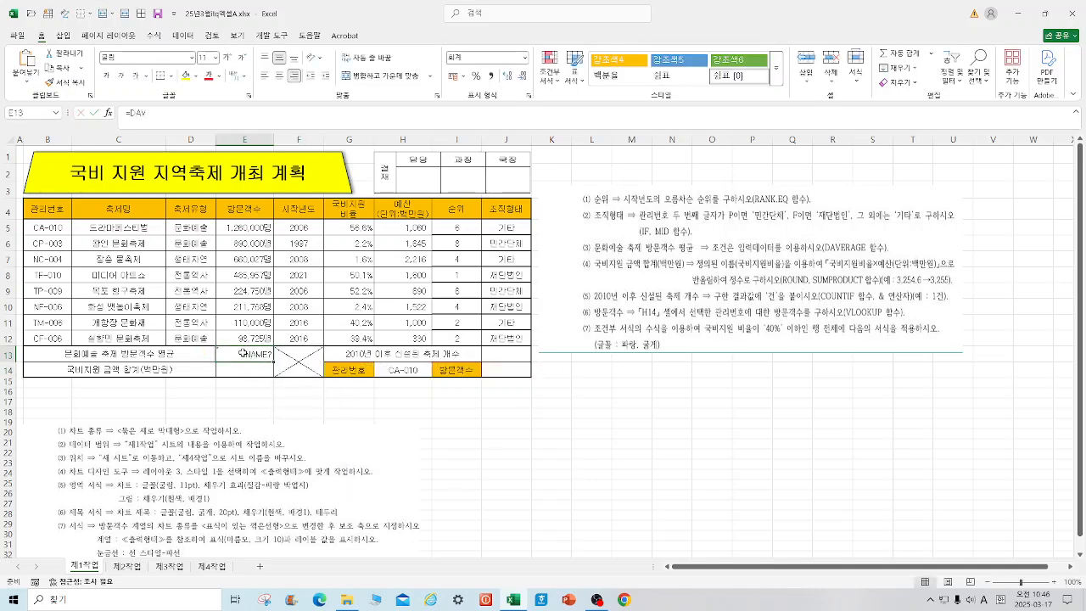
double_click(268, 356)
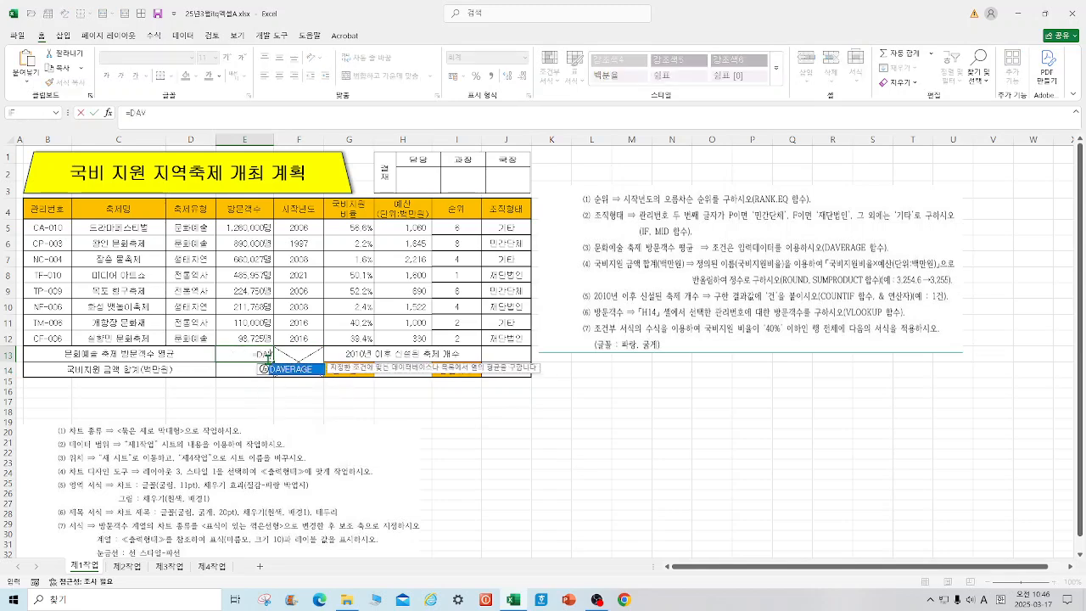
double_click(309, 369)
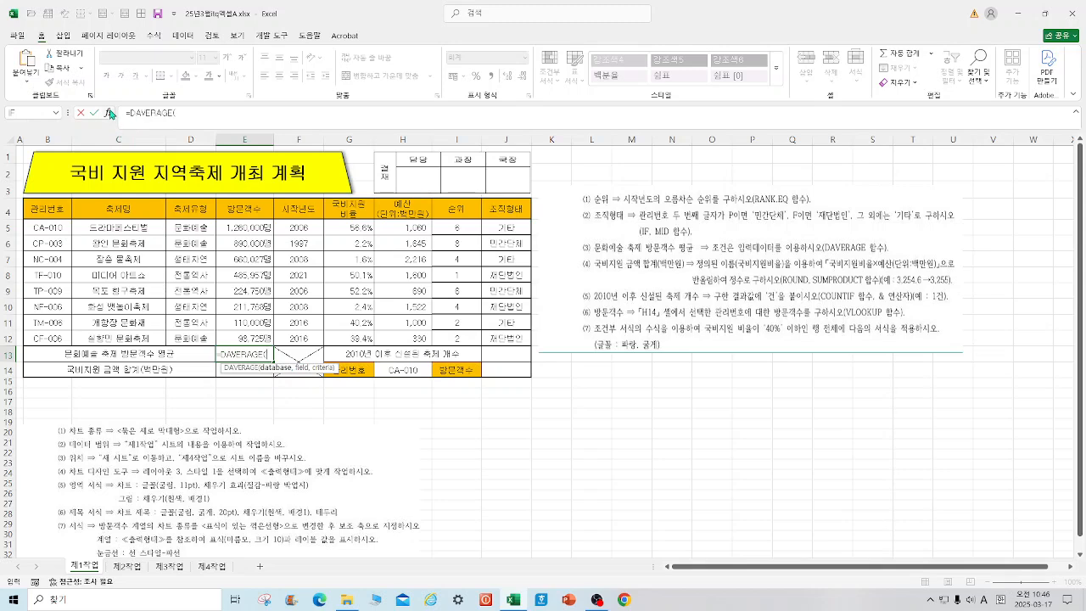
click(108, 112)
Step: Complete the DAVERAGE formula with database B4:J12, field E4 and criteria D4:D5
drag(51, 208, 506, 339)
click(503, 360)
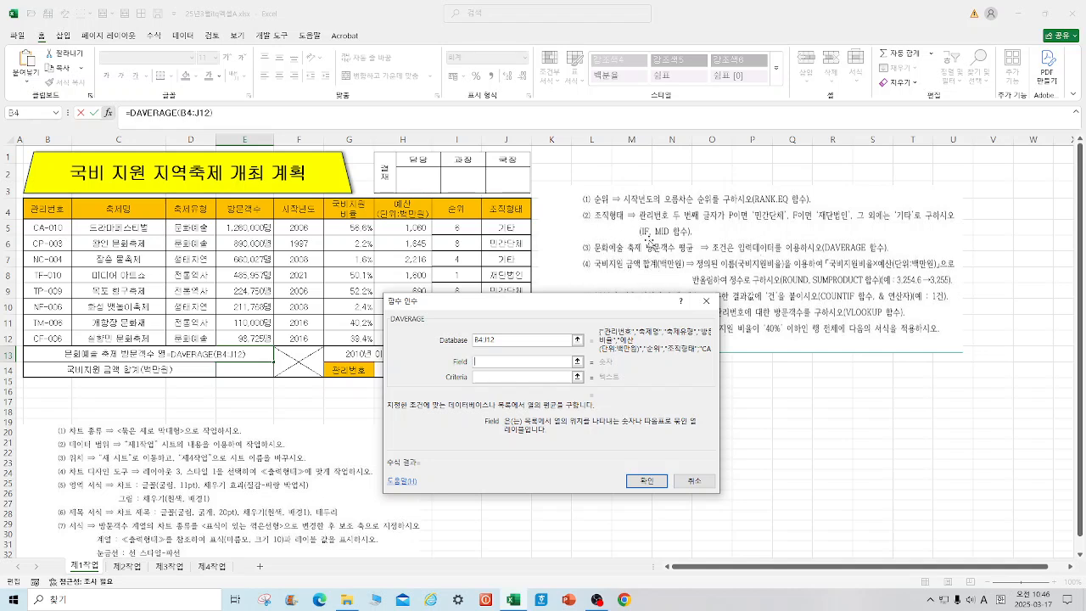
click(241, 211)
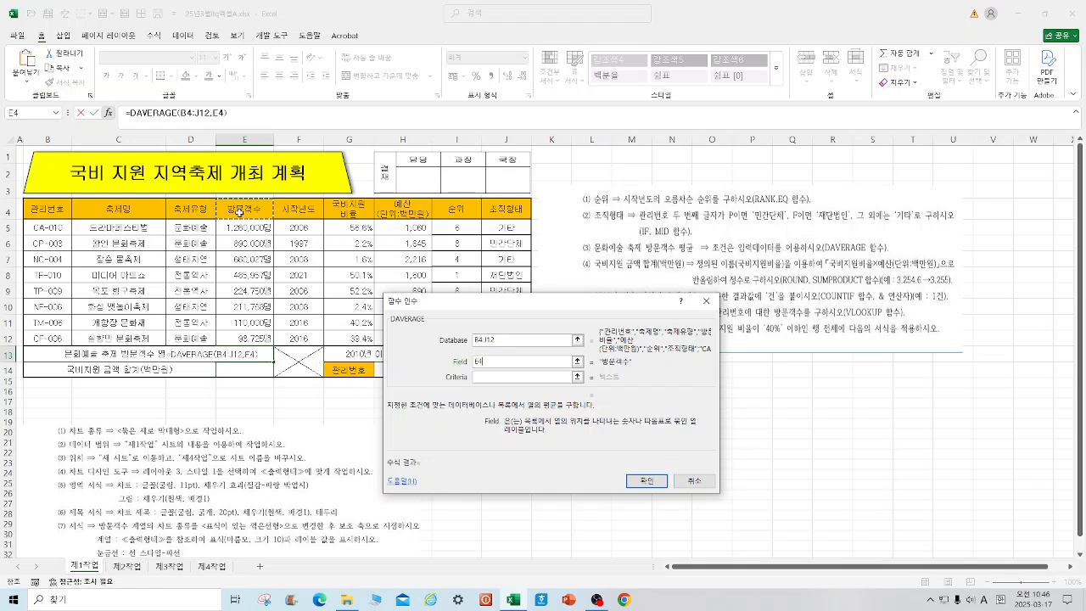
click(490, 377)
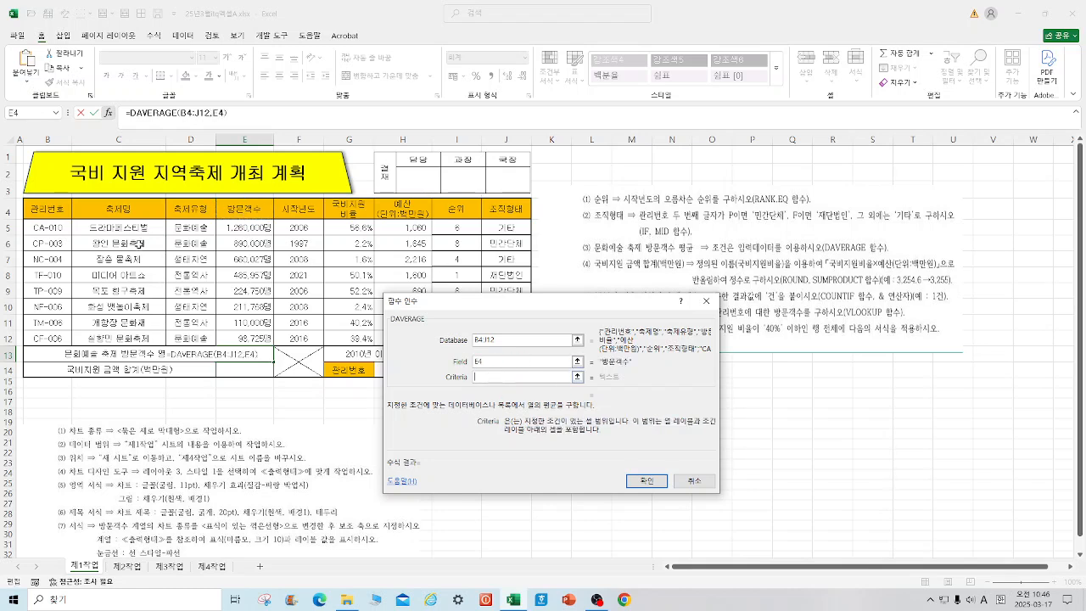
drag(197, 208, 198, 229)
click(650, 478)
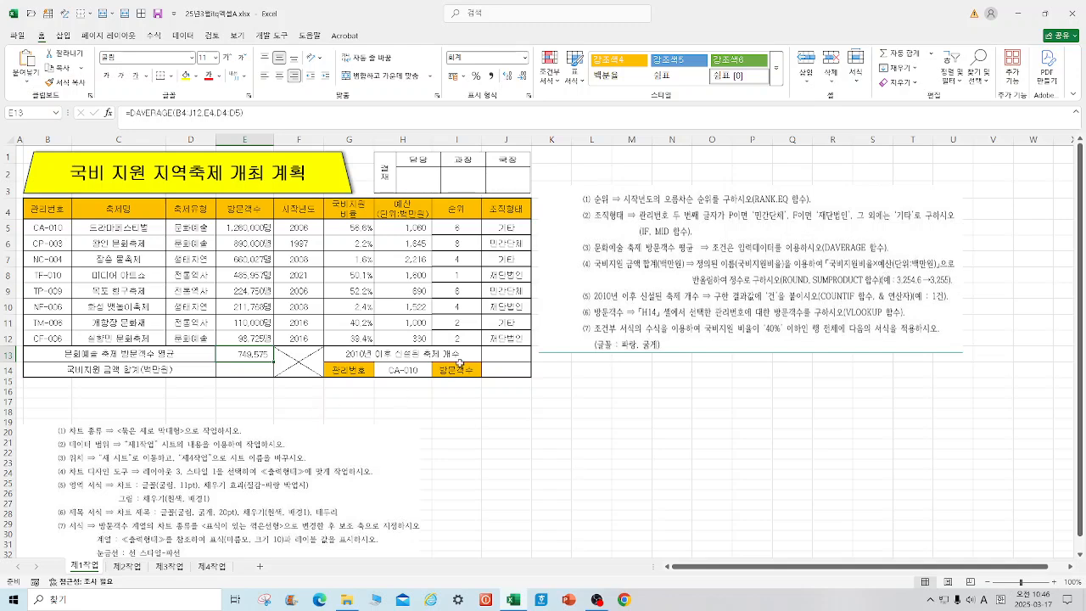
Step: Enter a SUMPRODUCT formula in cell E14 multiplying the named range 국비지원비율 by H5:H12
click(238, 369)
text(=SUM)
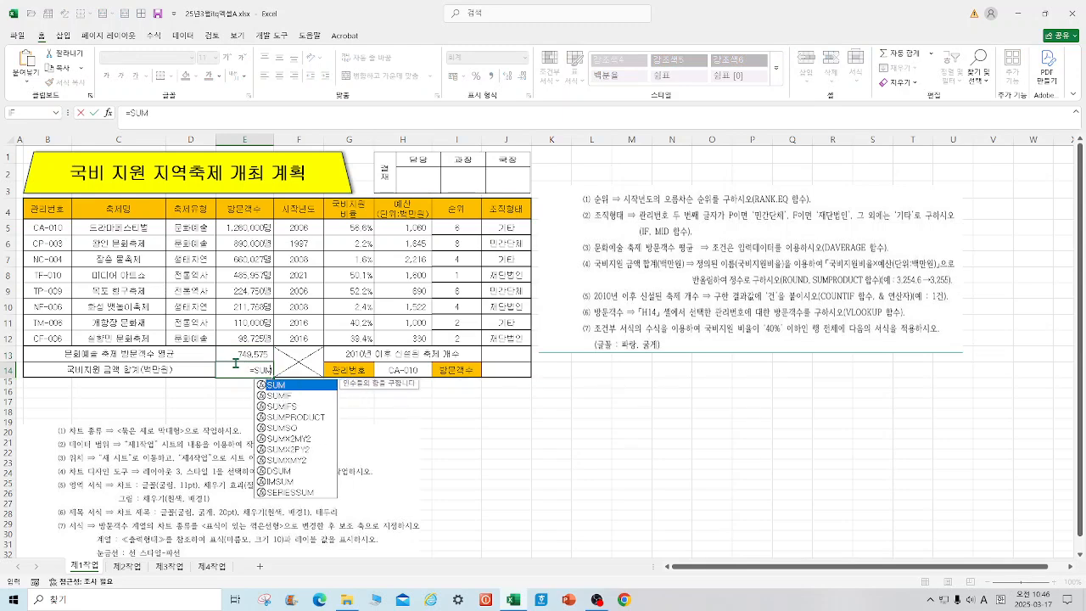
double_click(320, 417)
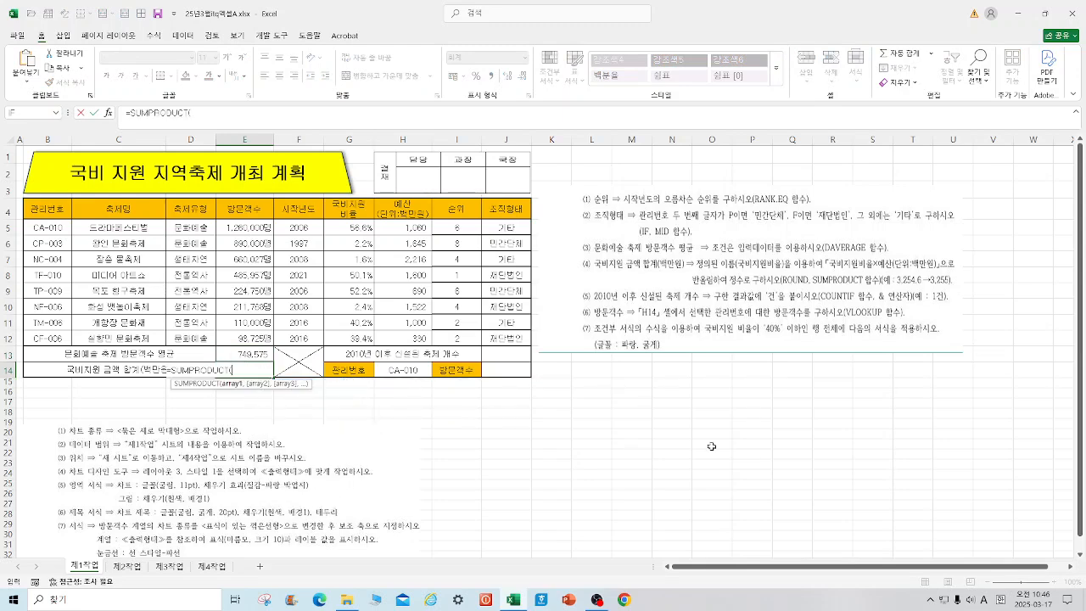
click(109, 113)
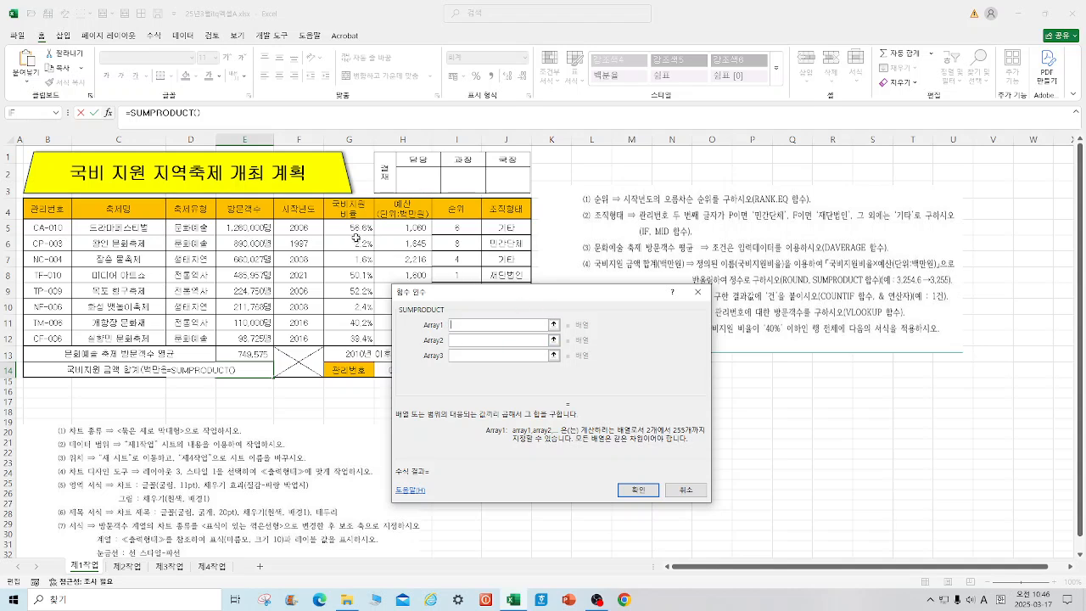
drag(353, 227, 351, 338)
click(474, 341)
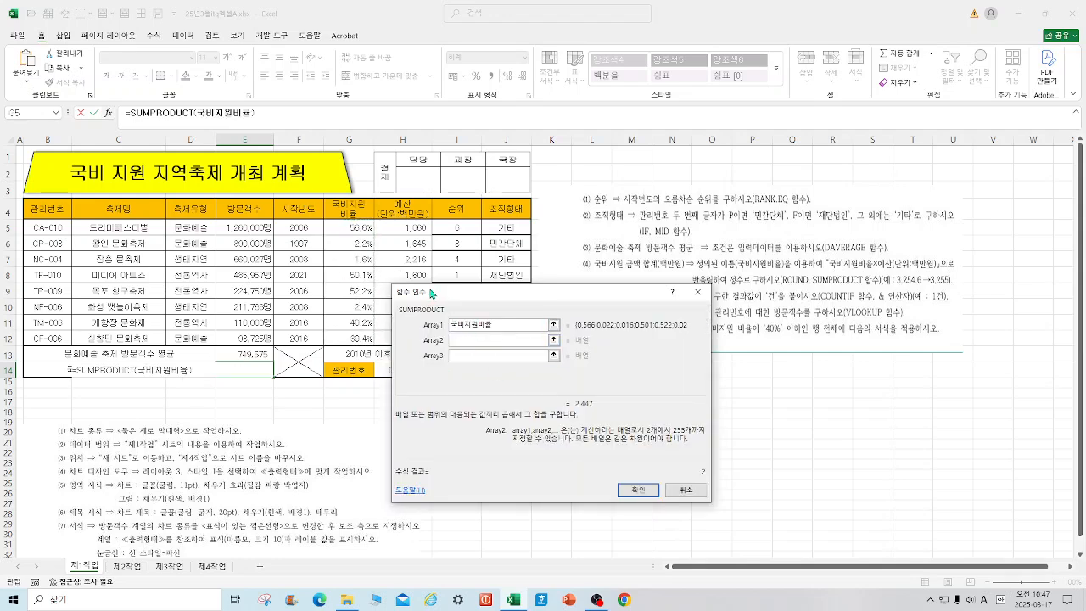
drag(437, 300, 522, 244)
drag(403, 227, 411, 335)
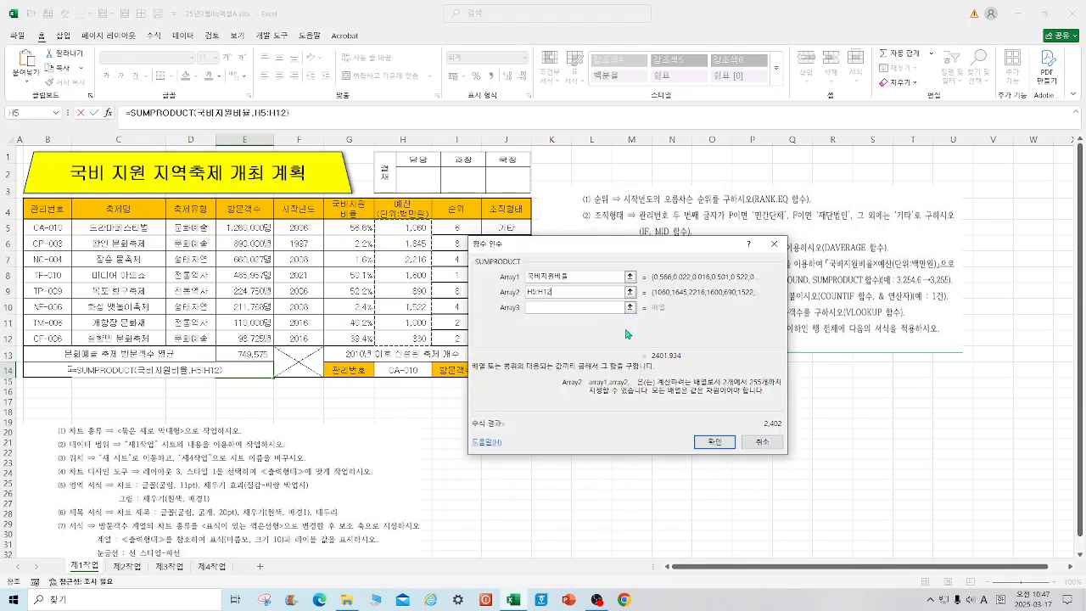
click(711, 443)
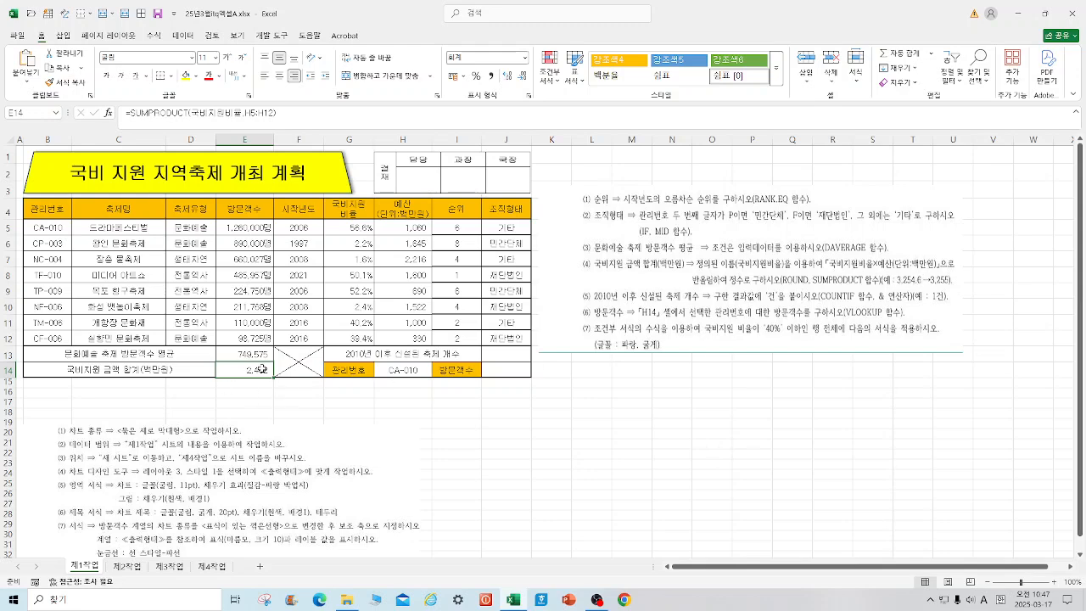
Step: Review the SUMPRODUCT arguments of cell E14 to check the unrounded result
click(132, 112)
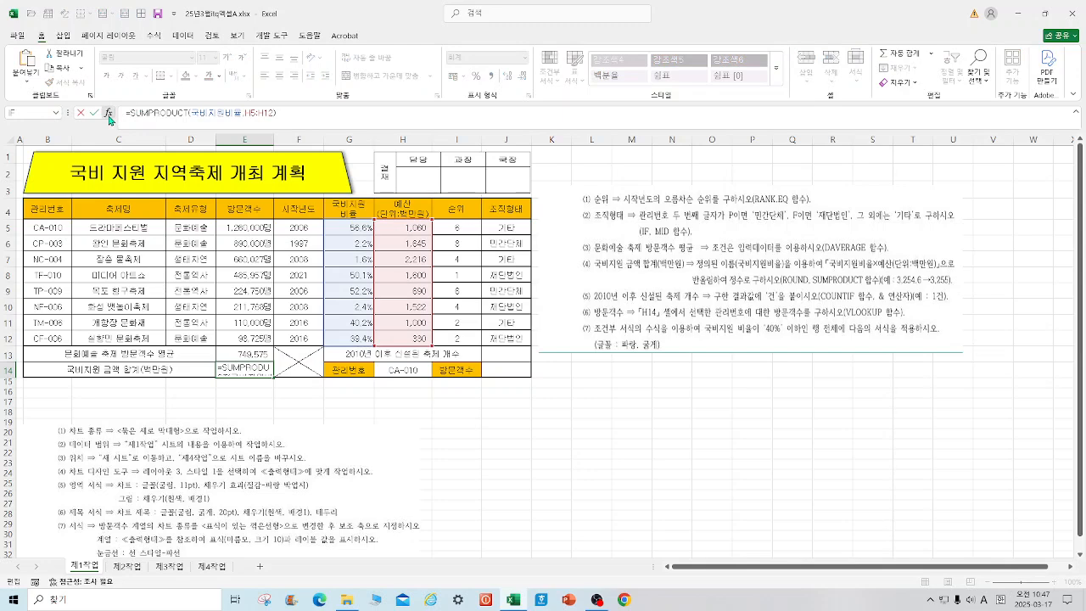
click(107, 112)
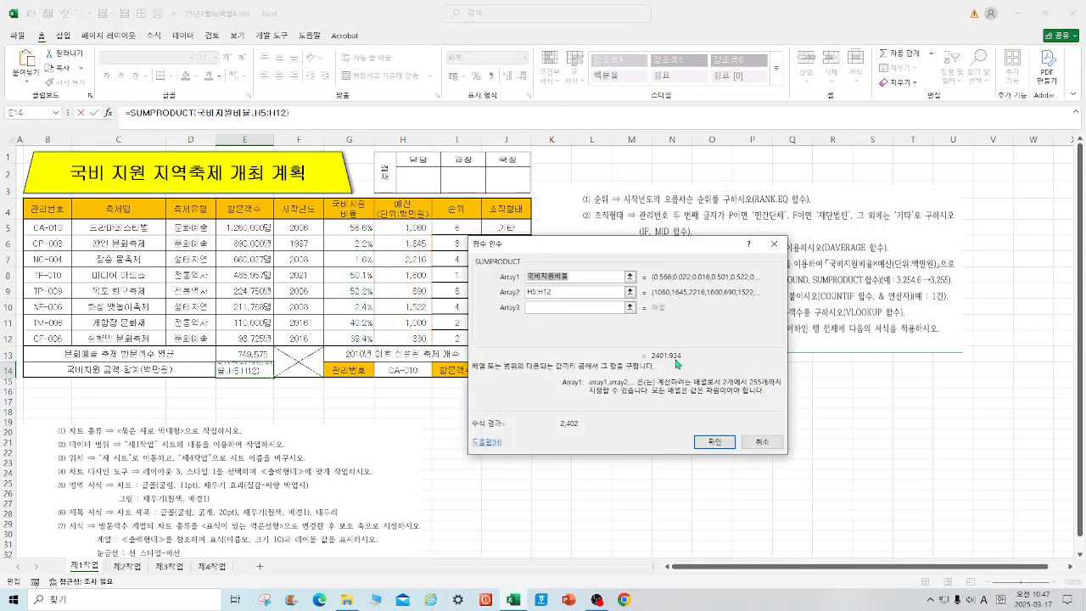
click(715, 442)
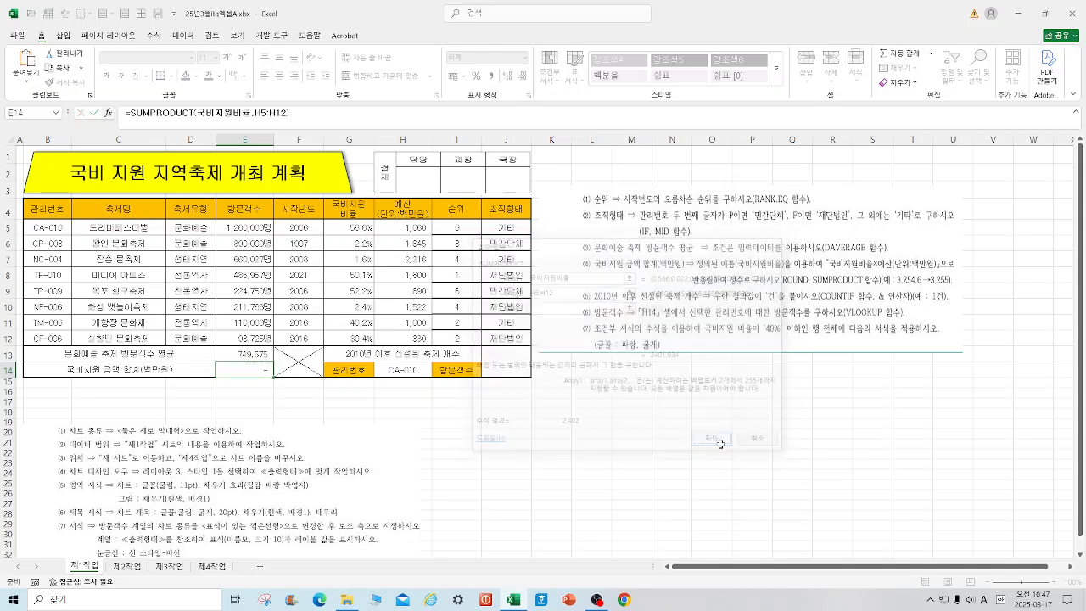
Step: Wrap the SUMPRODUCT formula in E14 in ROUND with 0 decimal digits
click(129, 113)
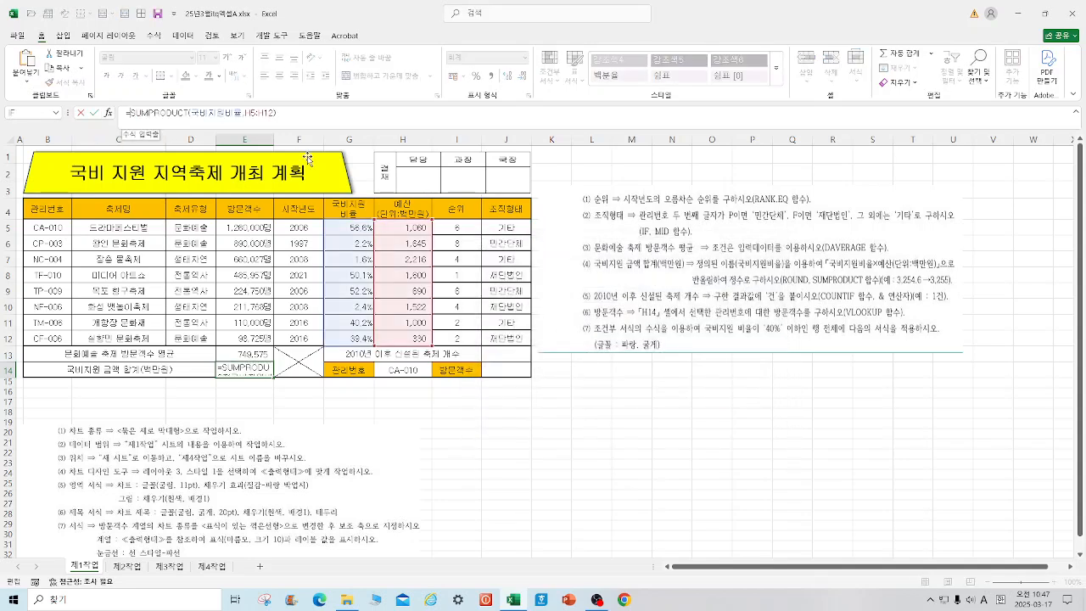
text(ROUND()
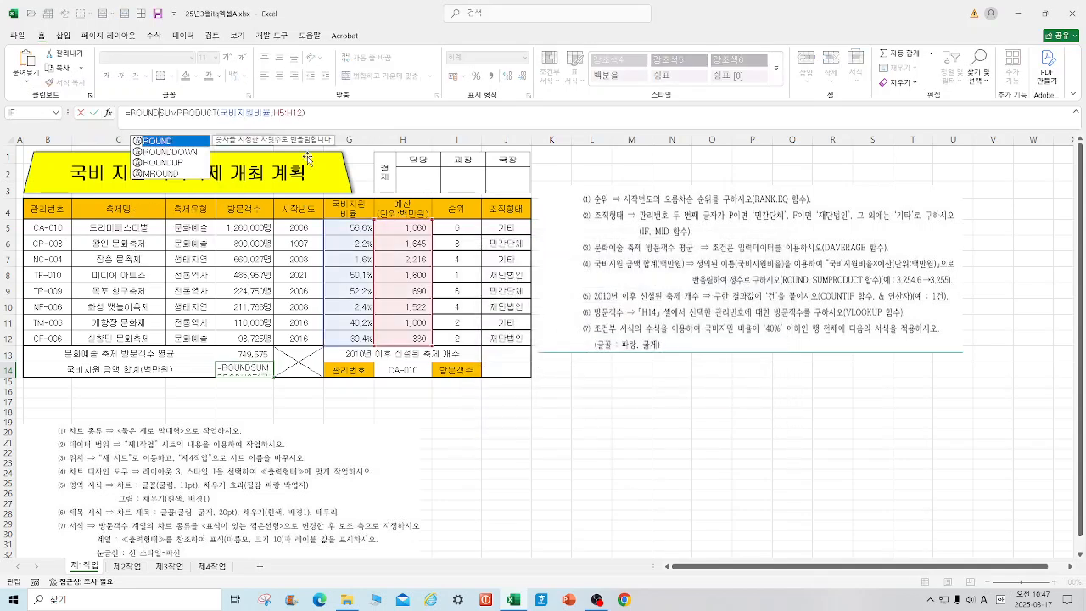
click(325, 114)
text(,0))
key(Return)
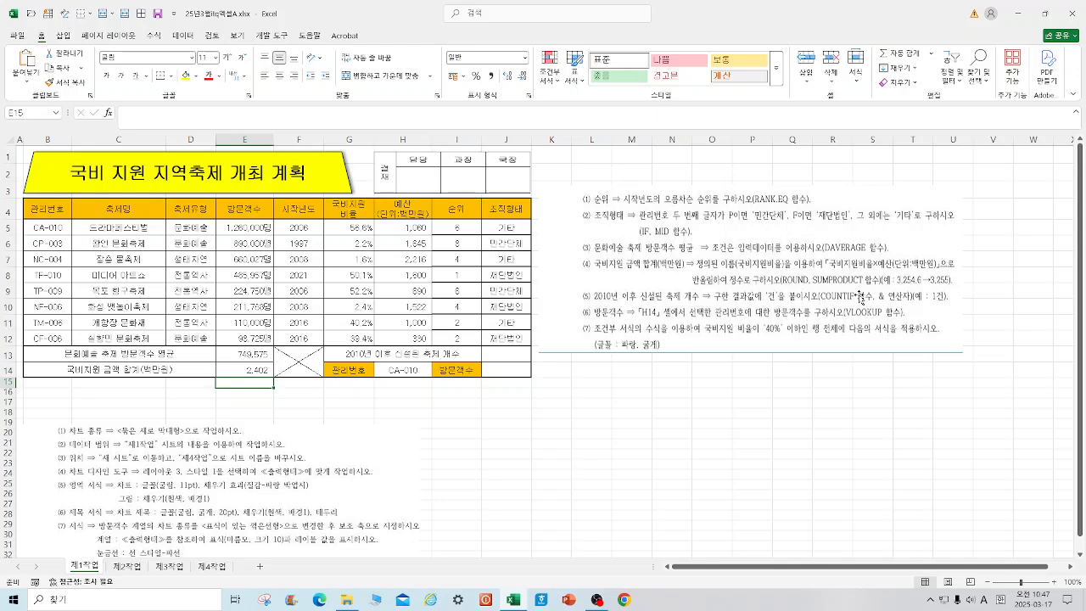
Step: Begin a COUNTIF formula in cell J13 with F5:F12 as its range
click(512, 358)
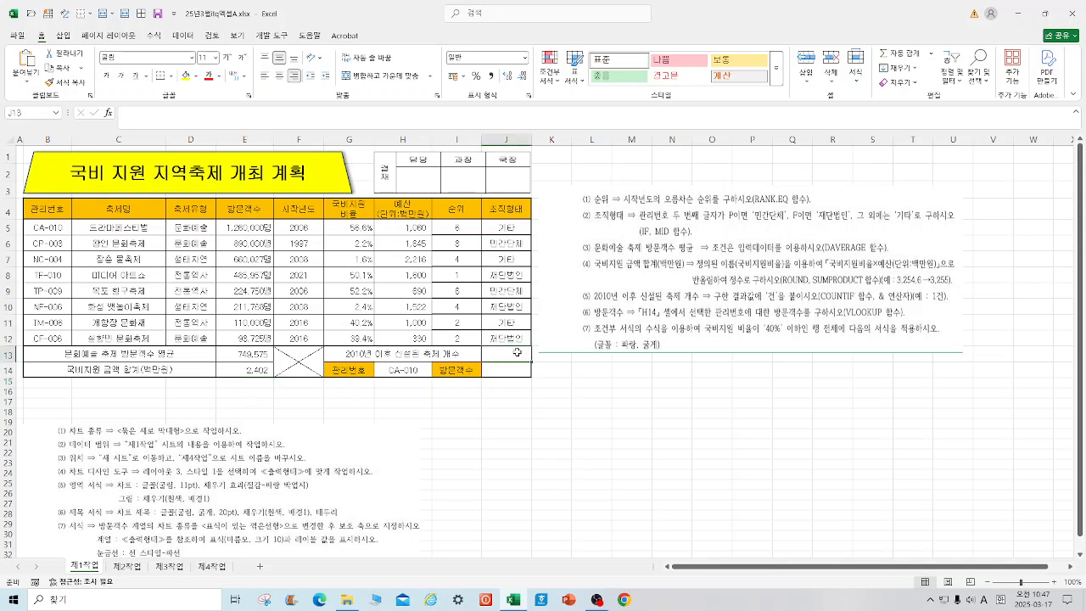
text(=C)
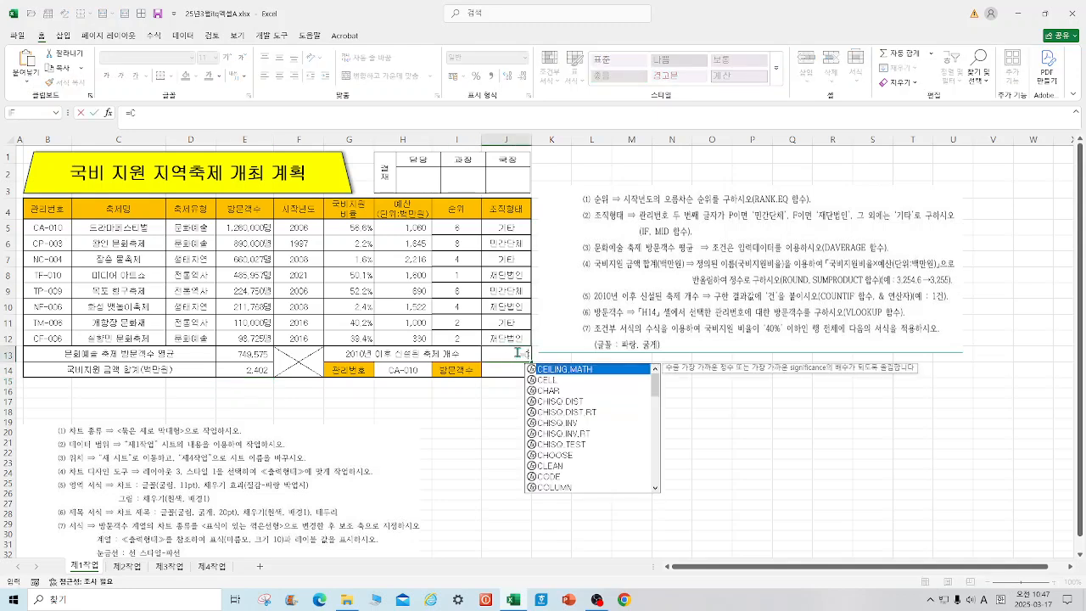
text(OUN)
double_click(547, 401)
click(108, 112)
drag(659, 282, 724, 240)
drag(307, 229, 309, 338)
Step: Set the COUNTIF criteria to >=2010 and accept the formula
key(Tab)
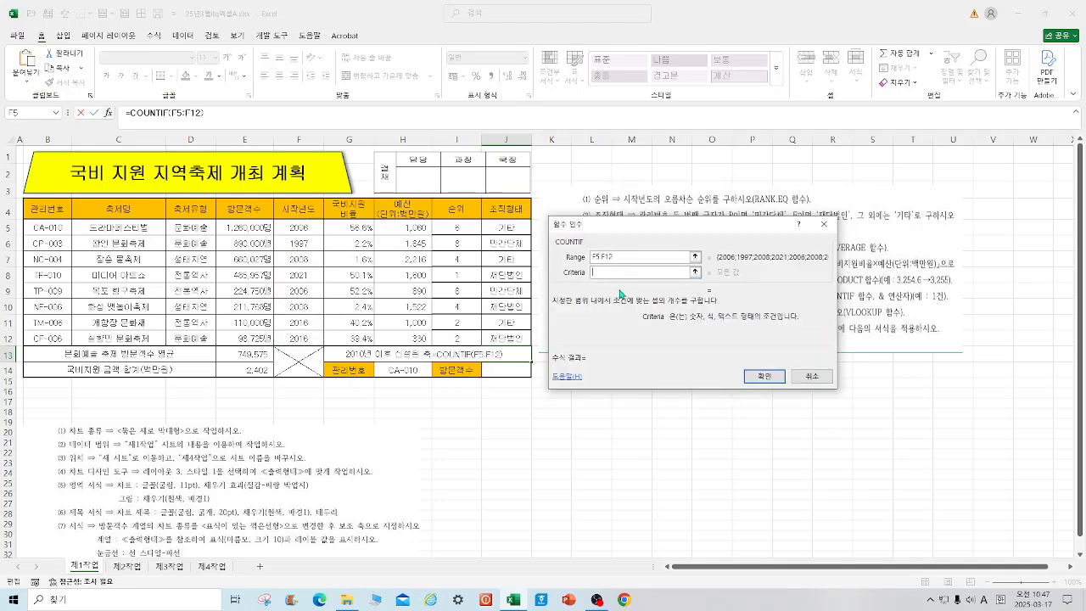
text(>=2010)
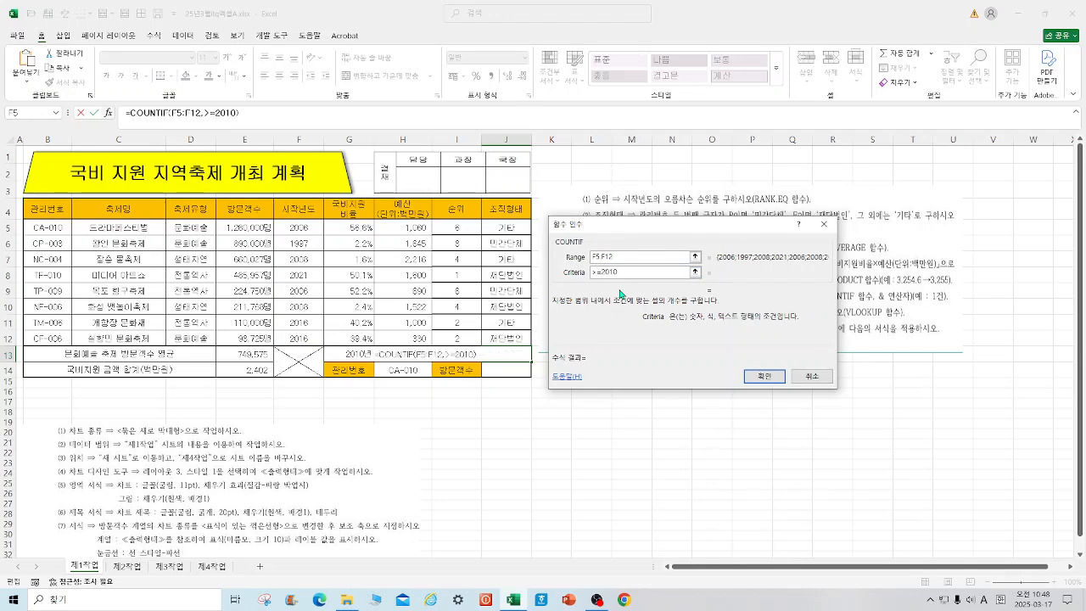
click(765, 376)
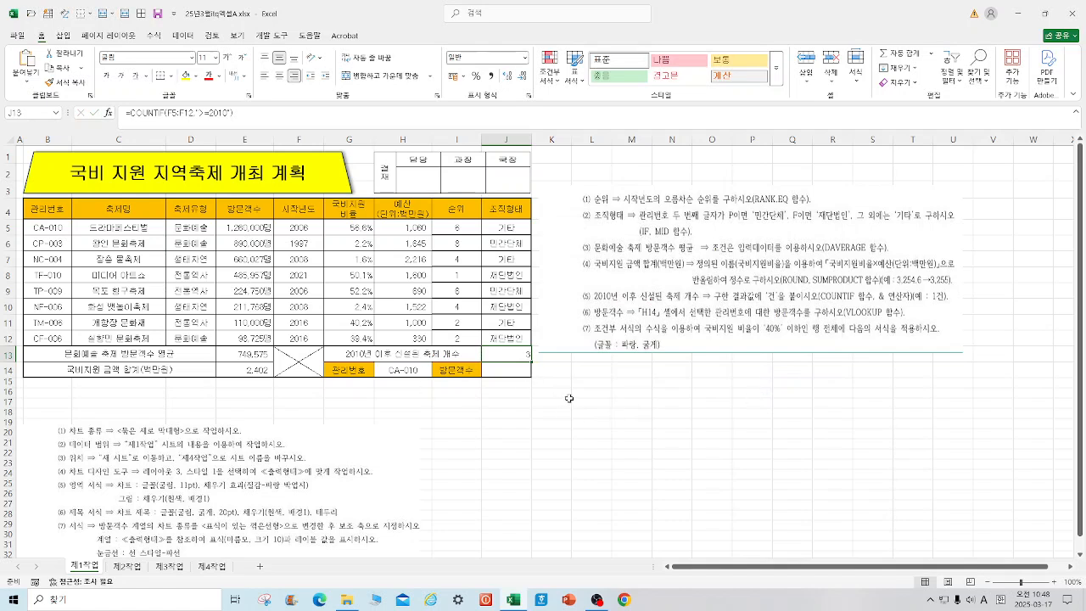
Step: Begin a VLOOKUP formula in cell J14 with lookup value H14 and table range B5:J12
click(514, 370)
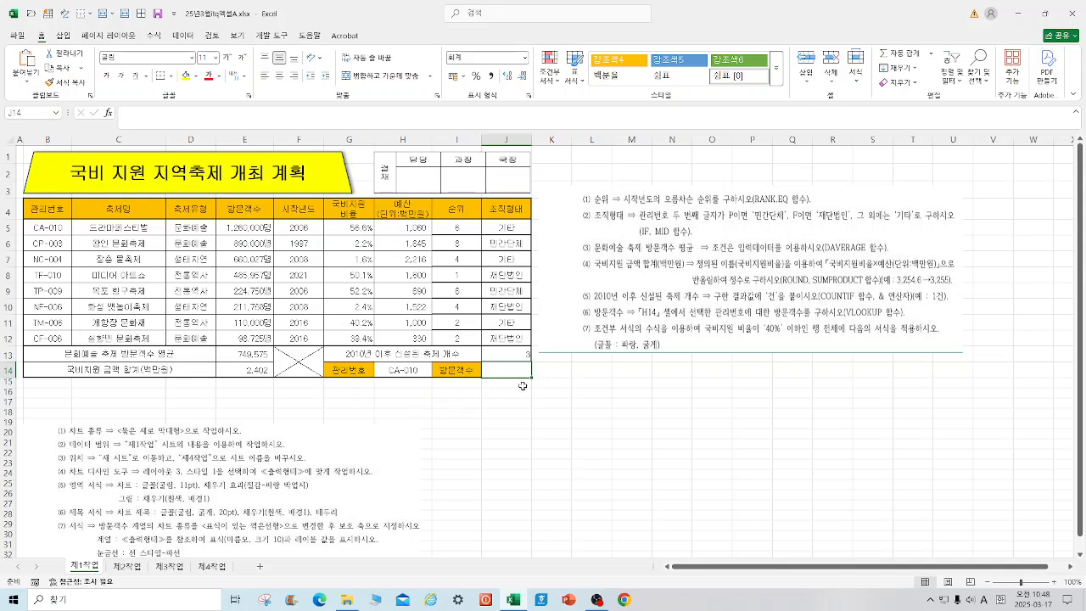
text(=VL)
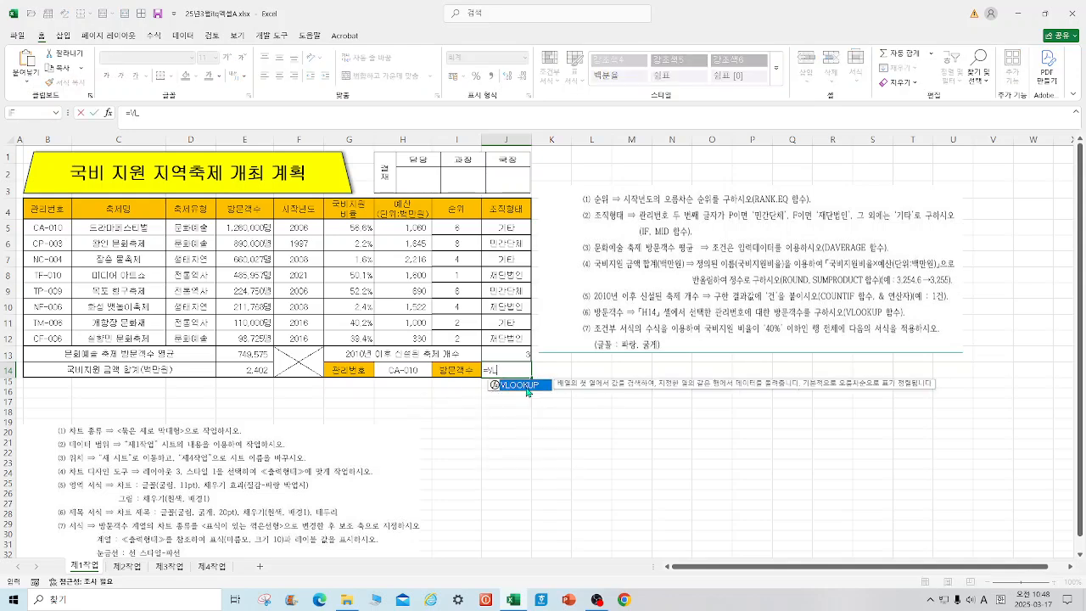
double_click(519, 385)
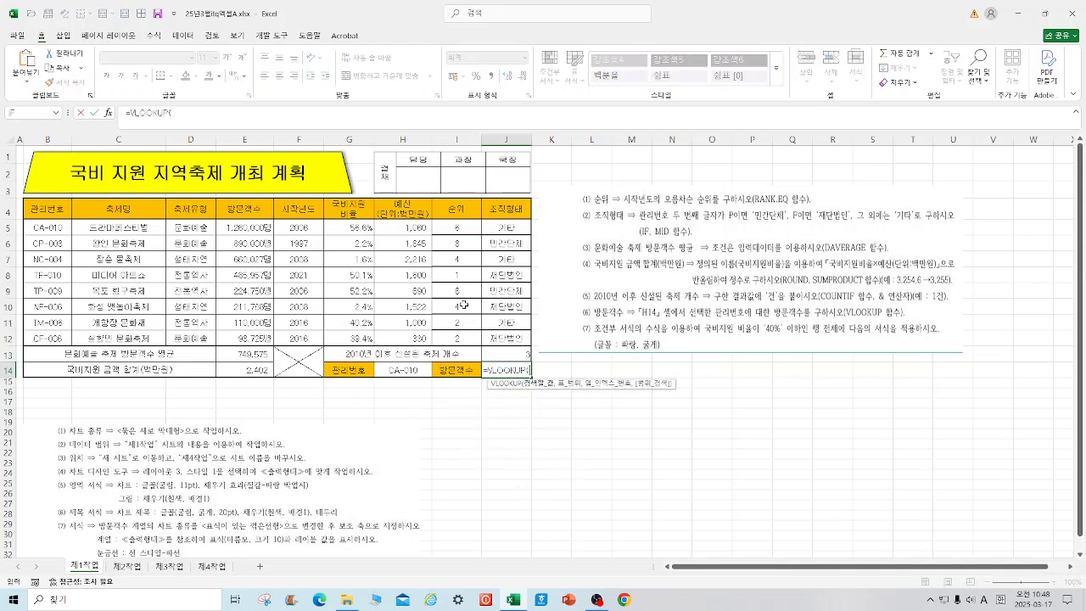
click(108, 113)
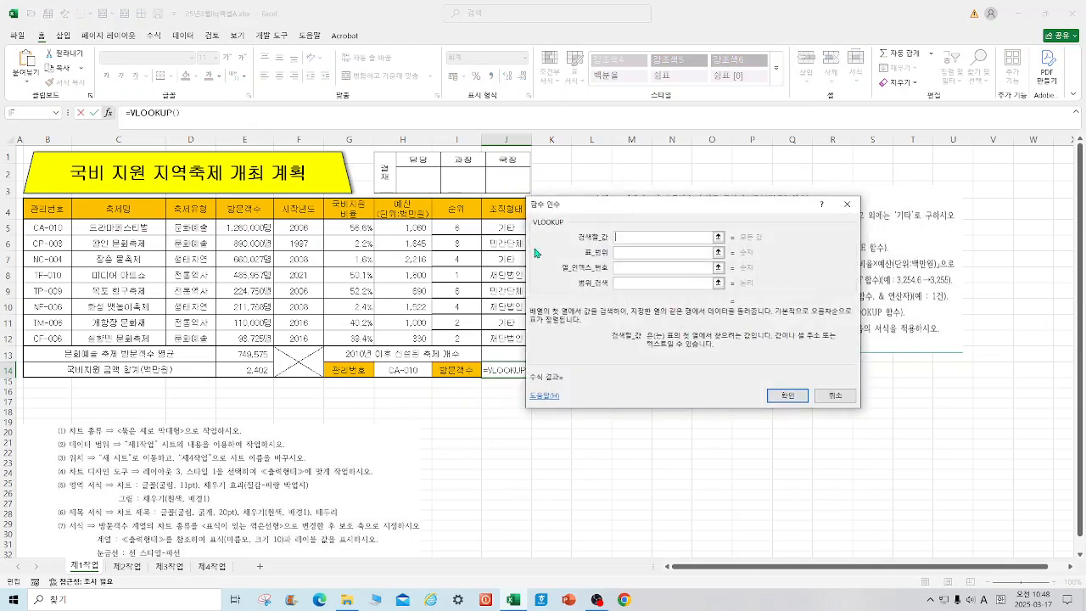
click(407, 370)
click(624, 255)
drag(50, 227, 492, 337)
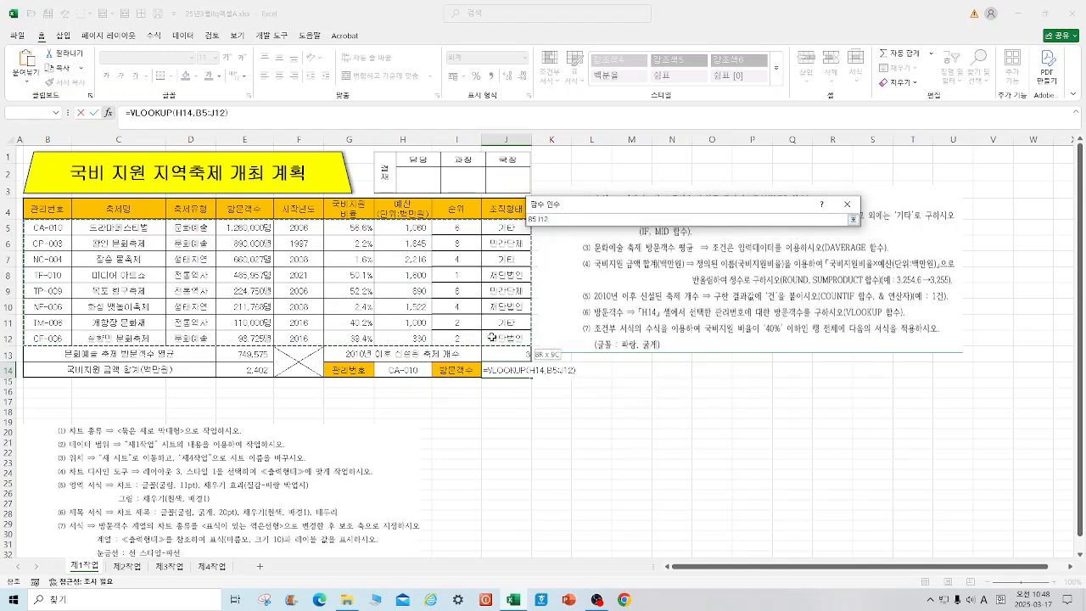
Step: Set the VLOOKUP column index to 4 and the range lookup to 0, and accept the formula
click(650, 268)
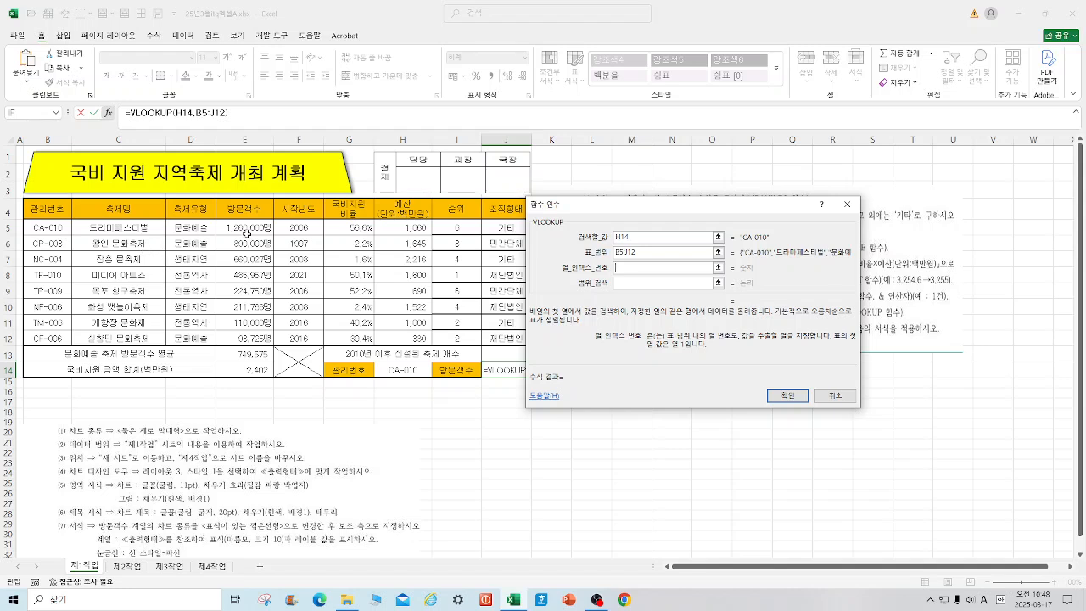
text(4)
click(628, 284)
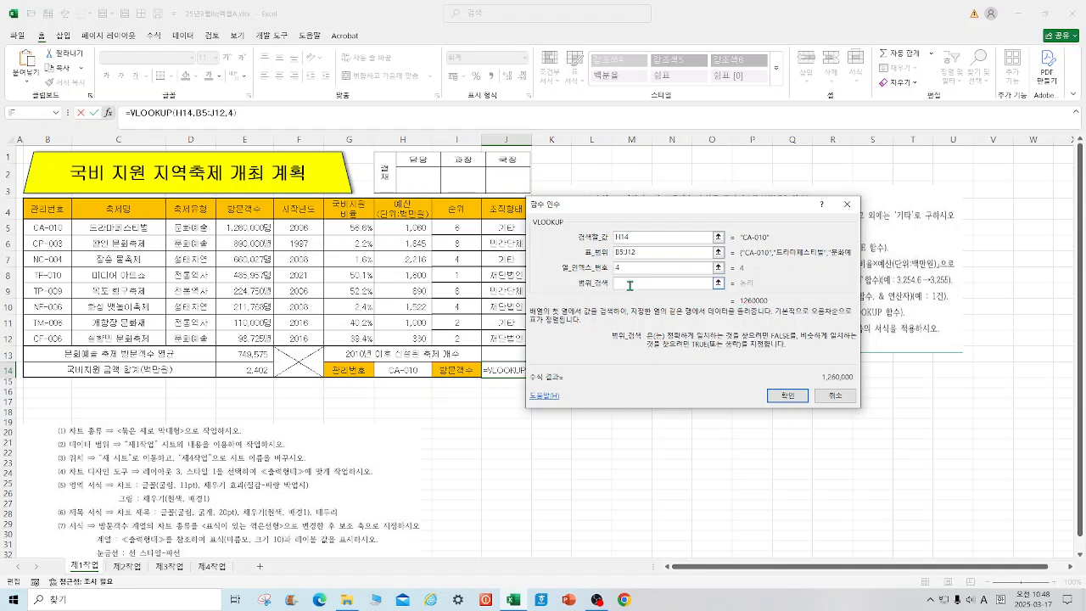
text(0)
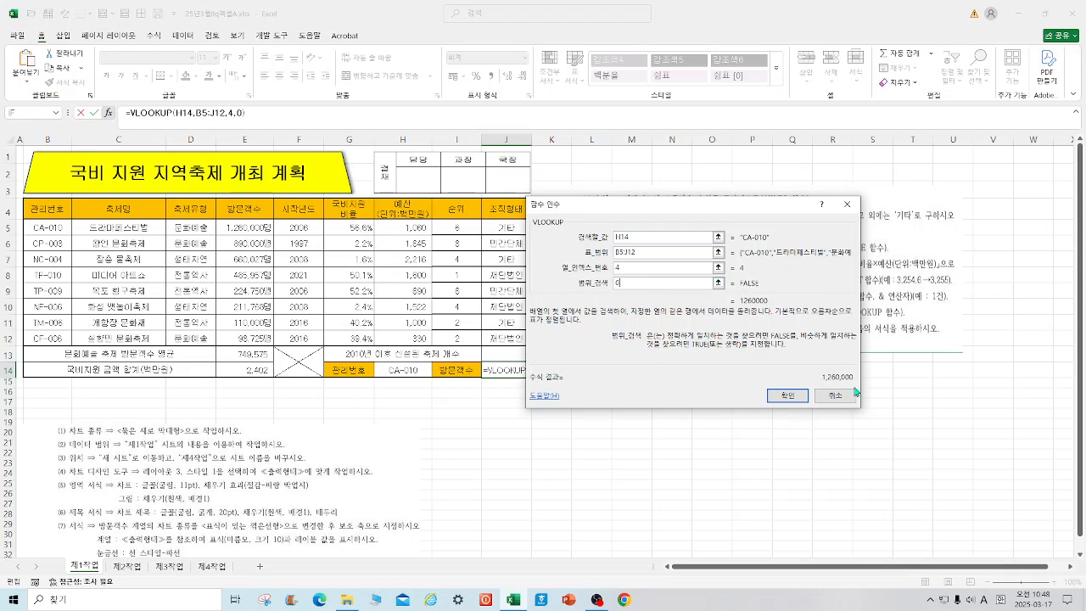
click(794, 396)
Step: Test the lookup by choosing TF-010 as the management number in H14, and switch it back to CA-010
click(424, 372)
click(438, 375)
click(438, 371)
click(399, 411)
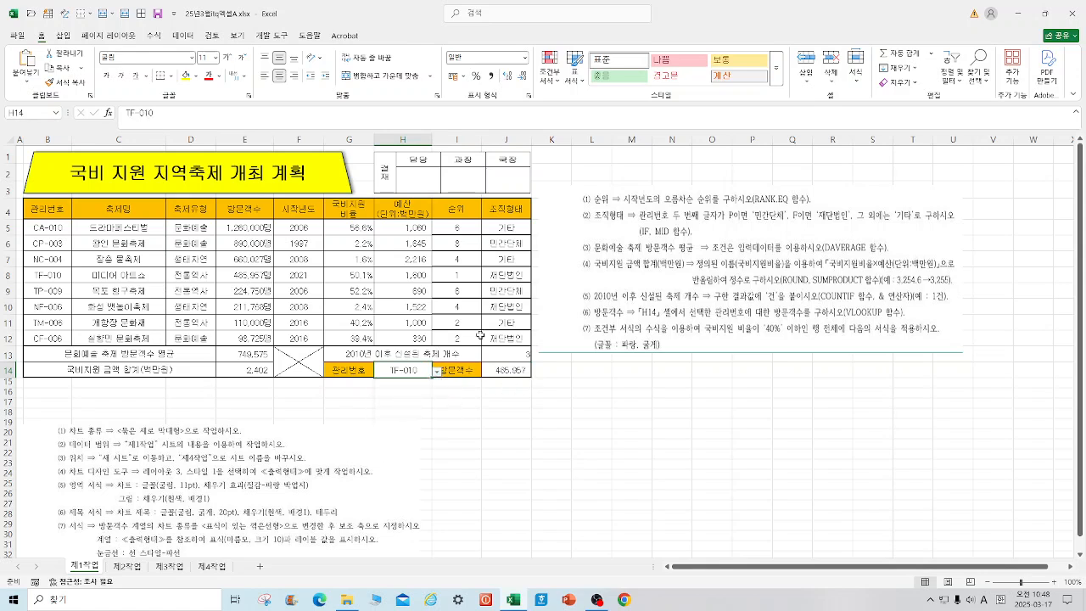
click(438, 370)
click(398, 382)
click(506, 412)
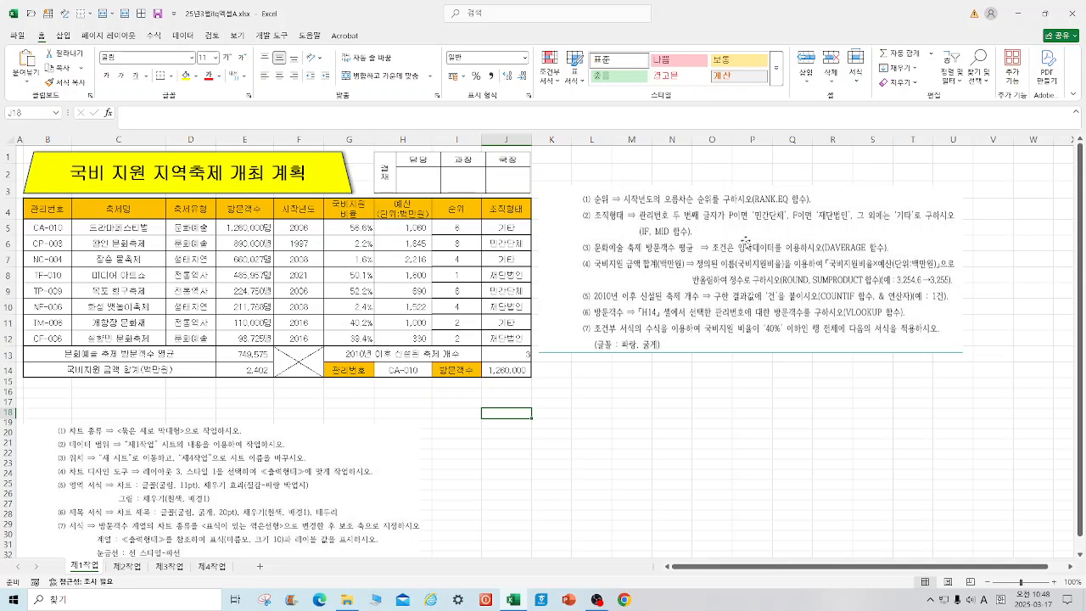
Step: Start a new formula-based conditional formatting rule for the range B5:J12
drag(64, 229, 522, 339)
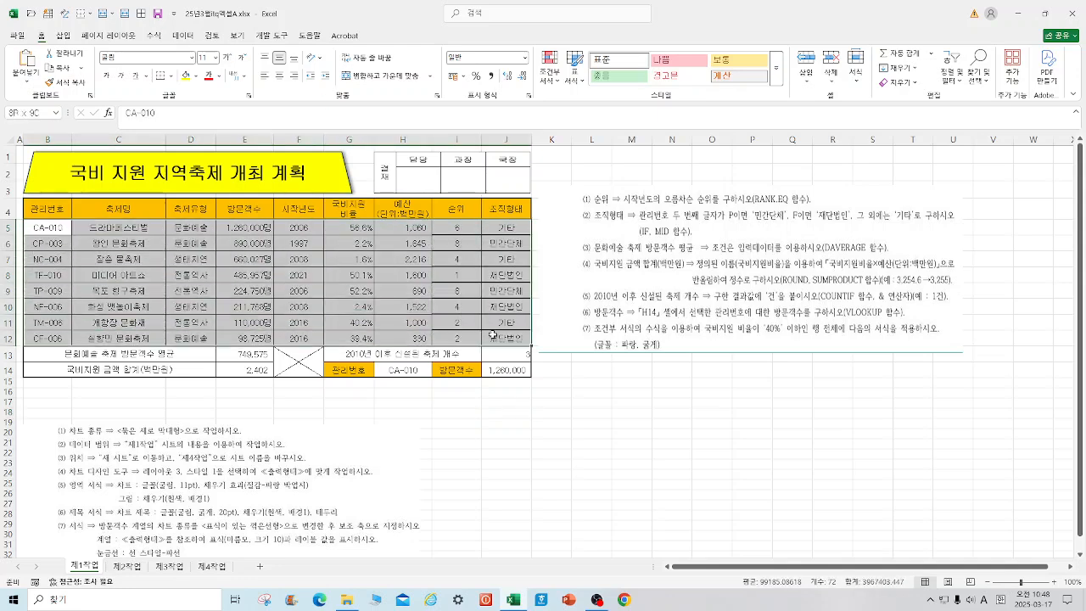
click(558, 82)
click(591, 223)
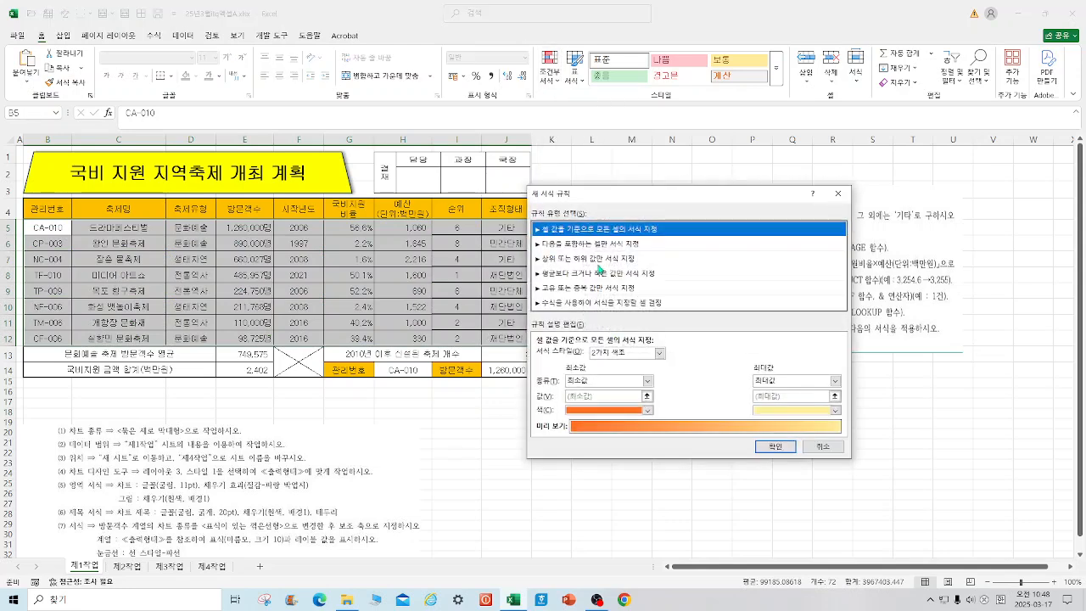
click(628, 303)
drag(594, 194, 296, 184)
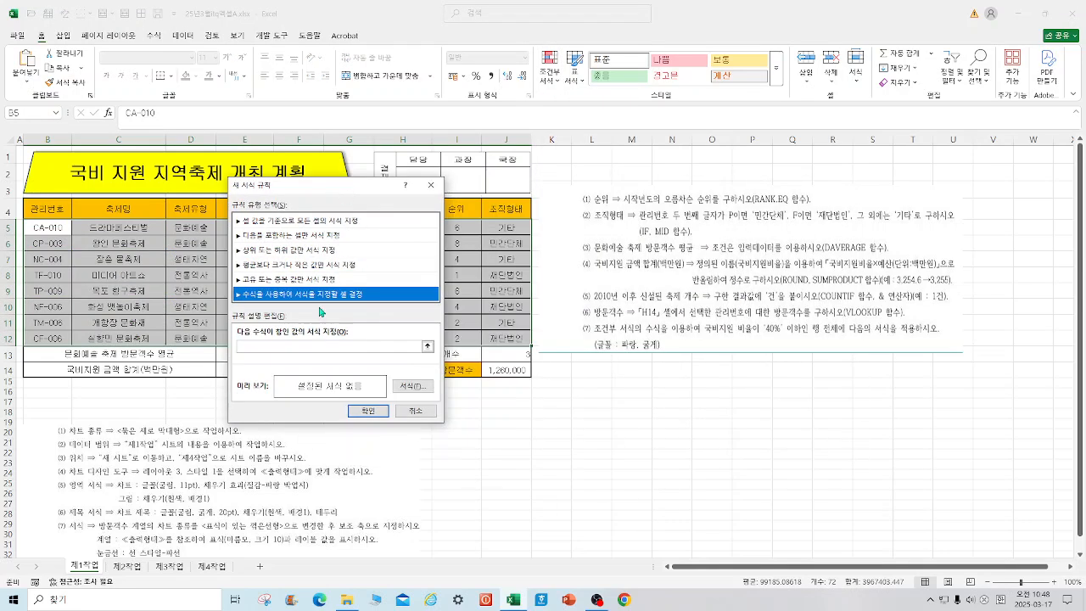
Step: Set the rule's formula to =$G5<=40%, keeping only column G absolute
click(287, 345)
text(=)
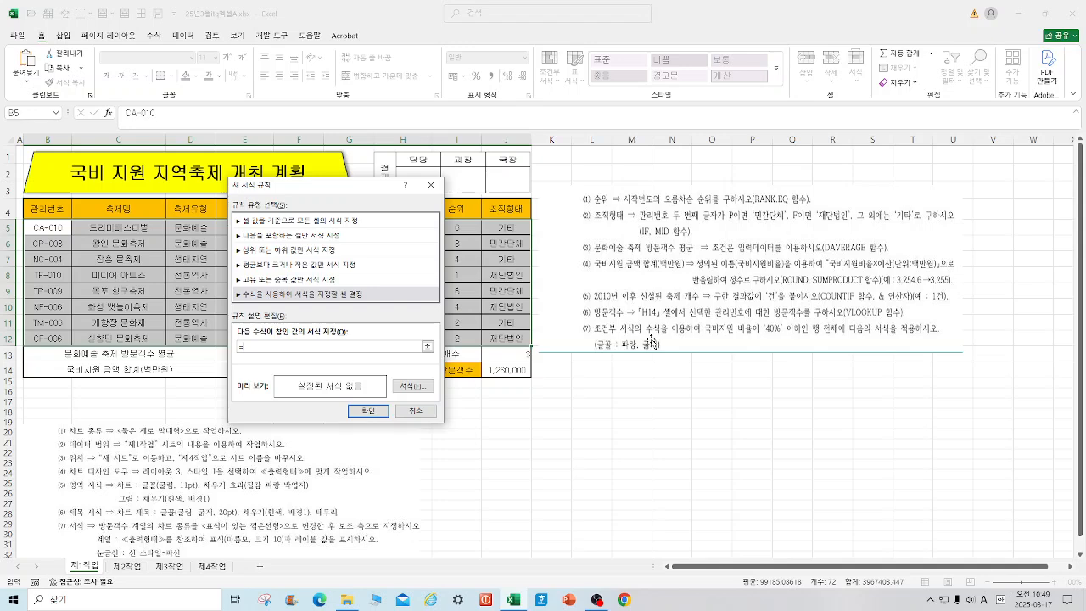
drag(352, 193, 624, 214)
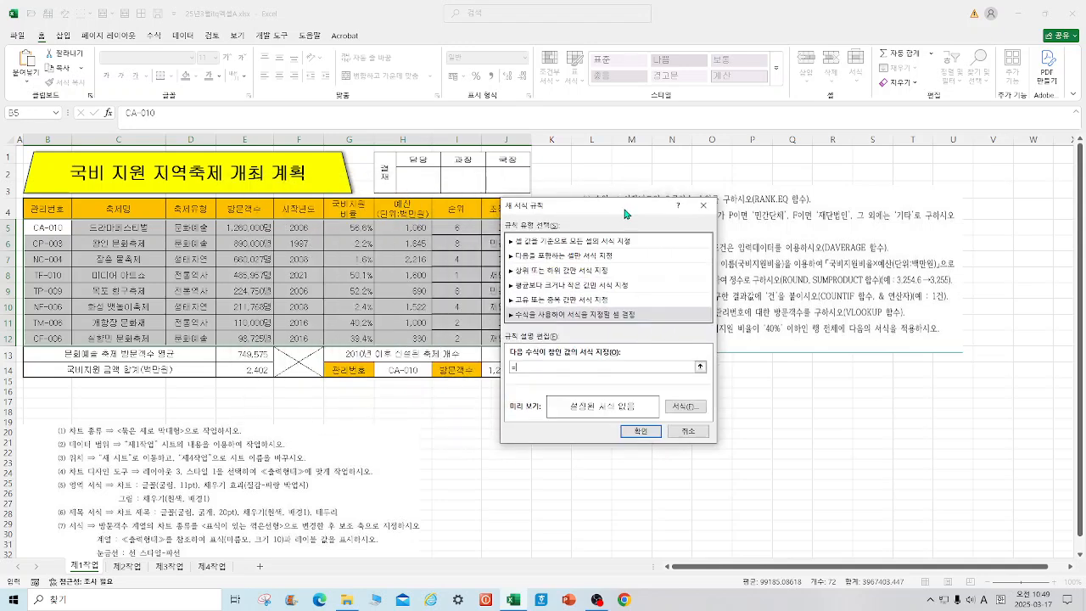
click(344, 230)
key(F4)
key(F4)
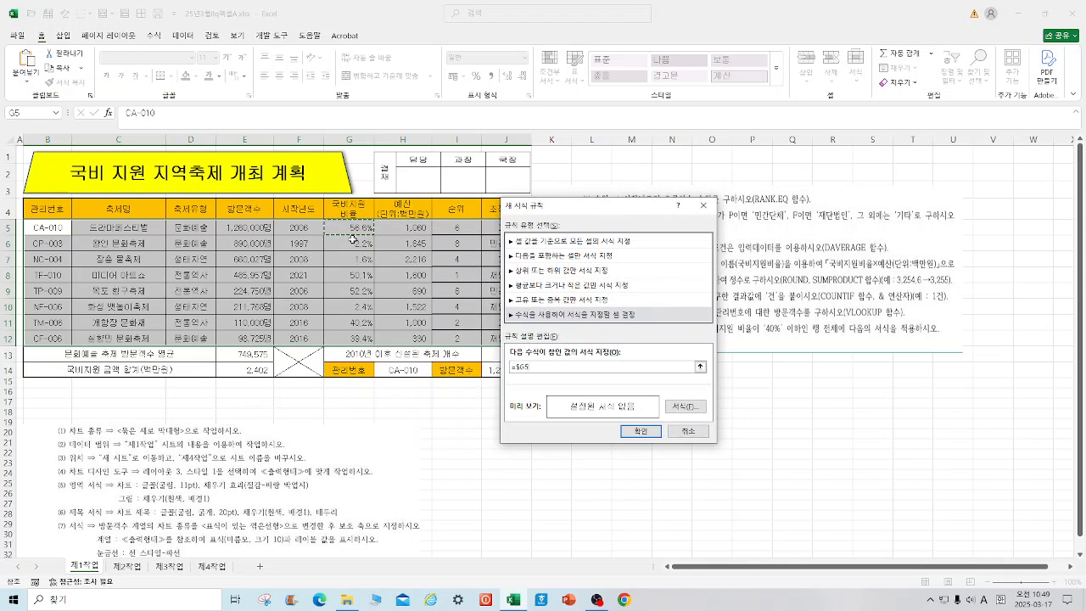
text(<=40%)
Step: Give the rule a bold blue font format and apply the rule to the table
click(689, 407)
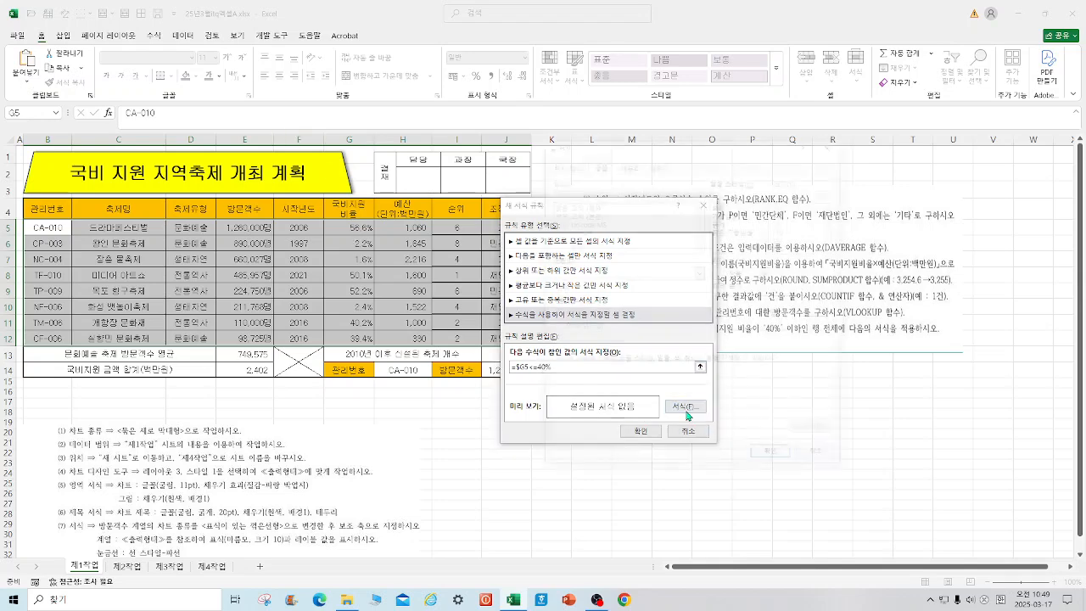
click(719, 223)
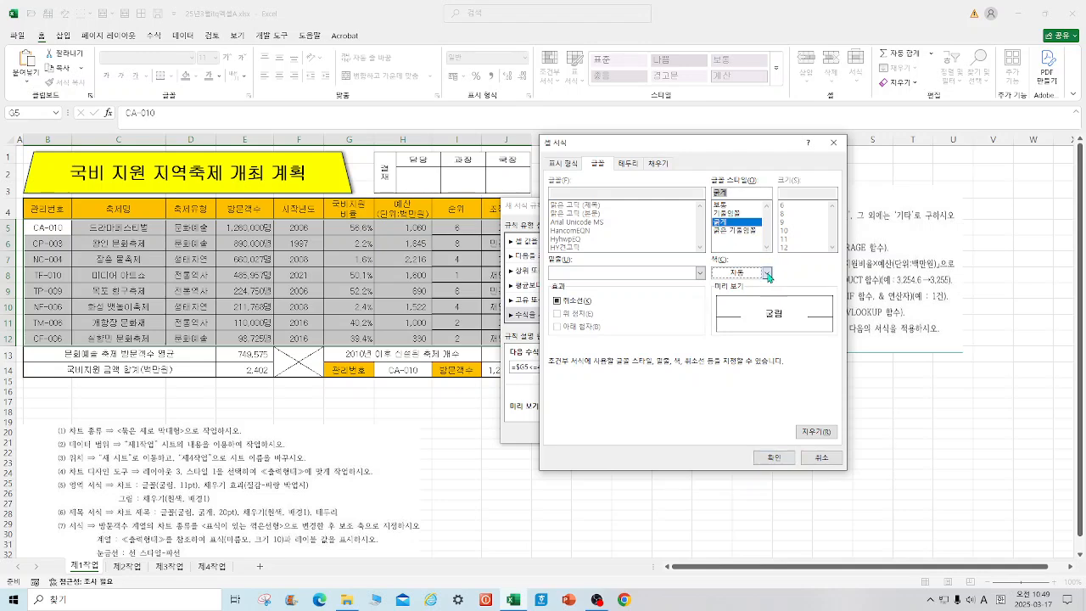
click(767, 273)
click(831, 439)
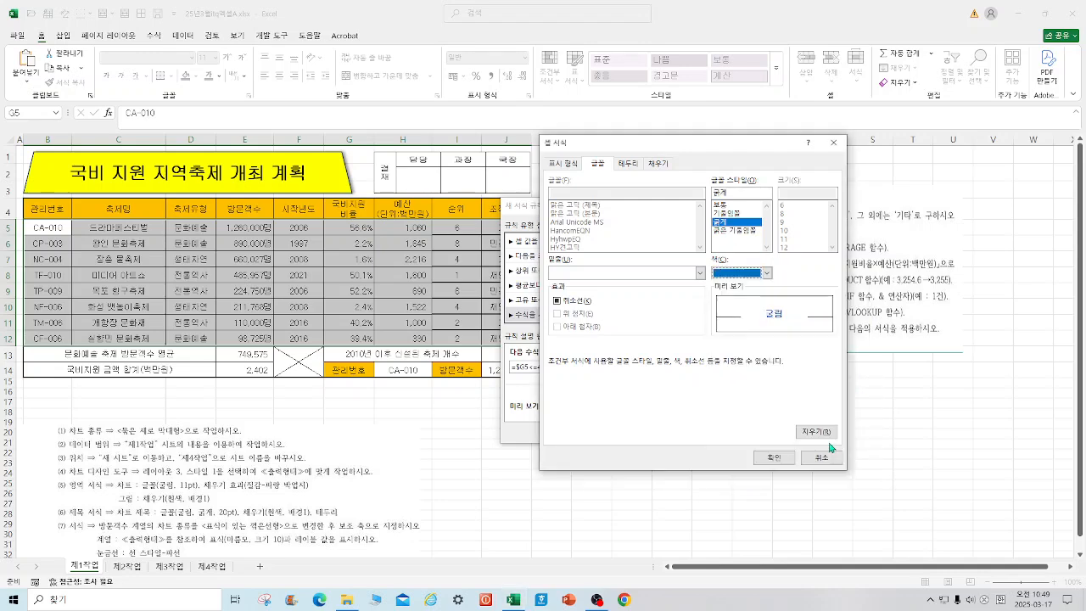
click(774, 460)
click(640, 432)
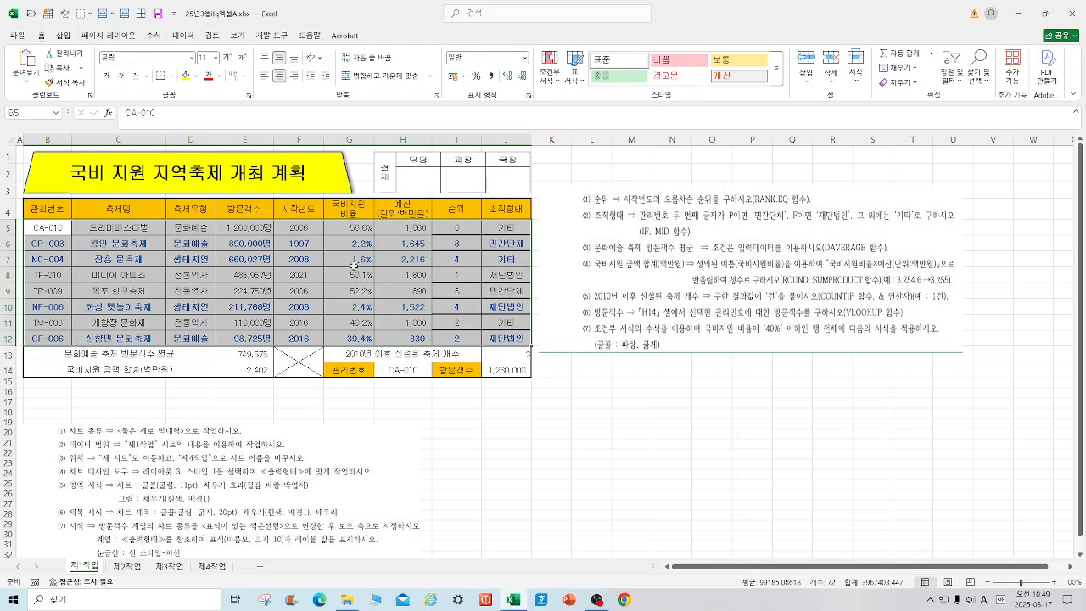
click(556, 424)
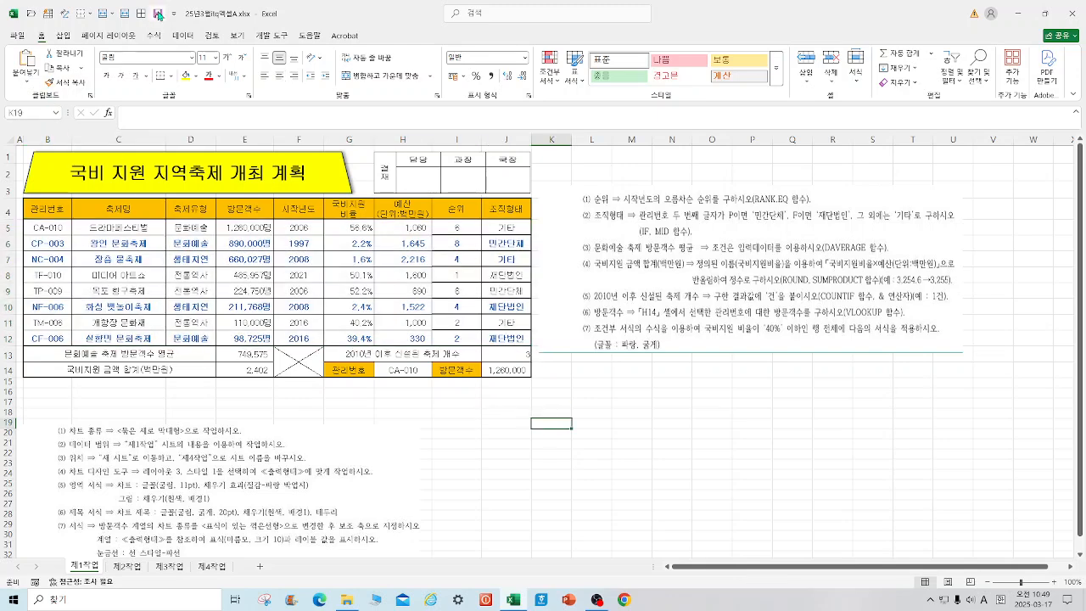
Step: Copy the range B4:H12 on the 제1작업 sheet and switch to the 제2작업 sheet
drag(53, 210, 407, 331)
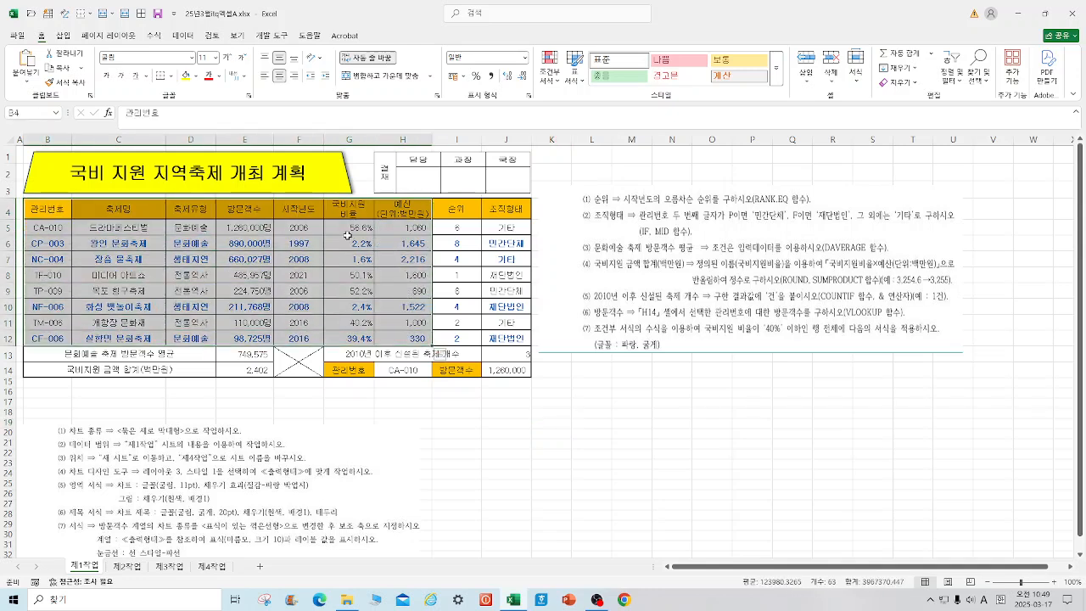
right_click(344, 214)
click(384, 253)
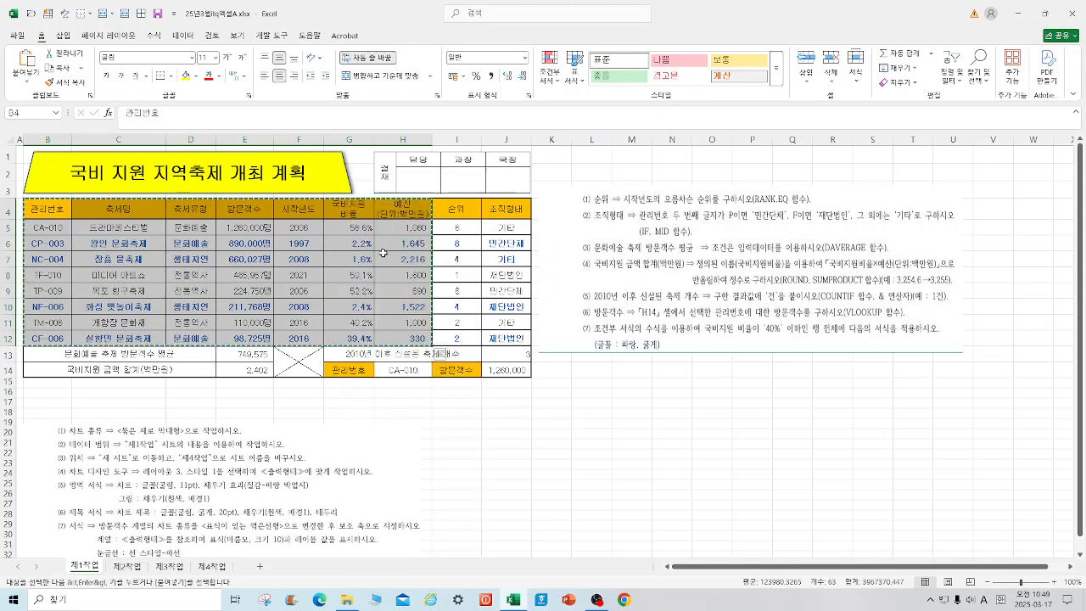
click(127, 566)
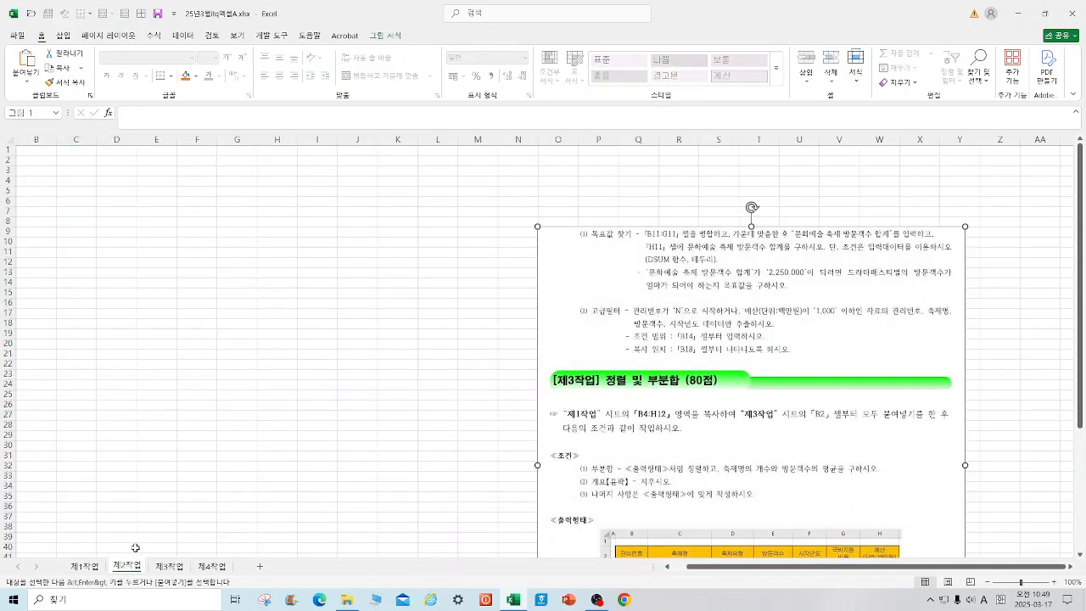
click(47, 162)
right_click(44, 161)
click(73, 238)
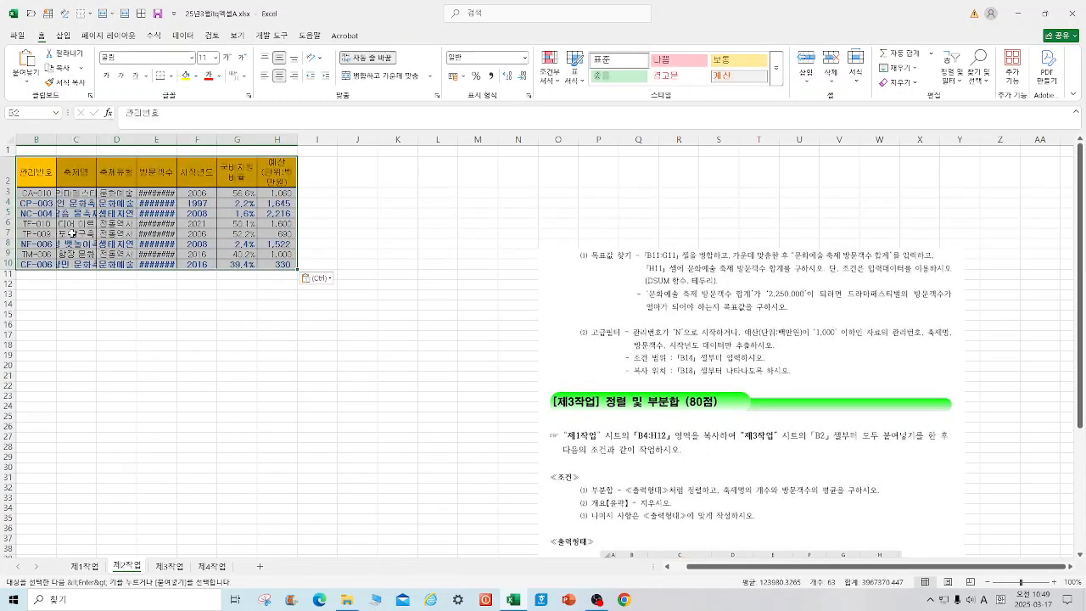
key(ctrl+z)
Step: Paste the copied table at B2 keeping the source column widths, and move the instruction picture closer to the table
click(47, 162)
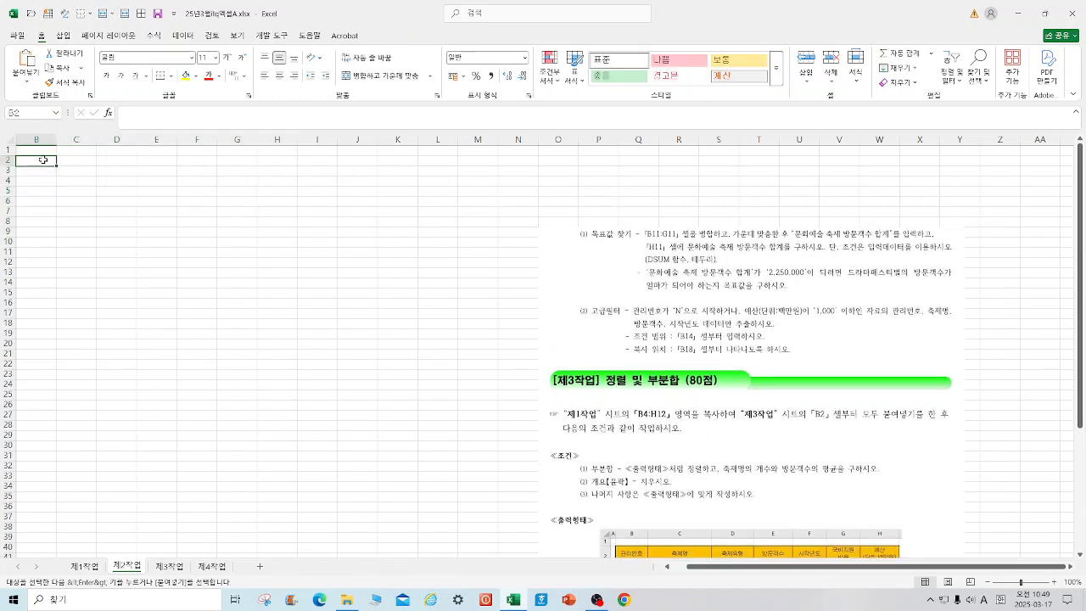
right_click(45, 164)
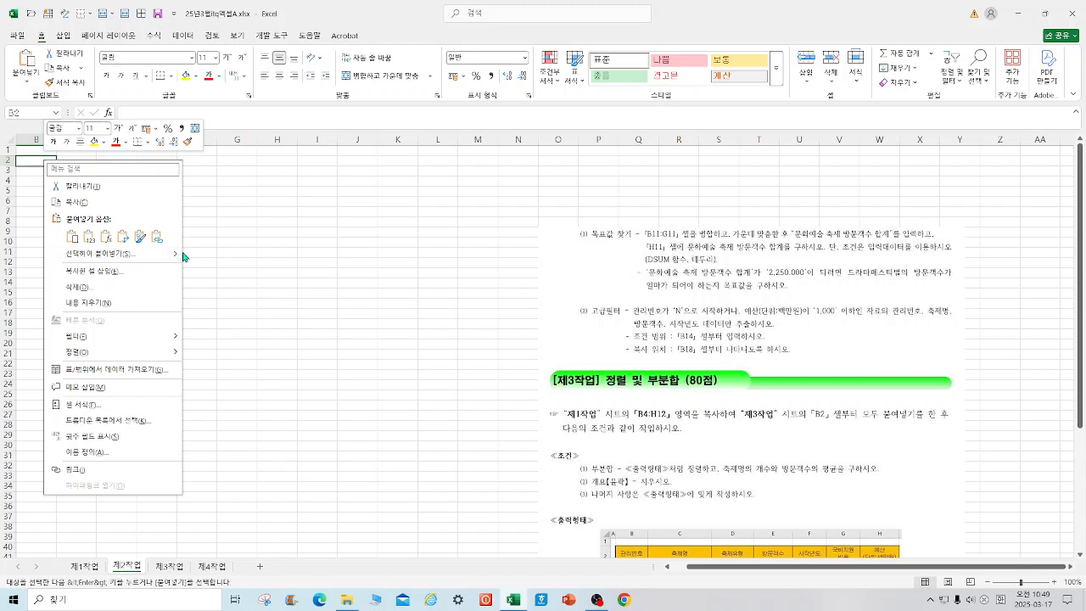
mouse_move(178, 257)
click(209, 289)
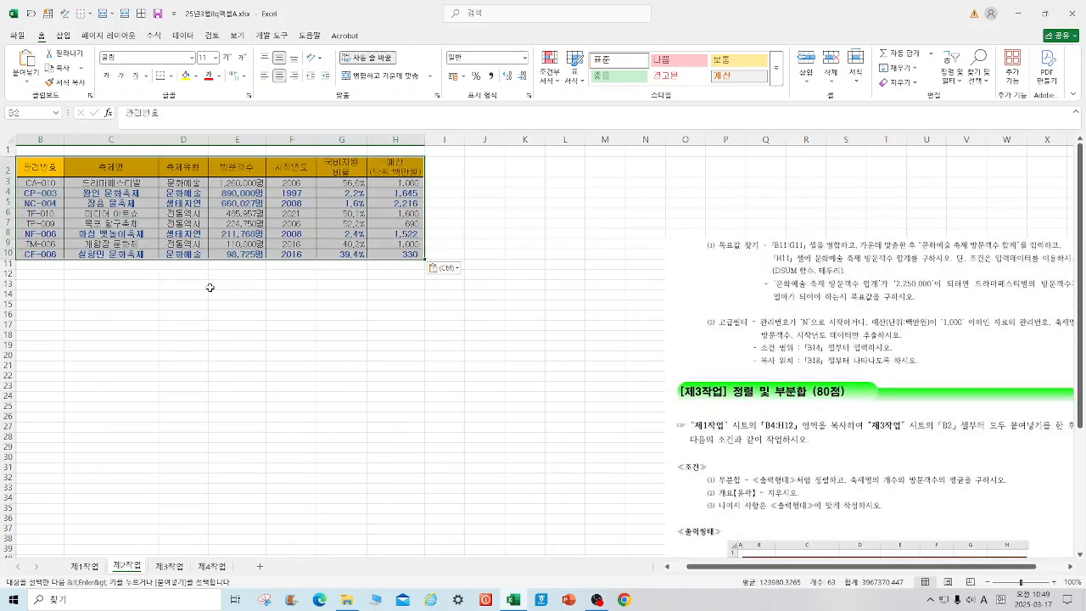
drag(795, 364, 711, 314)
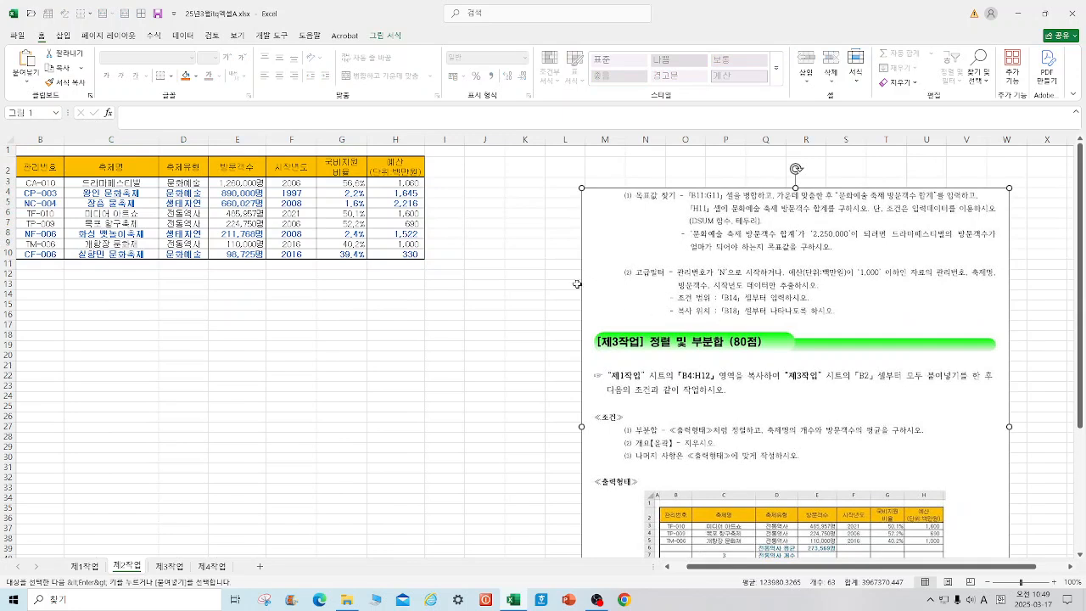
Step: Merge and center B11:G11 and enter the label 문화예술 축제 방문객수 합계
drag(43, 264, 364, 265)
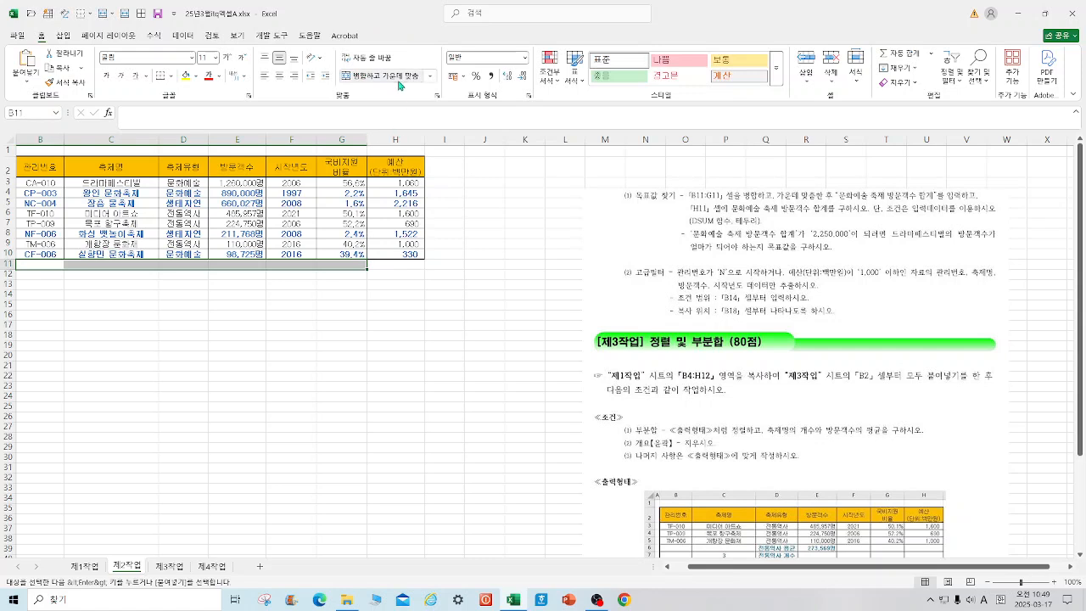
click(398, 82)
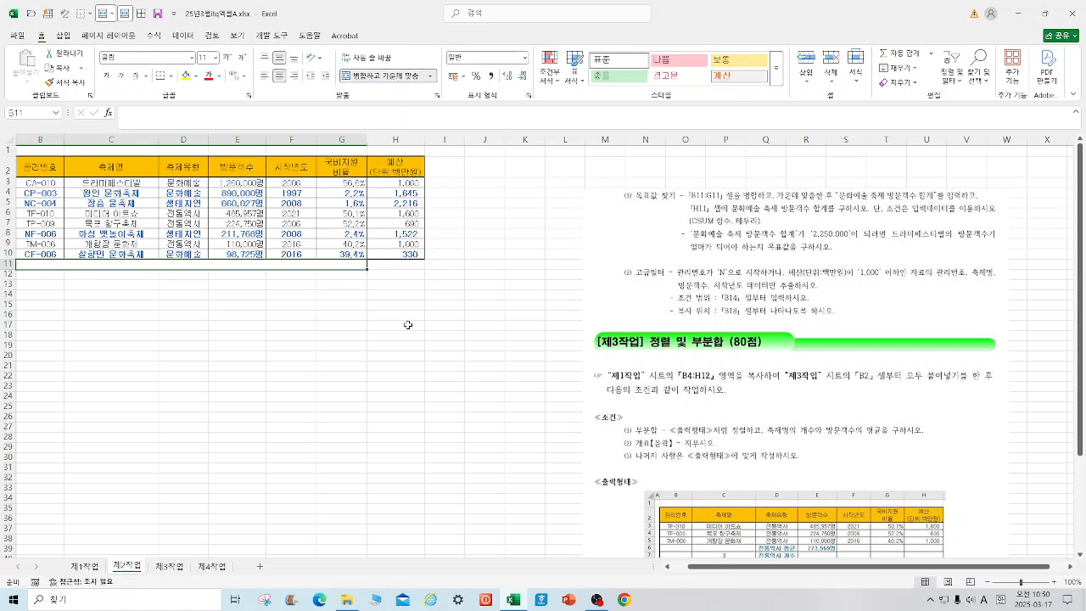
text(ㅁ)
text(문화예술 축)
text(제 방문개)
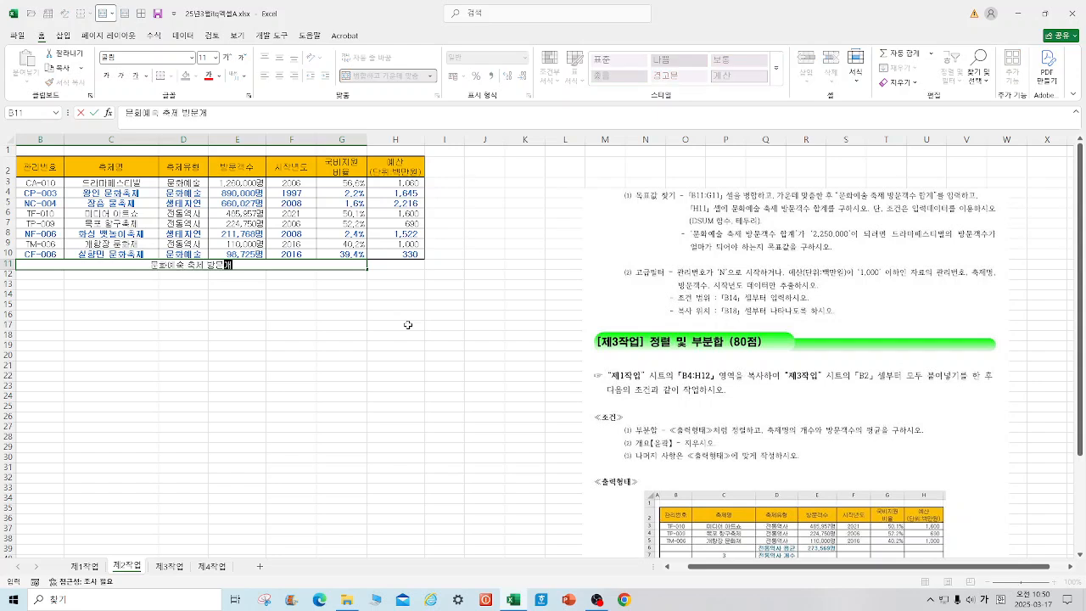
text(수 합ㄱ)
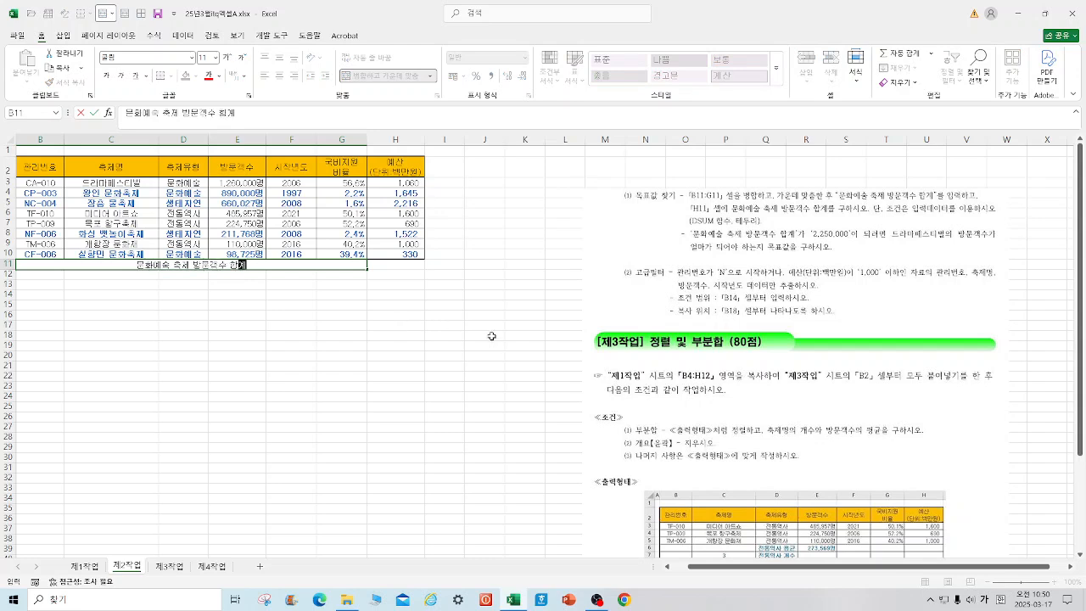
Step: Begin a DSUM formula in cell H11 with B2:H10 as the database range
click(404, 266)
text(=)
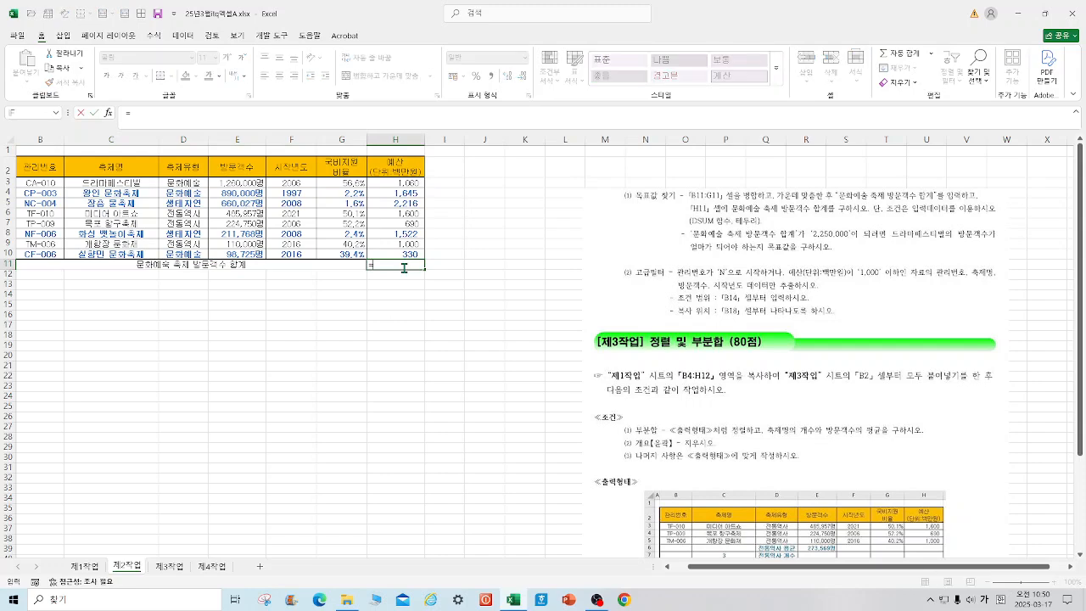
text(dsu)
key(Tab)
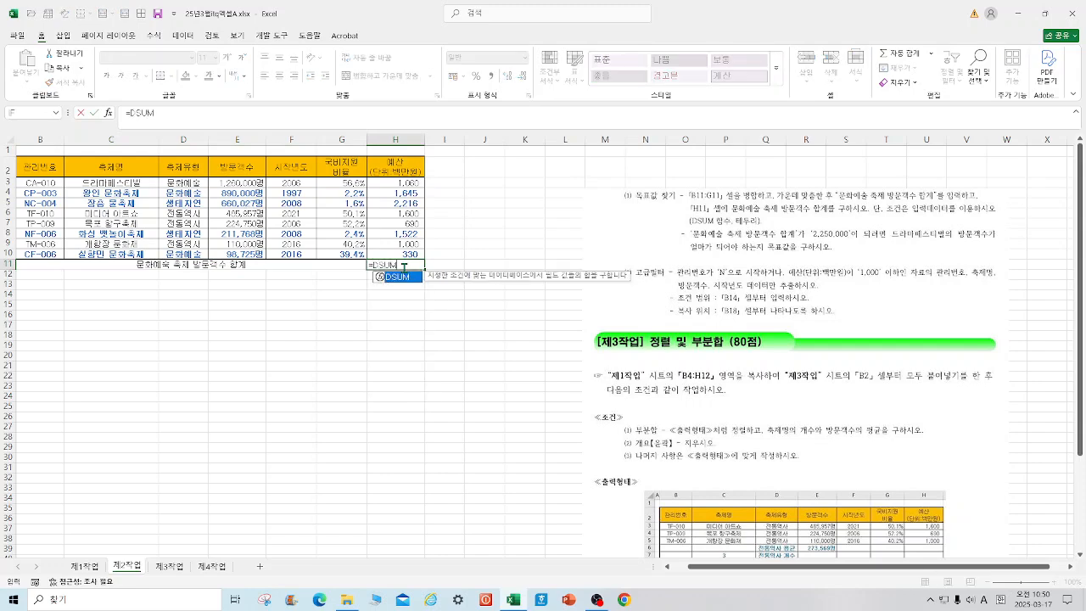
click(107, 112)
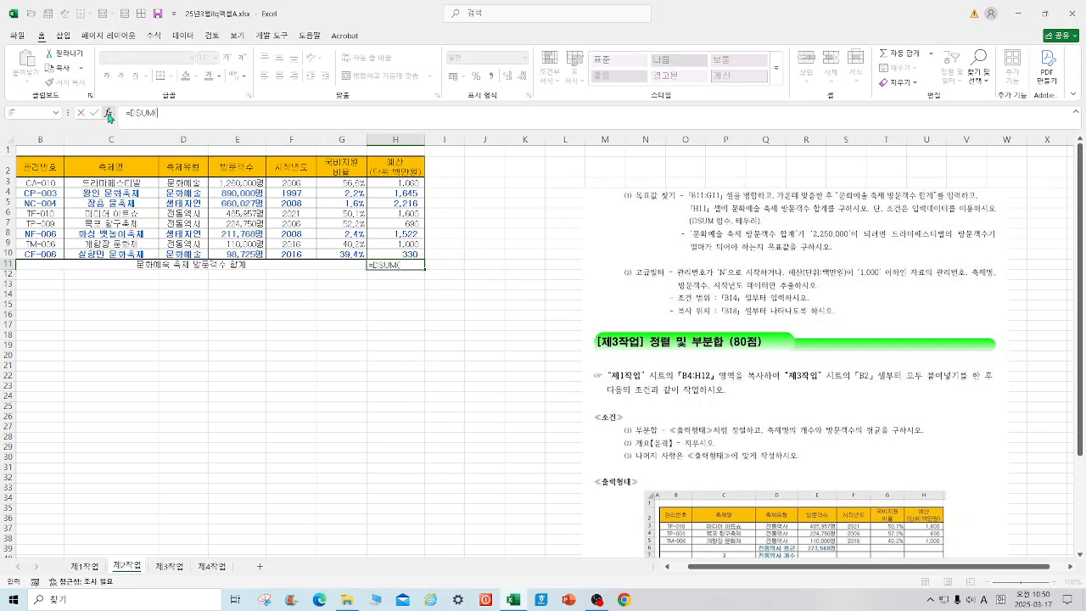
drag(53, 171, 379, 248)
drag(555, 156, 573, 258)
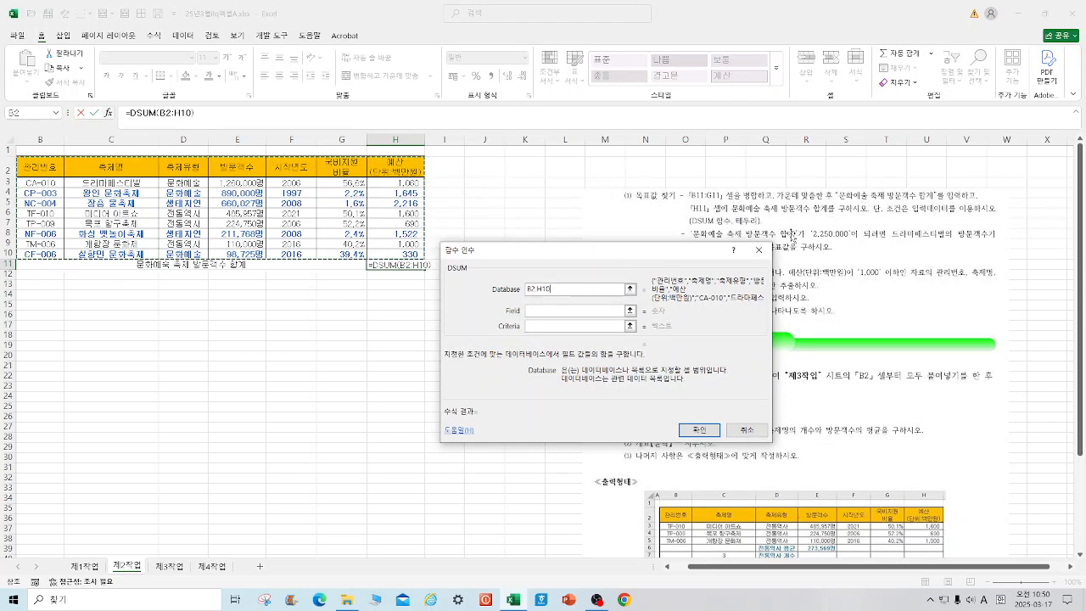
drag(698, 254, 704, 282)
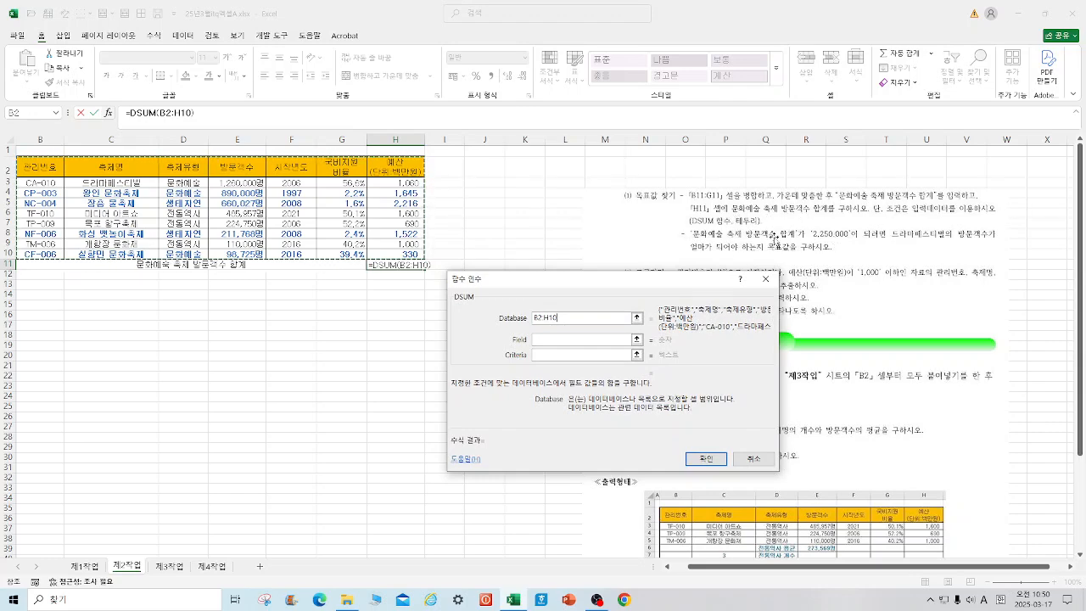
drag(625, 282, 645, 153)
Step: Complete the DSUM with field E2 and criteria D2:D3, and apply the comma style to H11
click(589, 214)
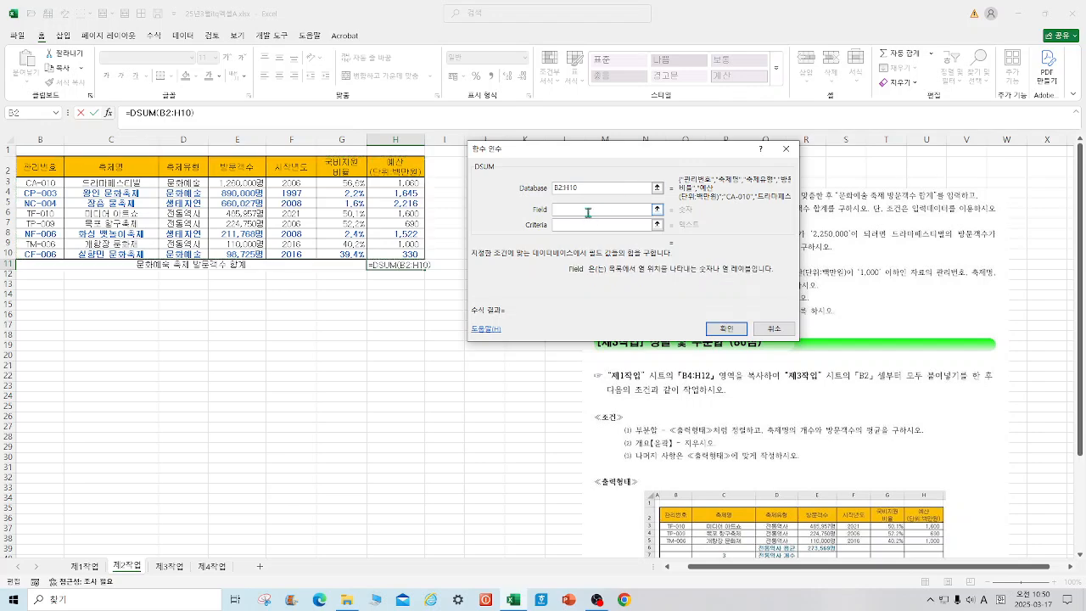
click(234, 168)
click(574, 226)
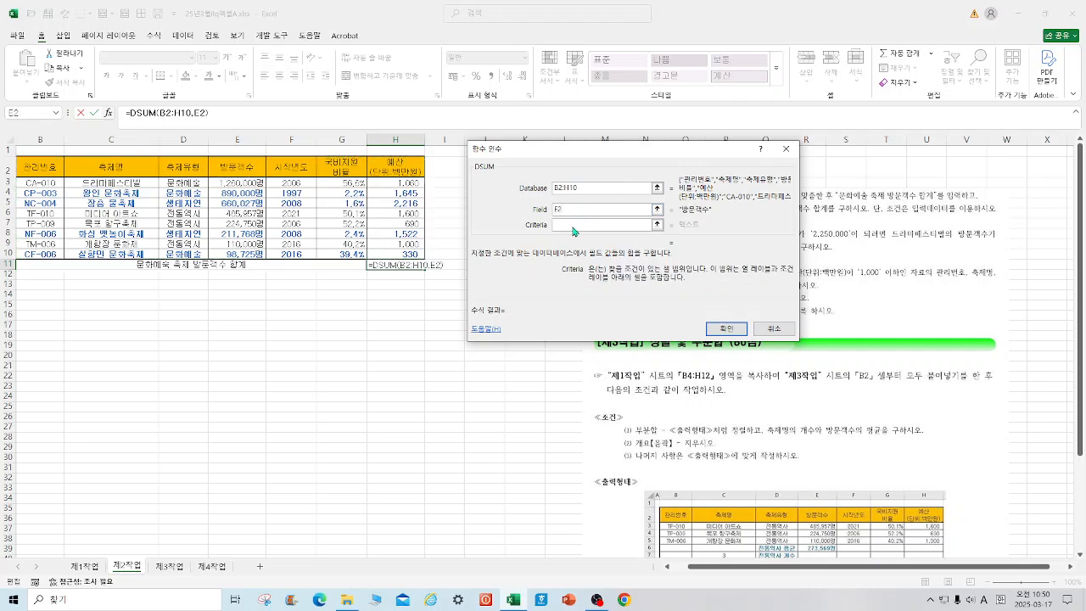
drag(194, 168, 195, 182)
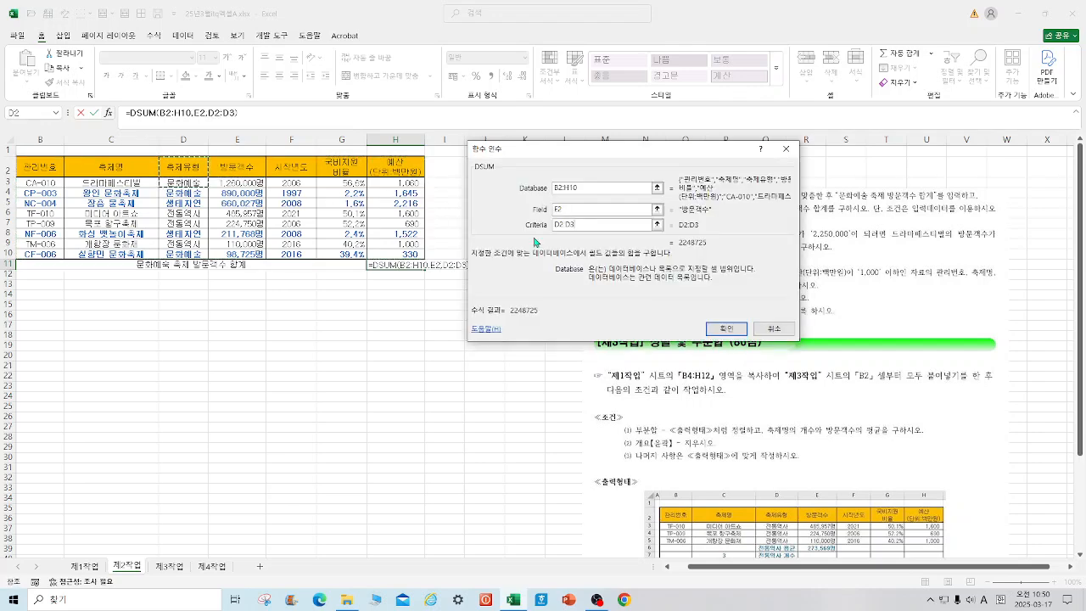
click(731, 329)
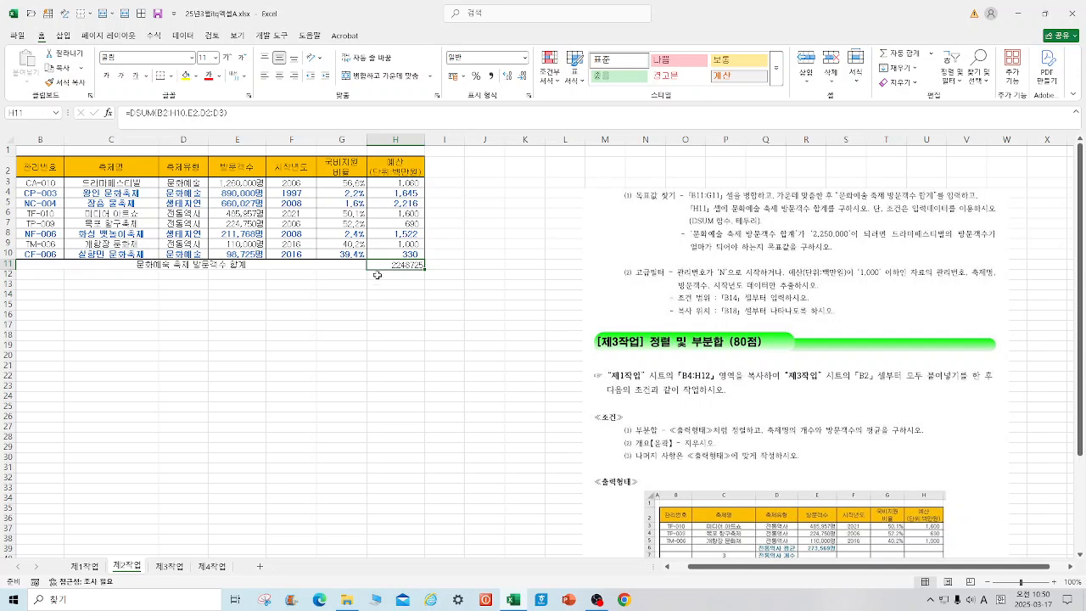
click(491, 76)
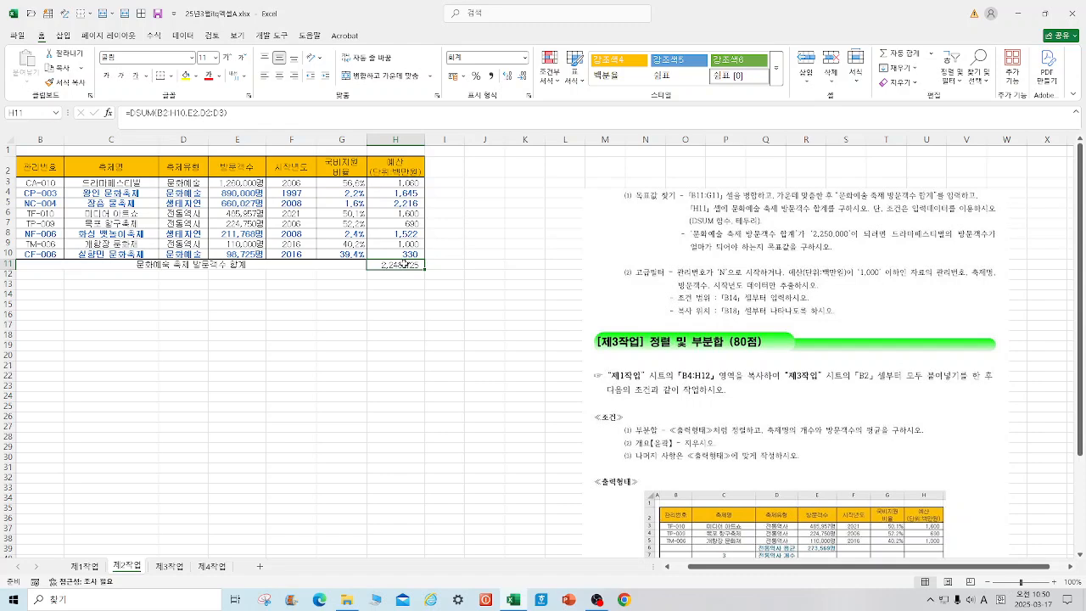
Step: Run Goal Seek so that H11 reaches 2250000 by changing the 드라마페스티벌 visitor count in E3
click(188, 38)
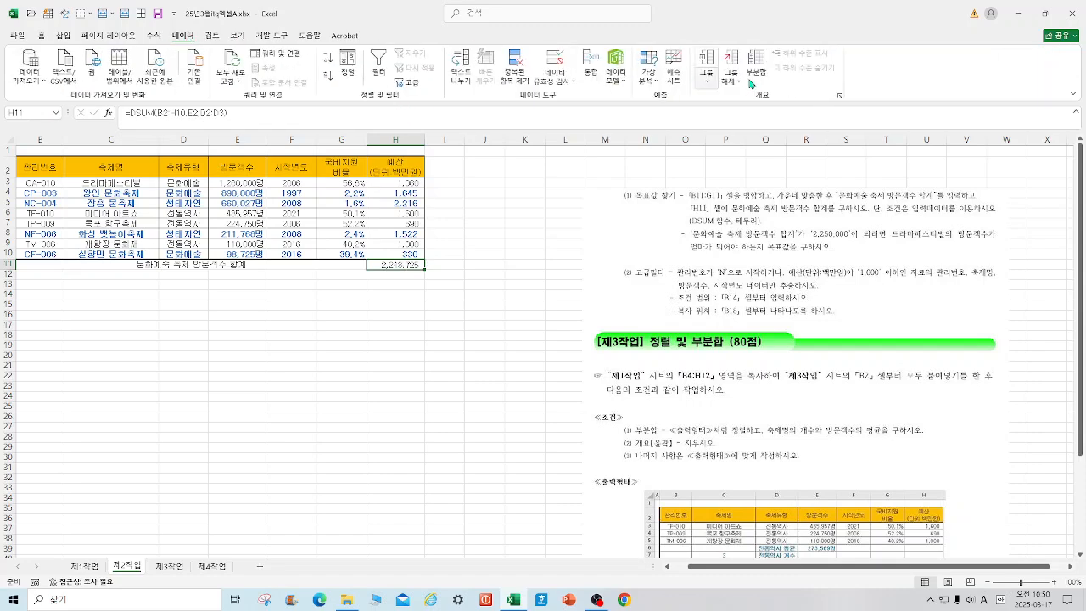
click(654, 81)
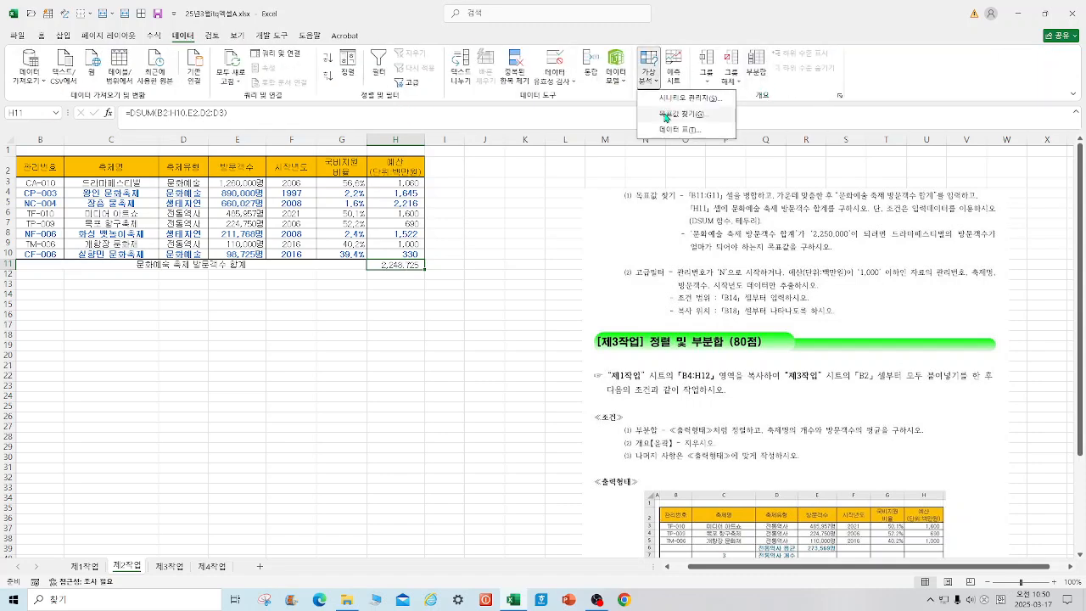
click(667, 115)
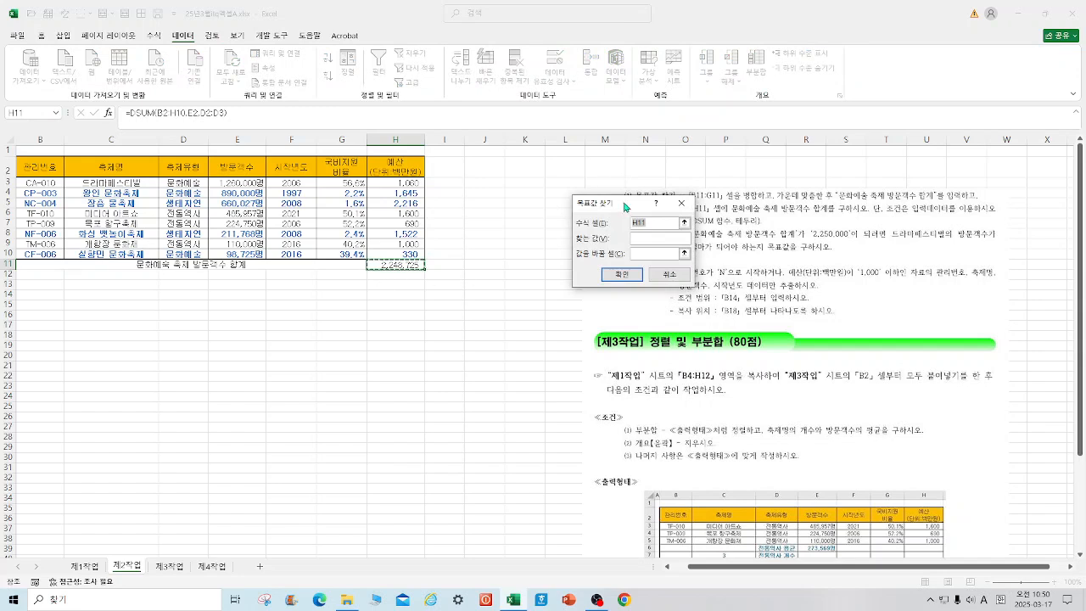
drag(626, 208, 540, 203)
click(562, 233)
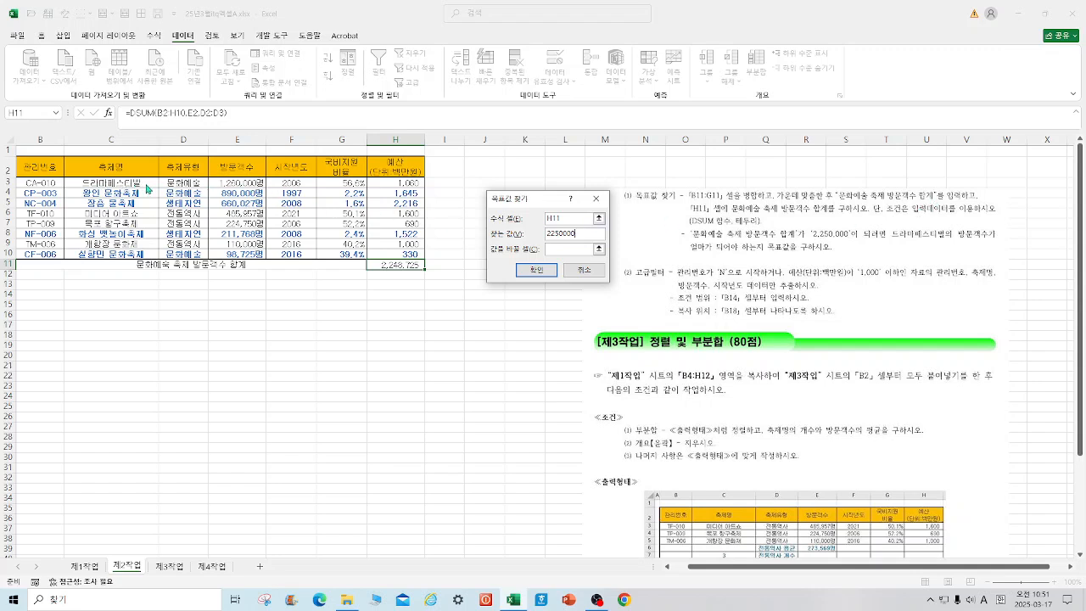
click(573, 248)
click(244, 183)
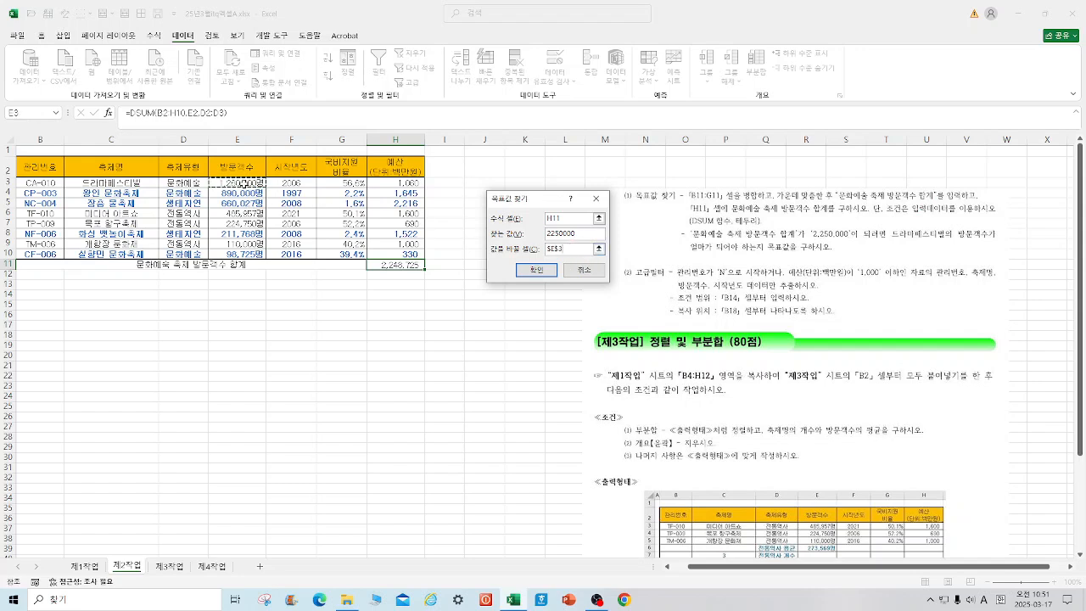
click(537, 269)
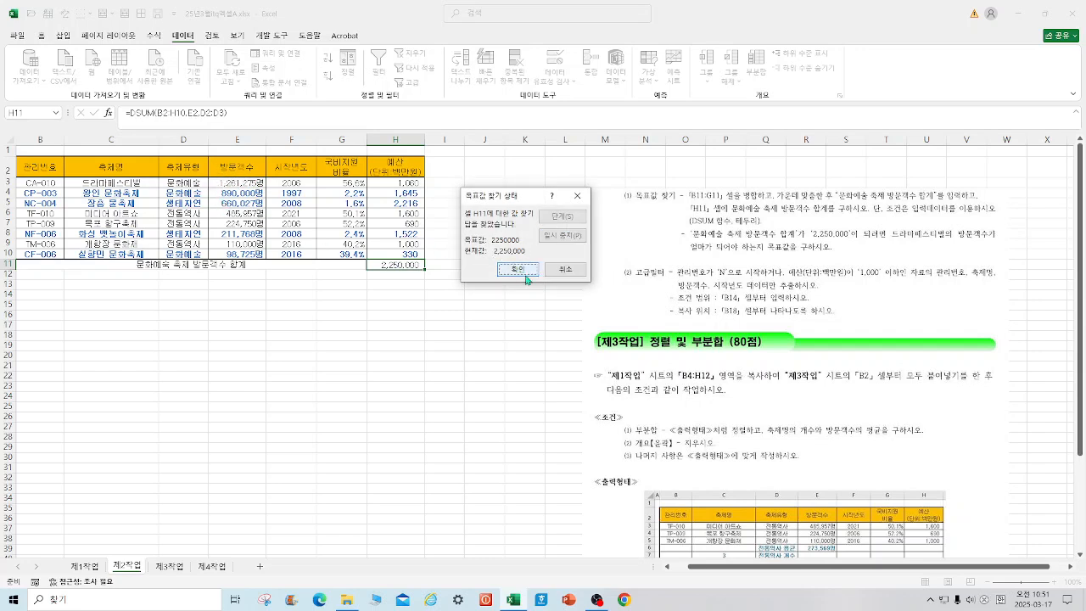
click(522, 271)
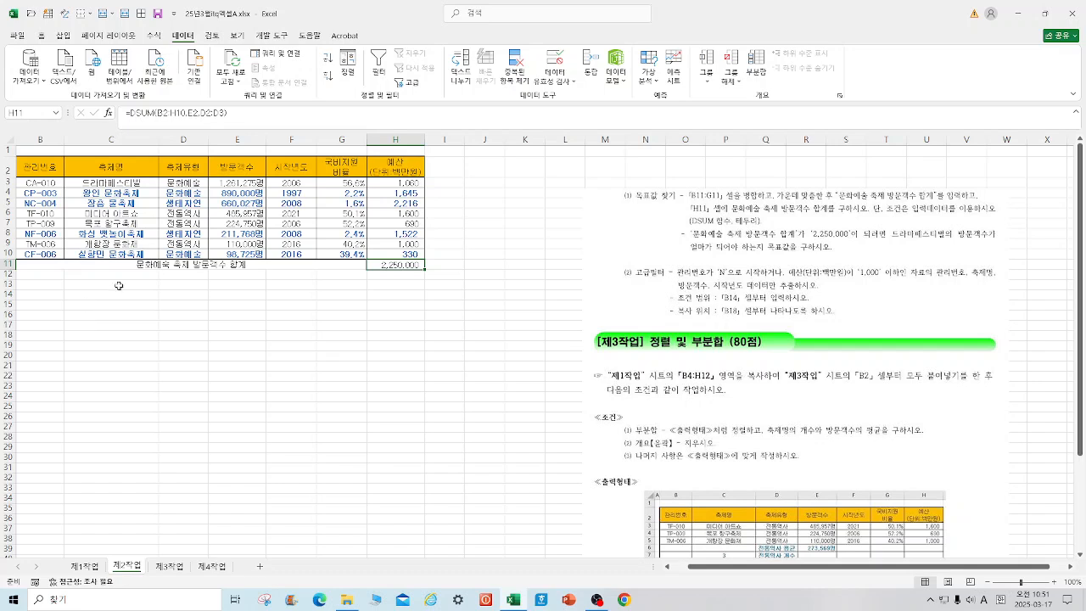
Step: Copy the 관리번호 and 예산(단위:백만원) headers to B14 for the filter criteria range
click(42, 174)
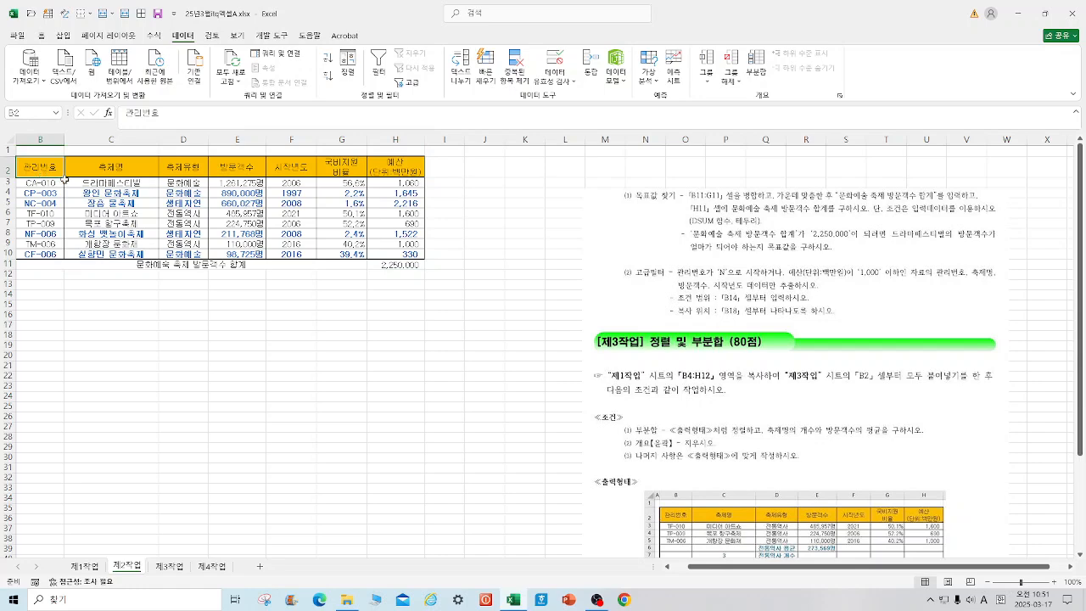
shift+click(407, 168)
right_click(409, 167)
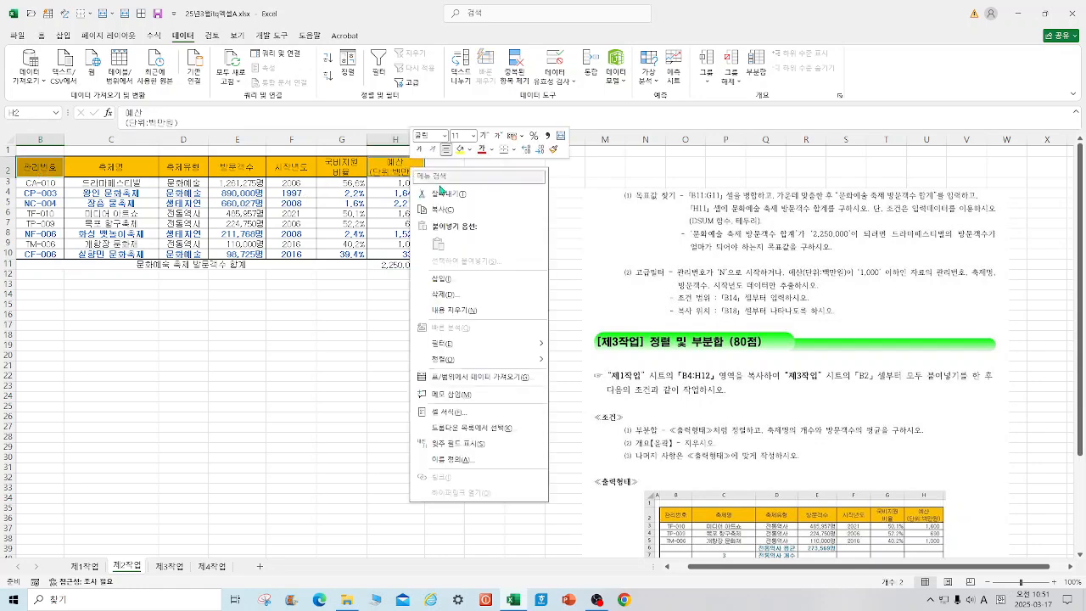
click(437, 209)
click(30, 297)
right_click(31, 297)
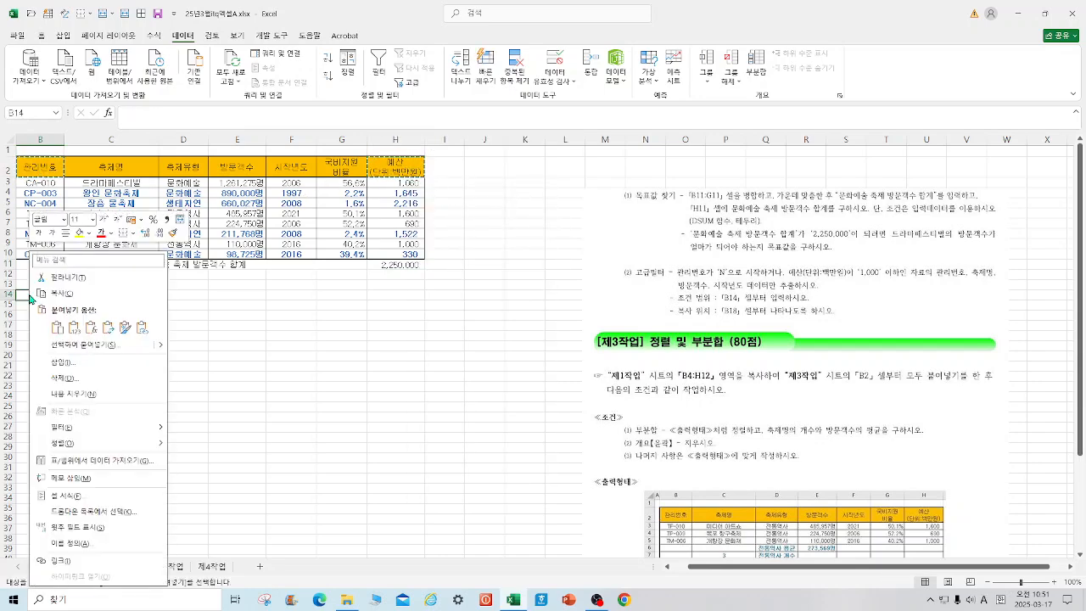
click(57, 328)
click(289, 379)
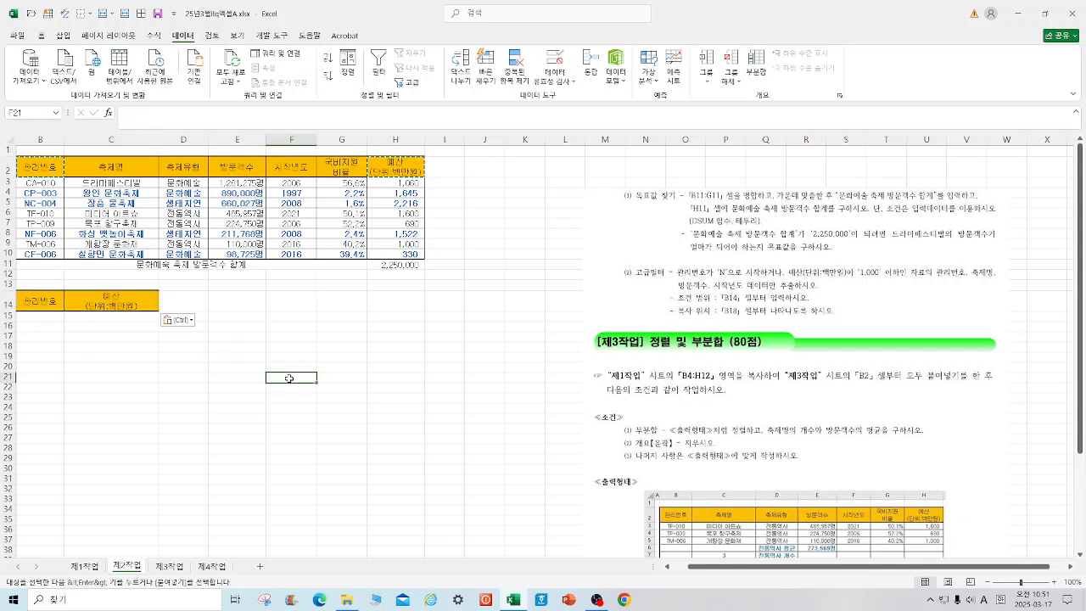
Step: Enter the OR criteria: N* in B15 under 관리번호 and <=1000 in C16 under 예산
click(35, 318)
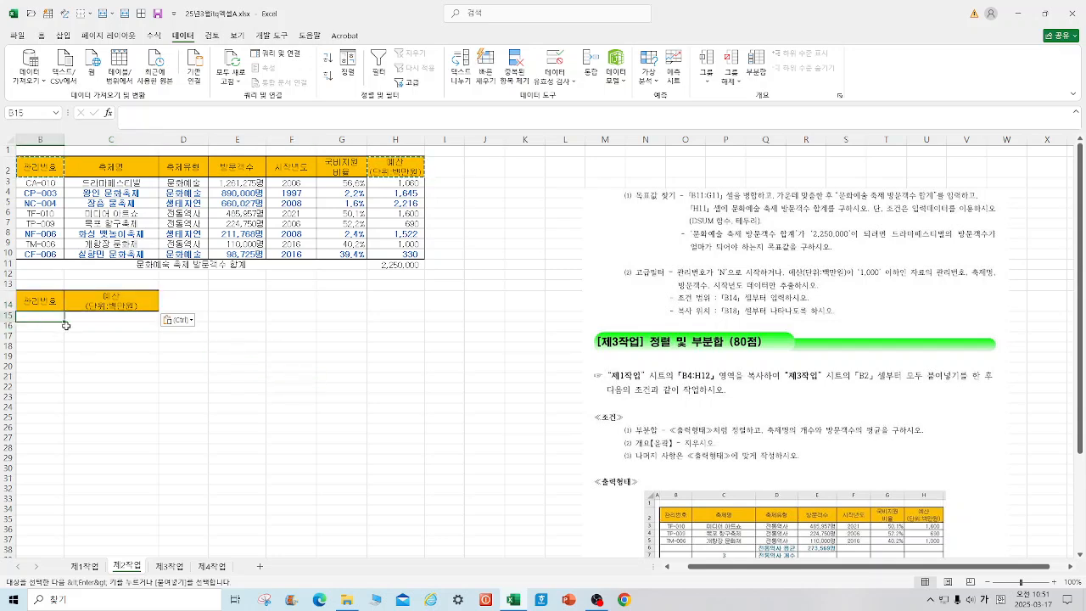
text(ㄱ)
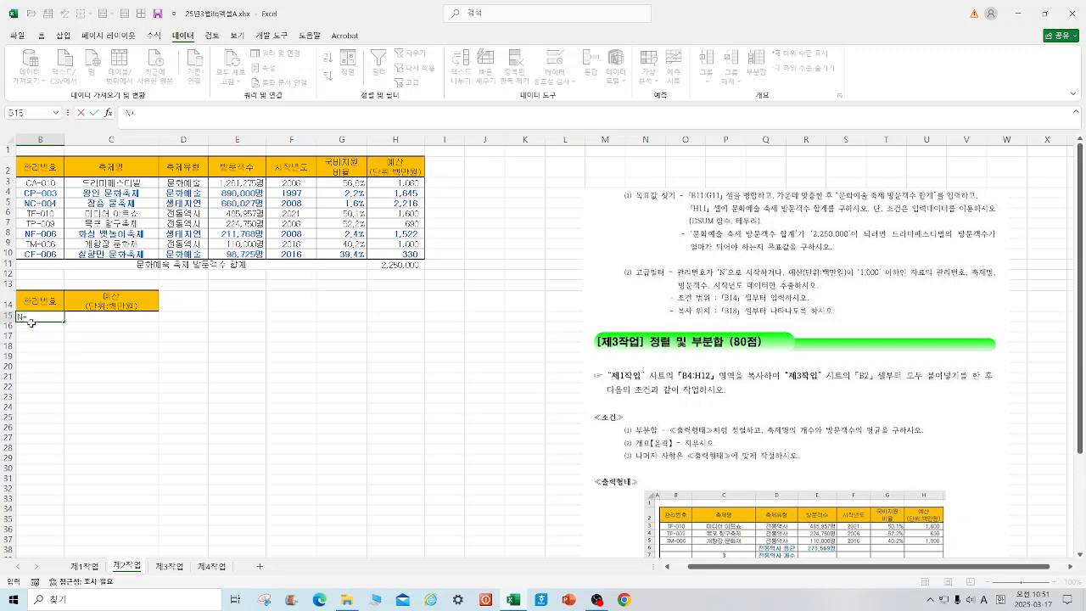
click(94, 327)
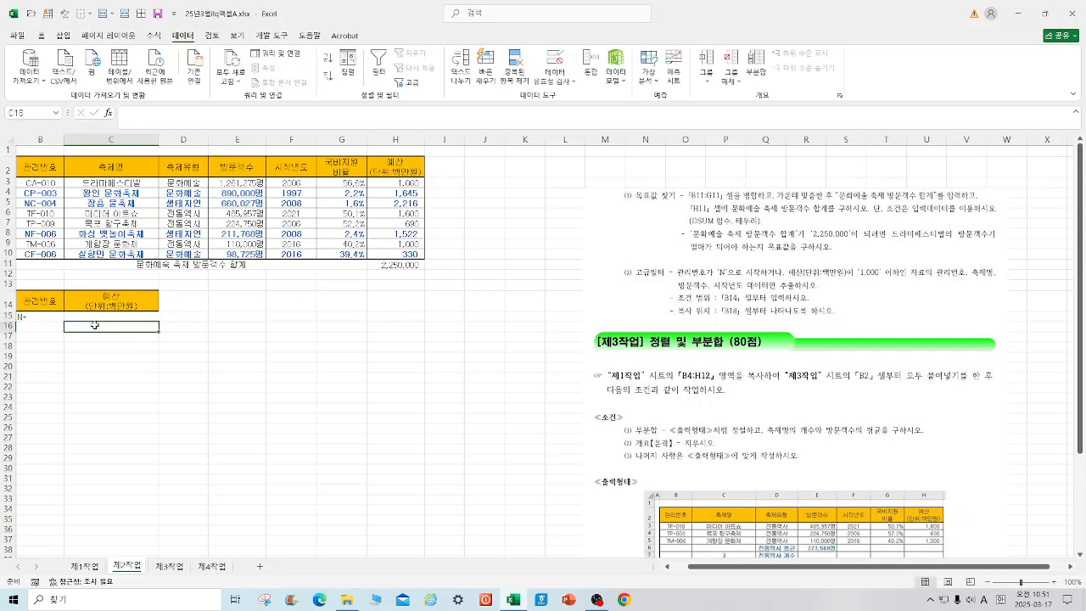
text(<=1000)
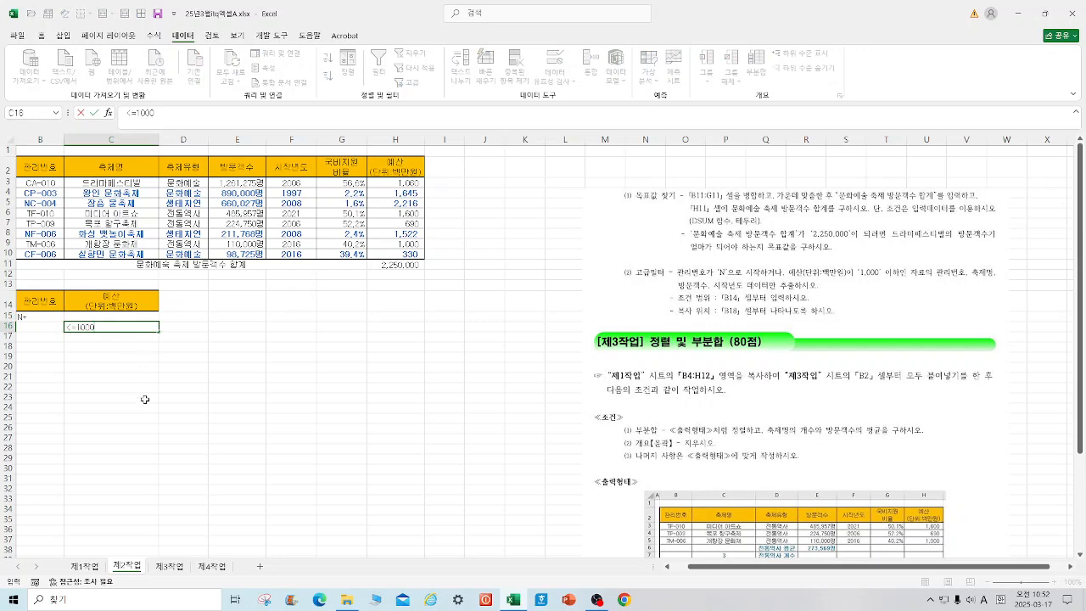
click(200, 417)
Step: Copy the 관리번호, 축제명, 방문객수 and 시작년도 headers to B18 as the extraction headers
click(40, 170)
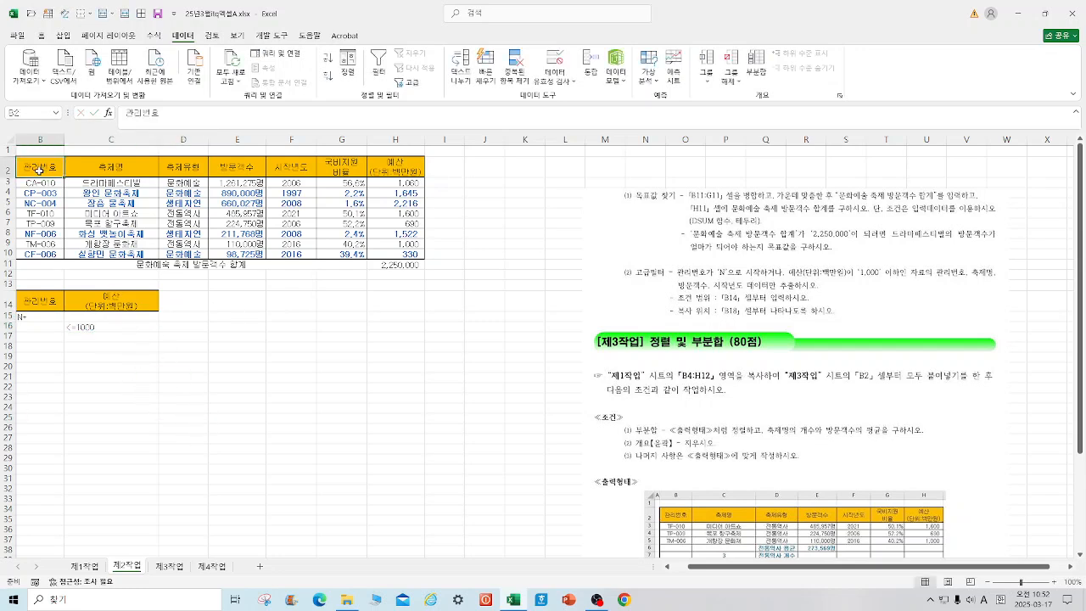
drag(38, 171, 127, 172)
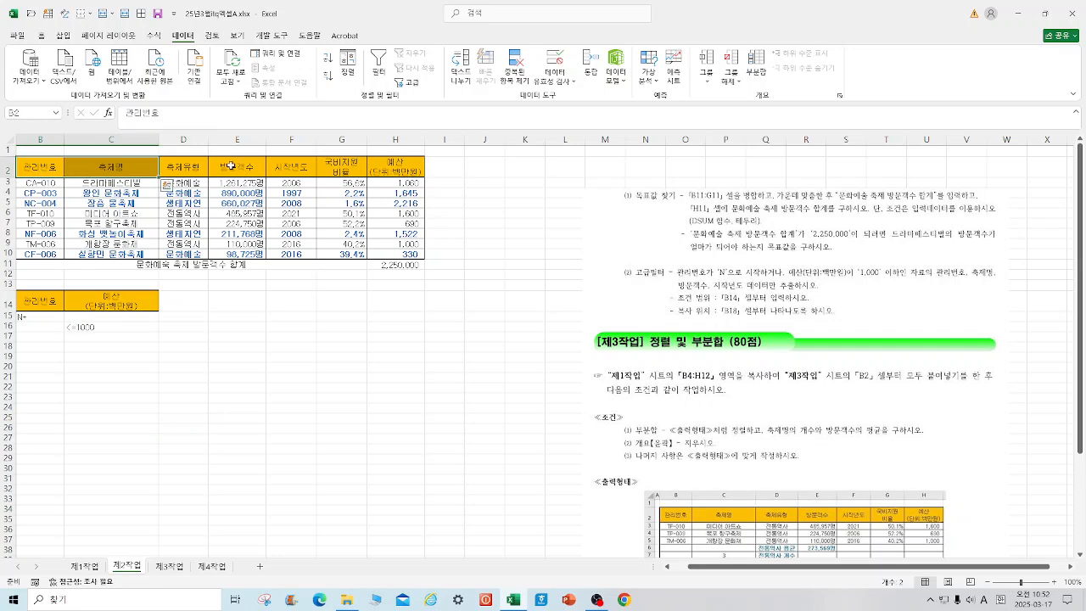
drag(230, 167, 285, 170)
right_click(290, 173)
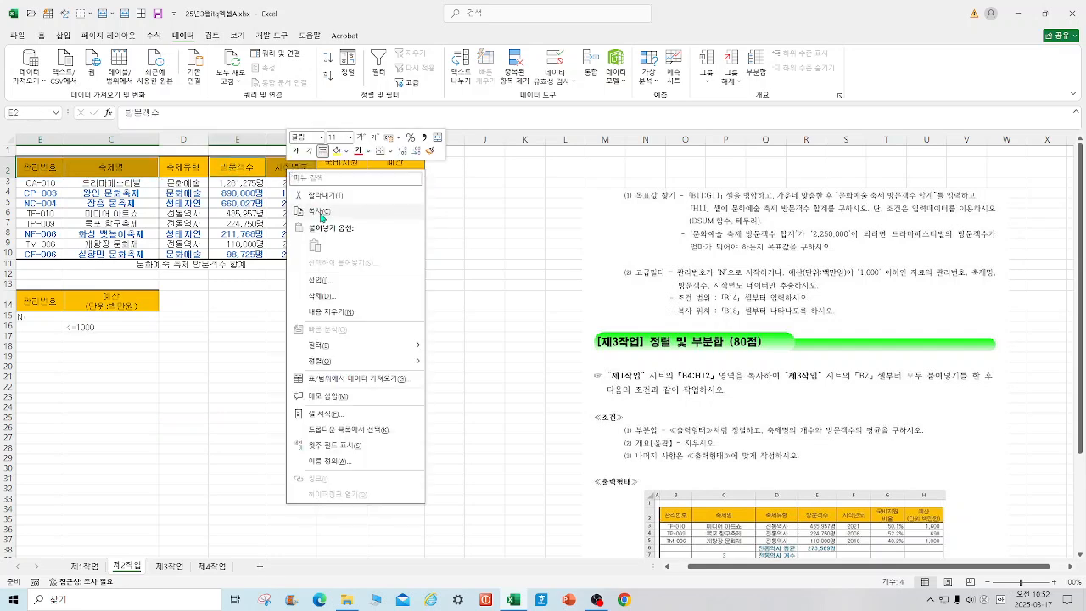
click(320, 211)
click(45, 347)
right_click(45, 347)
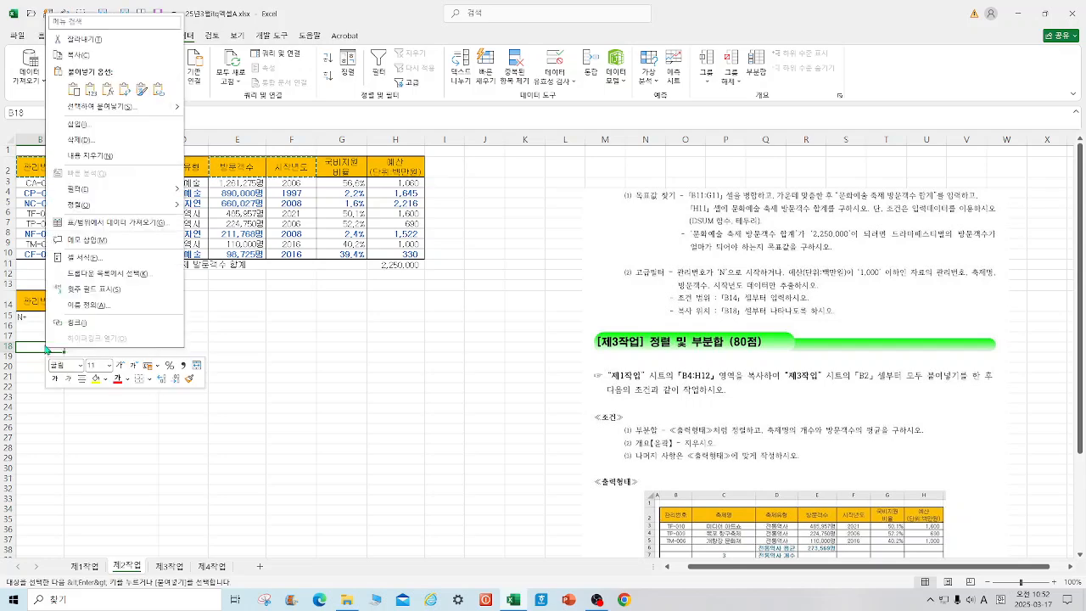
click(75, 95)
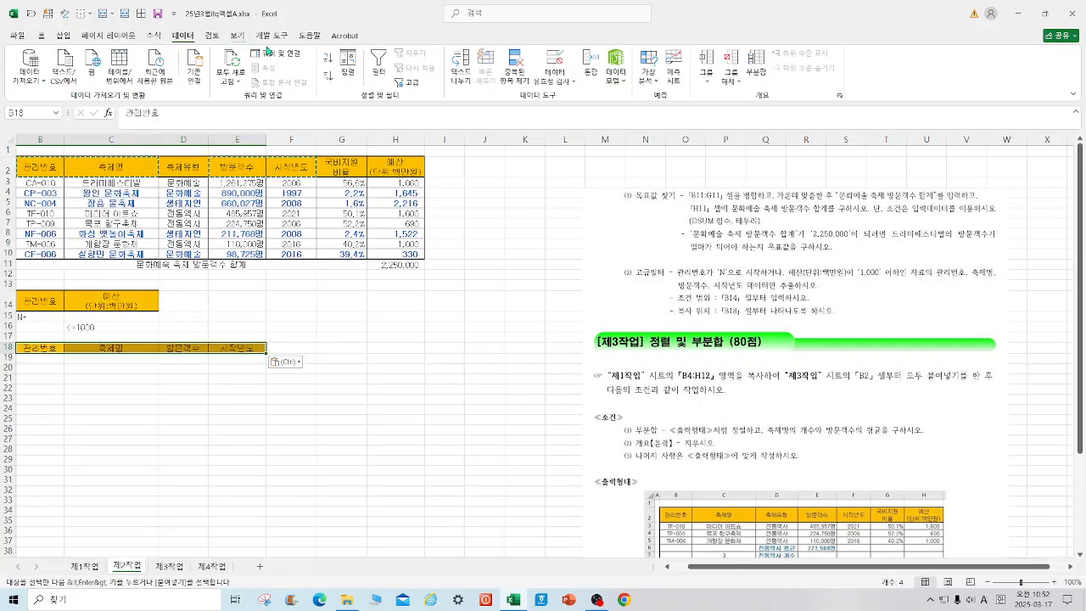
Step: Run an advanced filter copying to another location, with list range B2:H10, criteria range B14:C16 and output headers B18:E18
click(406, 82)
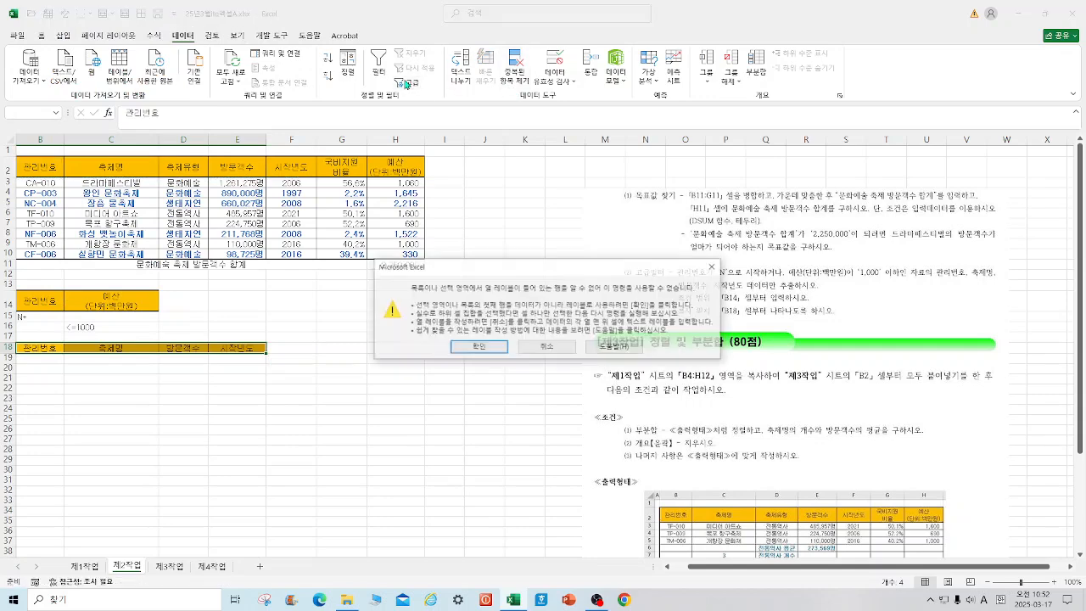
click(478, 346)
drag(35, 165, 395, 252)
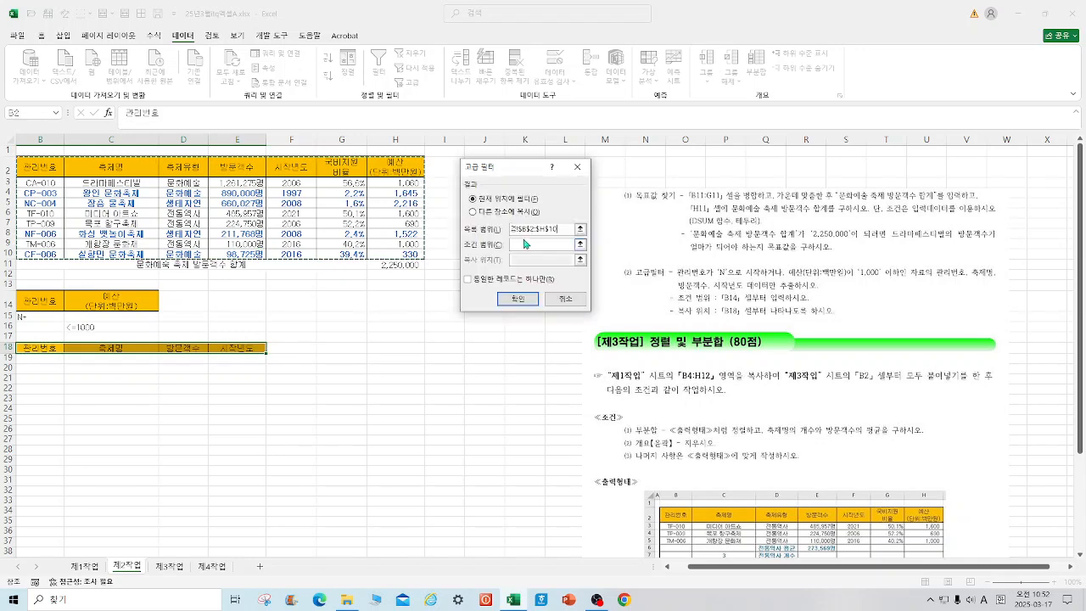
click(489, 212)
click(515, 246)
drag(29, 300, 109, 329)
key(Tab)
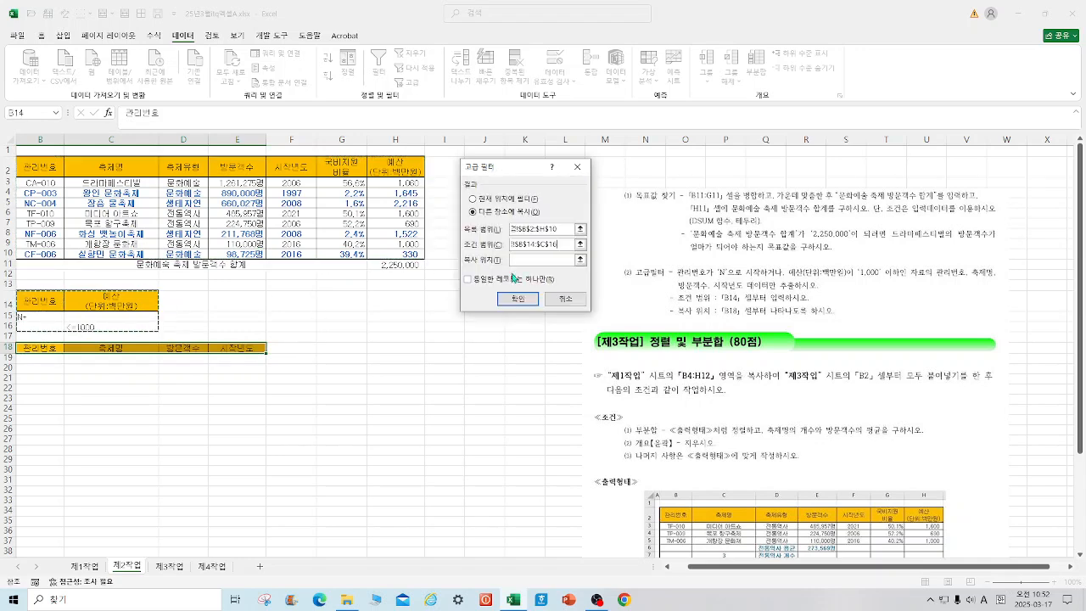
drag(26, 350, 255, 350)
click(519, 300)
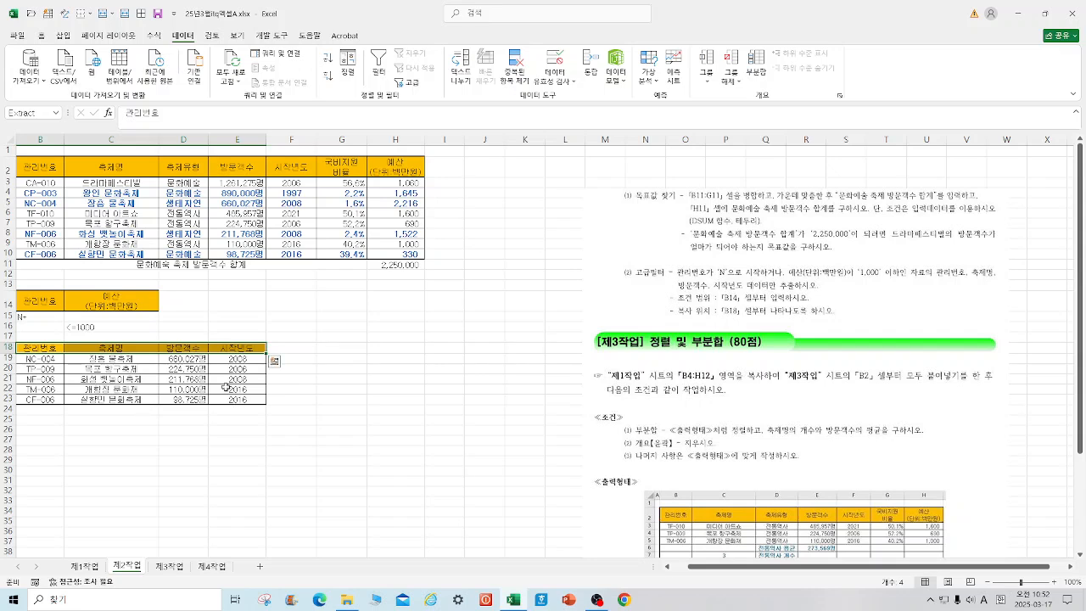
click(398, 379)
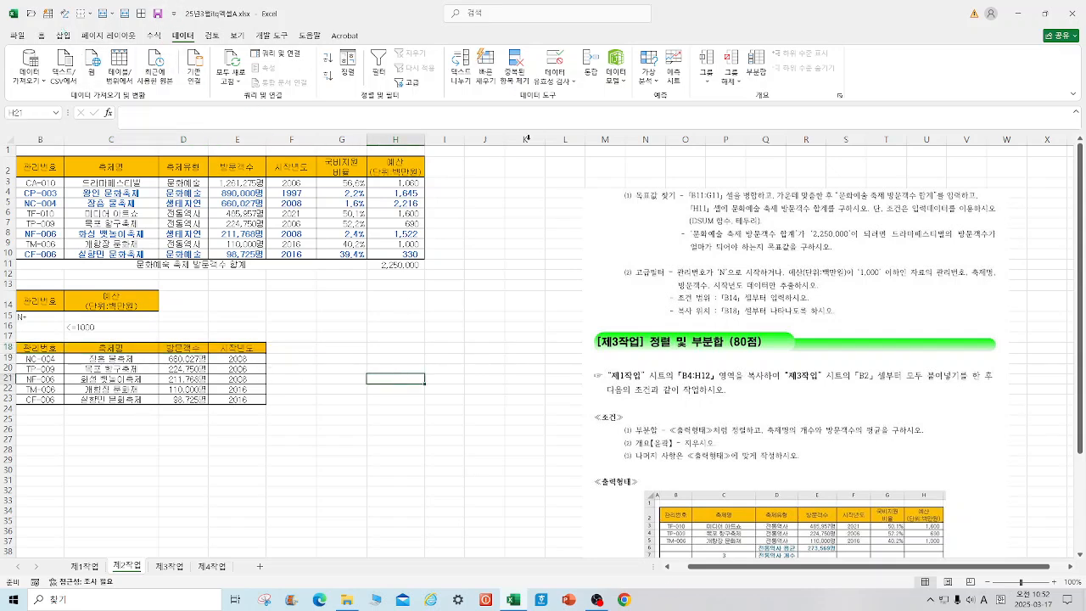
Step: Copy the range B4:H12 from the 제1작업 sheet and paste it at B2 of the 제3작업 sheet
click(168, 566)
click(90, 565)
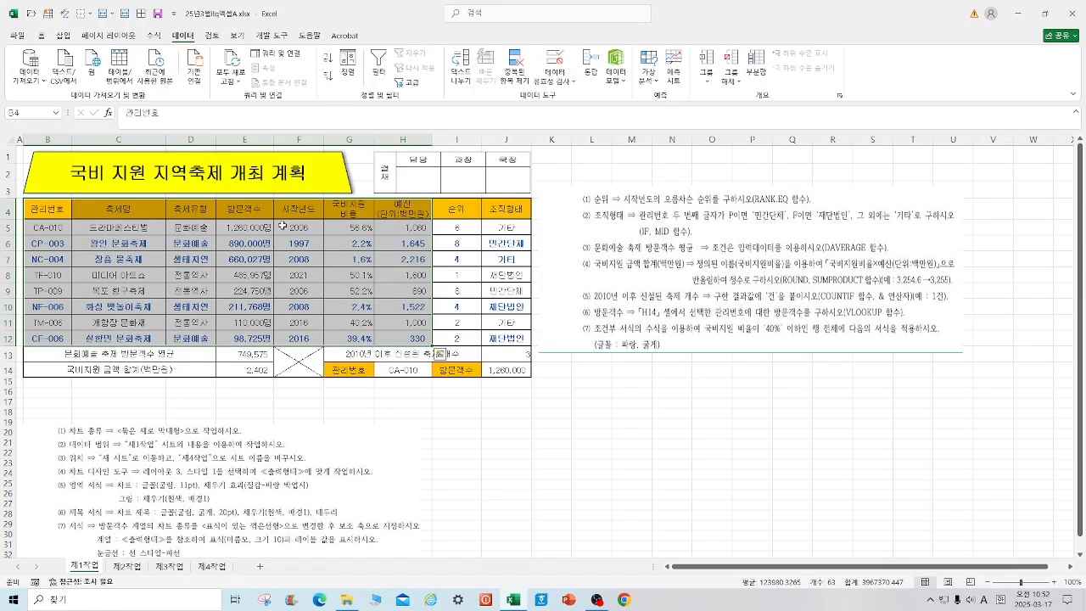
right_click(255, 210)
click(297, 254)
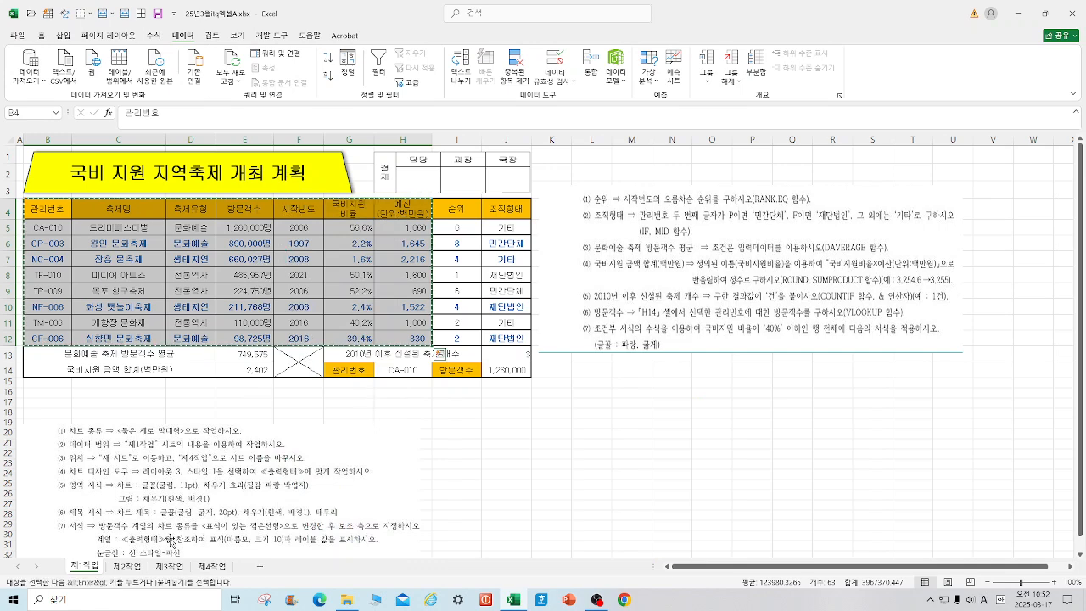
click(171, 566)
click(48, 162)
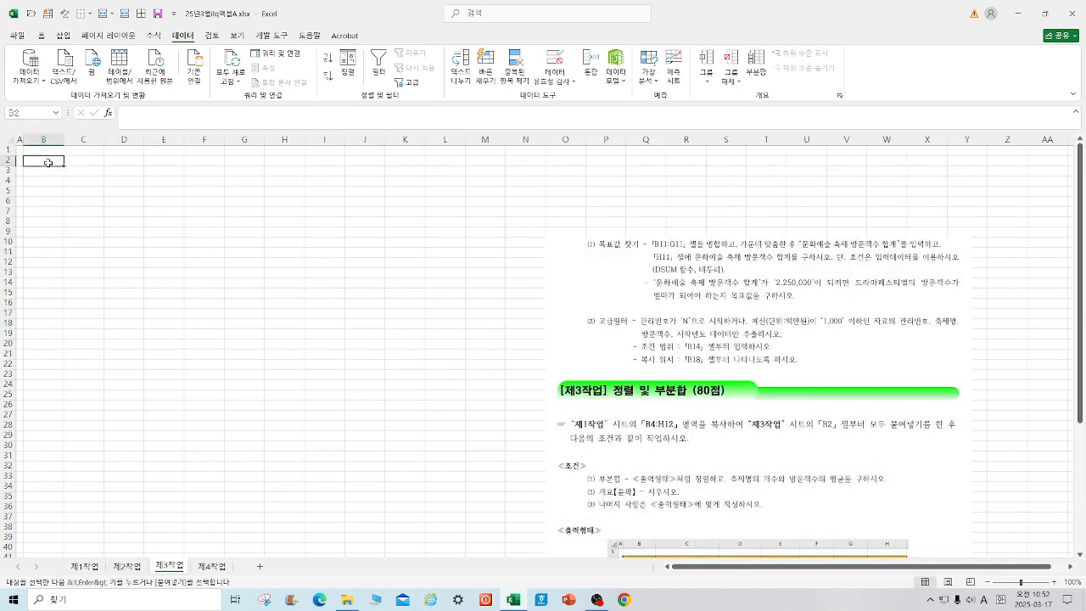
right_click(48, 163)
click(74, 243)
Step: Crop the instruction picture from above down to the 조건 section, 12.14 cm high, and move it up closer to the table
click(653, 394)
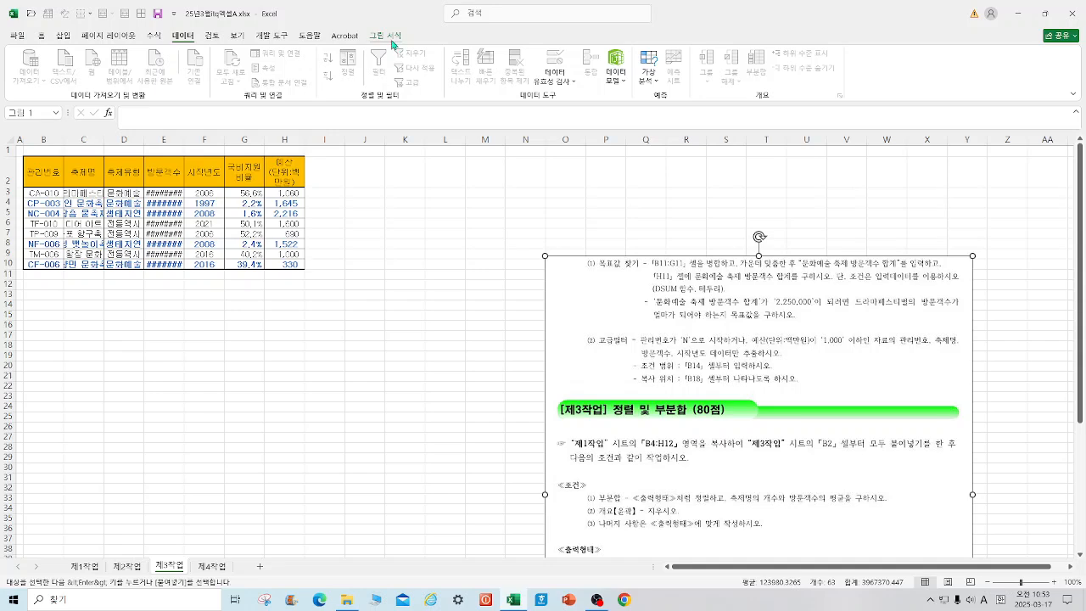
click(391, 38)
click(964, 74)
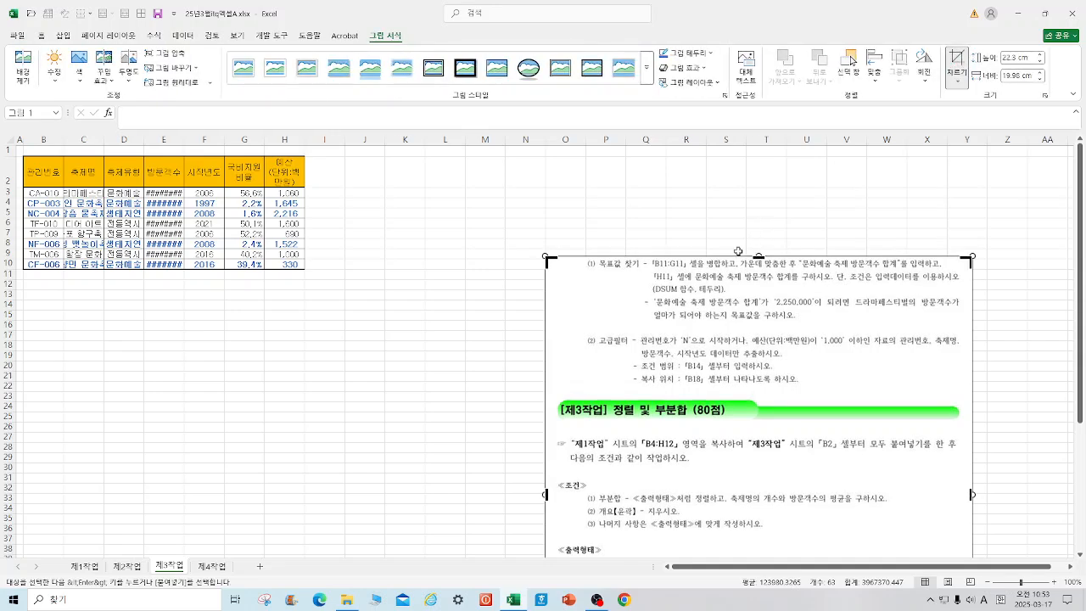
drag(758, 257, 755, 475)
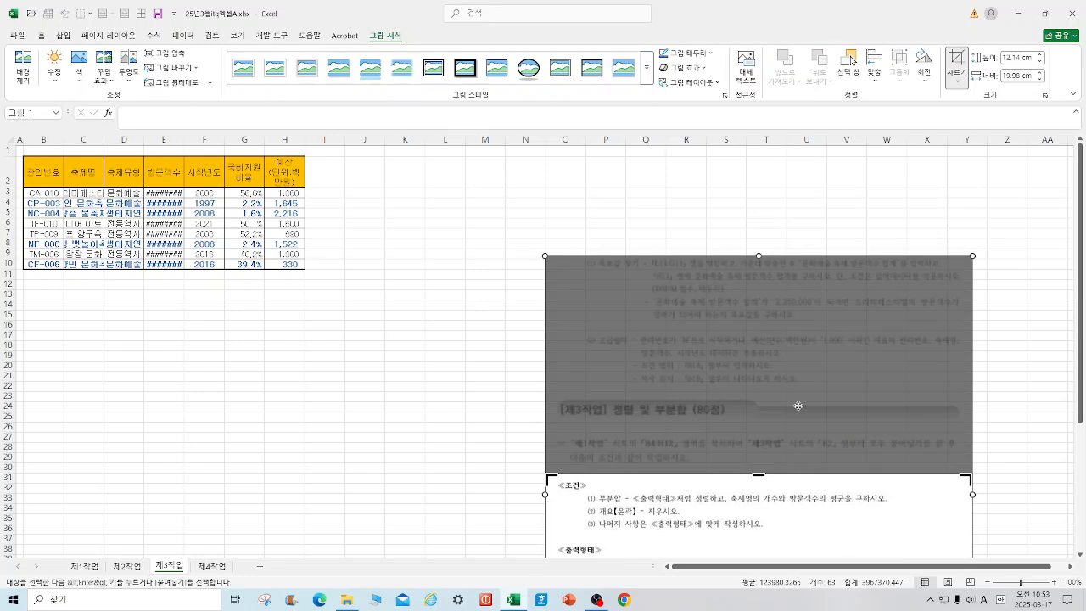
click(615, 216)
drag(708, 509, 658, 196)
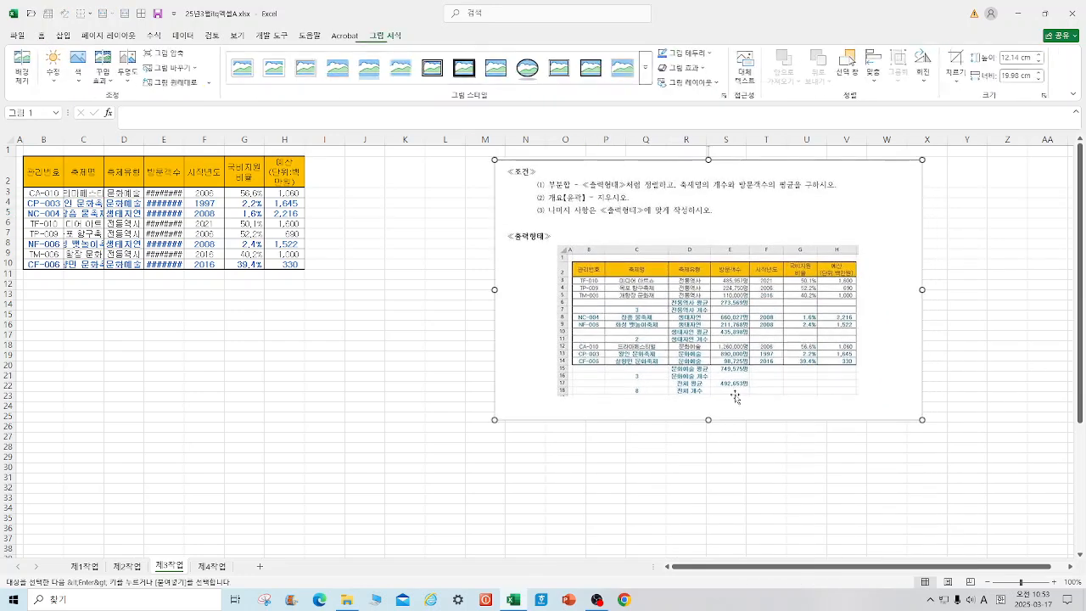
Step: Try stretching the instruction picture to a height of 15.9 cm and copy columns B to H of the 제3작업 sheet
drag(708, 419, 709, 499)
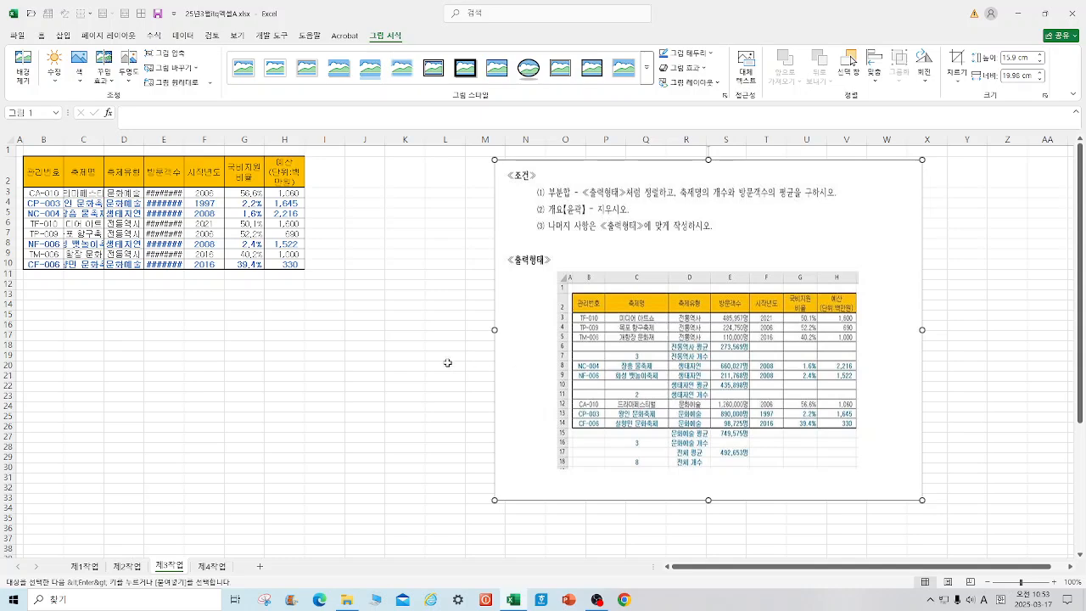
drag(43, 139, 288, 141)
right_click(288, 144)
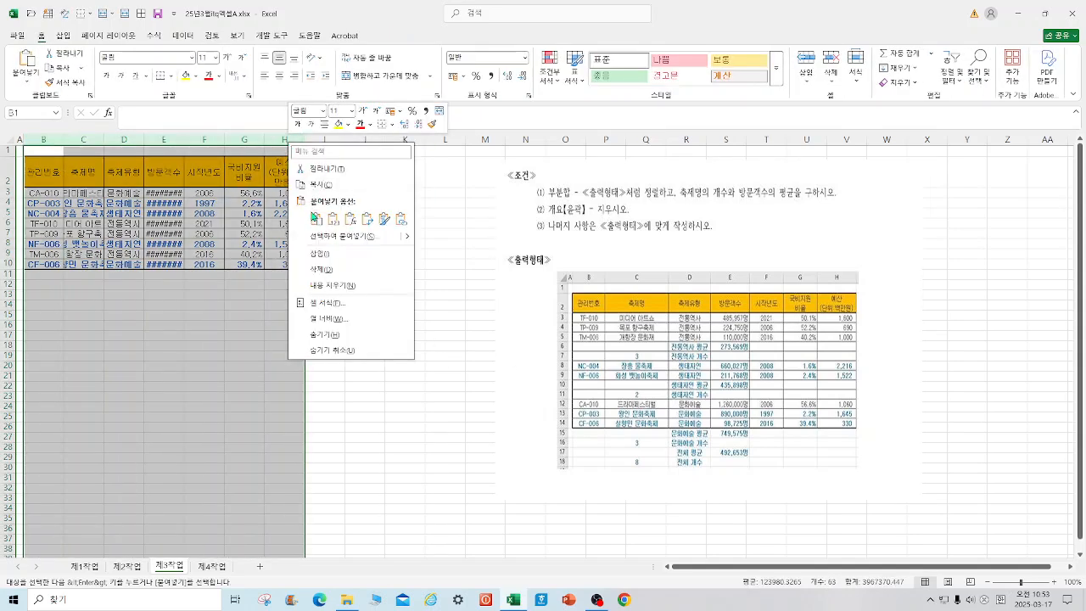
click(329, 183)
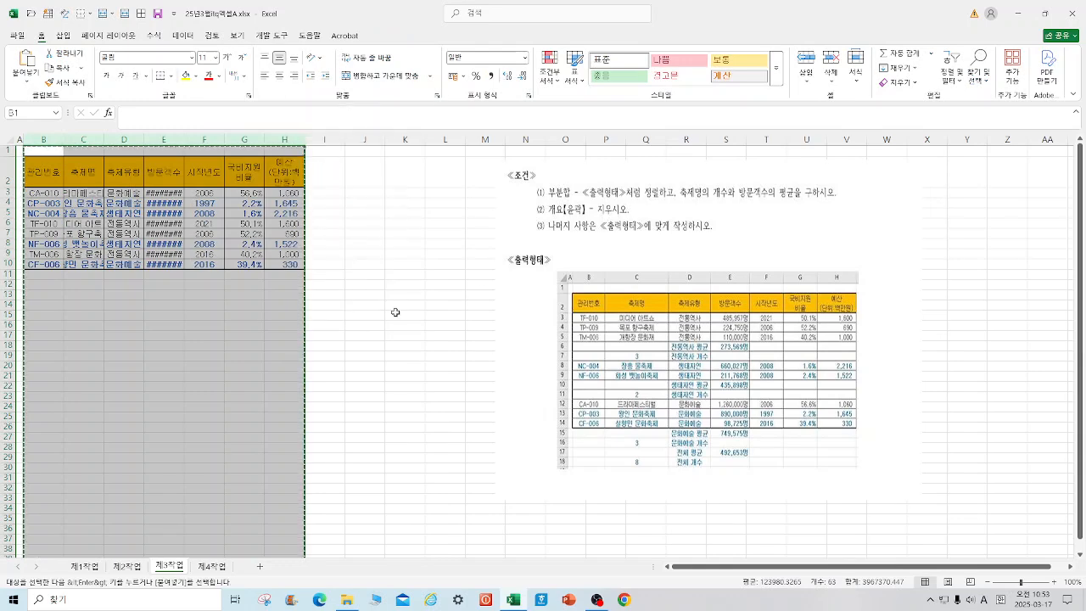
click(465, 268)
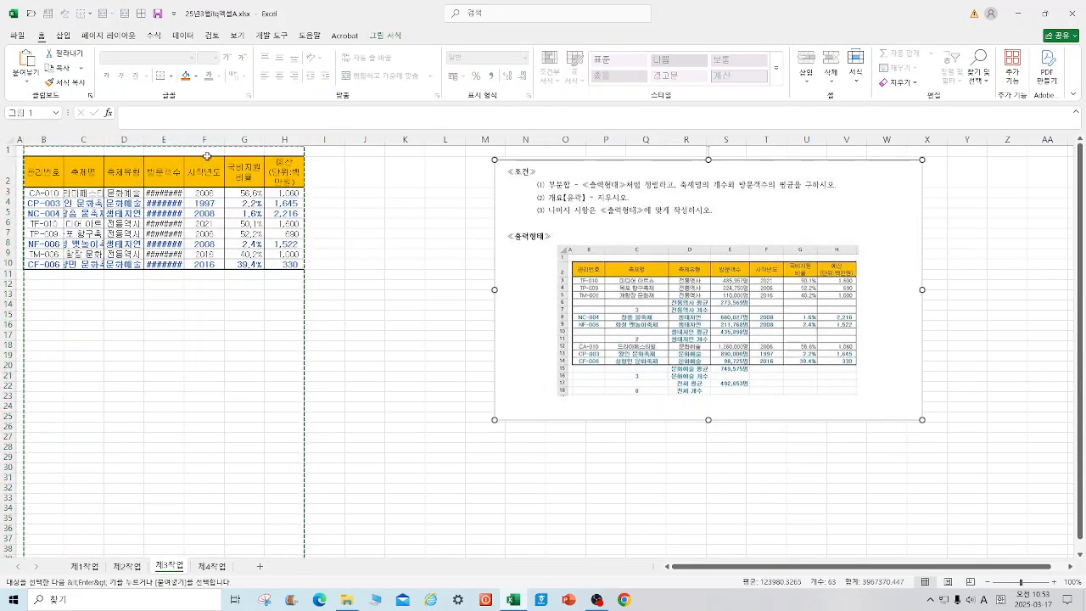
Step: Cancel the pending copy and delete columns B through H of the 제3작업 sheet
click(390, 253)
key(Escape)
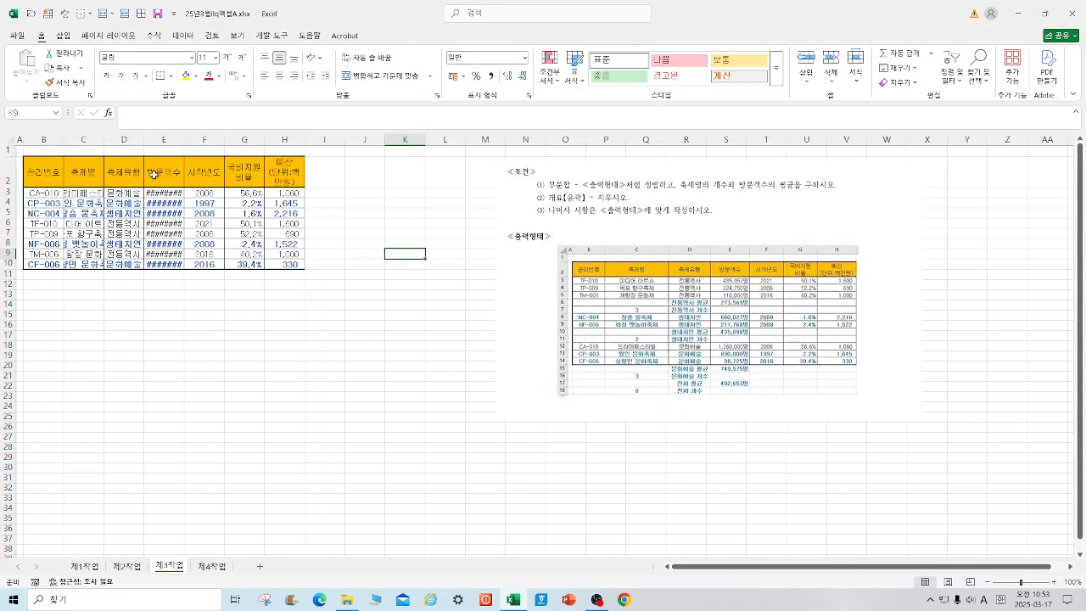
drag(43, 140, 294, 139)
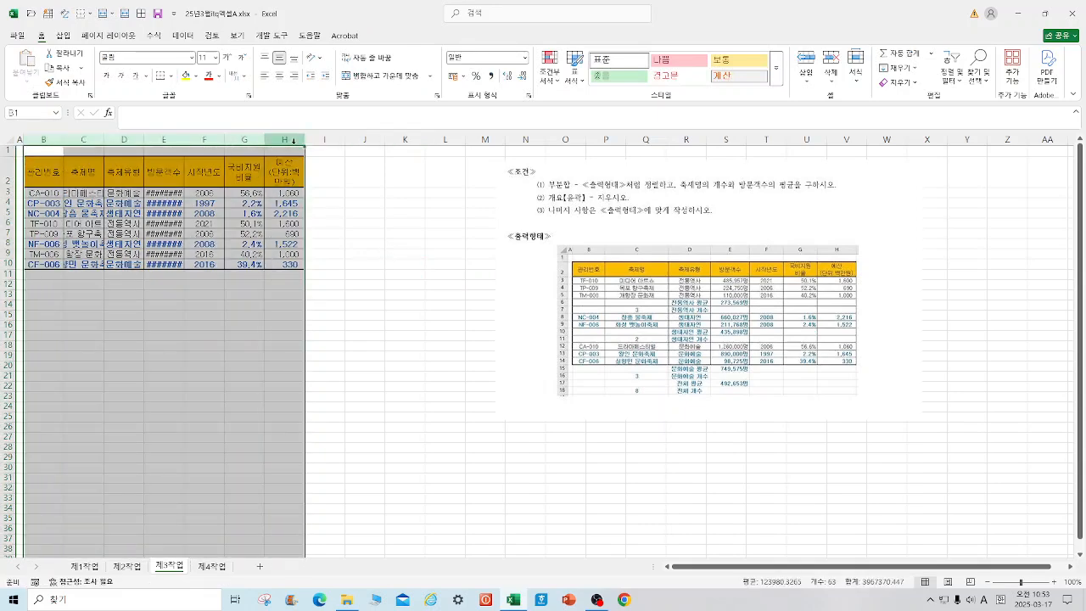
right_click(294, 139)
click(339, 271)
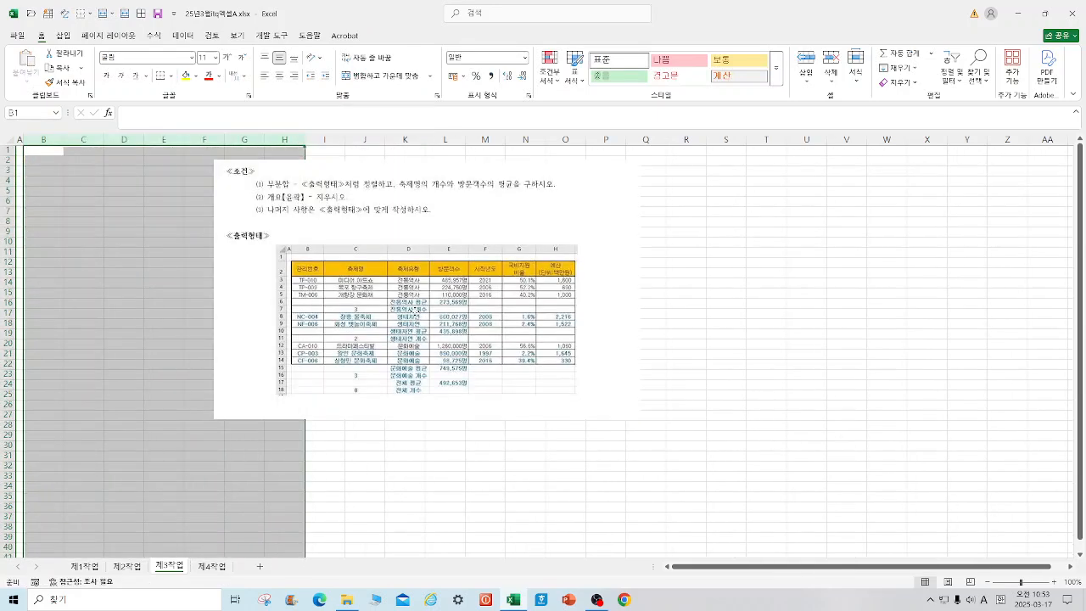
Step: Move the instruction picture on the 제3작업 sheet right to about columns N to X, clear of the table area
click(363, 304)
drag(535, 217, 851, 221)
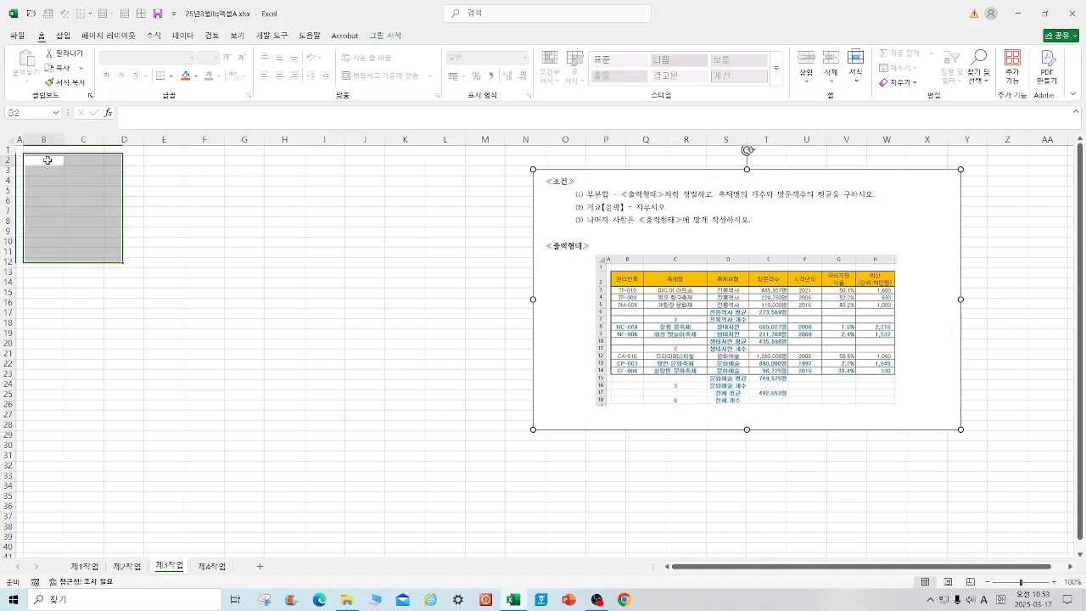
right_click(50, 161)
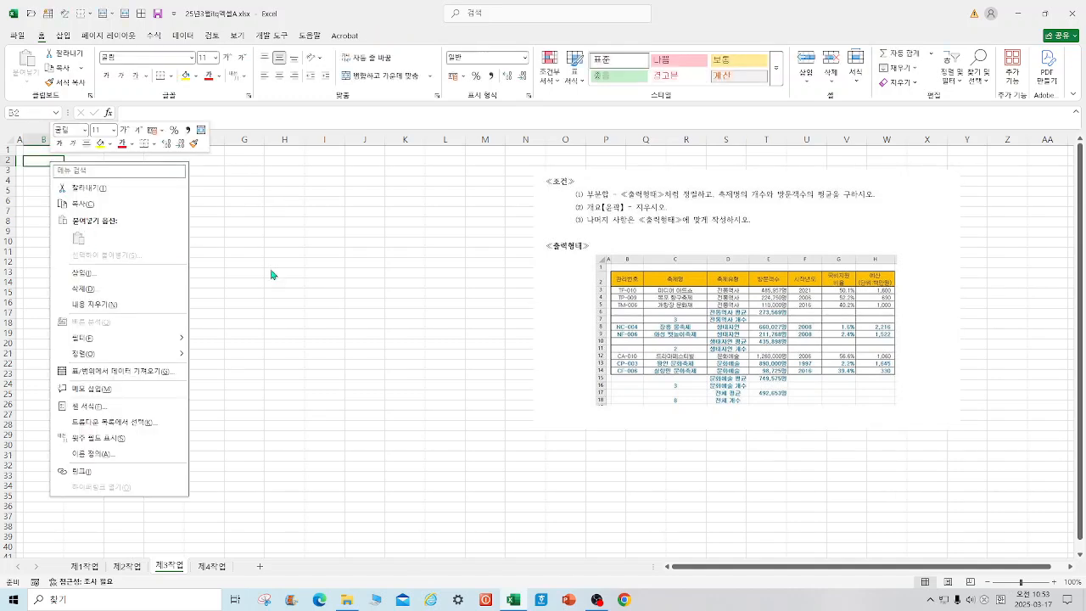
key(Escape)
Step: Copy B4:H12 from the 제1작업 sheet to B2 of 제3작업 with source column widths kept, and move the instruction picture closer to the table
click(86, 565)
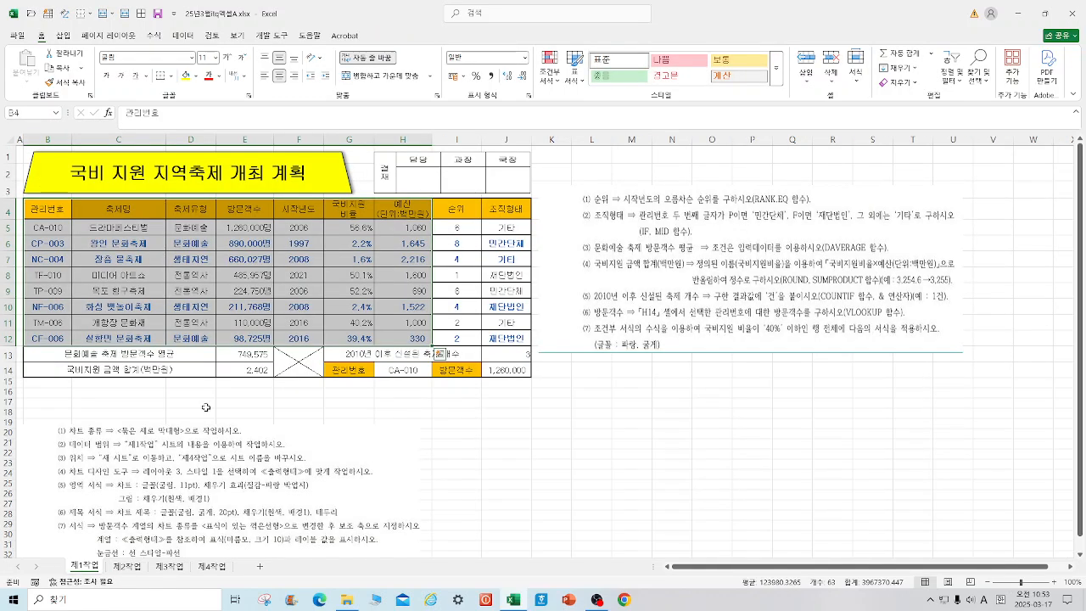
right_click(184, 277)
click(197, 275)
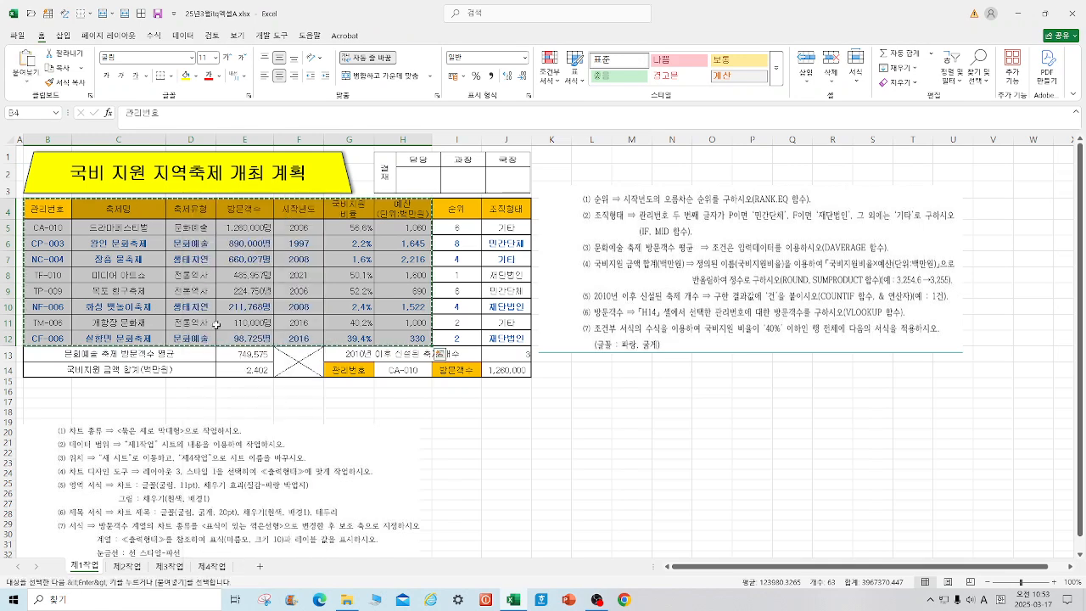
click(169, 565)
right_click(46, 165)
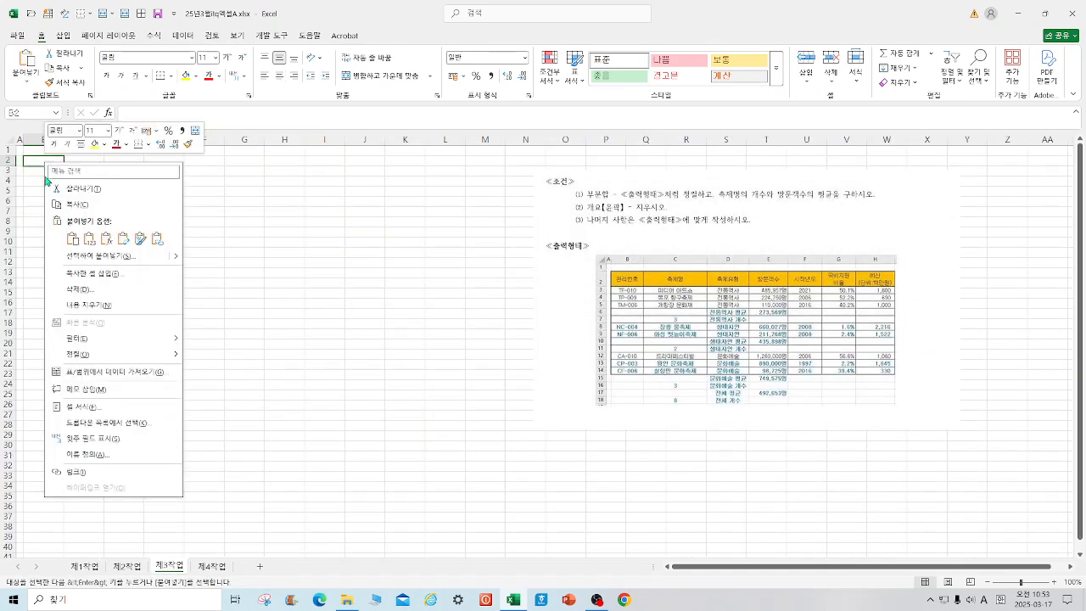
mouse_move(173, 256)
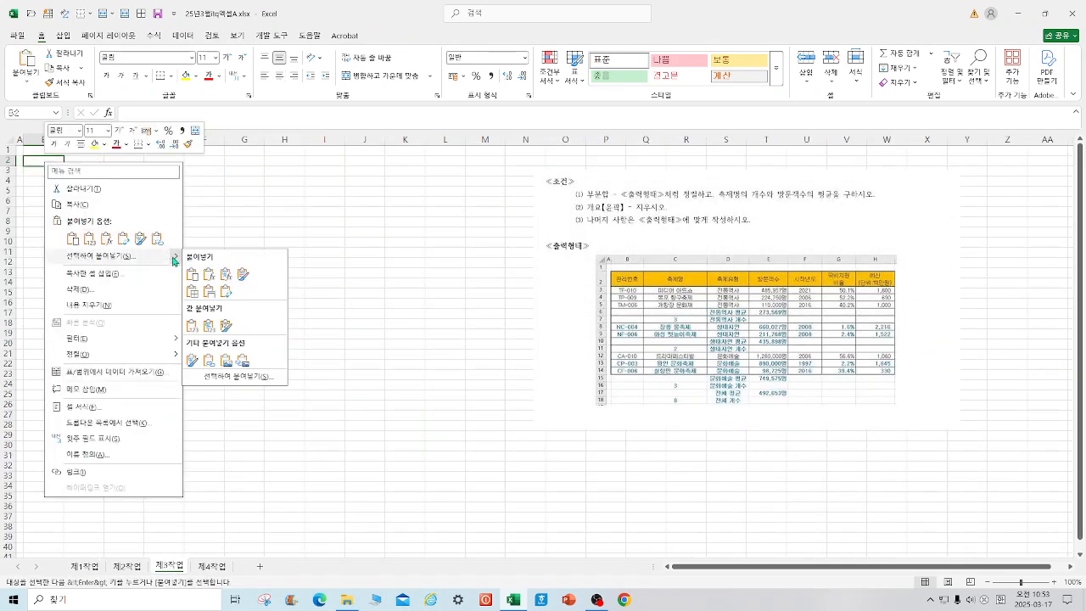
click(211, 297)
drag(781, 350, 642, 325)
click(403, 407)
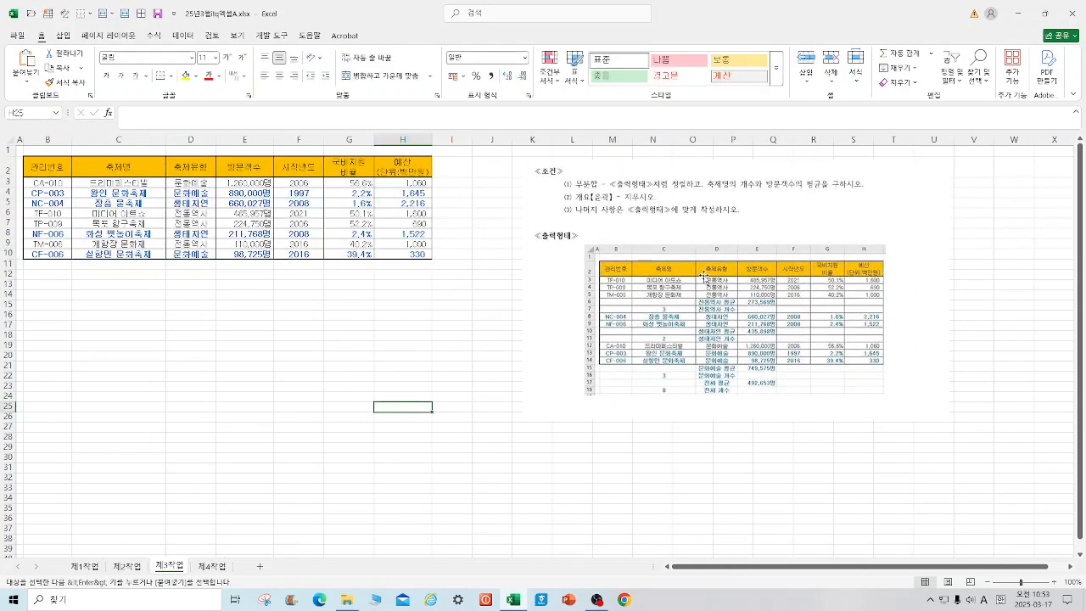
Step: Sort the 제3작업 table in descending order by 축제유형
click(196, 165)
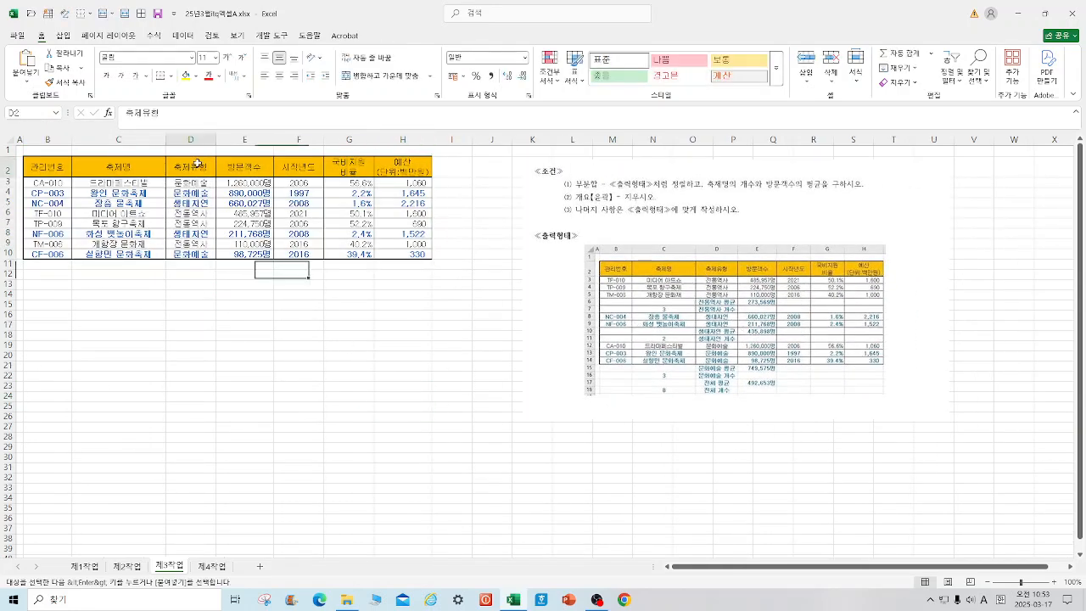
click(188, 40)
click(330, 78)
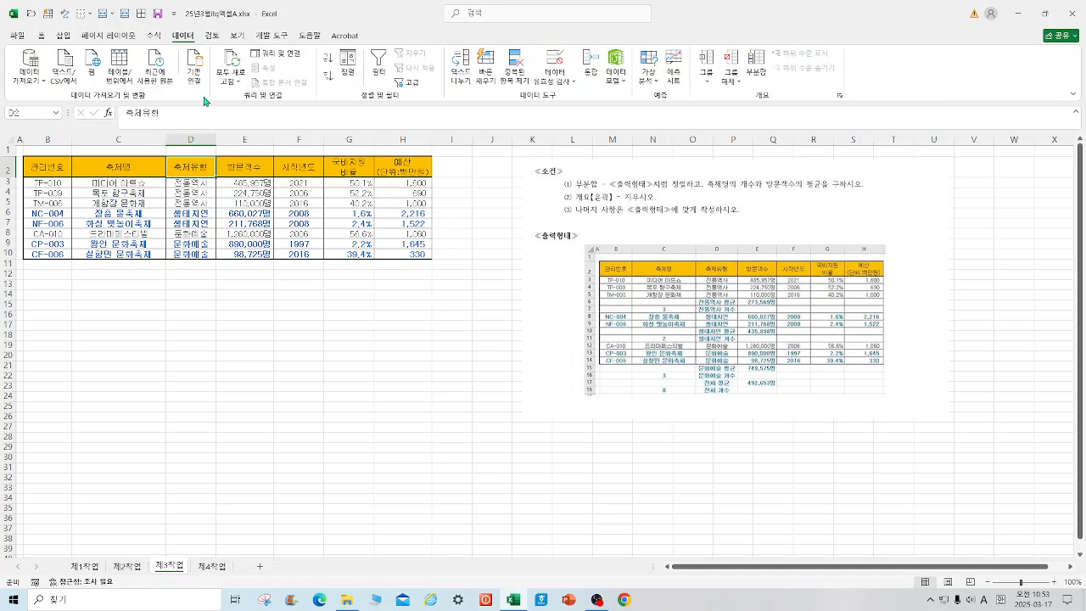
Step: Add subtotals grouped by 축제유형 with the 개수 function on 축제명 only, and auto-fit the width of column D
click(754, 62)
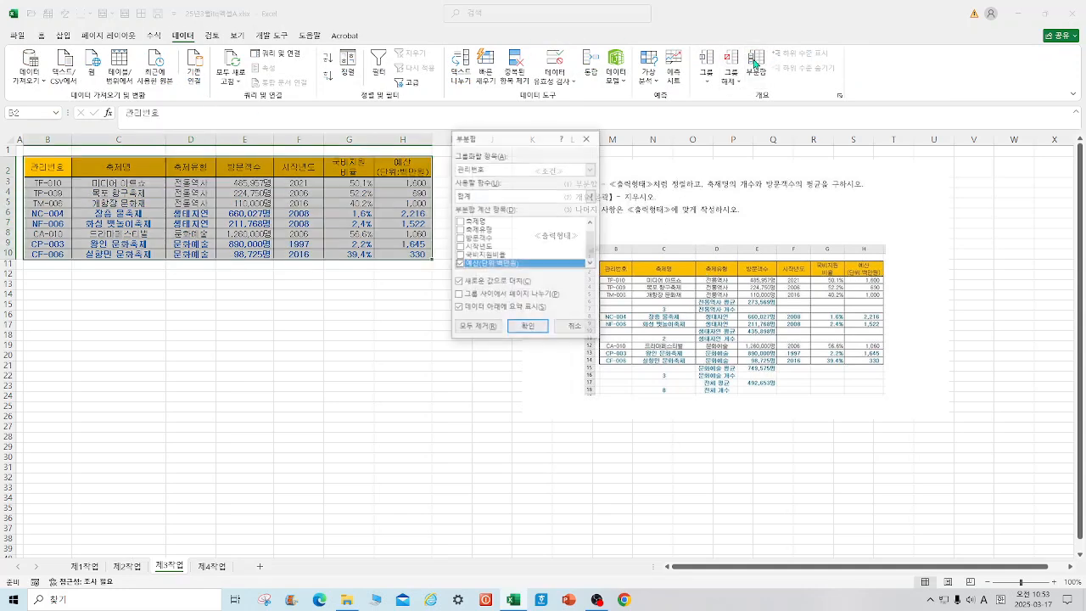
click(593, 169)
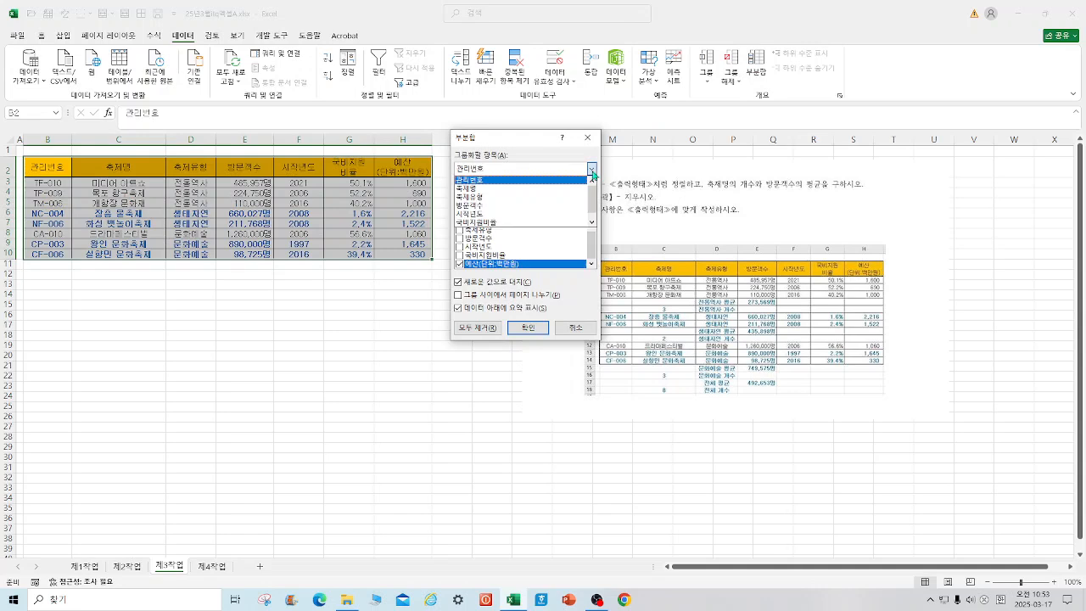
click(477, 198)
drag(548, 136, 448, 241)
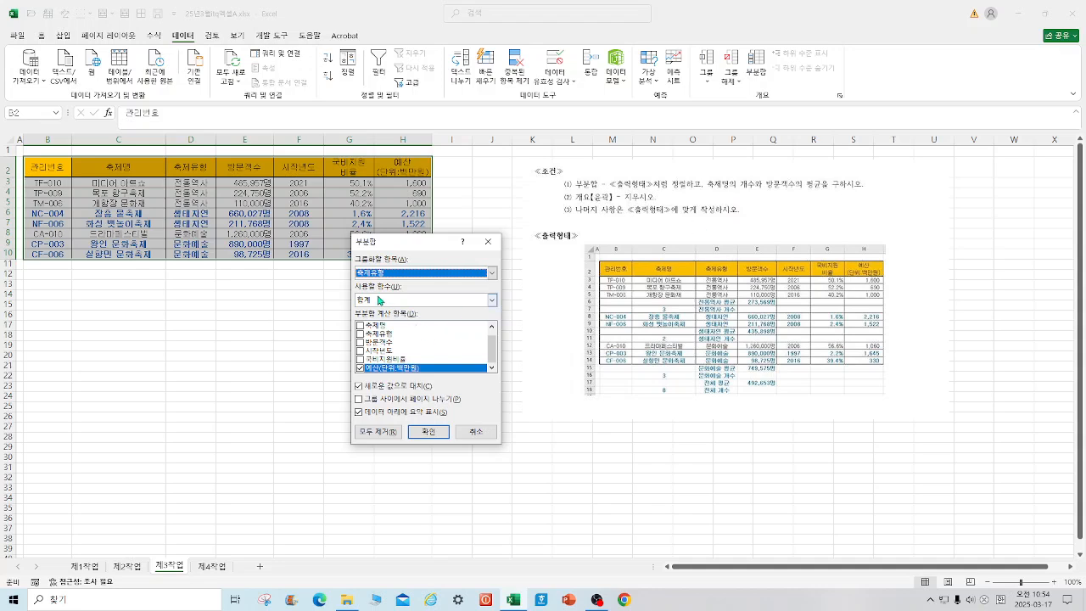
click(491, 301)
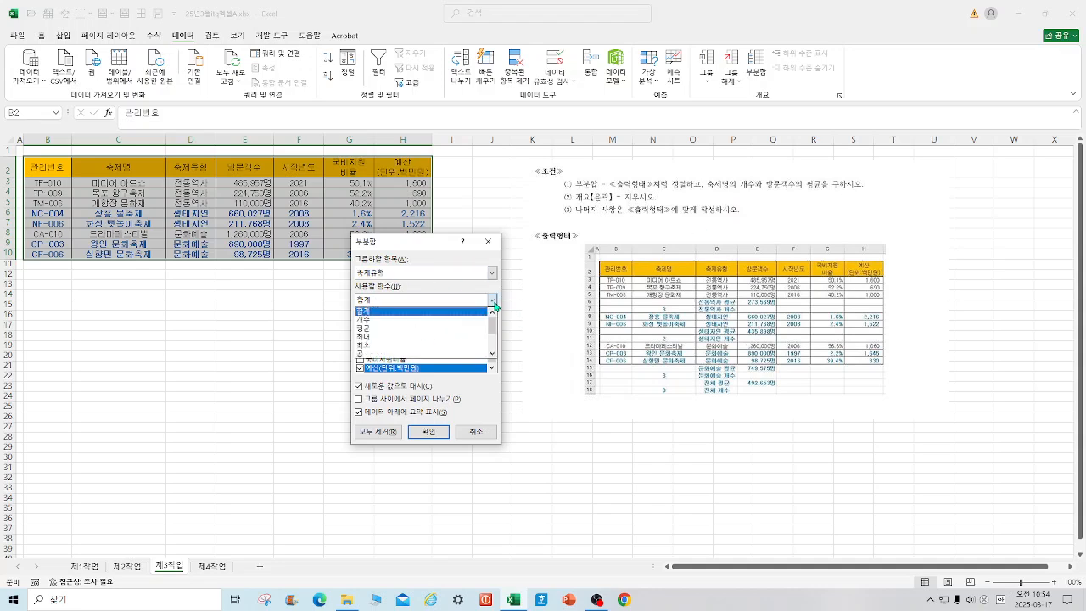
click(374, 319)
click(360, 367)
click(360, 326)
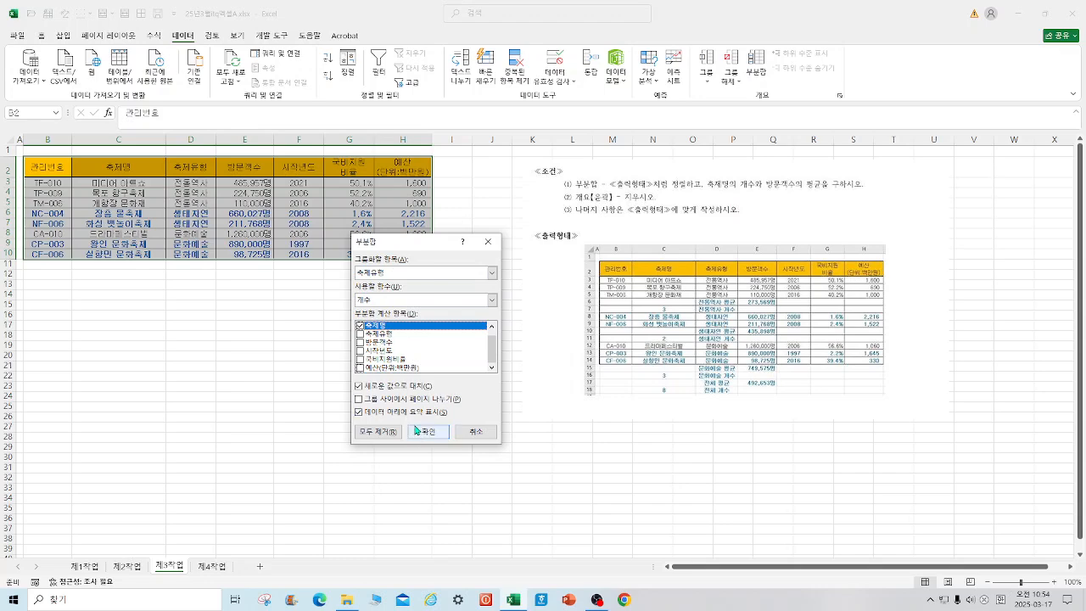
click(418, 432)
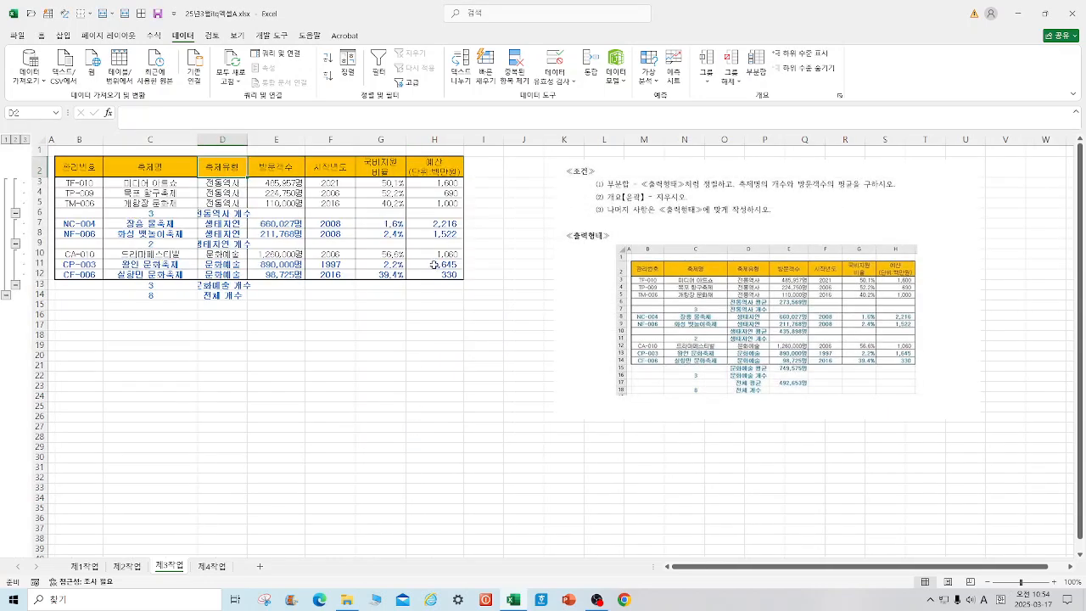
double_click(249, 141)
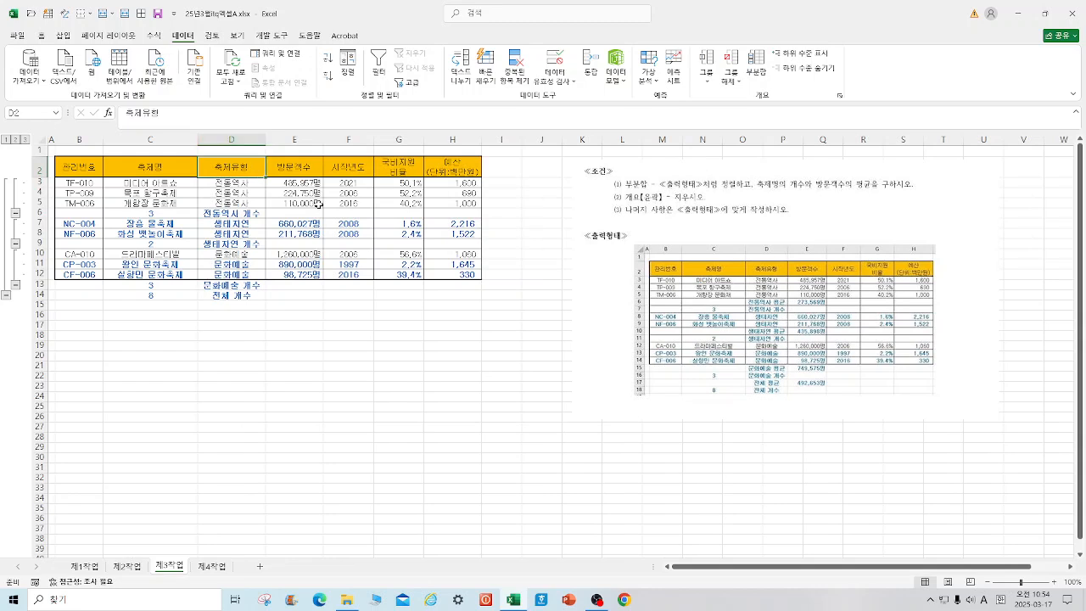
Step: Add a second subtotal by 축제유형 with the 평균 function on 방문객수 only, without replacing the current subtotals
click(756, 64)
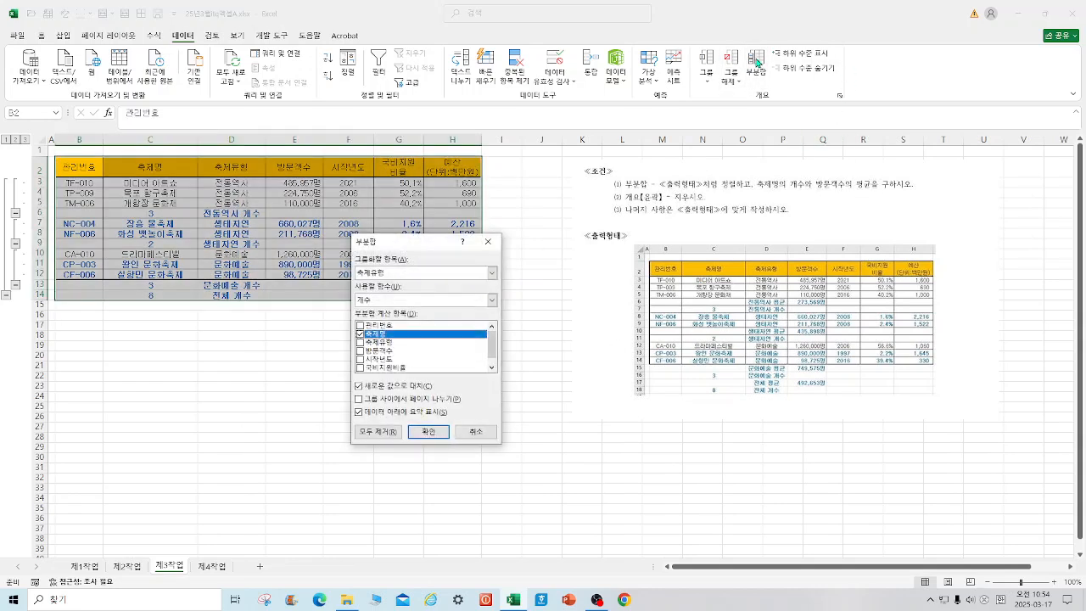
click(492, 302)
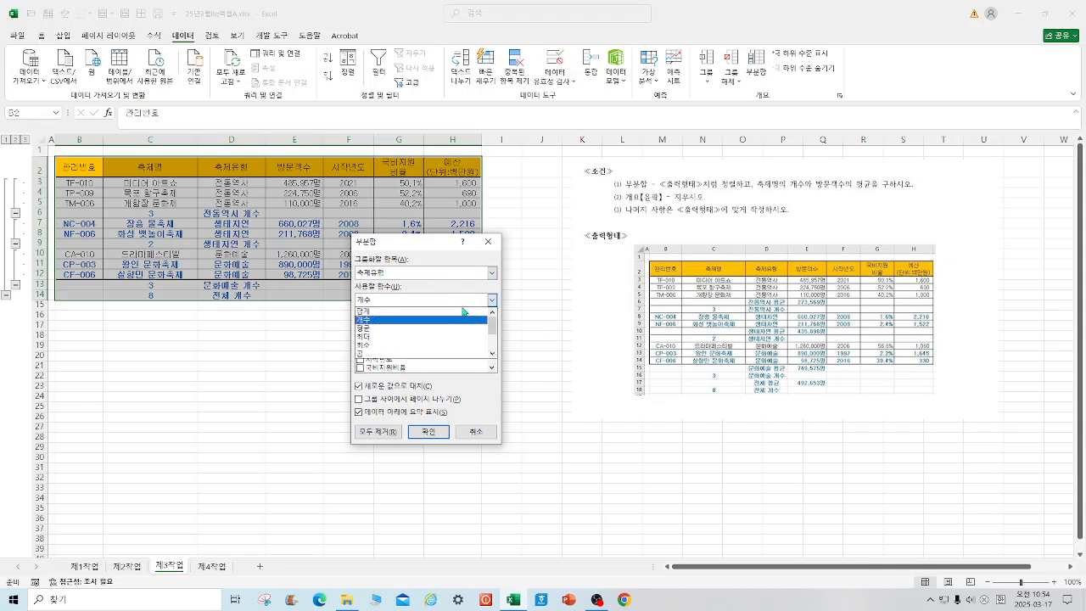
click(374, 331)
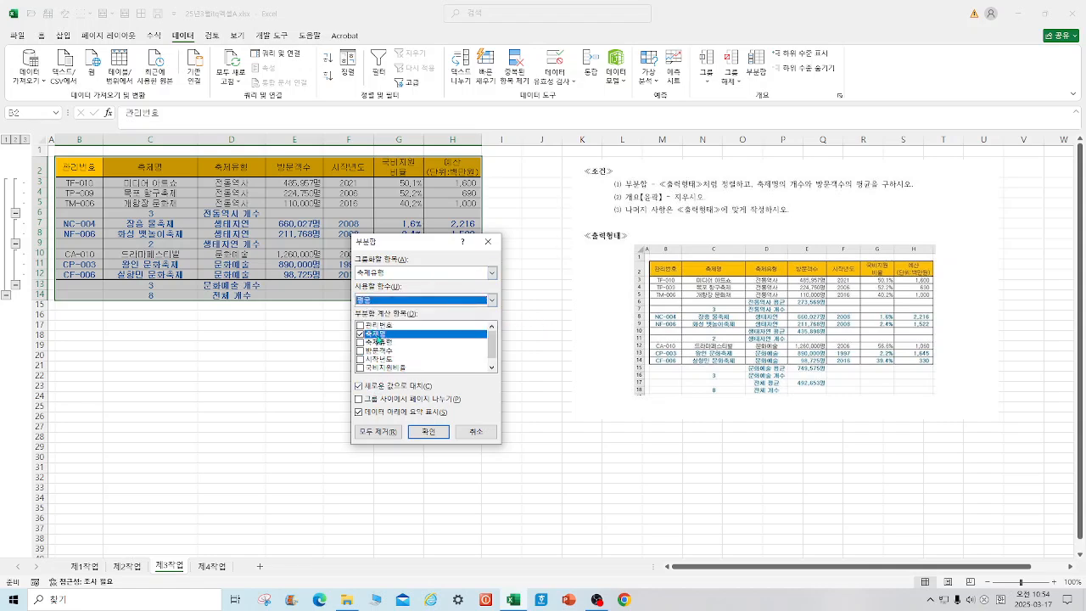
click(361, 335)
click(360, 351)
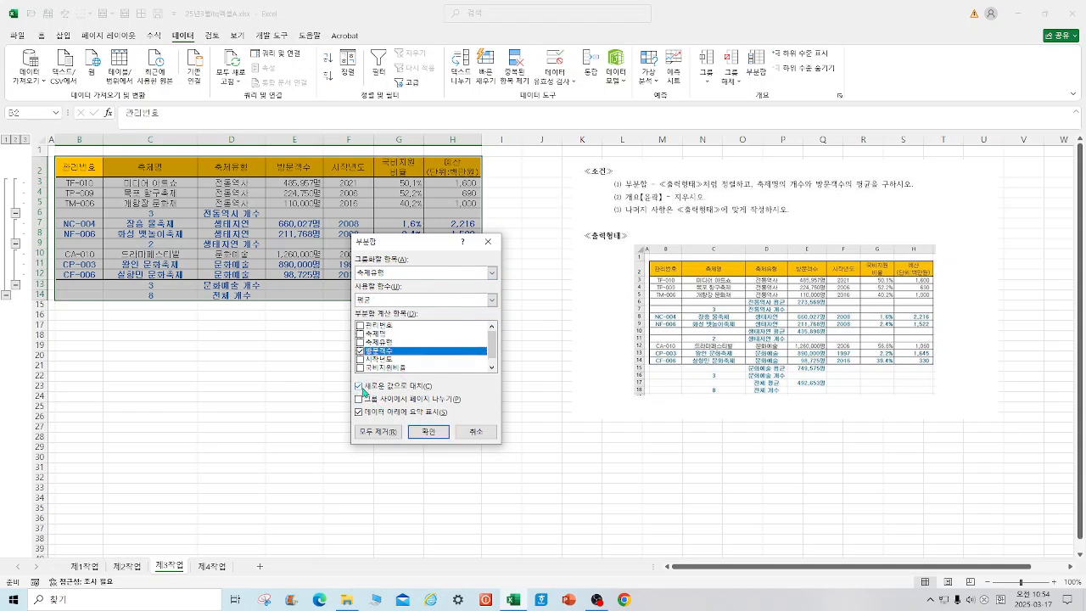
click(360, 386)
click(428, 432)
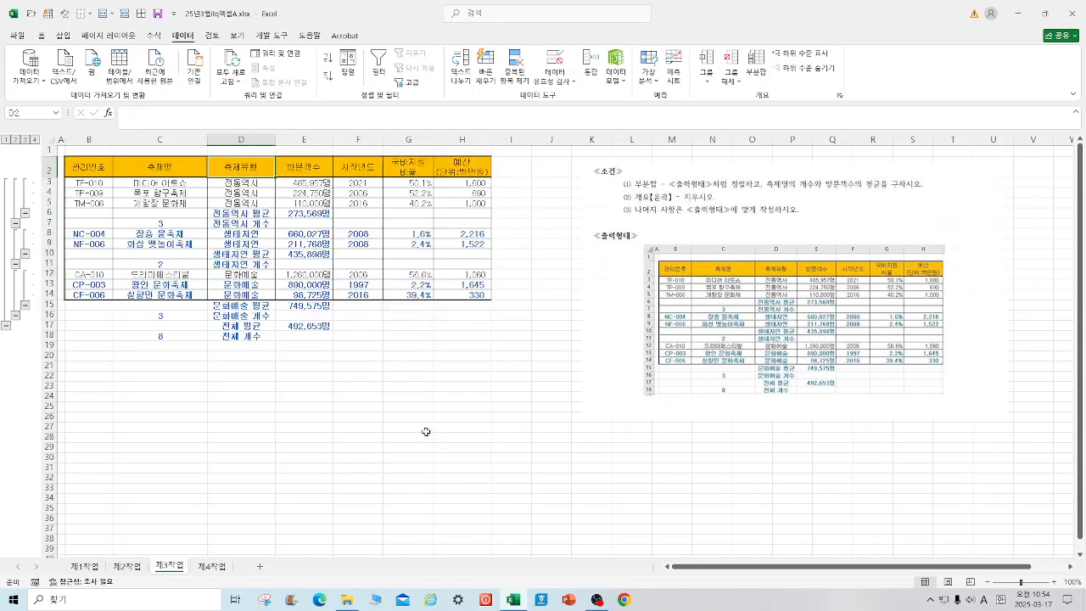
Step: Reposition the instruction picture just beside the subtotal table and deselect it
drag(708, 370, 646, 347)
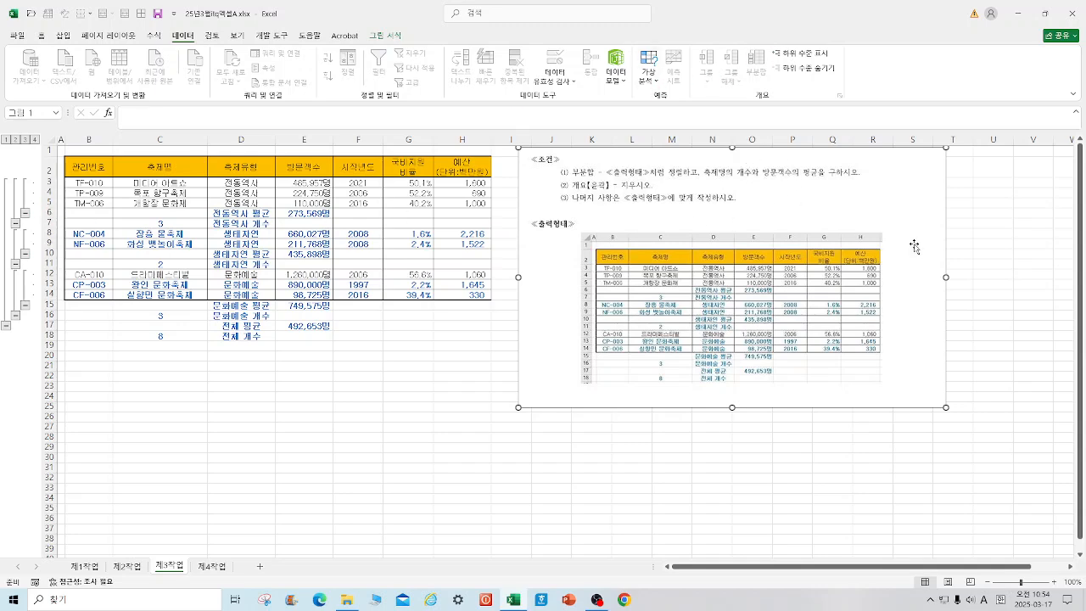
drag(919, 245, 956, 265)
click(428, 234)
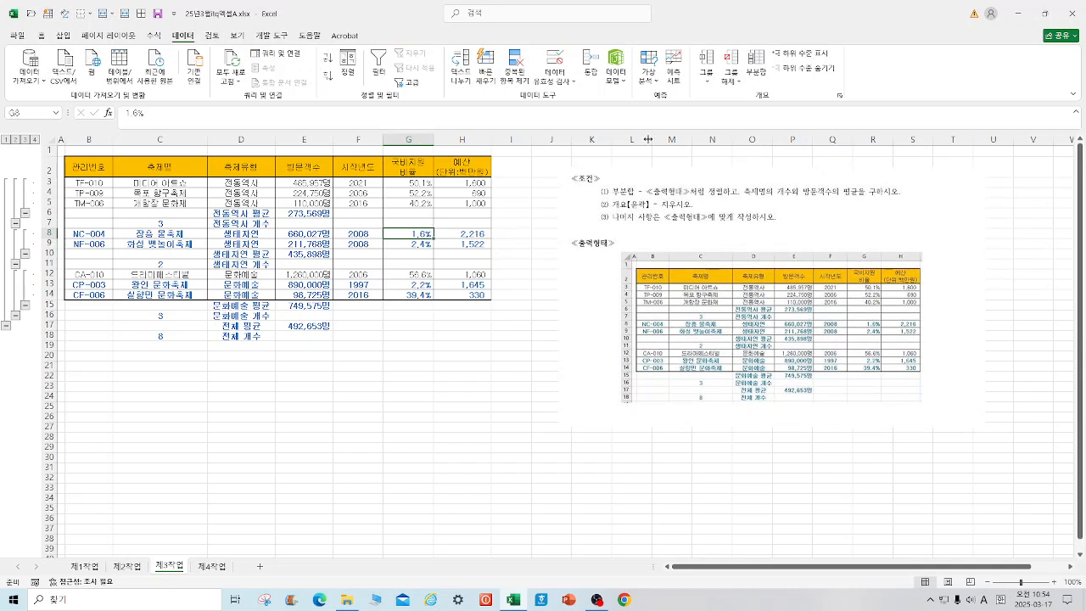
Step: Clear the outline from the subtotal table on the 제3작업 sheet
click(733, 81)
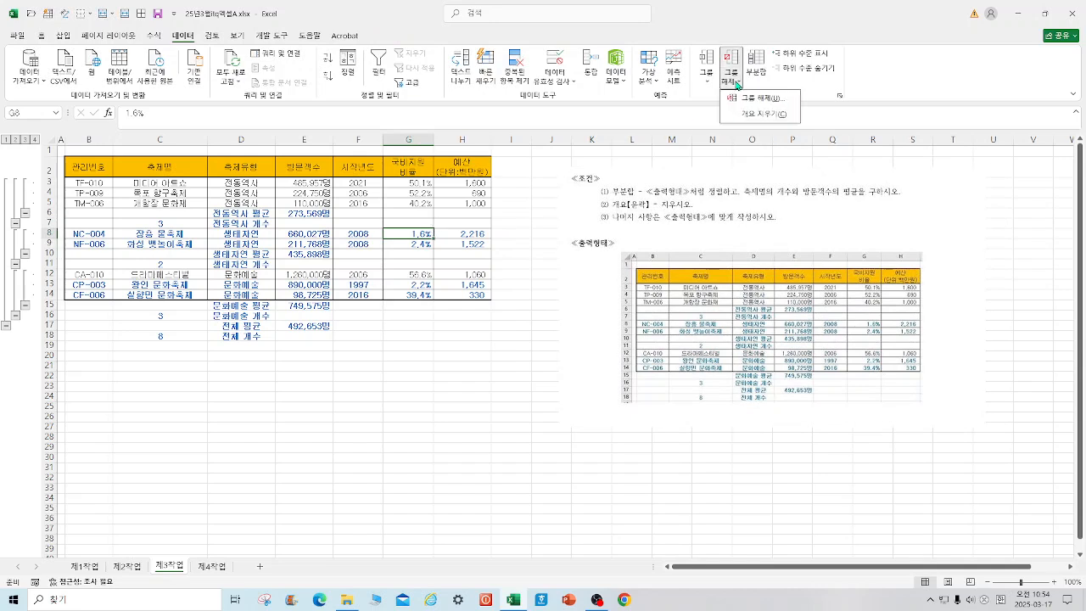
click(758, 115)
click(469, 457)
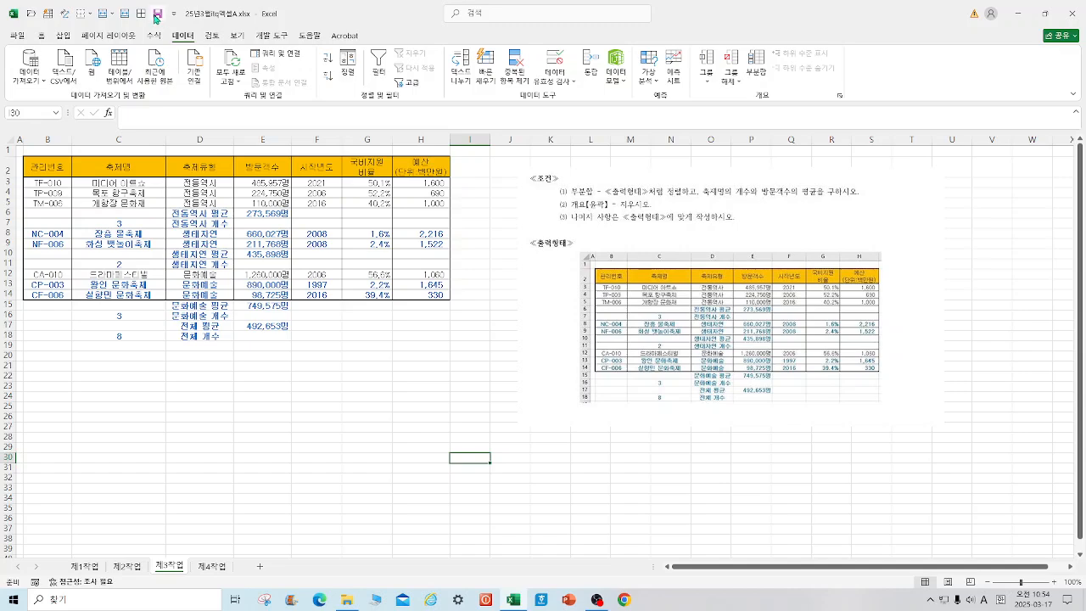
Step: Examine the finished chart on the 제4작업 sheet and the chart instructions on the 제1작업 sheet
click(212, 566)
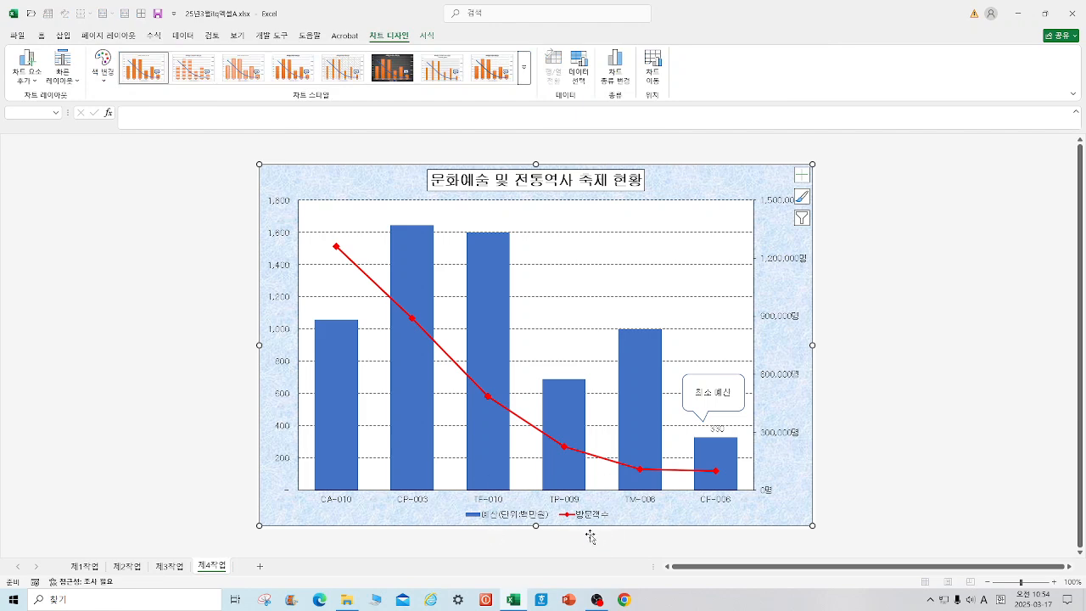
click(70, 567)
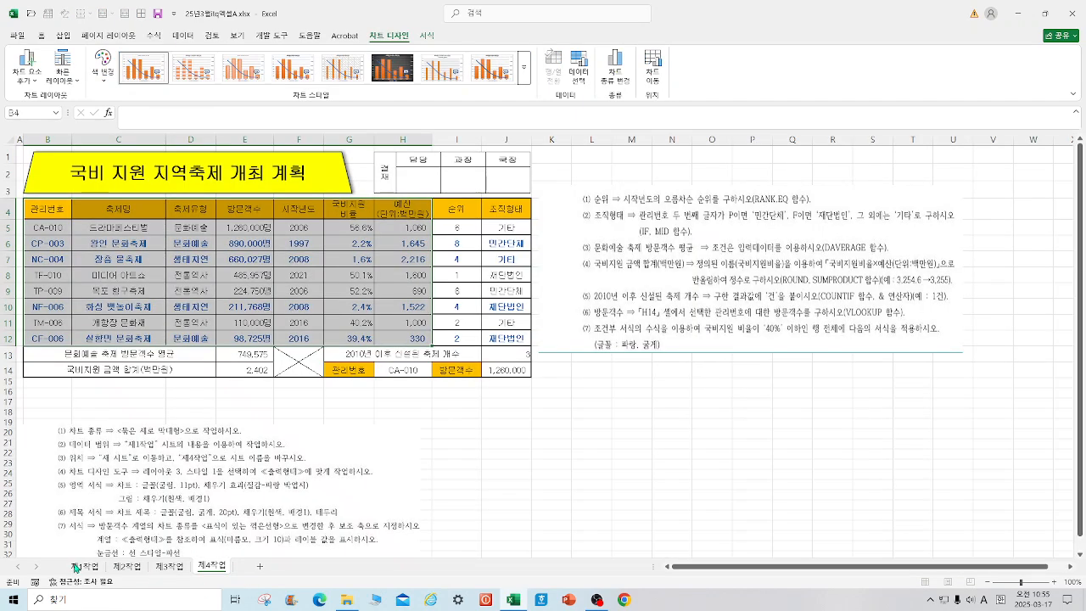
click(437, 501)
click(212, 567)
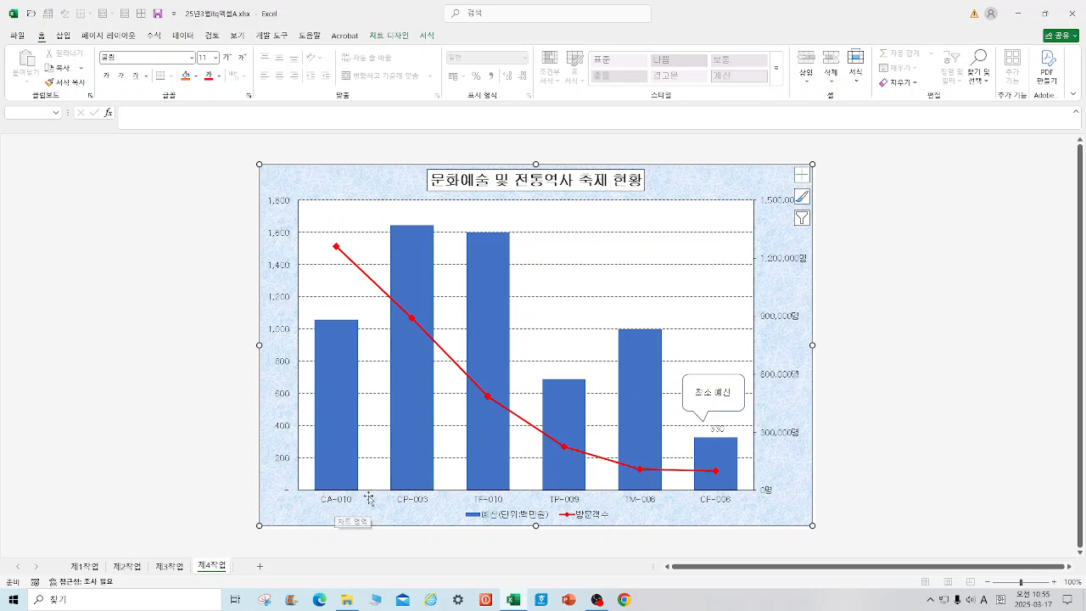
Step: Insert a clustered column chart from the 관리번호, 방문객수 and 예산 columns, rows 4 to 12, on the 제1작업 sheet
click(85, 567)
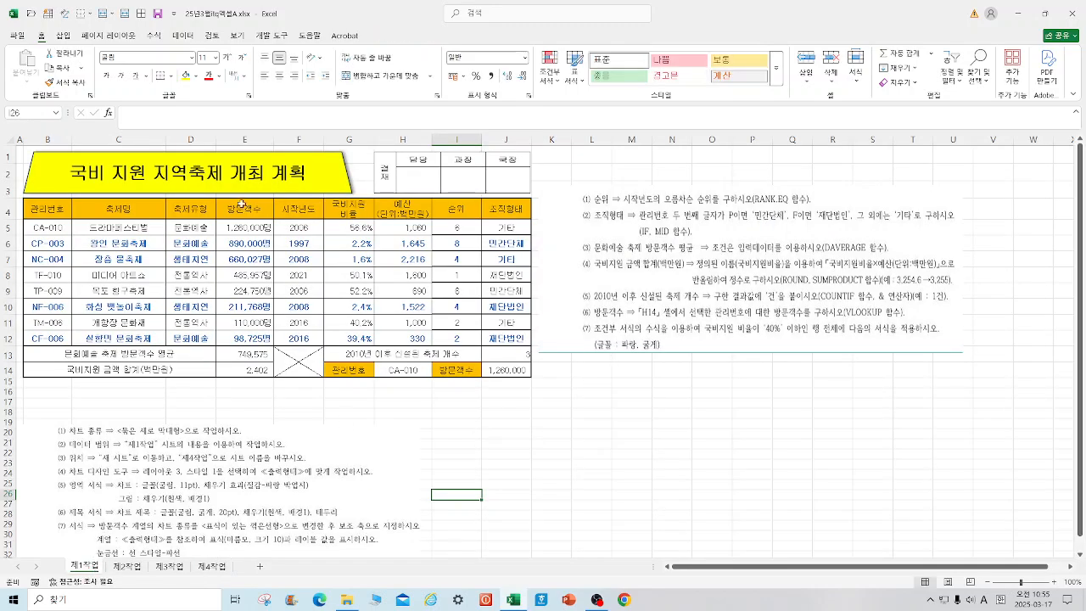
drag(47, 314, 47, 337)
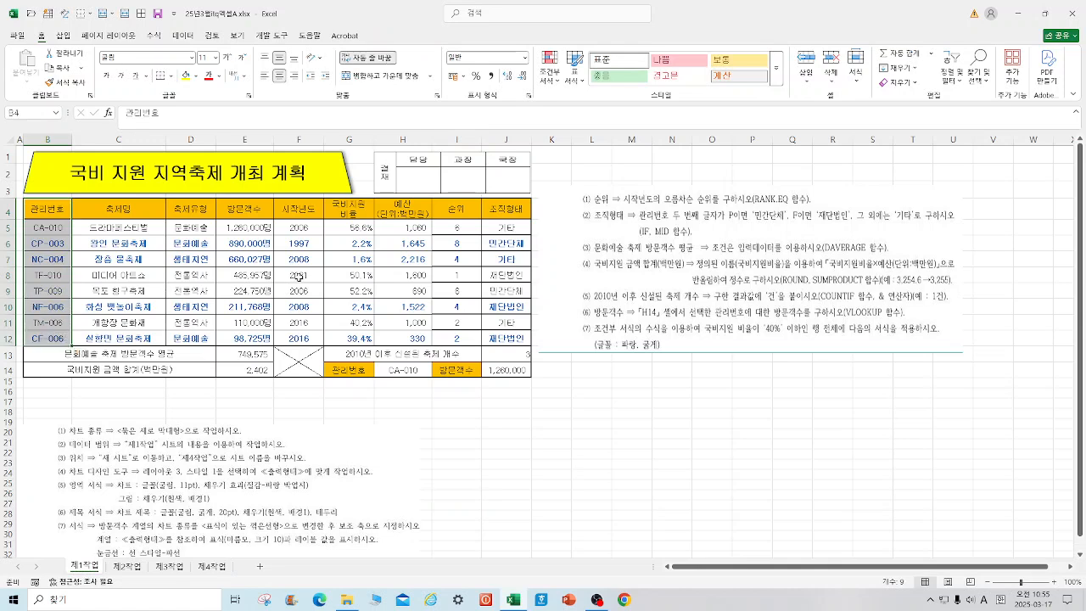
drag(251, 208, 268, 330)
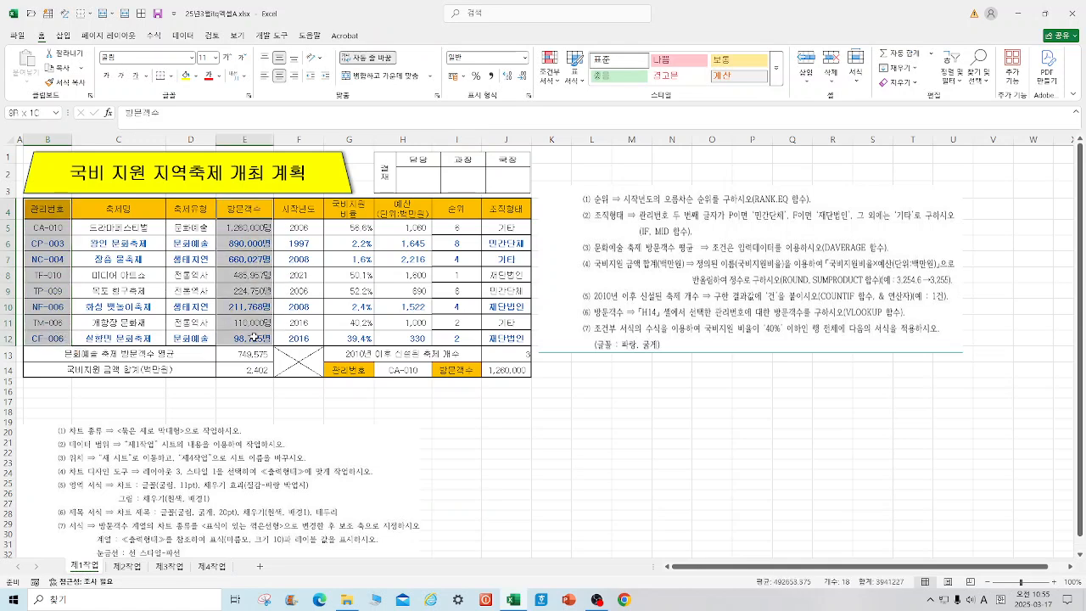
ctrl+click(396, 206)
drag(396, 206, 396, 337)
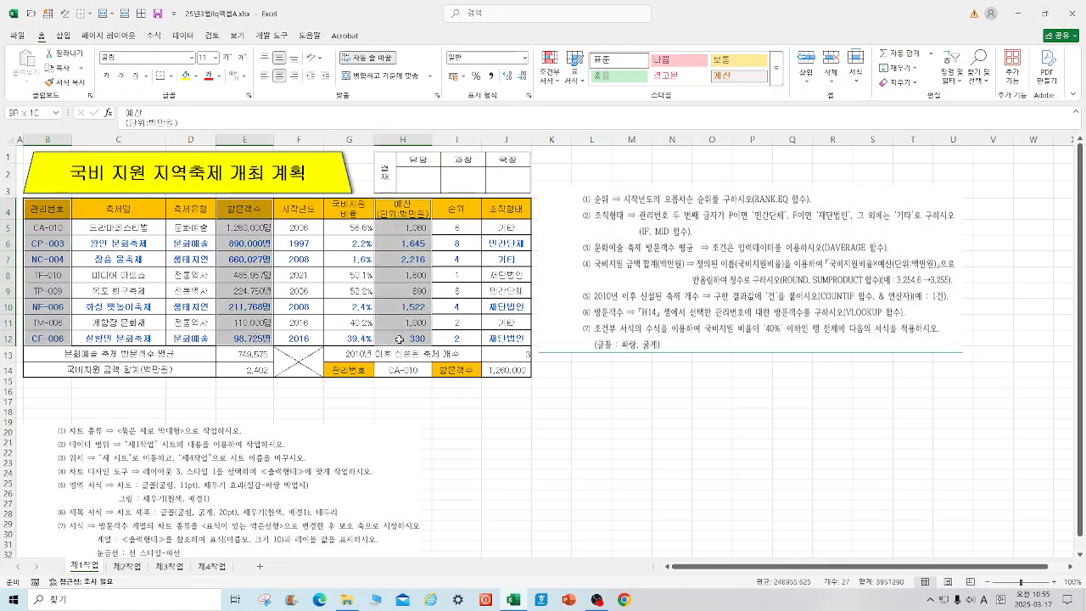
click(62, 40)
click(306, 56)
click(316, 88)
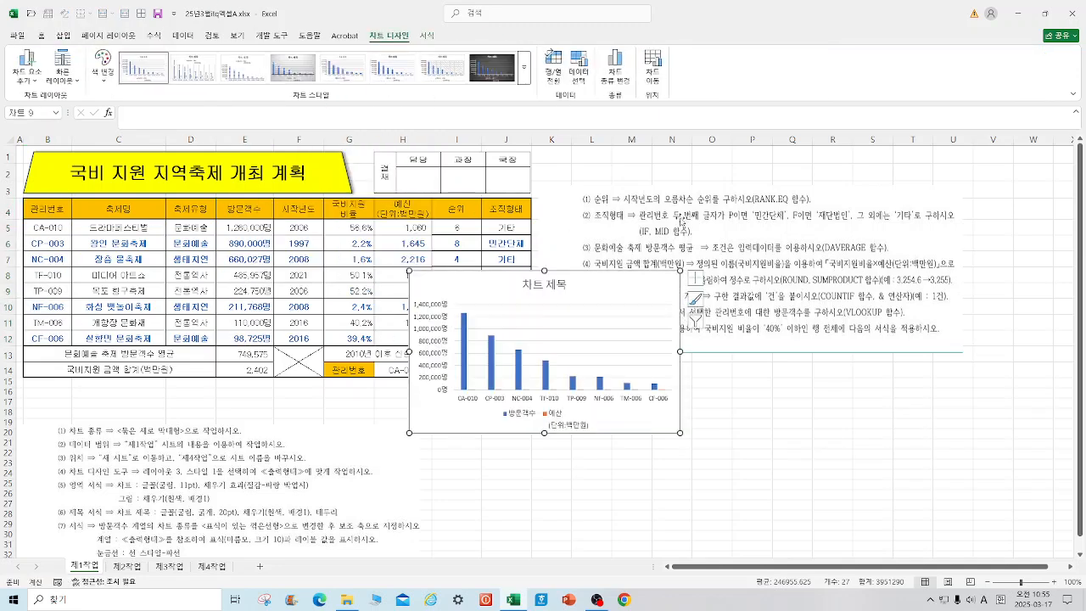
Step: Move the chart to a new sheet named 제4작업2 and place that sheet after 제4작업
click(652, 72)
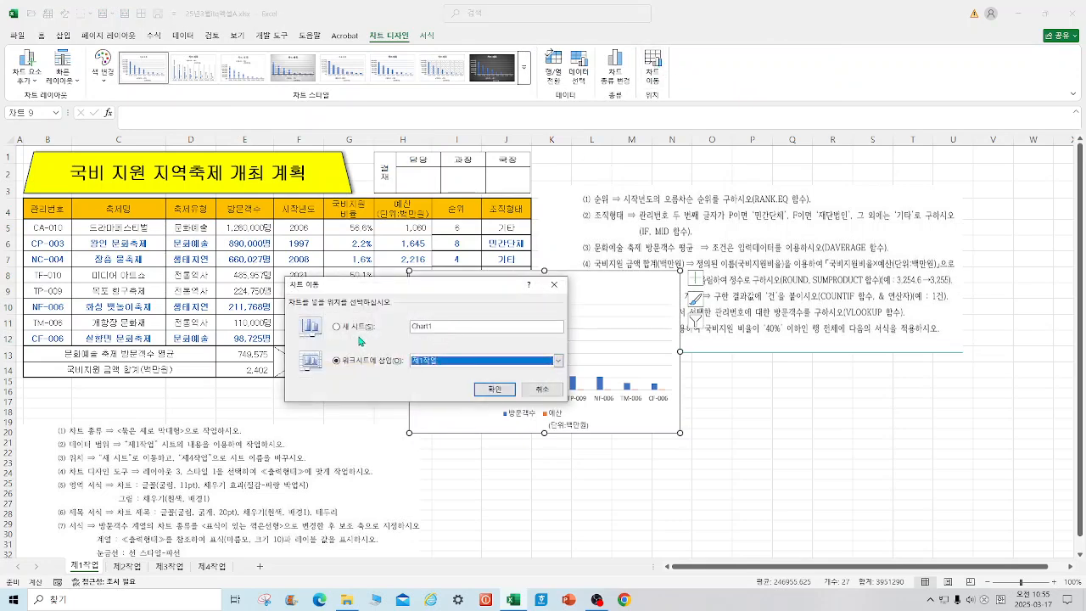
click(352, 330)
text(WP)
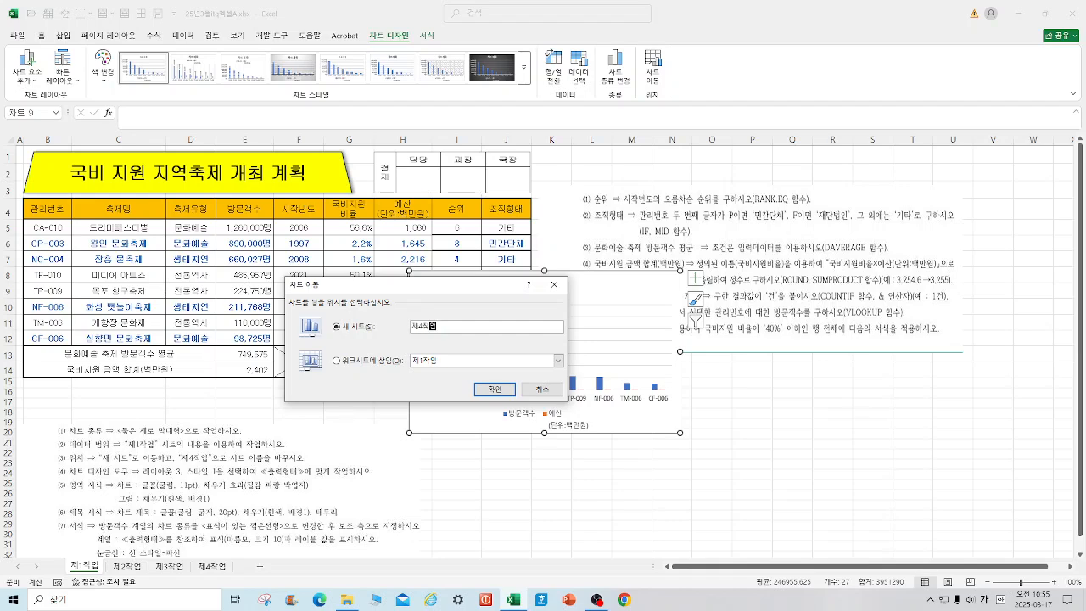
key(Return)
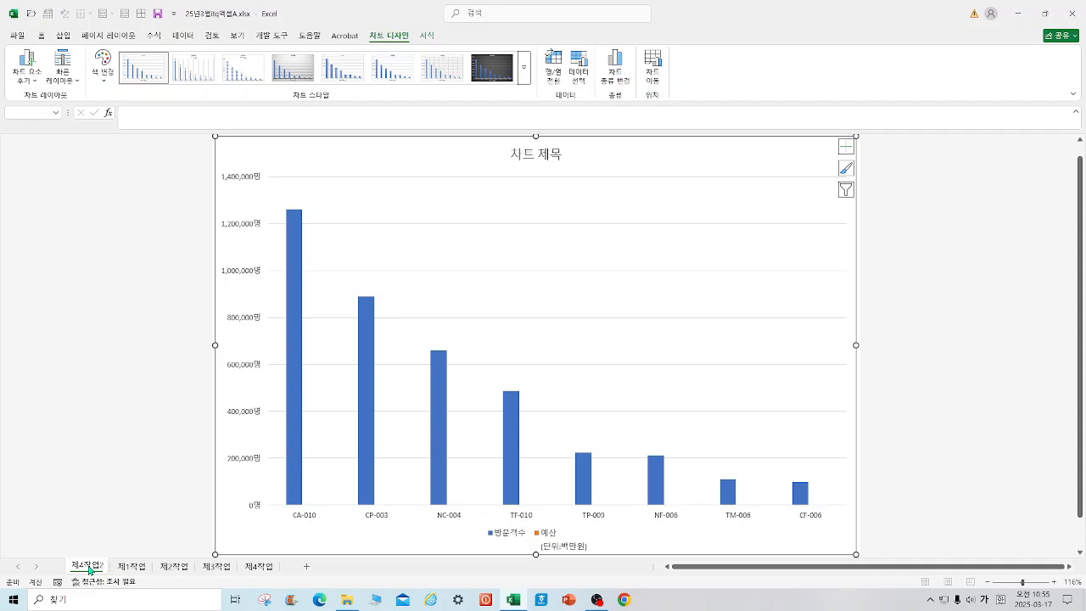
drag(90, 569, 291, 567)
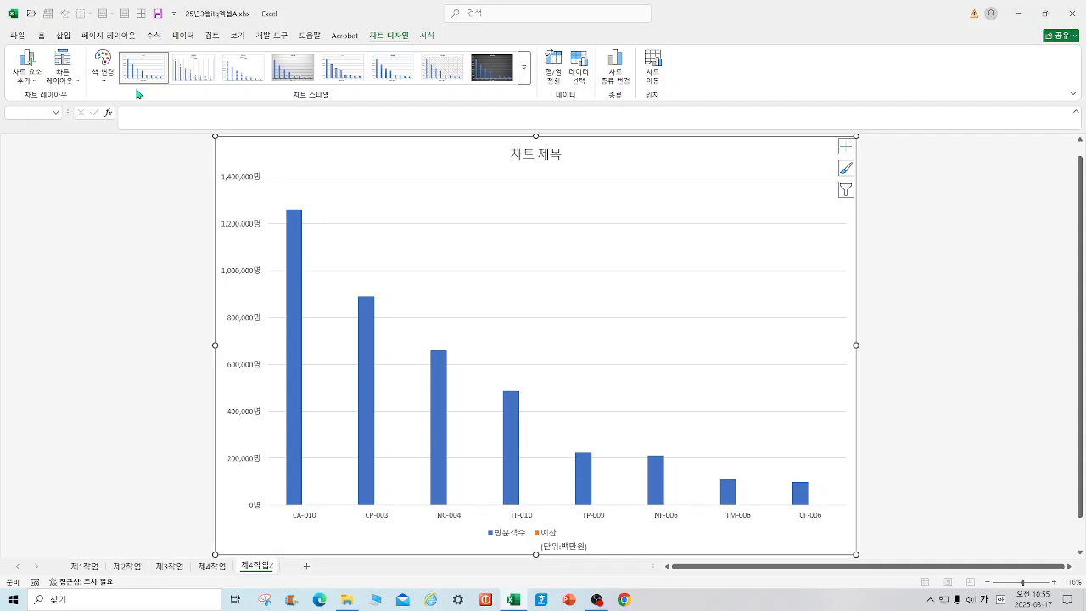
Step: Apply quick layout 레이아웃 3 to the new chart
click(28, 75)
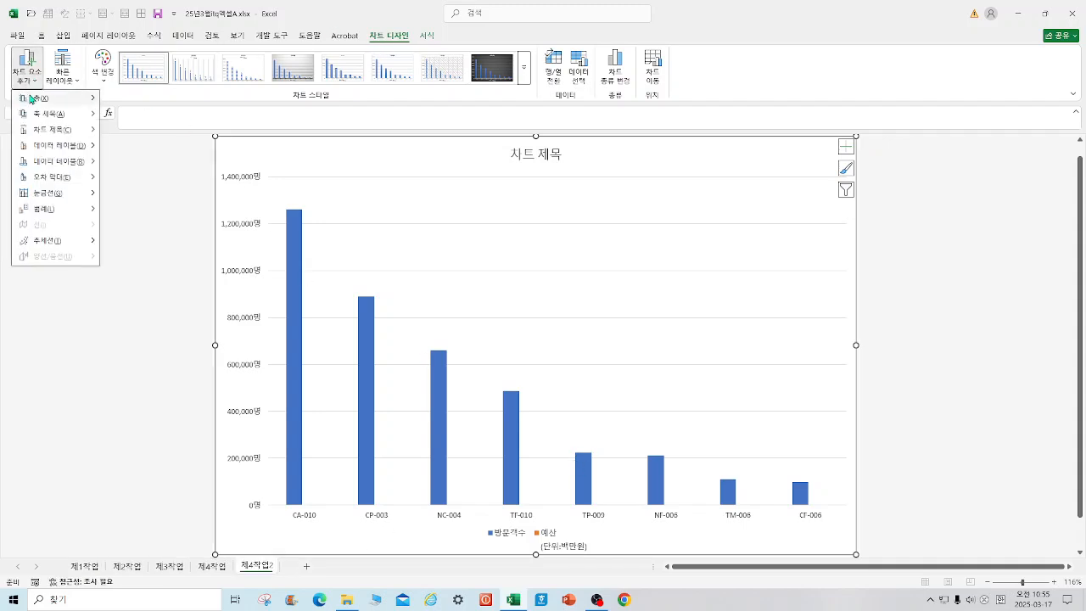
click(64, 78)
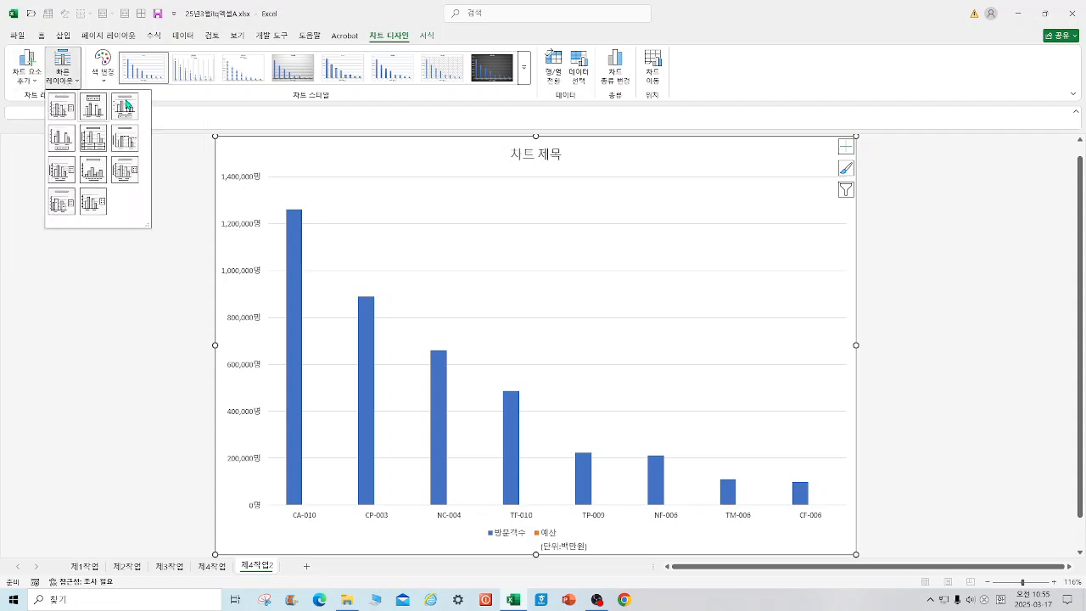
click(125, 105)
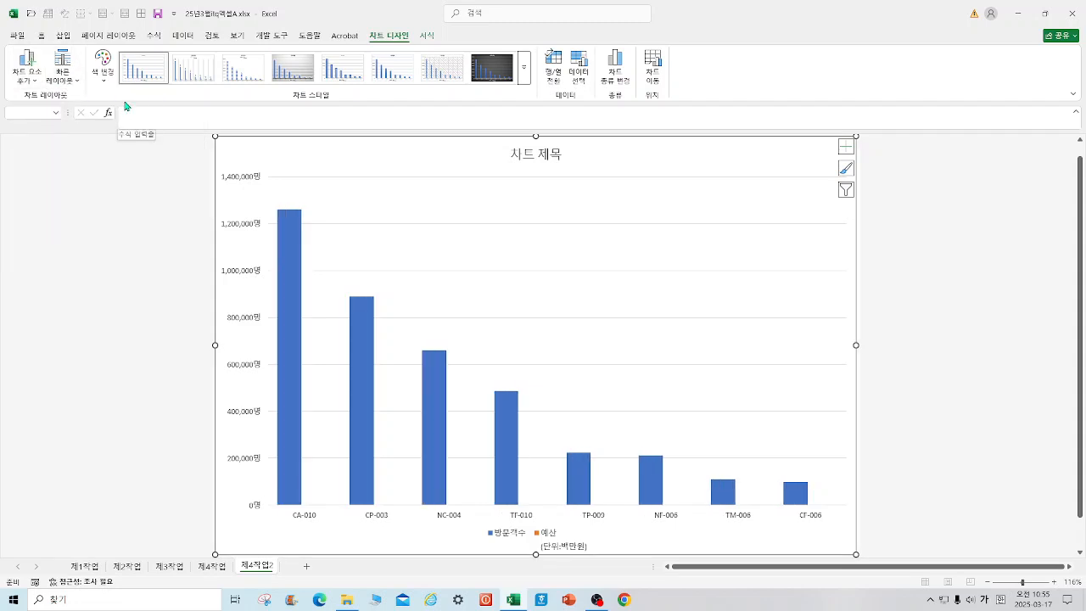
Step: Set the whole chart's font to 굴림 at 11 pt
click(41, 36)
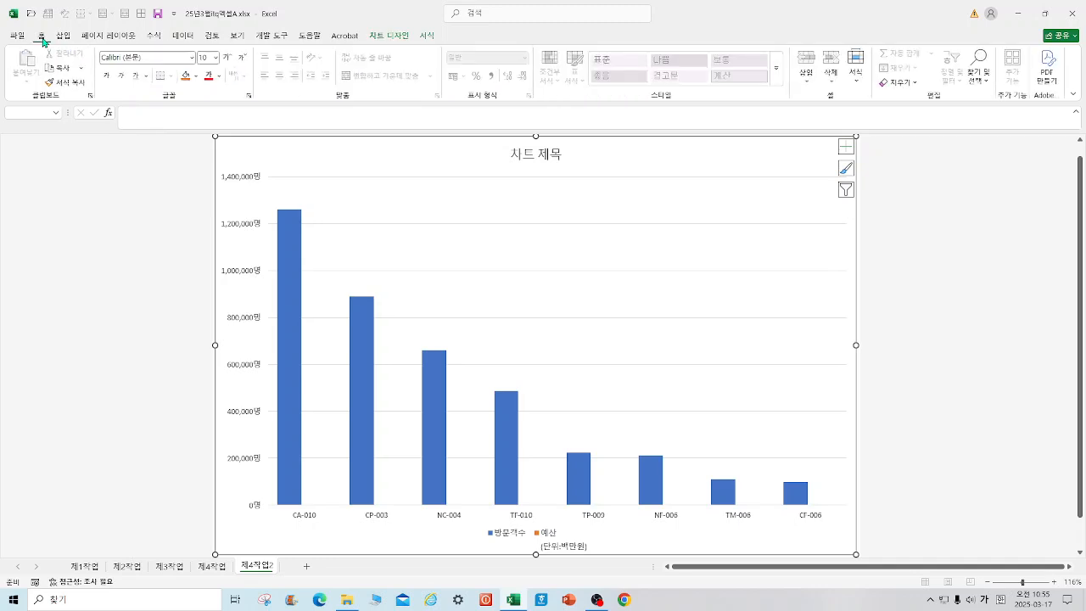
click(160, 60)
text(ㄱ)
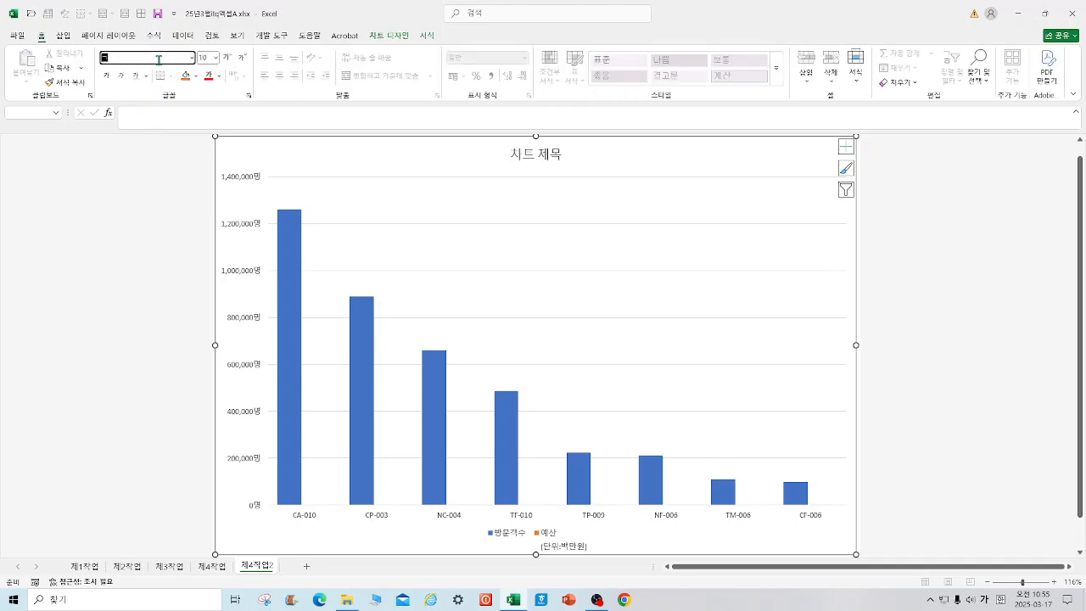
text(ㅜㄹ림)
key(Return)
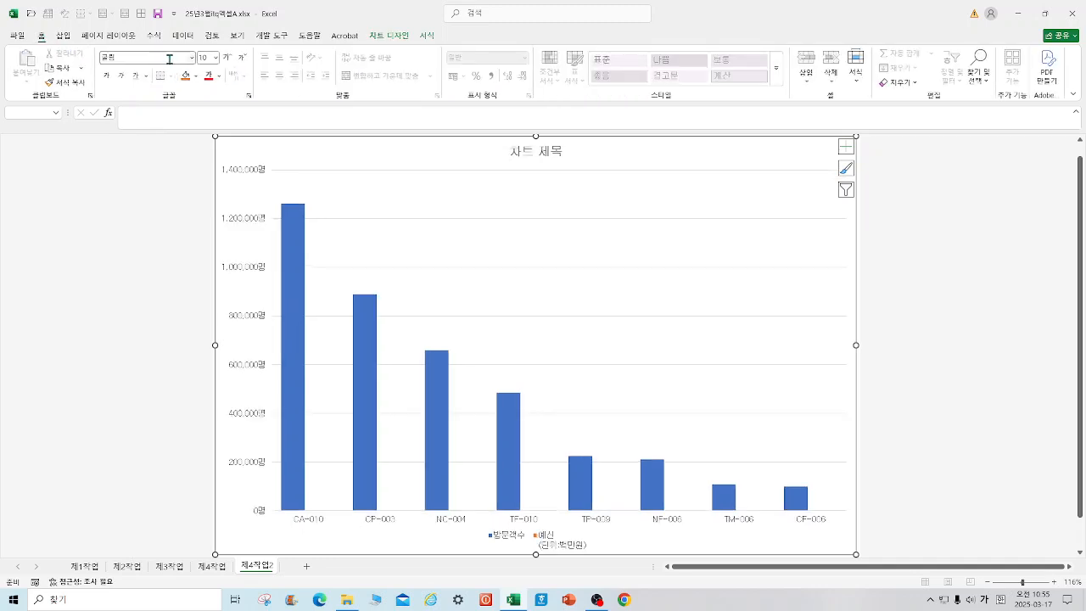
click(215, 57)
click(217, 125)
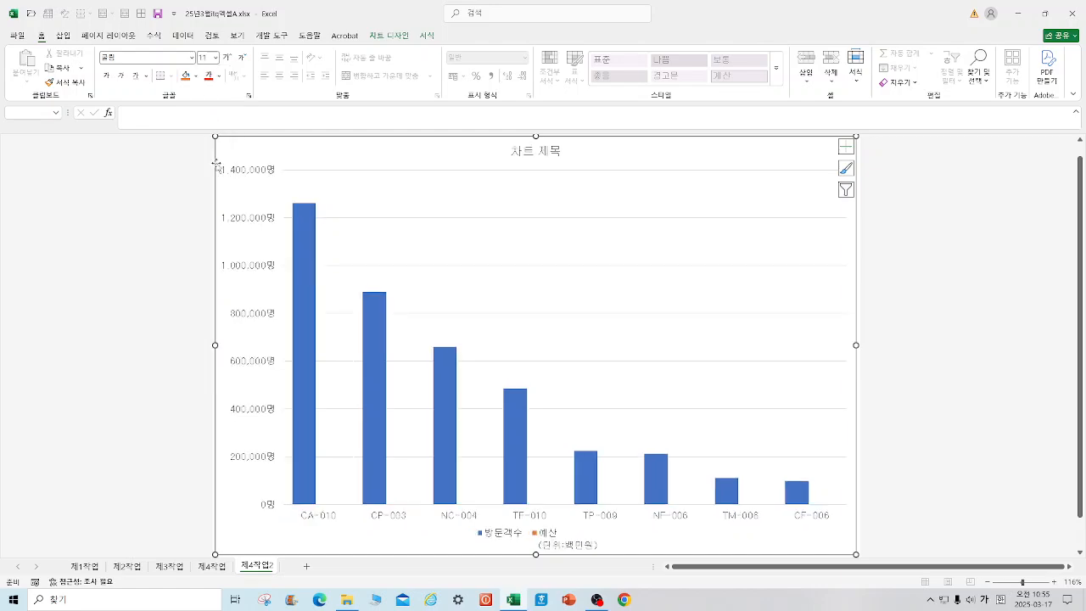
Step: Move the instruction picture up over the 제1작업 table, shorten it from its upper edge, and return to the 제4작업2 chart
click(101, 567)
drag(315, 408, 313, 210)
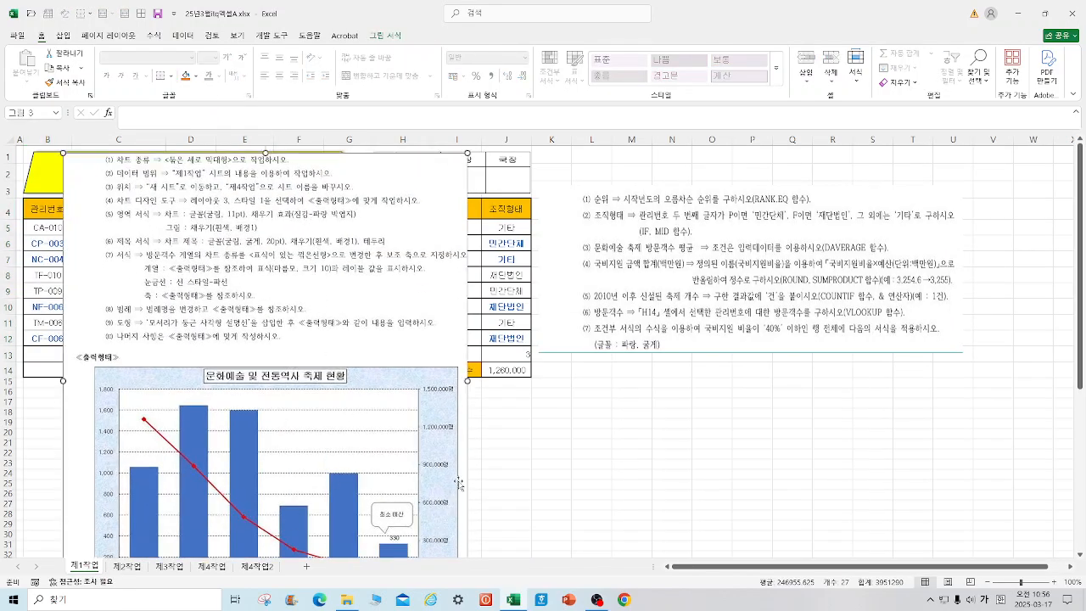
drag(263, 155, 252, 262)
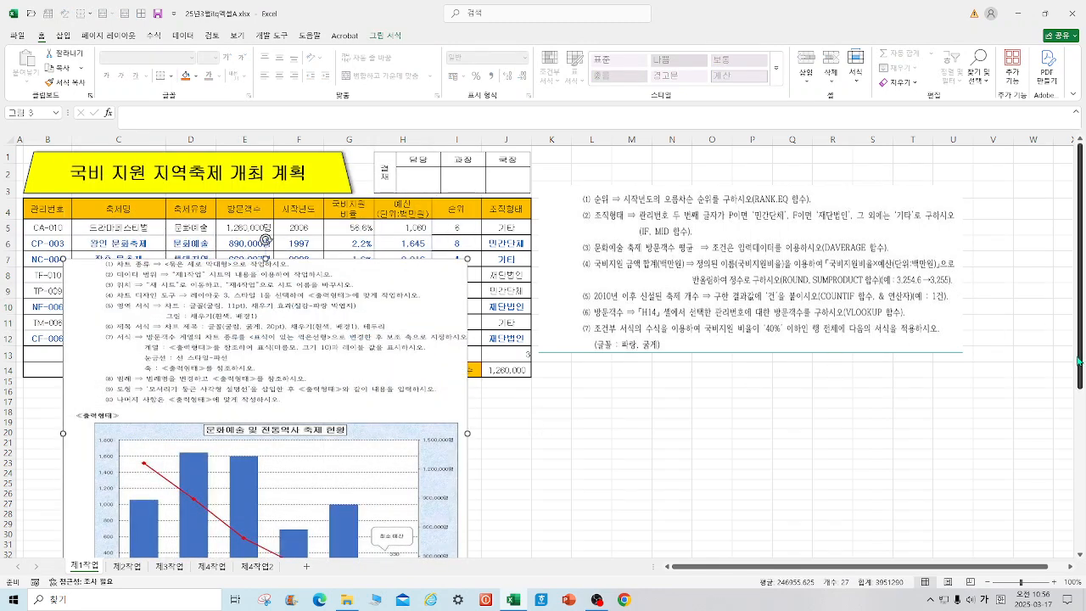
scroll(1081, 365, down, 4)
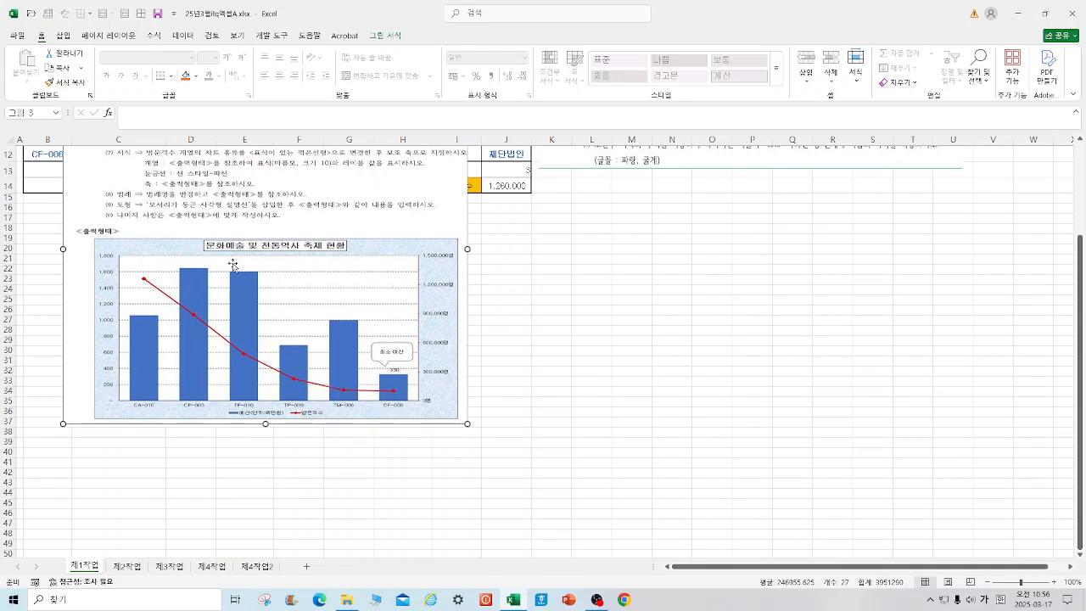
scroll(1029, 336, up, 1)
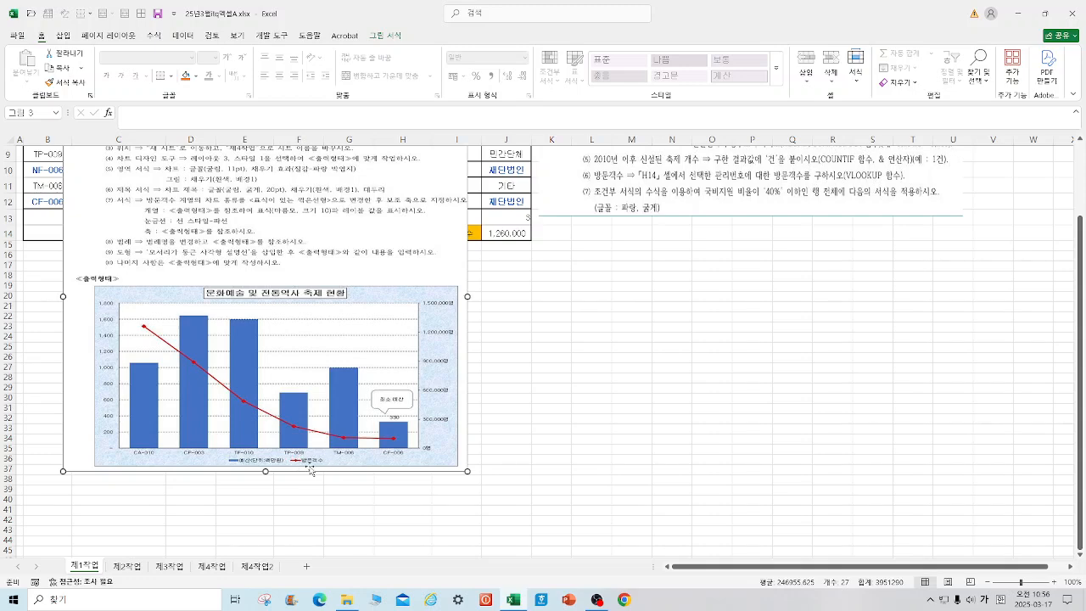
click(257, 566)
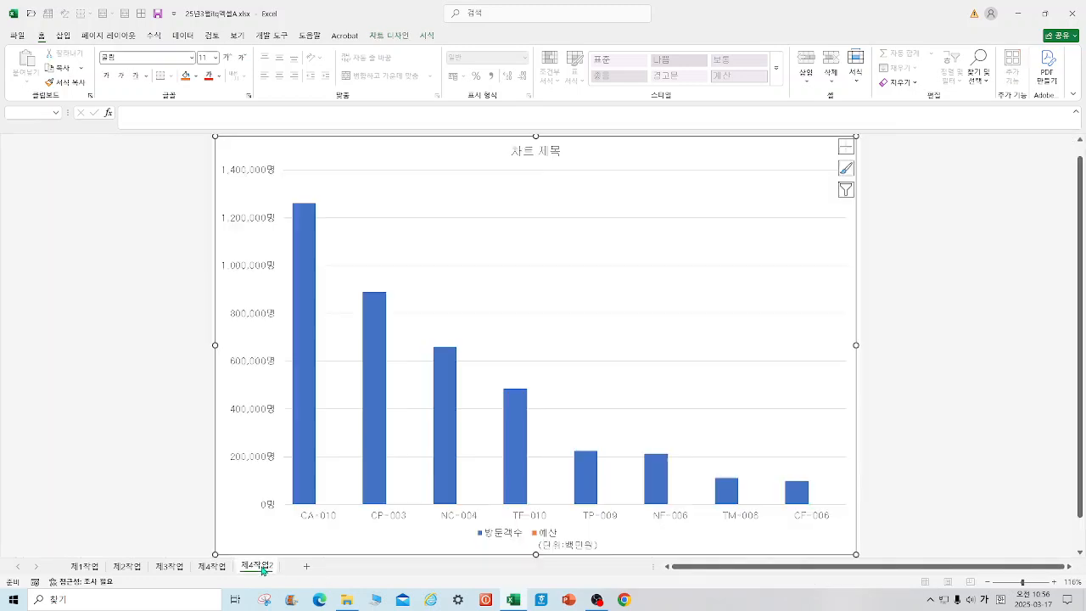
right_click(448, 374)
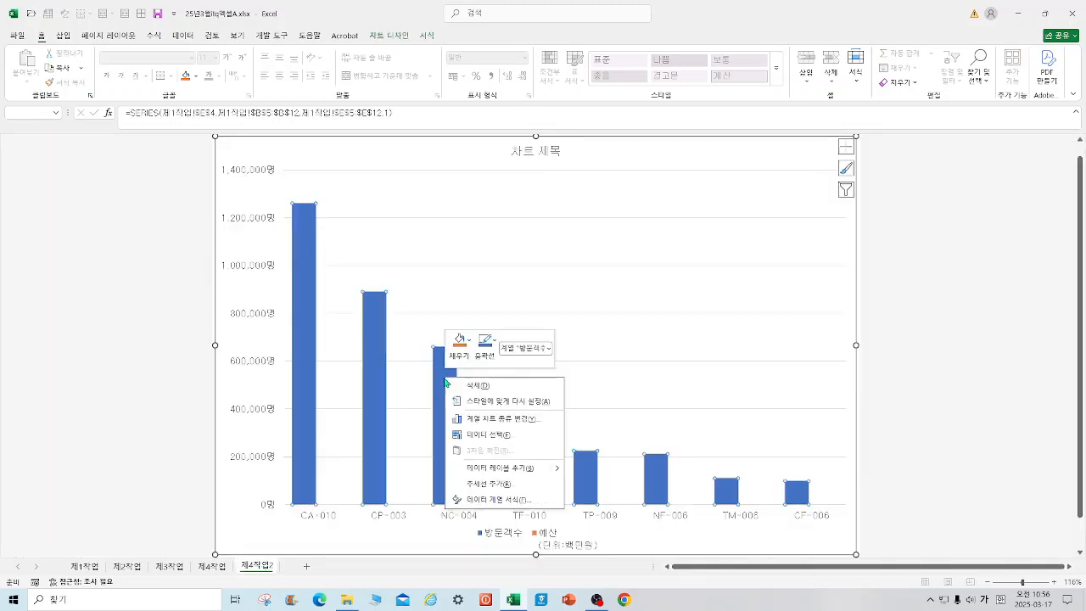
click(498, 418)
click(667, 386)
click(697, 387)
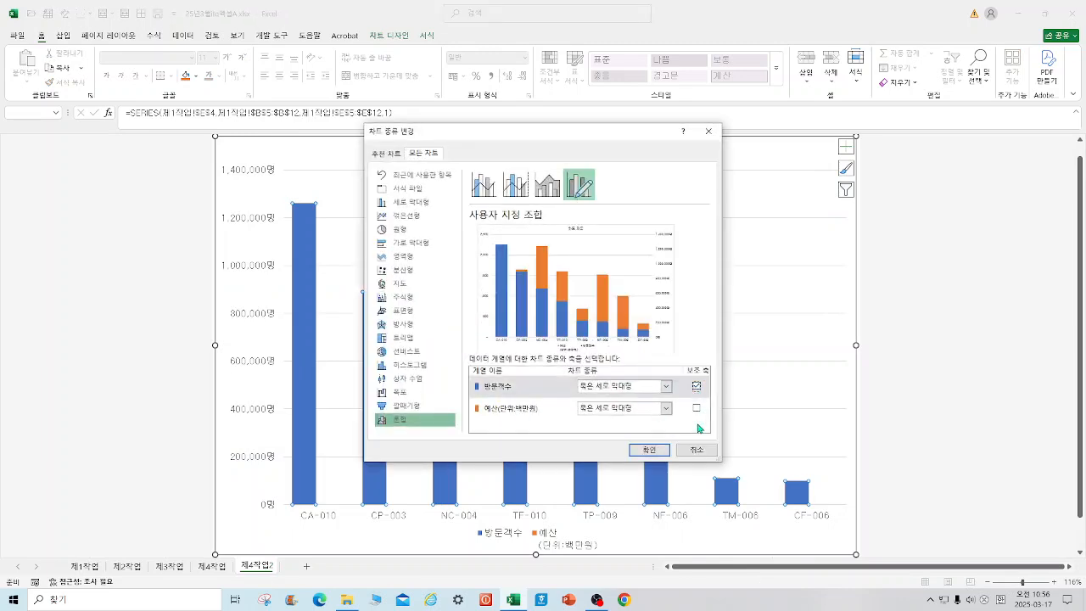
click(653, 450)
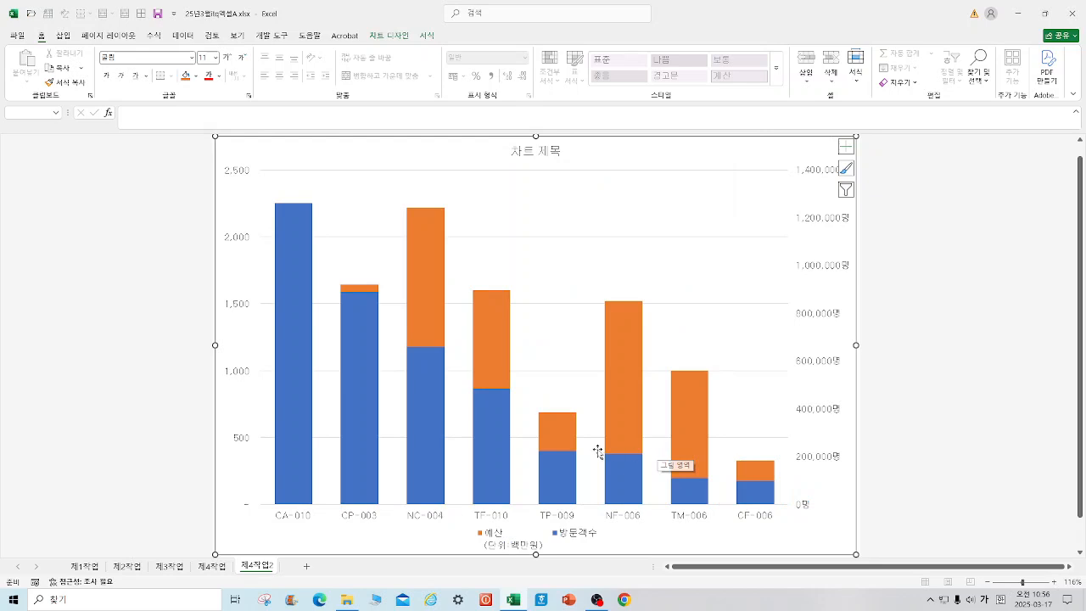
Step: Change the 방문객수 series to 표식이 있는 꺾은선형 and plot it on the secondary axis
right_click(511, 436)
click(568, 473)
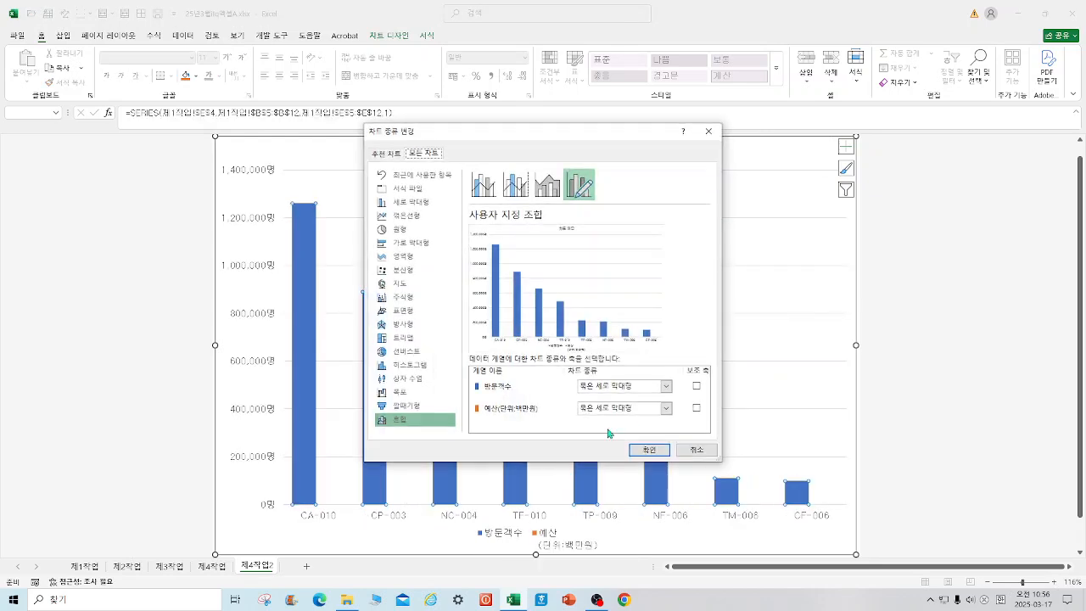
click(667, 386)
click(696, 279)
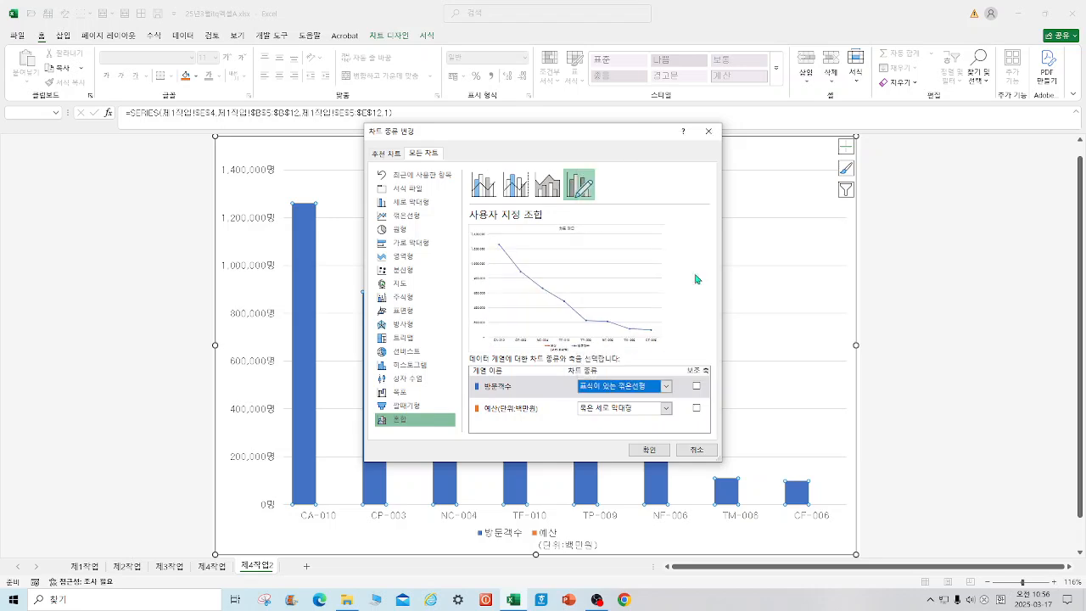
click(696, 387)
click(649, 449)
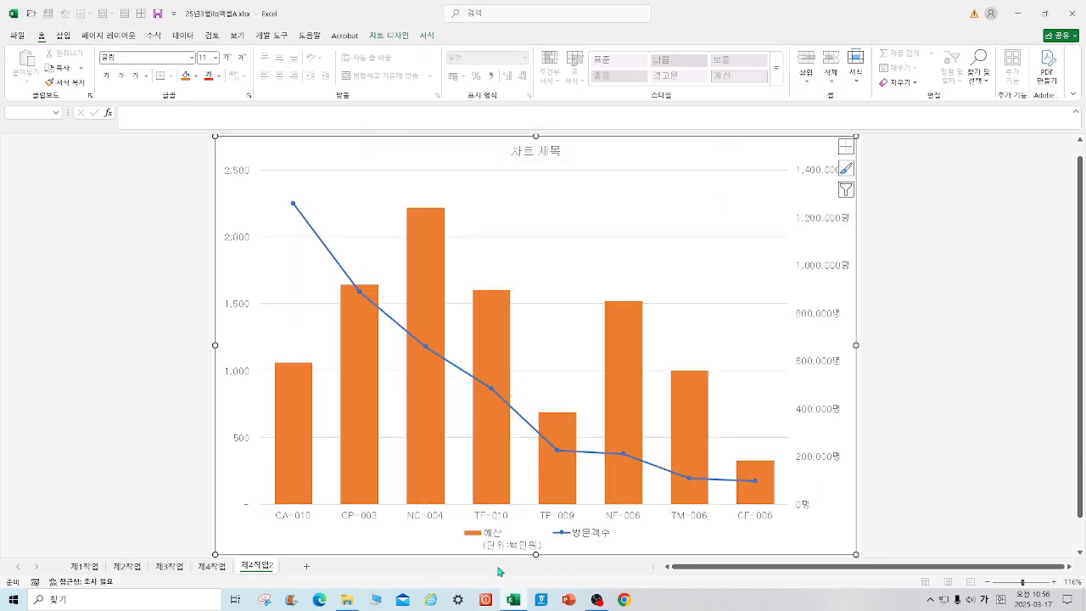
Step: Check the chart requirements on the 제1작업 sheet, and open the data series formatting for the 방문객수 line in 제4작업2
click(93, 569)
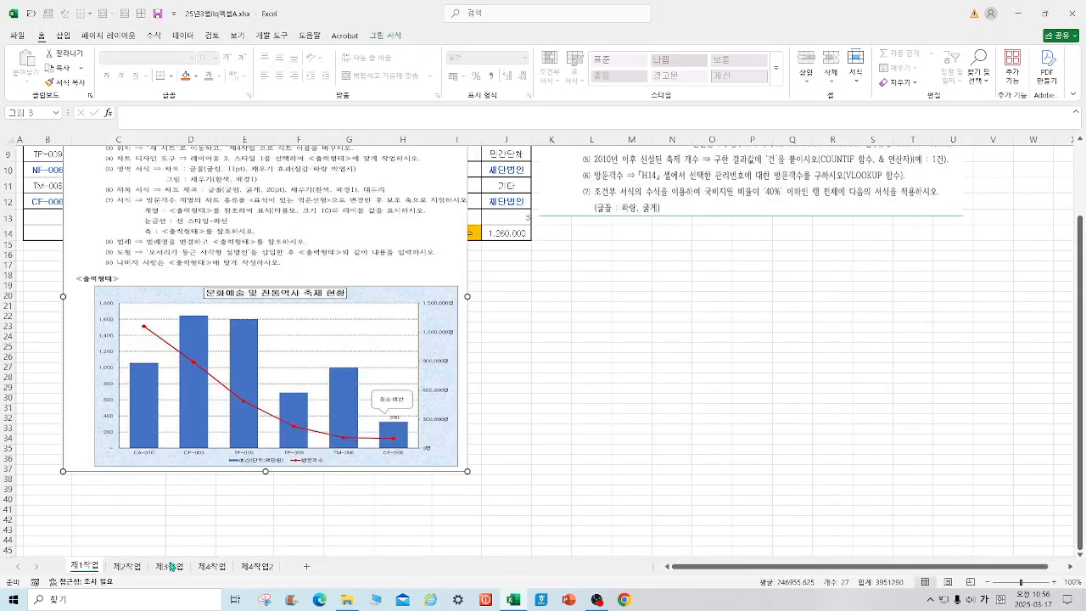
click(256, 568)
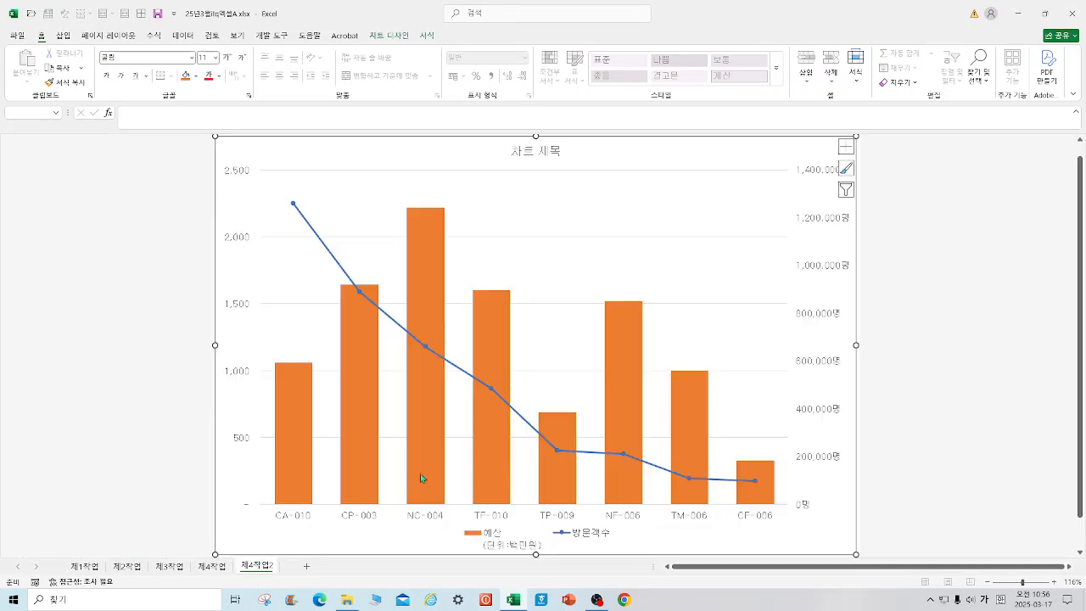
click(293, 207)
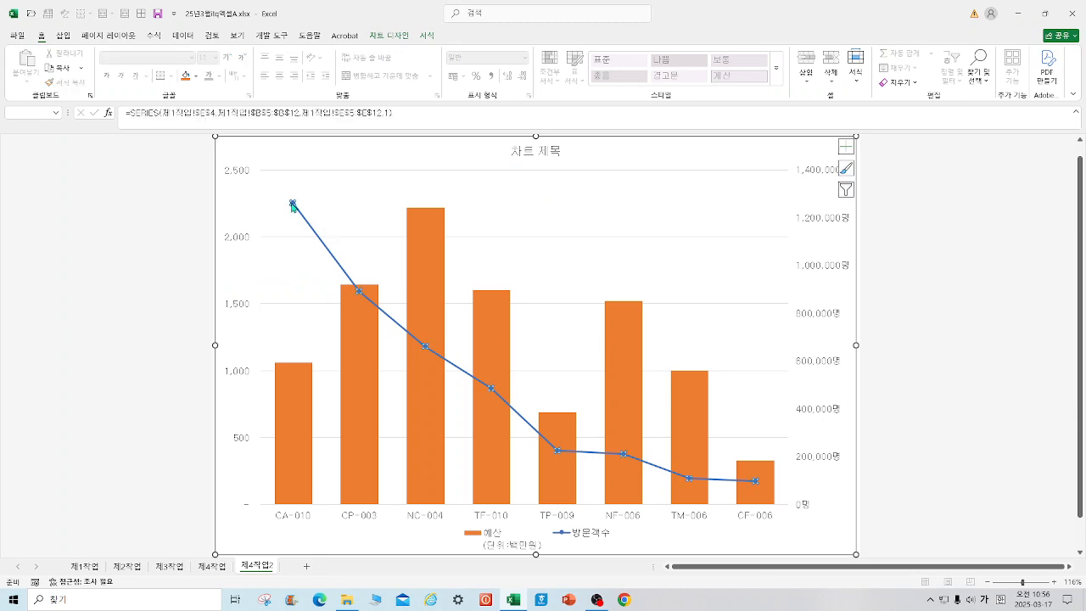
right_click(293, 206)
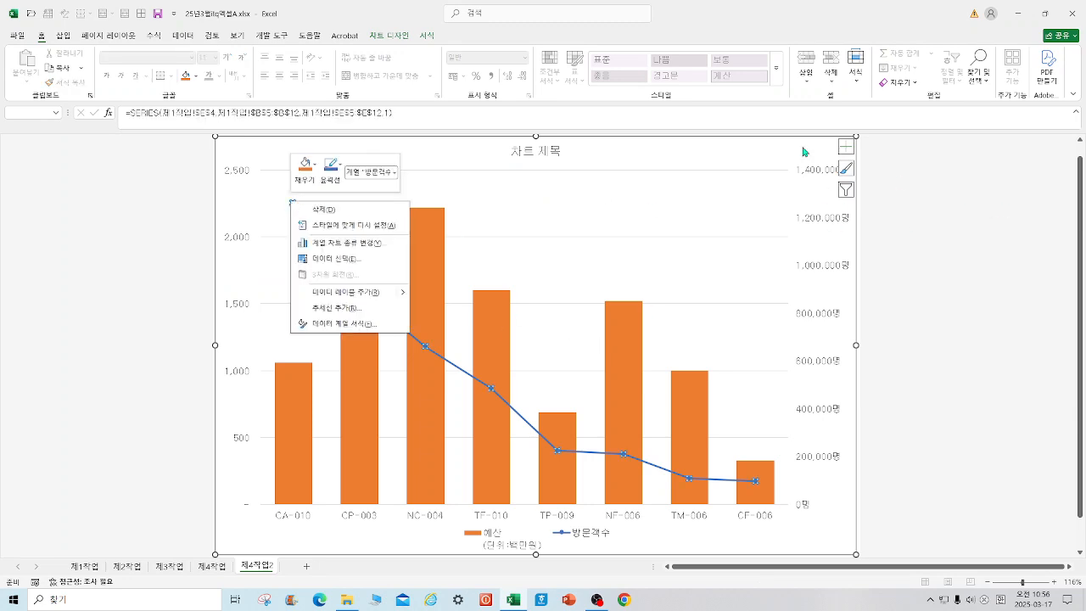
click(412, 39)
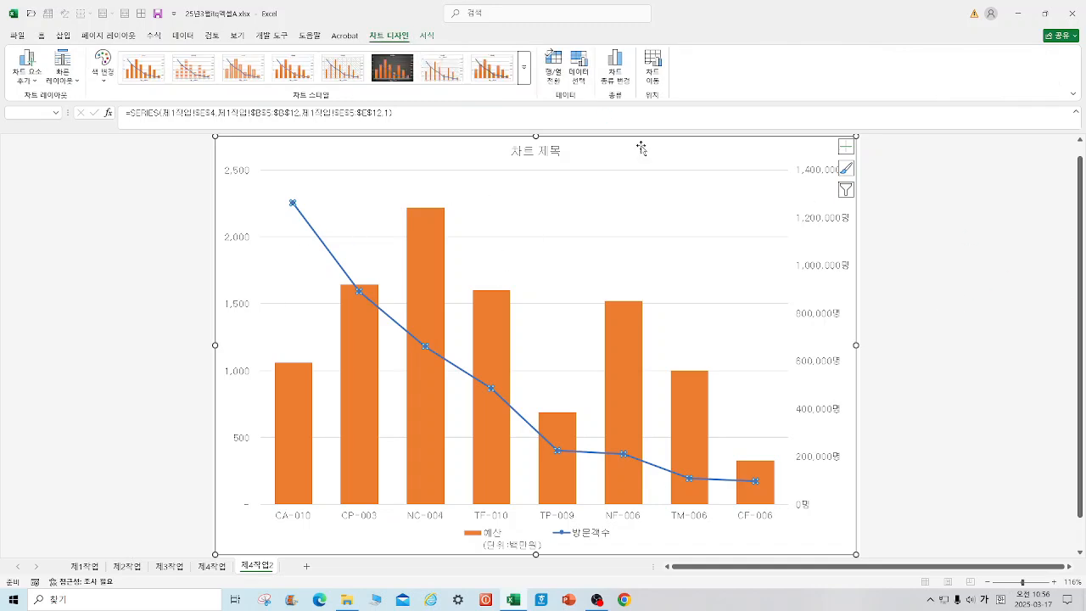
click(426, 37)
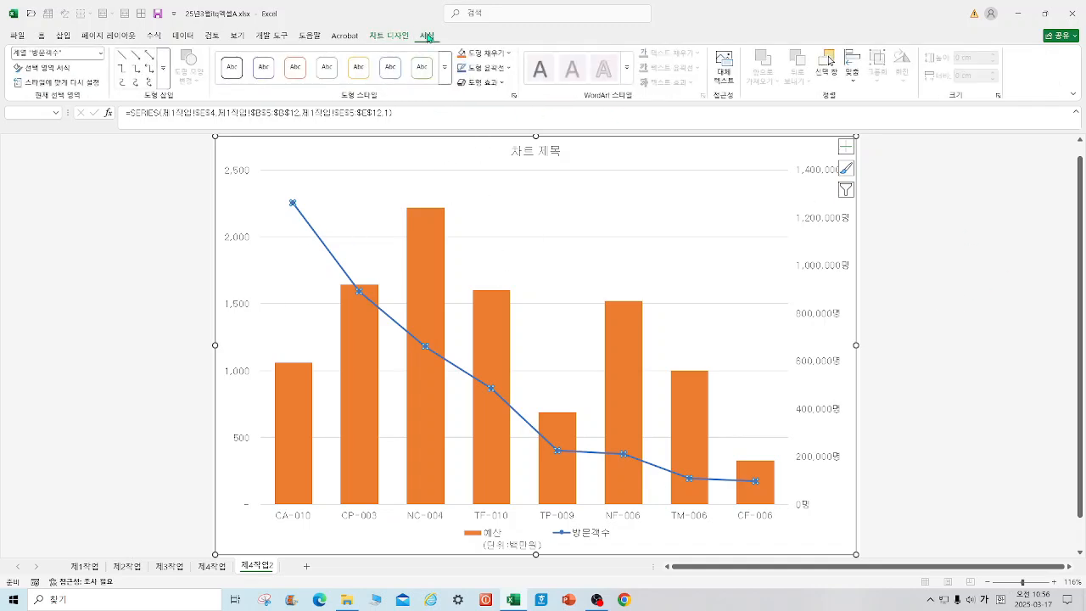
right_click(293, 205)
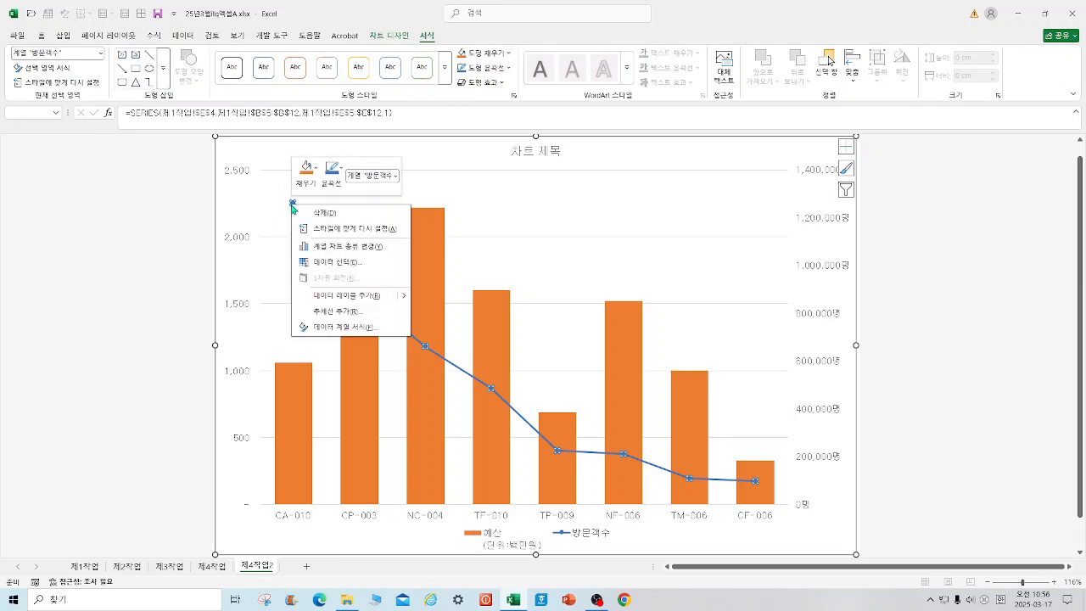
click(349, 328)
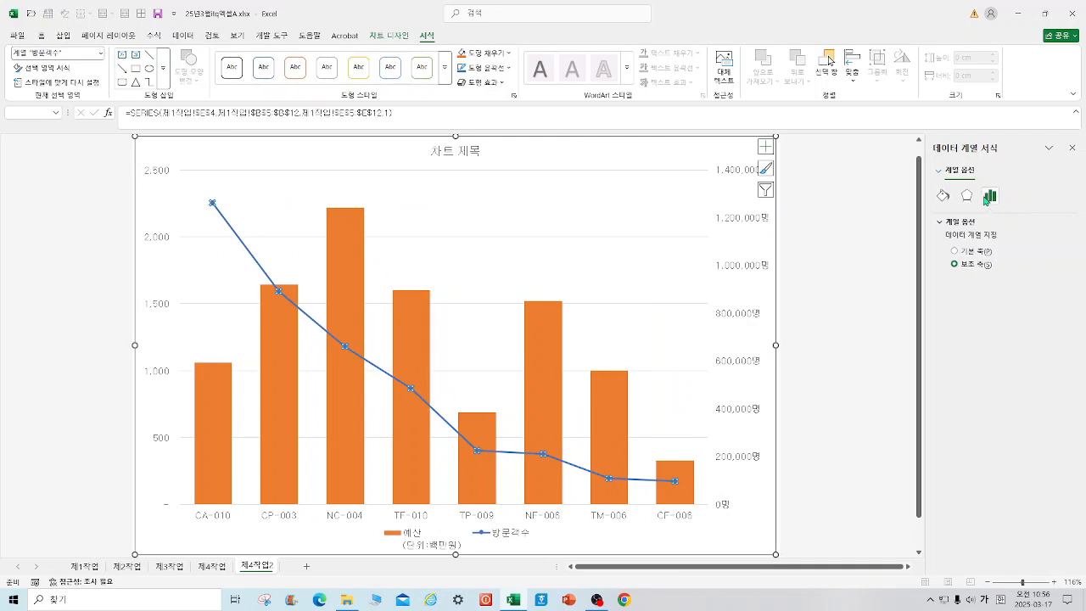
Step: Set the 방문객수 line's markers to the built-in diamond at size 10, and bring up the 제4작업 chart for comparison
click(943, 198)
click(977, 222)
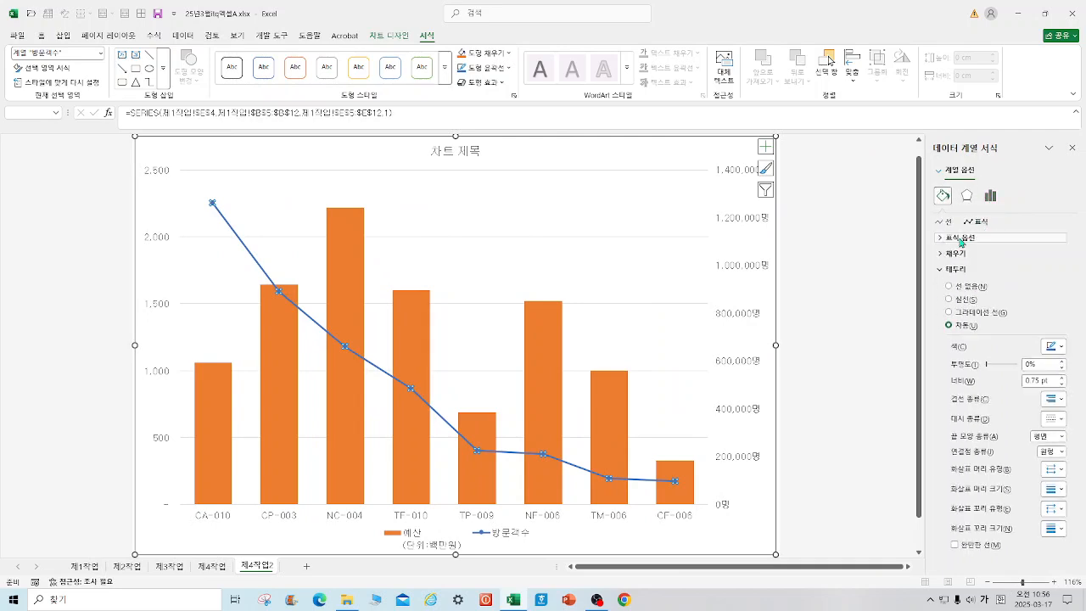
click(961, 240)
click(956, 282)
click(992, 295)
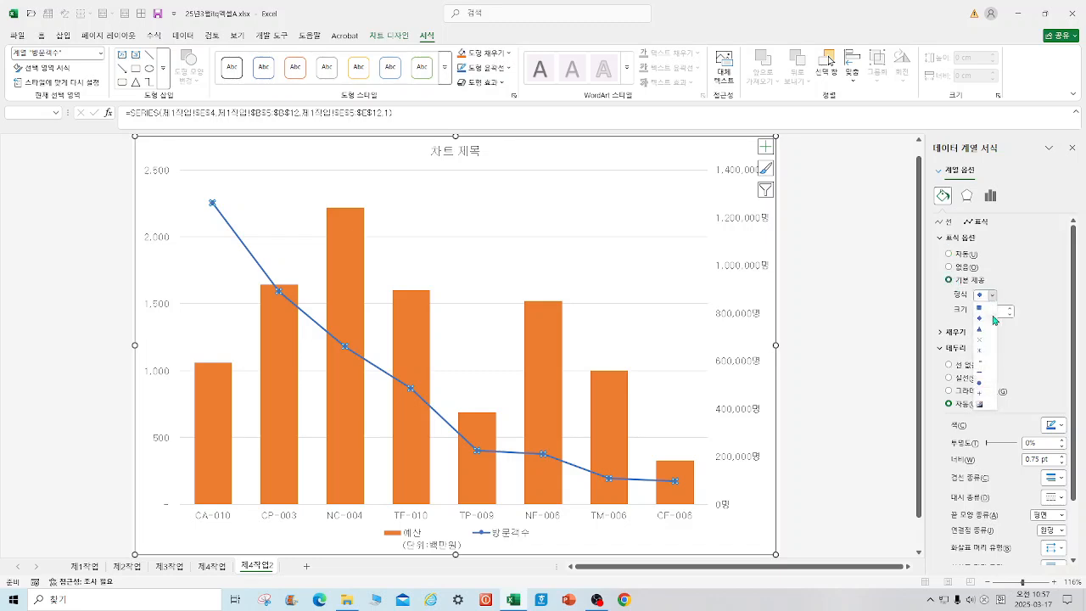
click(981, 318)
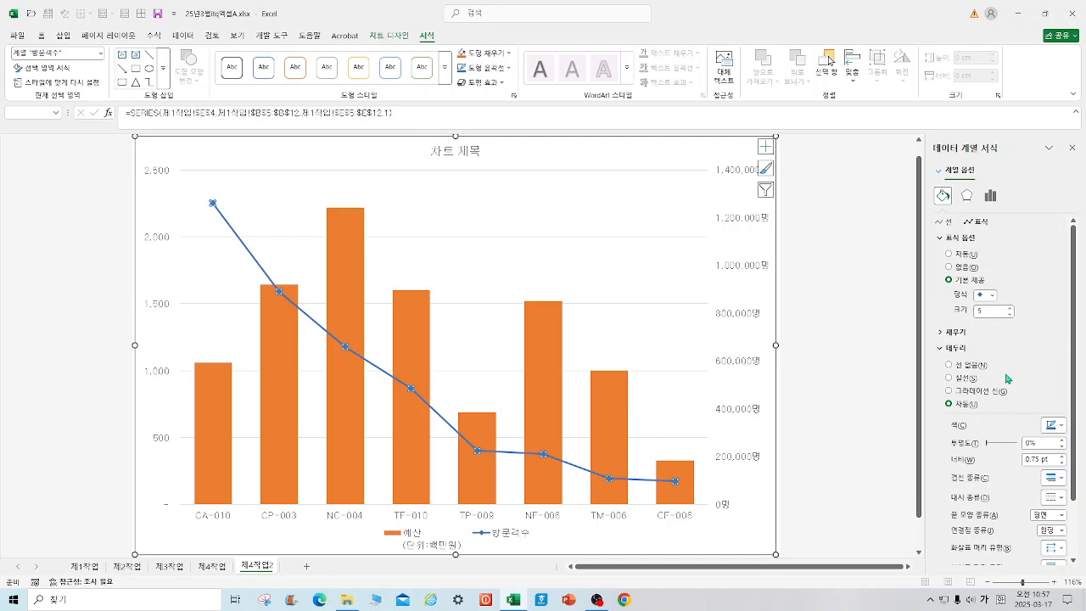
drag(987, 315, 965, 310)
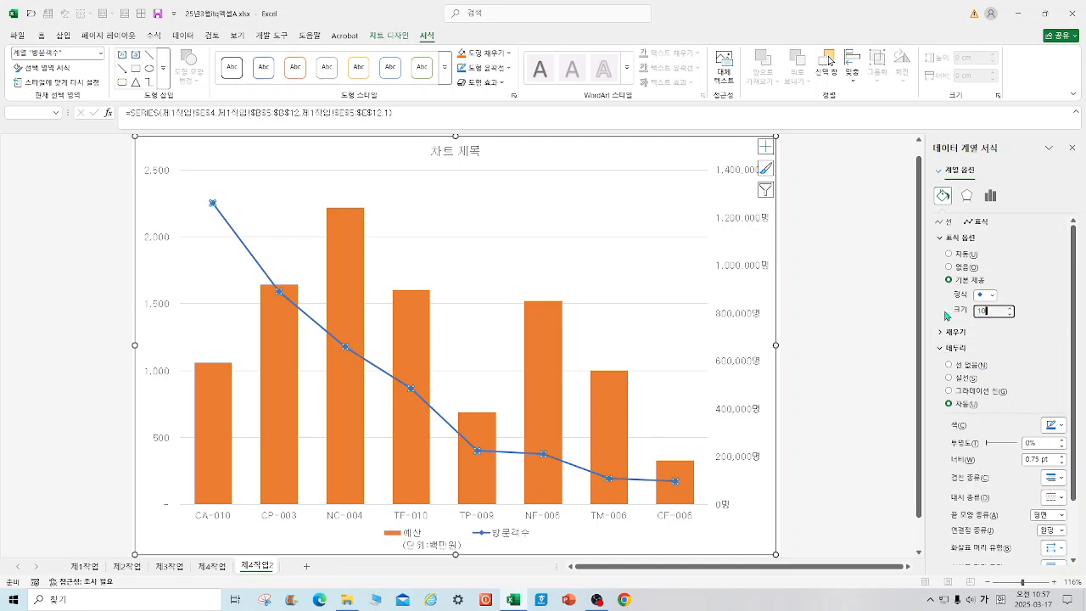
click(816, 510)
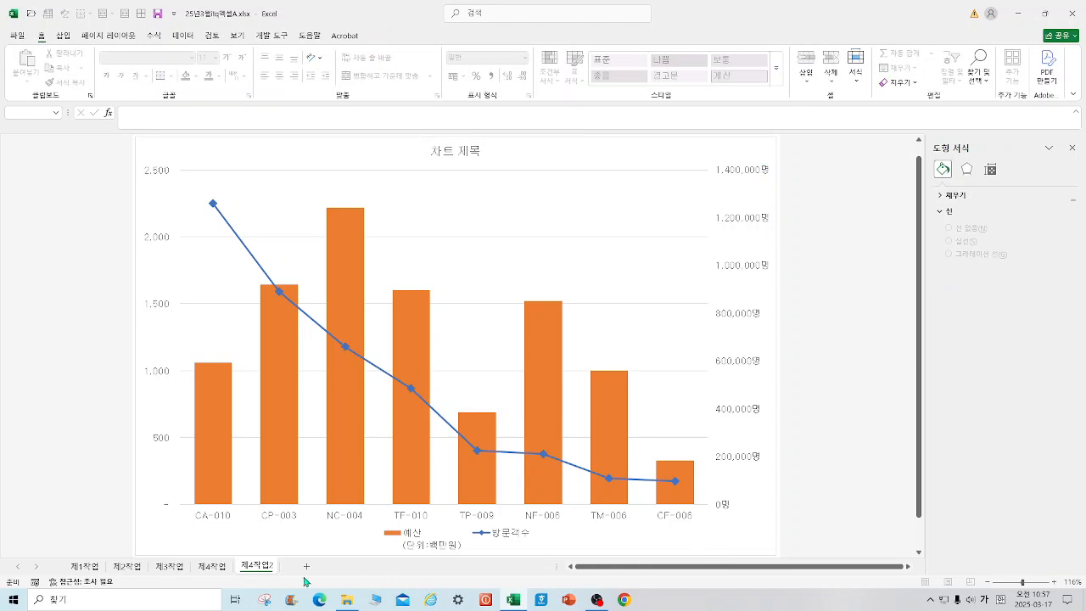
click(212, 566)
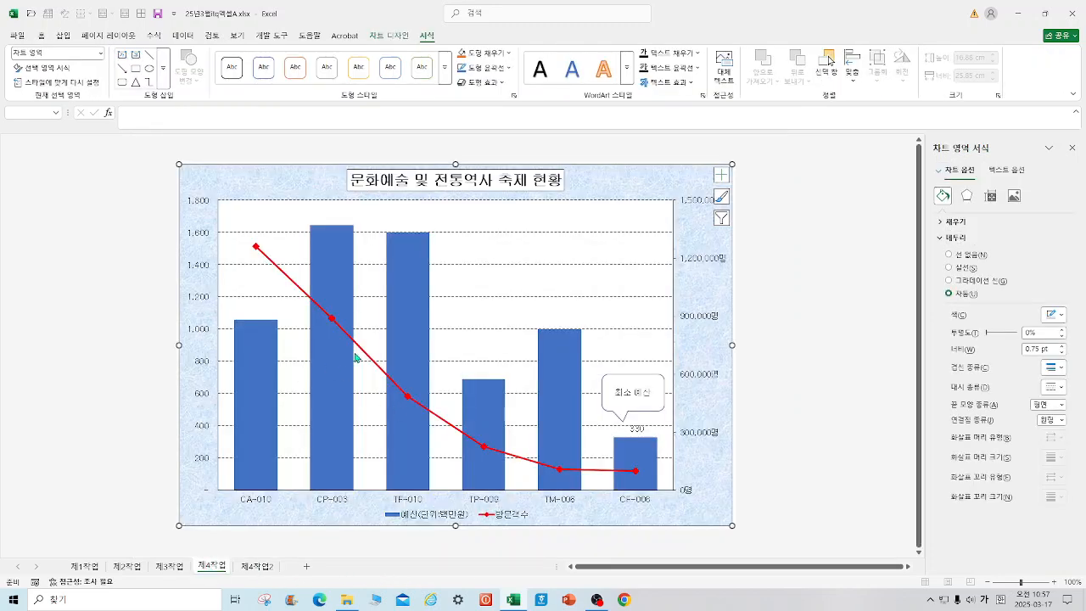
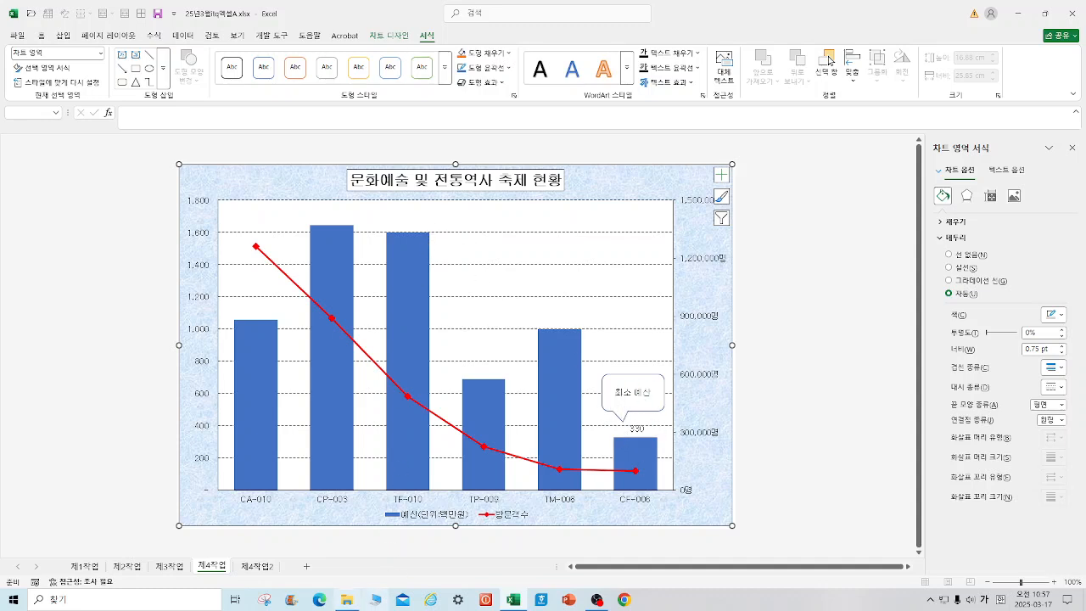
Step: Replace the chart title in 제4작업2 with 문화예술 및 전통역사 축제현황
click(254, 568)
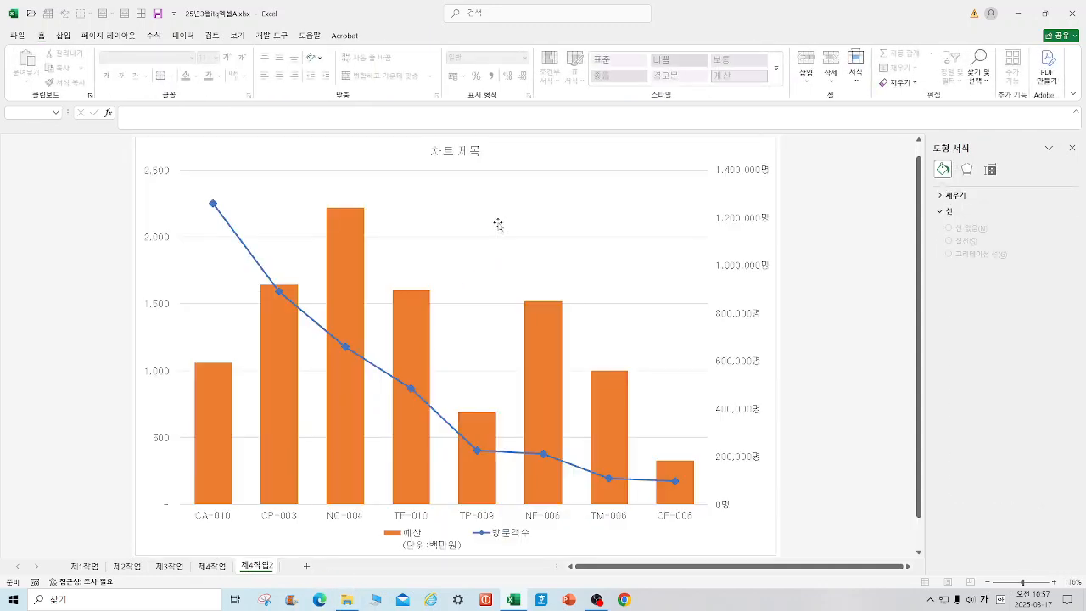
click(456, 152)
drag(432, 150, 495, 157)
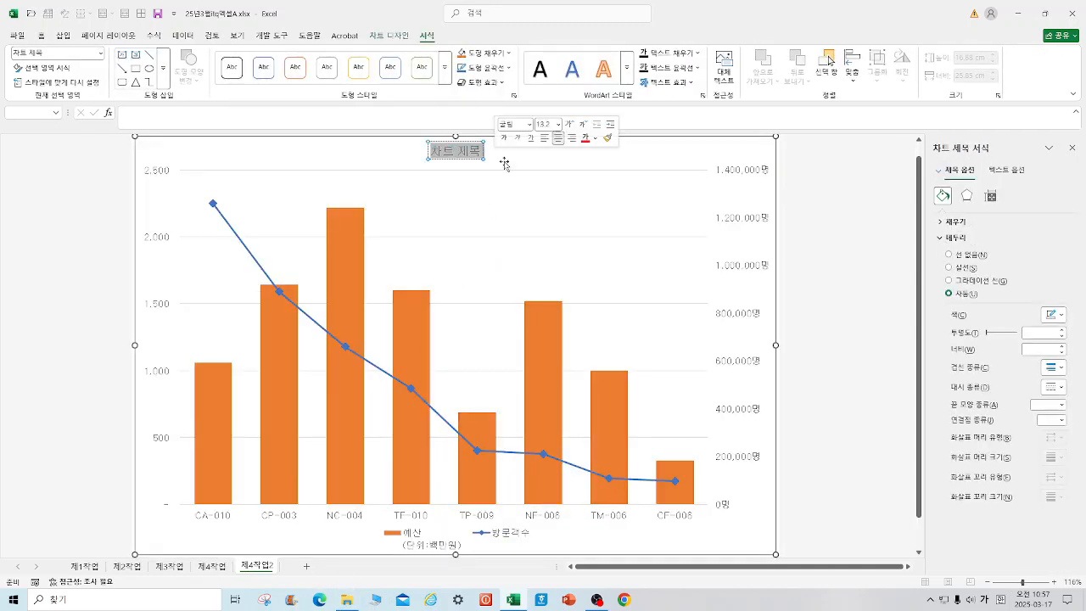
key(Delete)
text(문화예)
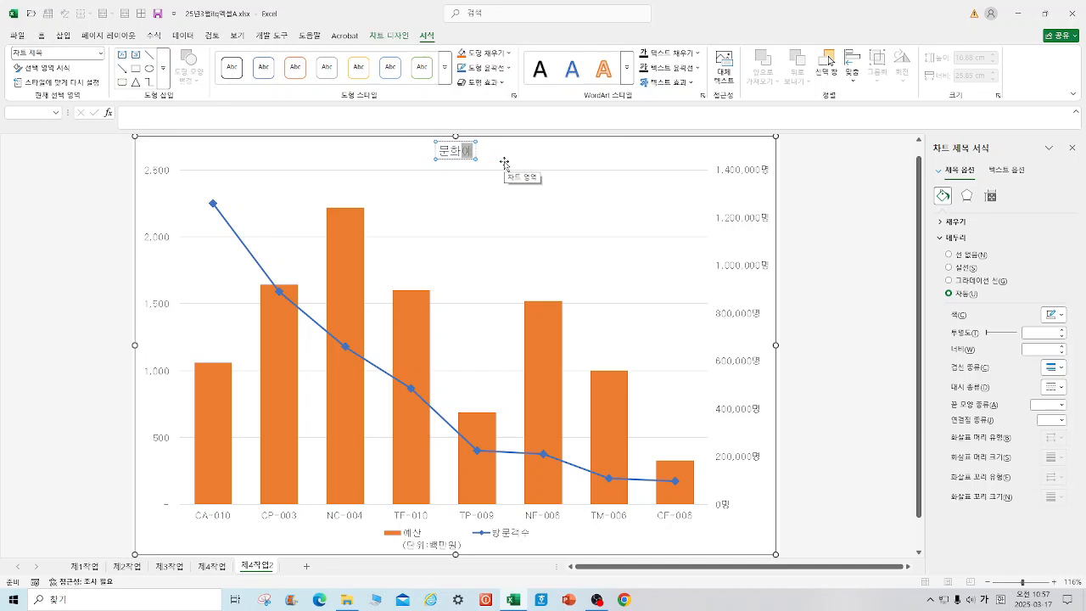
text(술 및 ㅈ)
text(전통역사 축제)
text(현황)
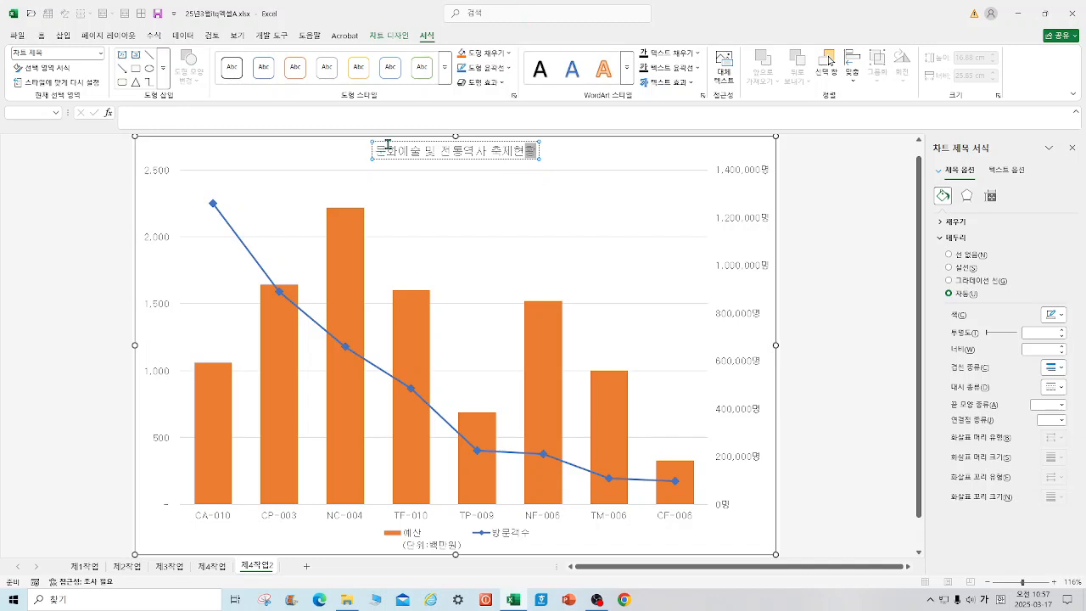
Step: Set the whole chart title to font size 20 and bold
drag(376, 152, 570, 153)
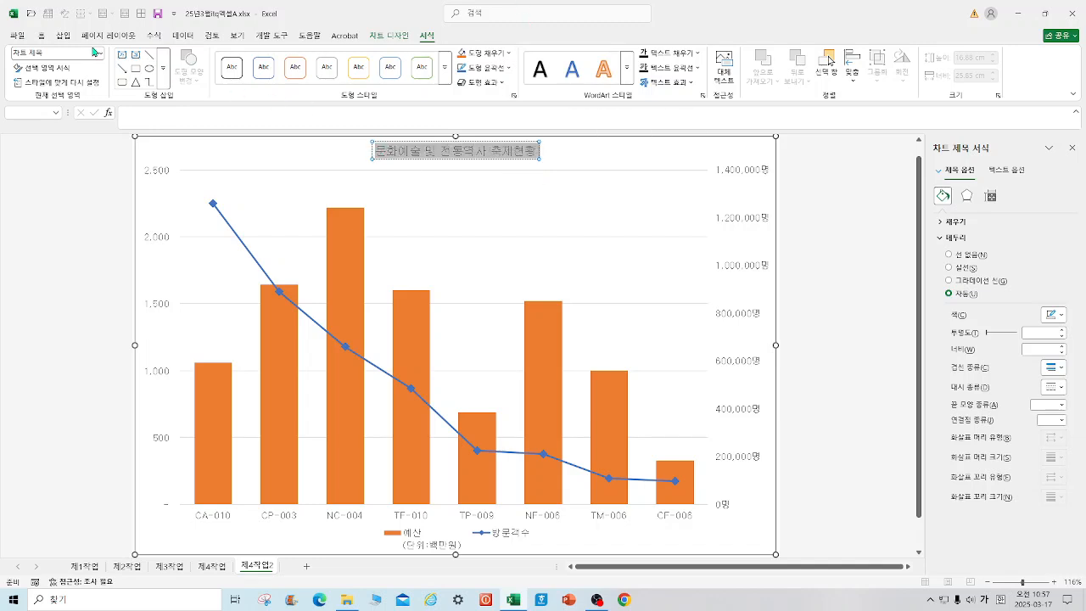
click(42, 36)
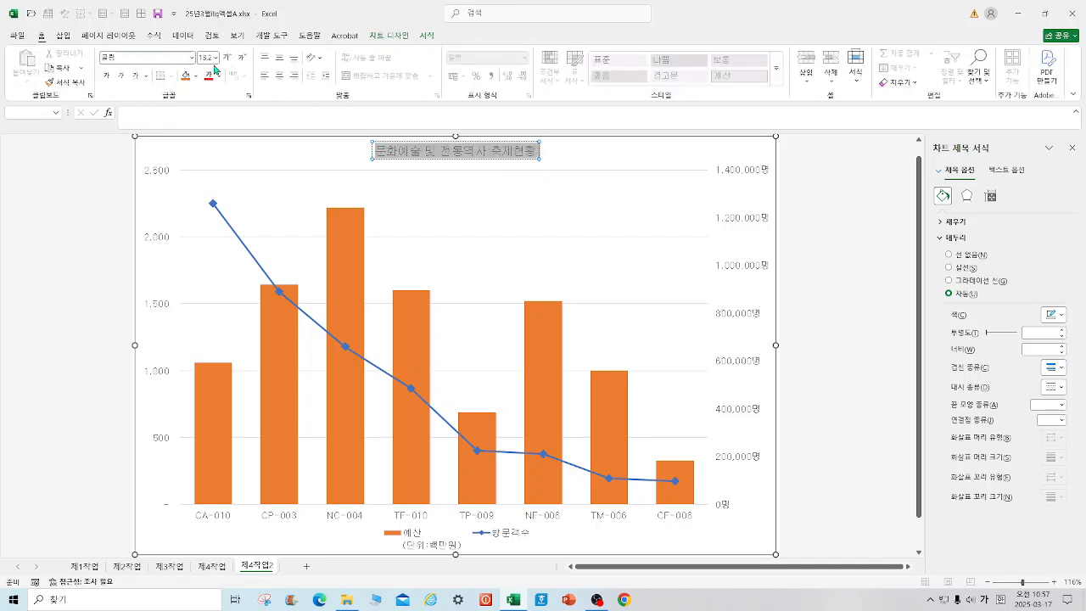
click(216, 58)
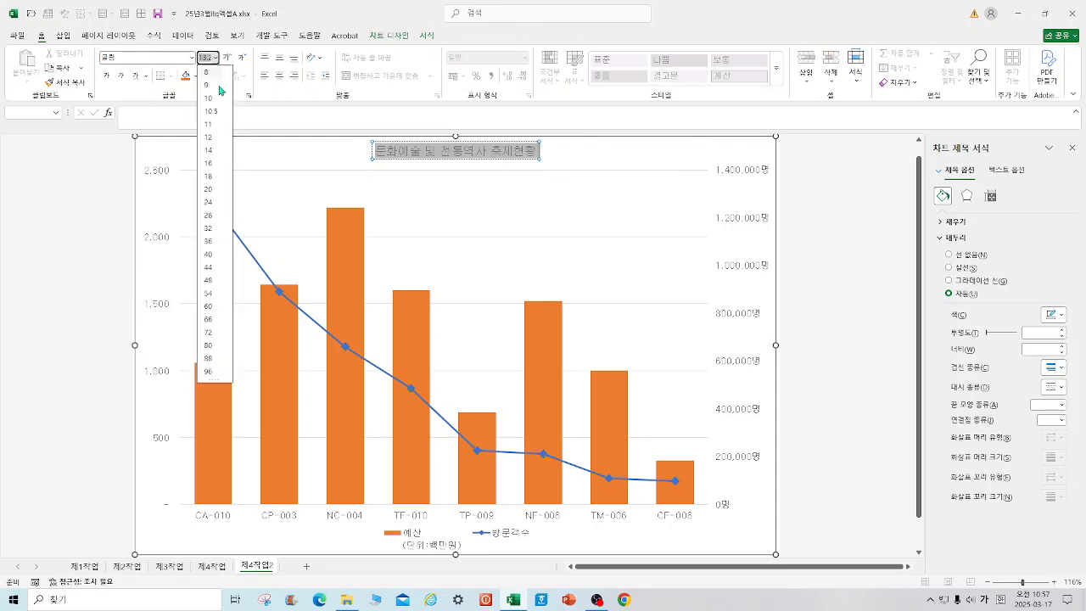
click(209, 193)
click(107, 77)
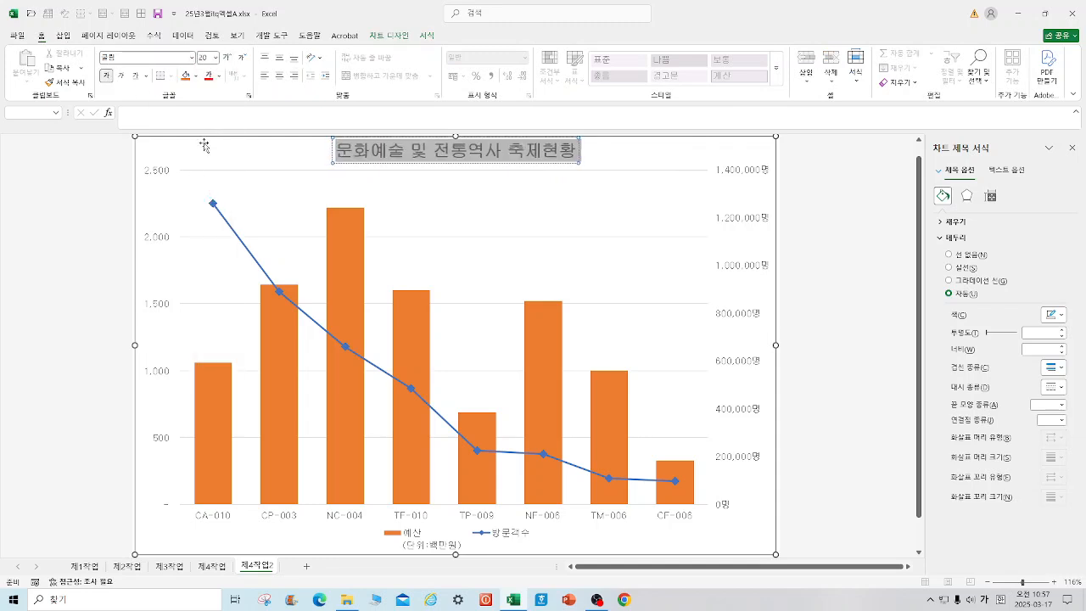
Step: Check the finished 제4작업 chart, and fill the chart area in 제4작업2 with the blue tissue paper (파랑 박엽지) texture
click(211, 565)
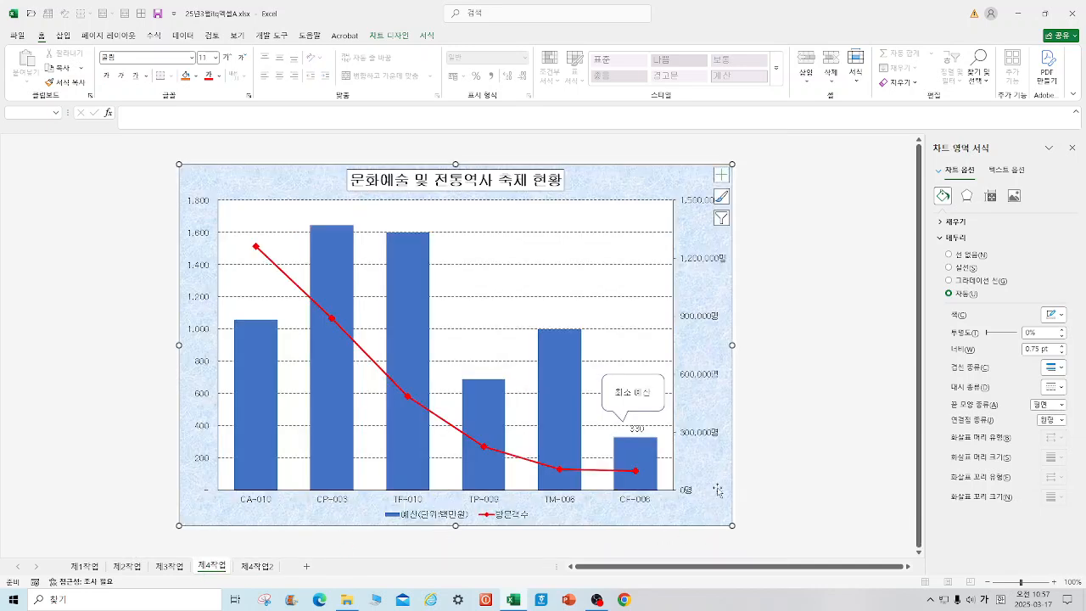
click(256, 566)
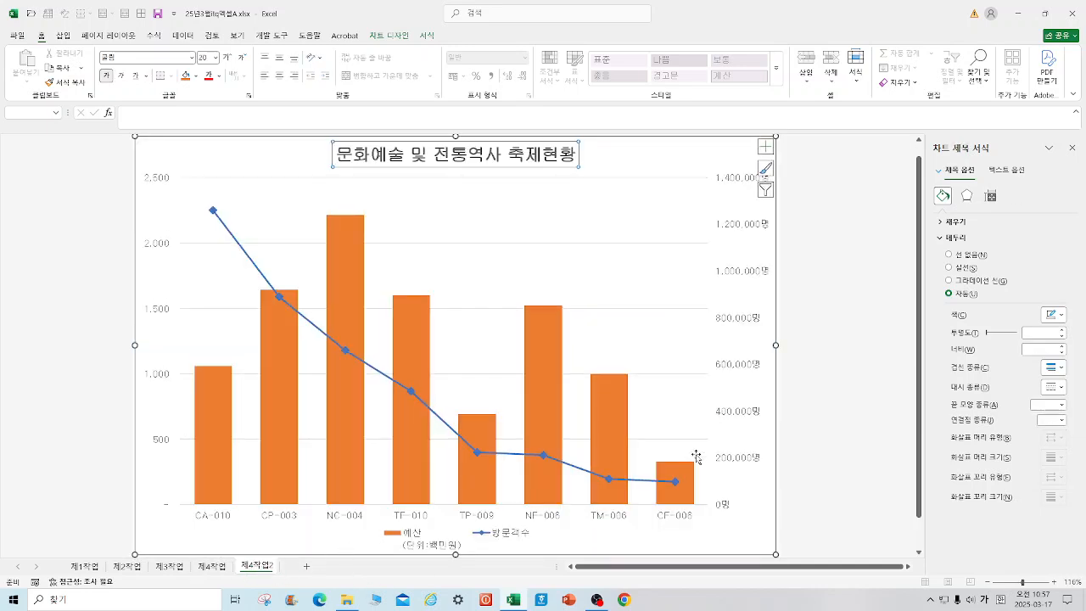
right_click(667, 543)
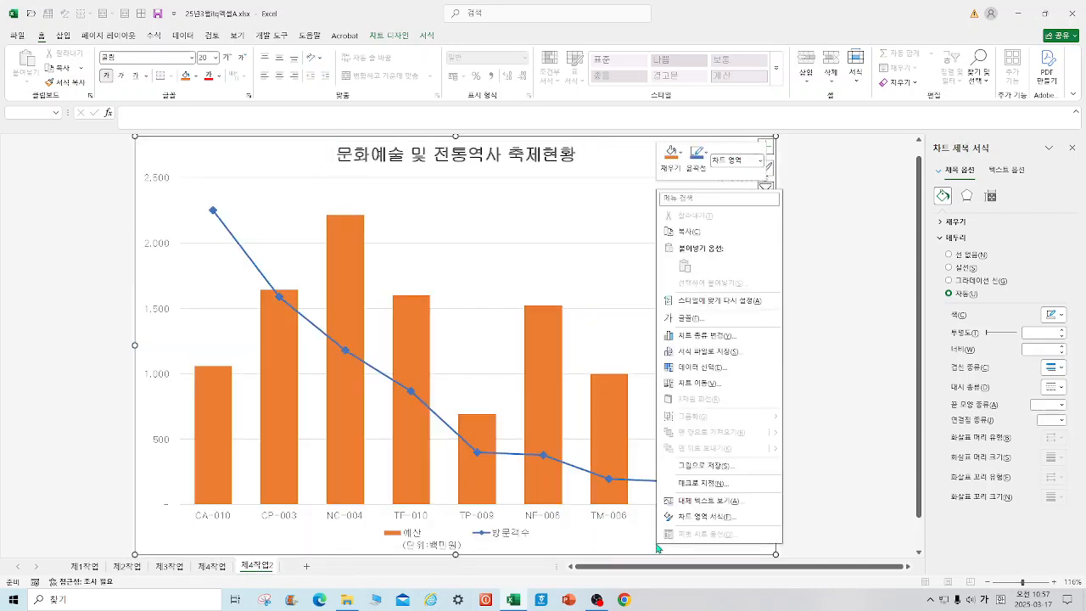
click(709, 523)
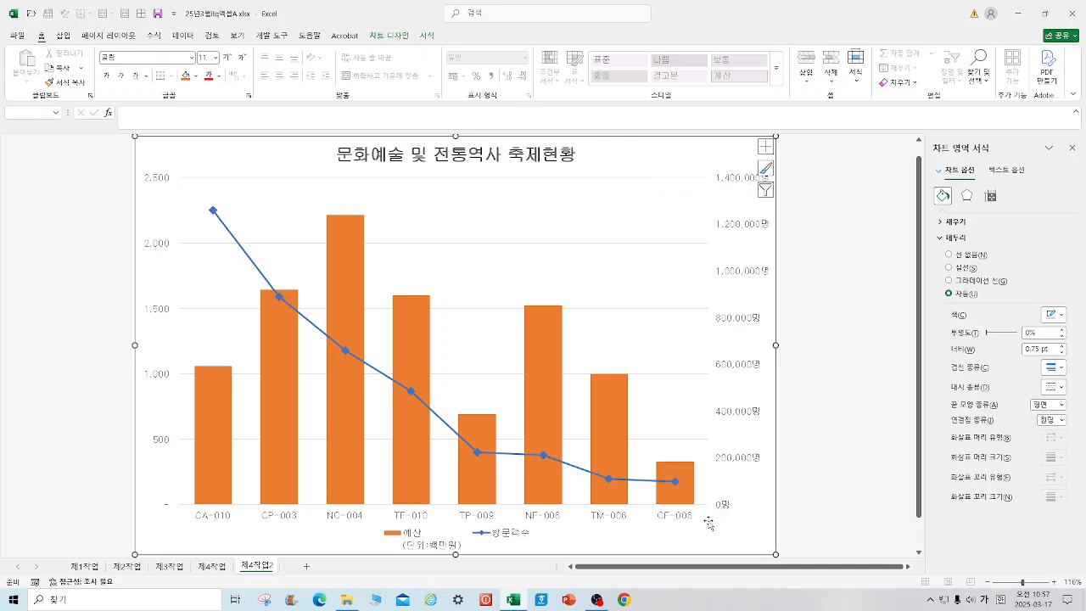
click(957, 222)
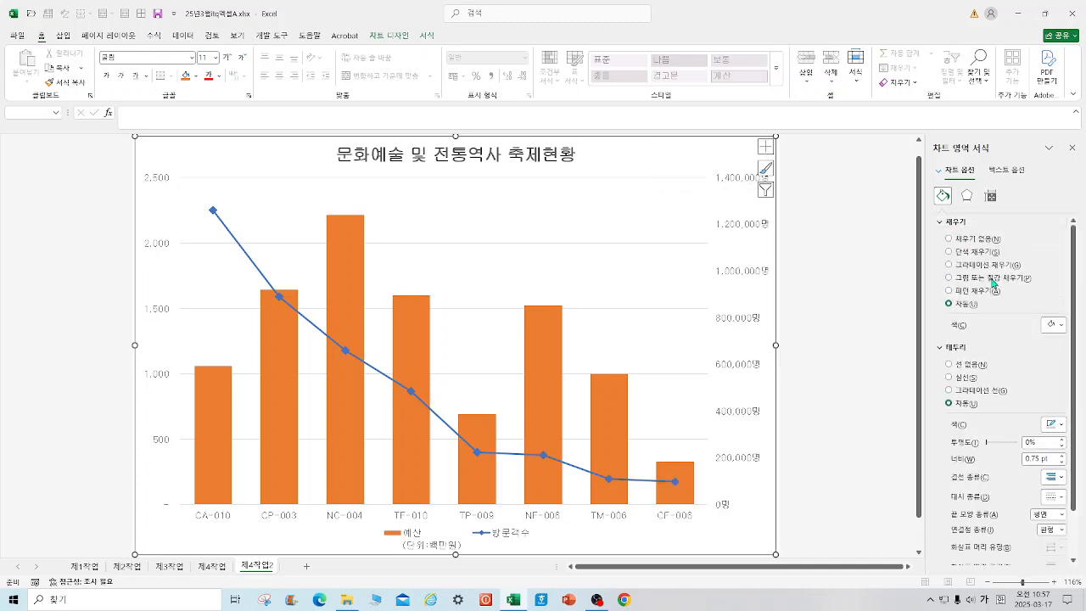
click(948, 277)
click(1062, 356)
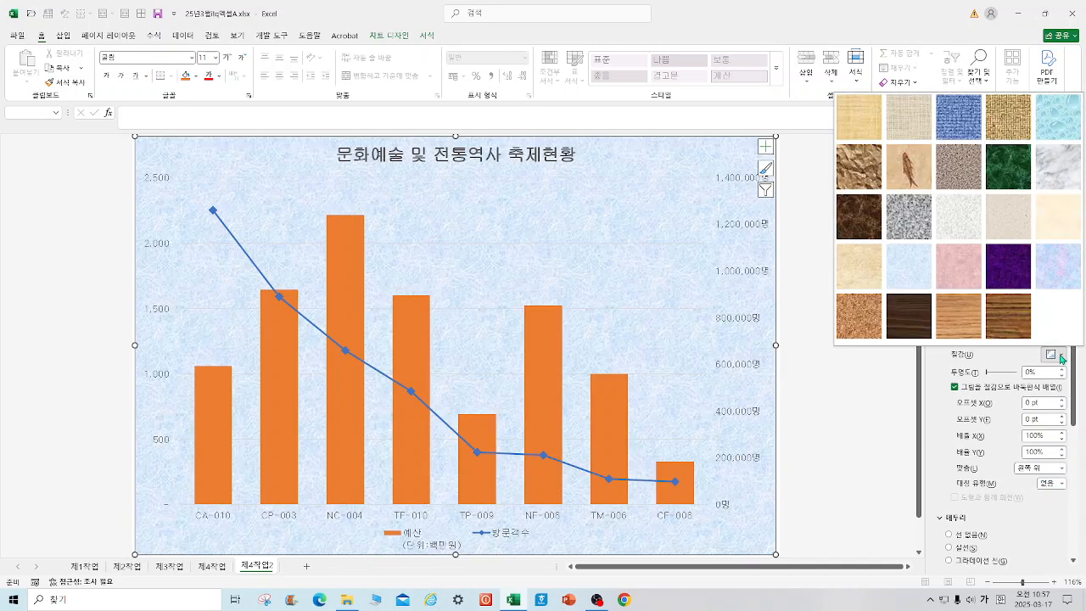
click(910, 269)
Step: Fill the chart's plot area with the white background theme color
right_click(543, 209)
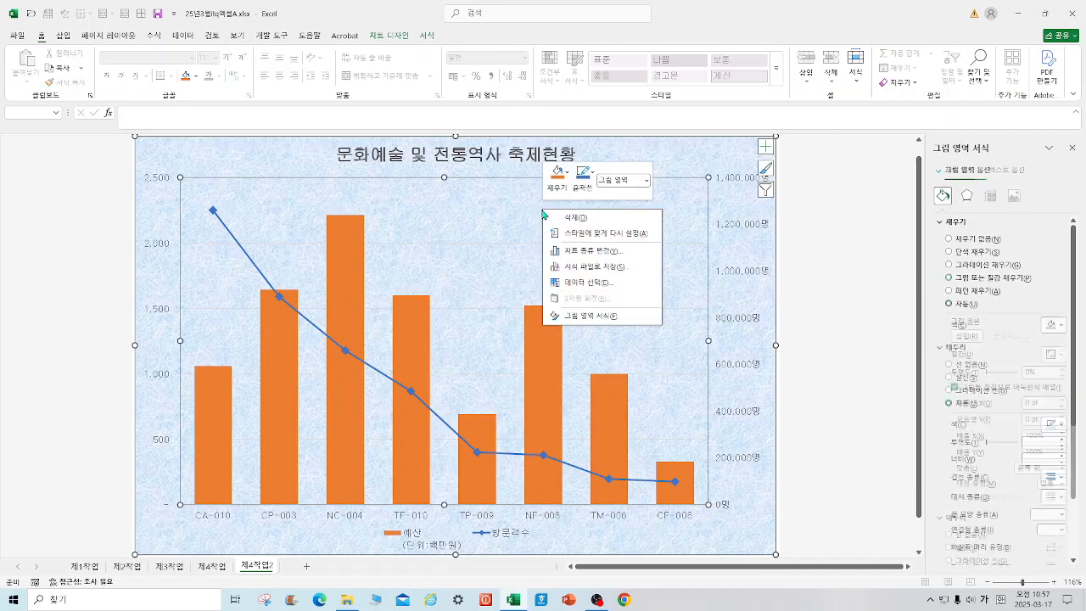
click(558, 174)
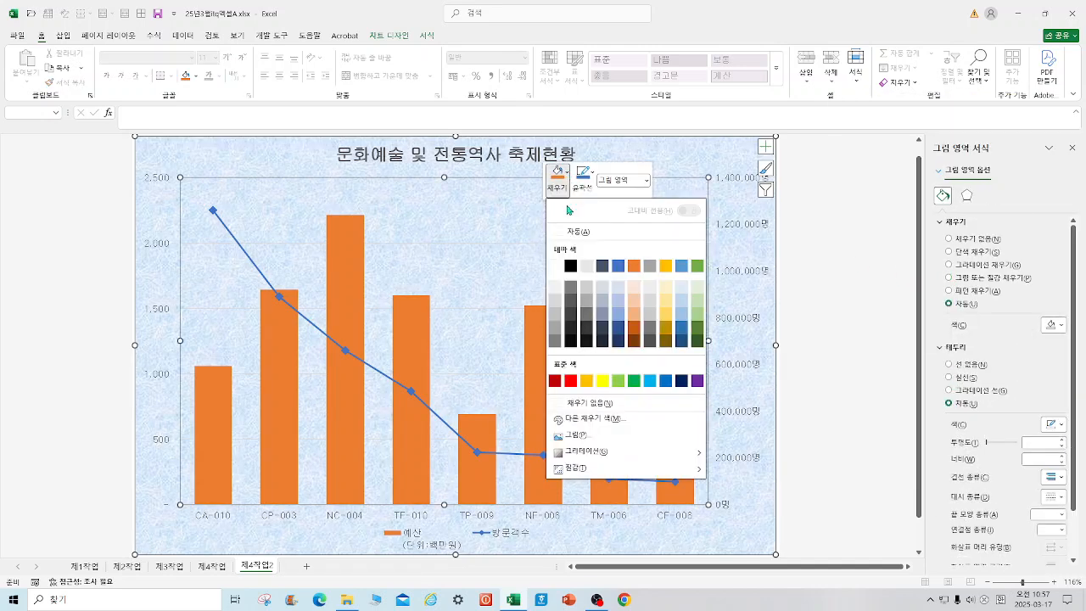
click(554, 266)
Step: Format the horizontal major gridlines as dashed (파선) lines in the black theme color
right_click(565, 243)
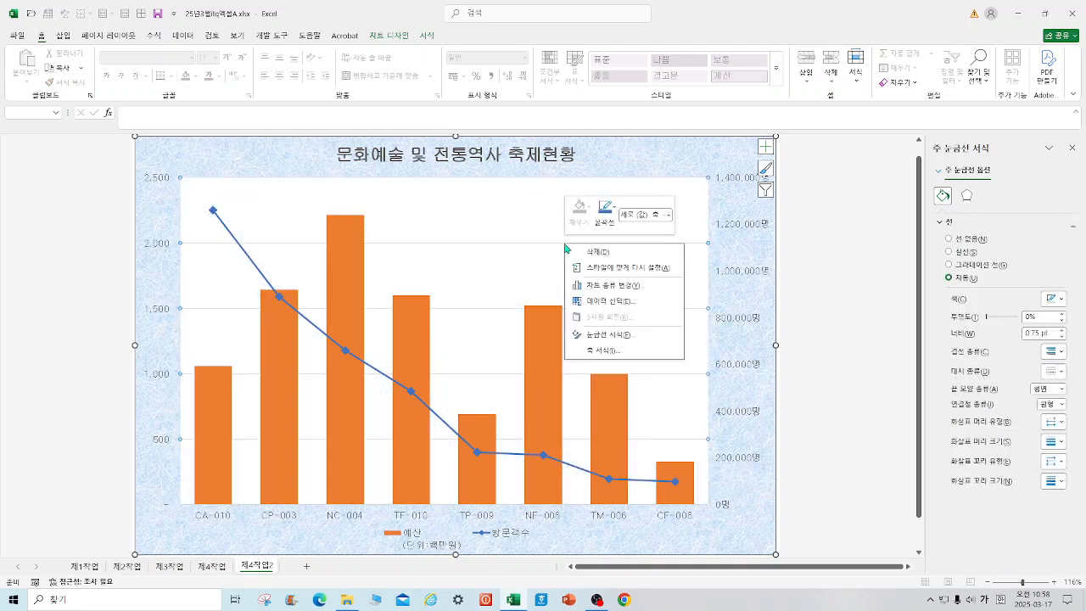
click(622, 336)
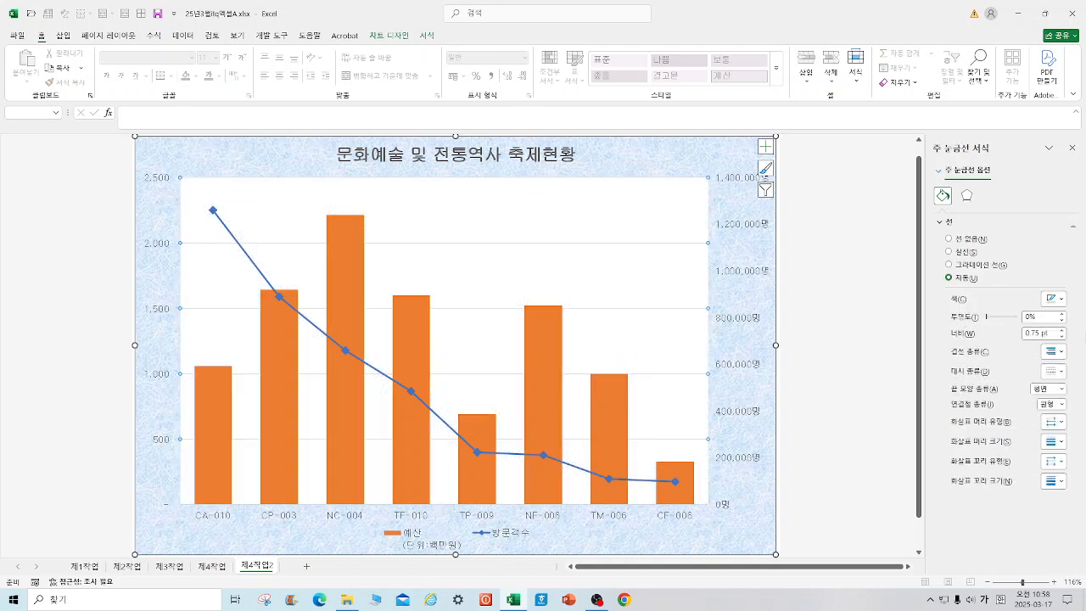
click(1057, 371)
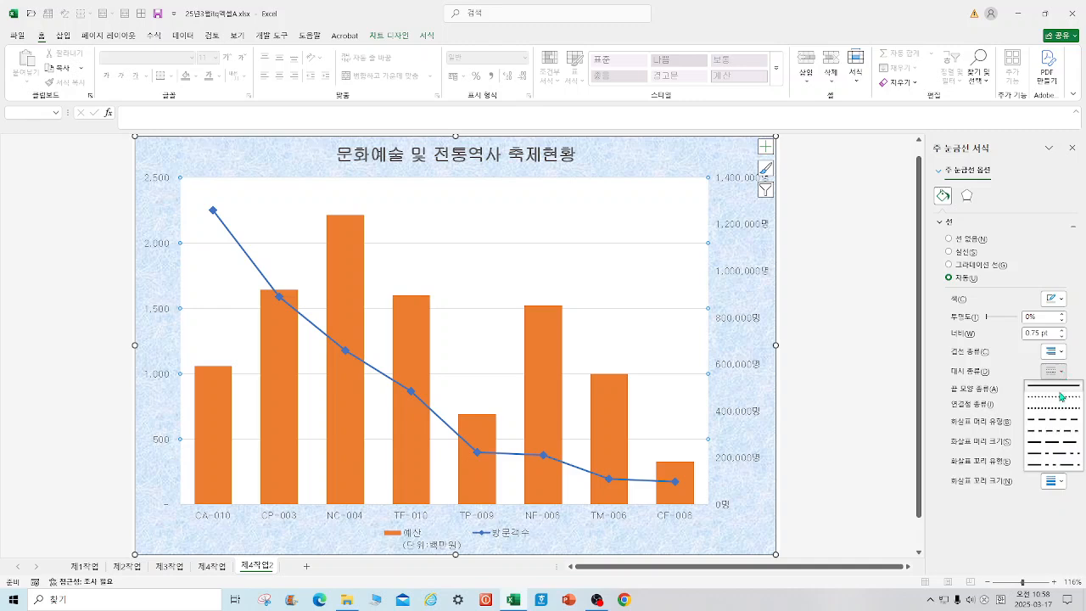
click(1067, 421)
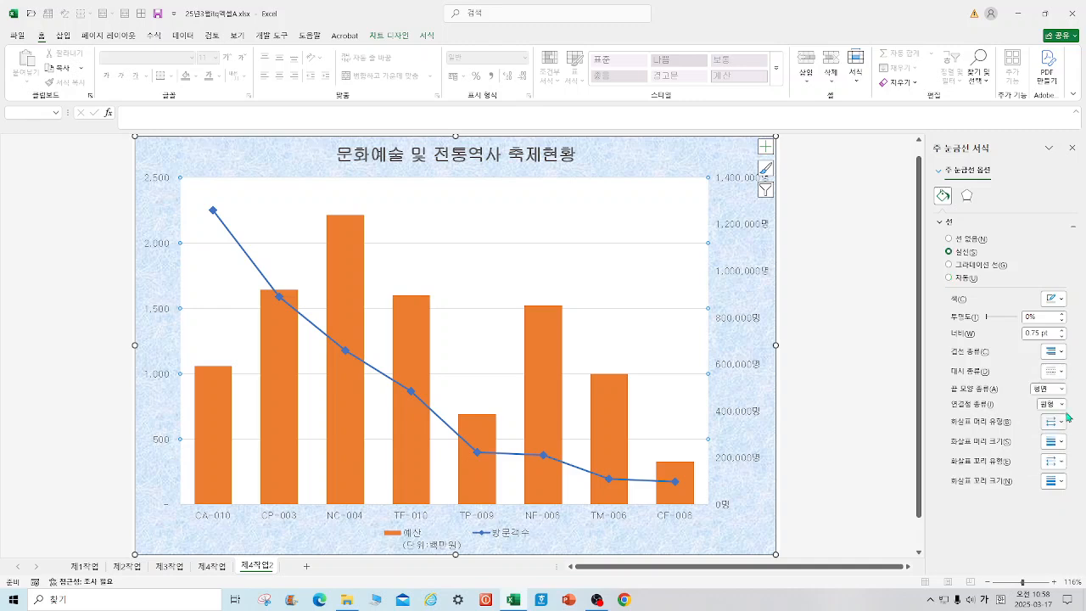
click(1064, 302)
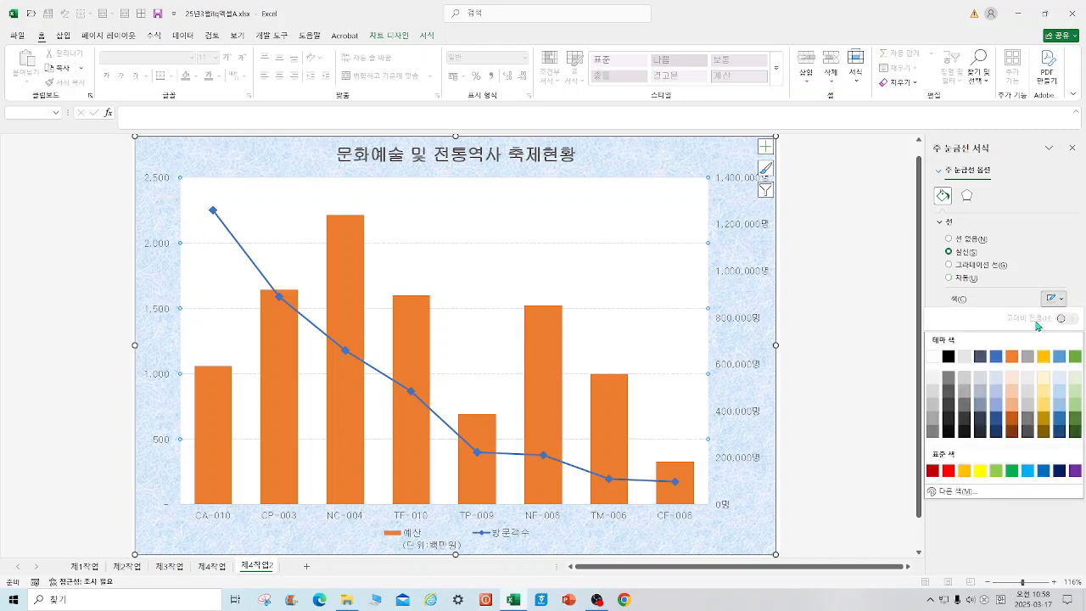
click(949, 360)
click(851, 363)
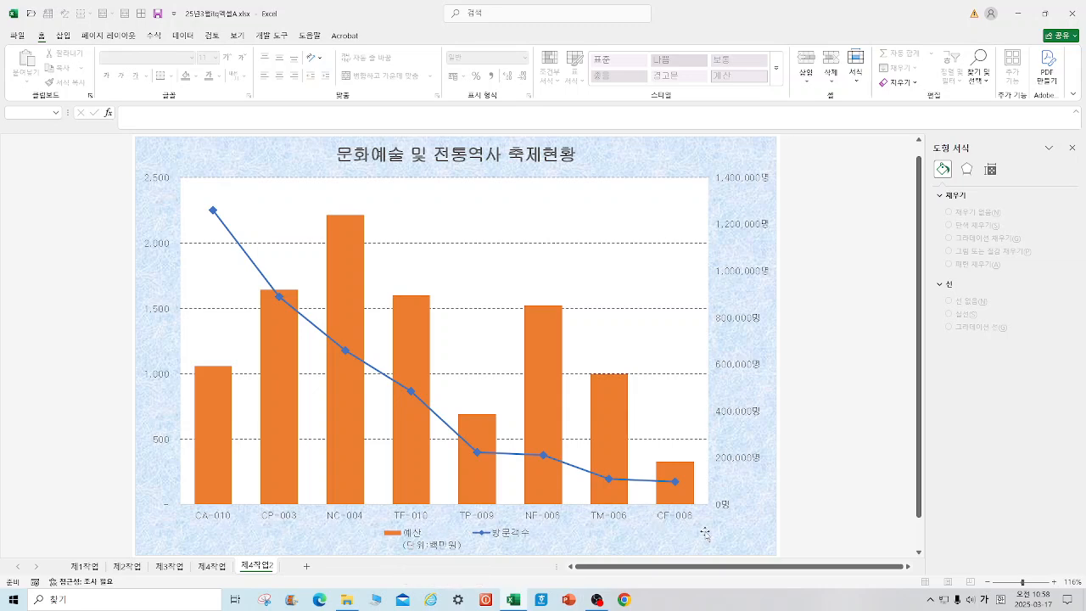
Step: Compare with the 제4작업 chart, and exclude the NC-004 category from the 제4작업2 chart's source data
click(210, 567)
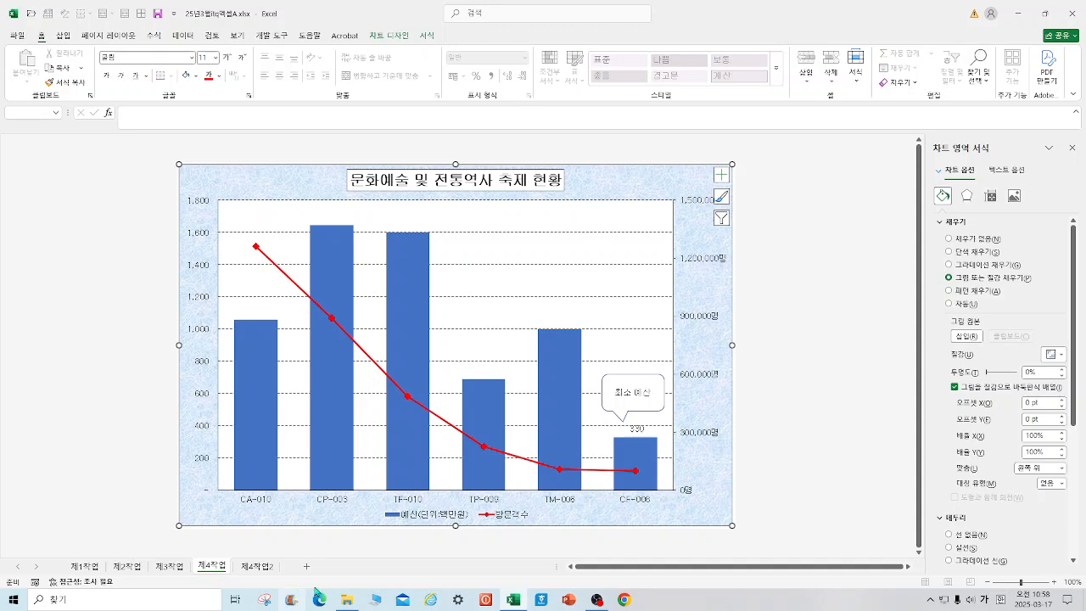
click(253, 568)
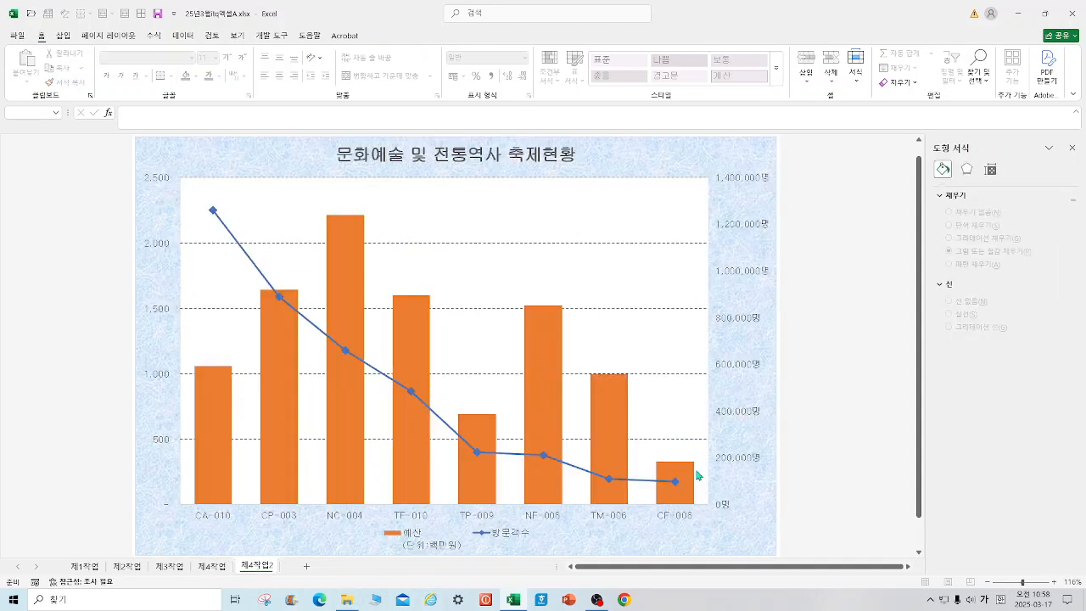
right_click(673, 290)
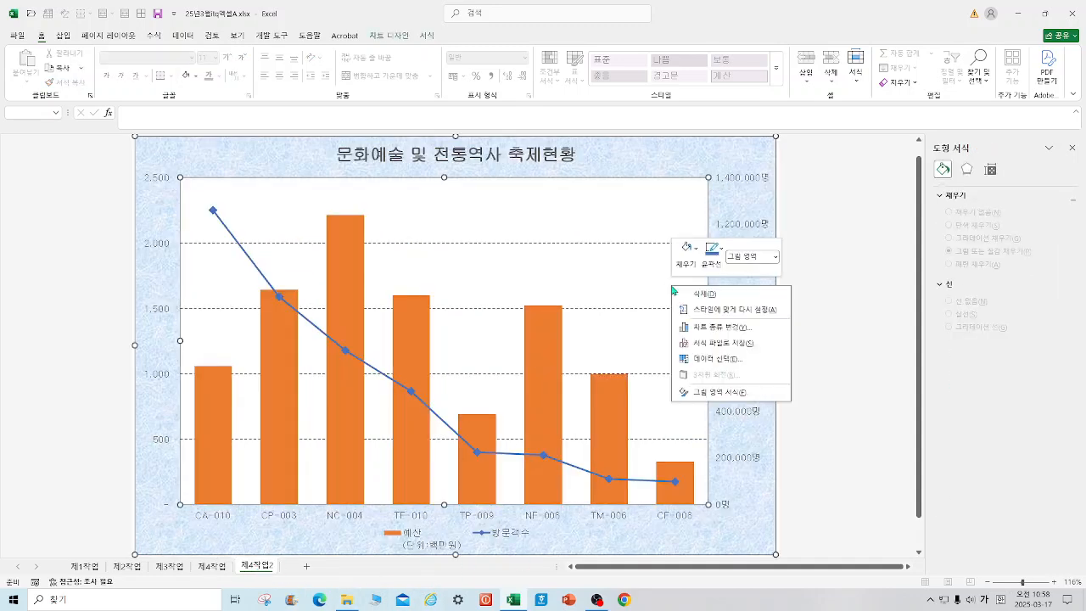
click(717, 359)
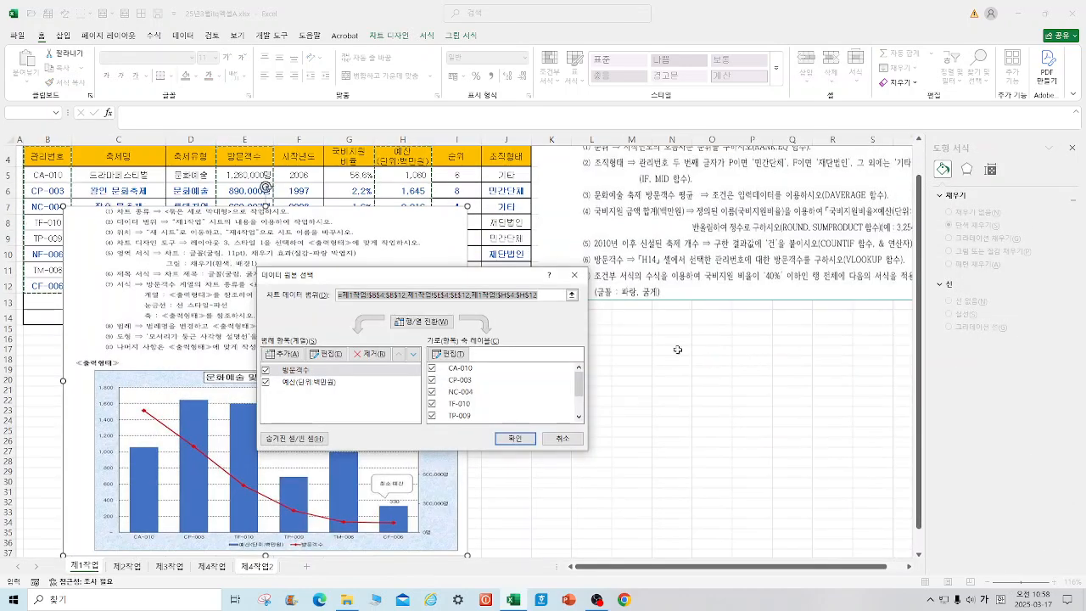
drag(510, 282, 715, 314)
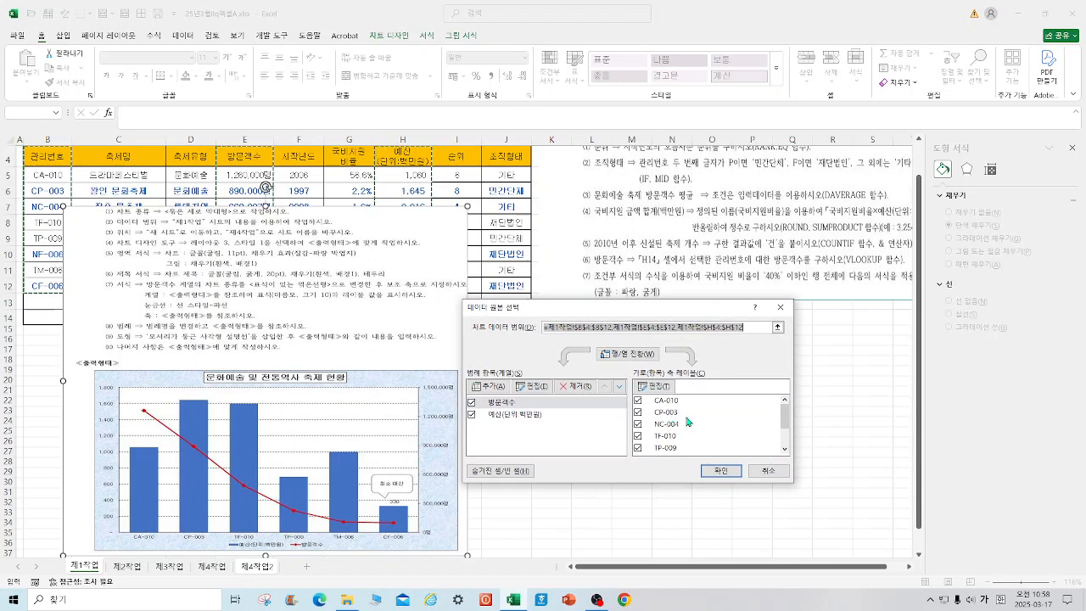
click(639, 425)
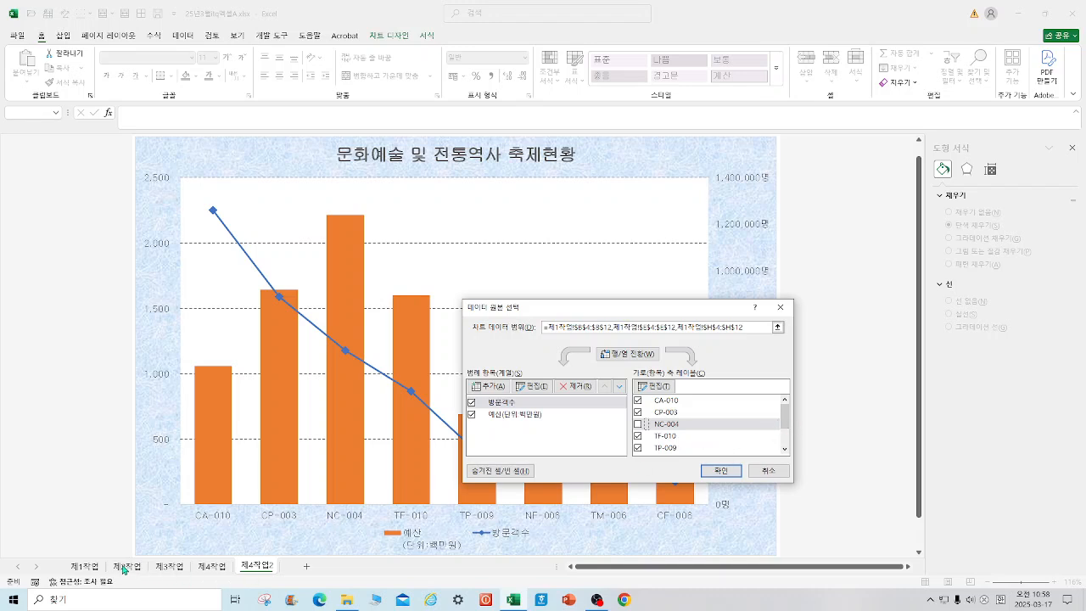
click(787, 433)
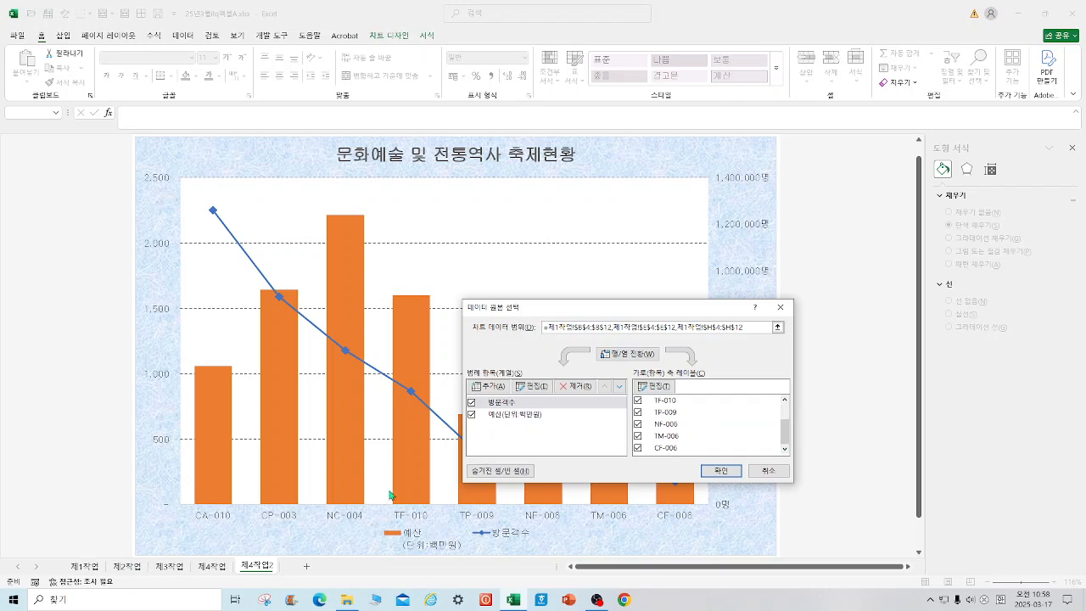
Step: Rename the budget series 예산(단위:백만원) so its legend name fits one line, and bring up the 제4작업 chart for comparison
click(524, 416)
click(533, 386)
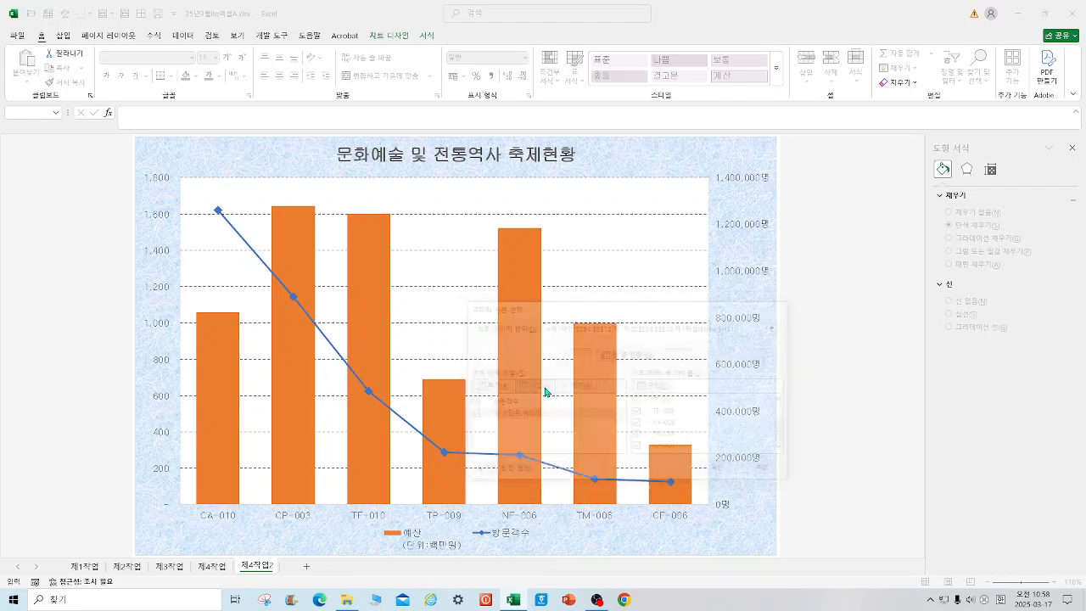
key(BackSpace)
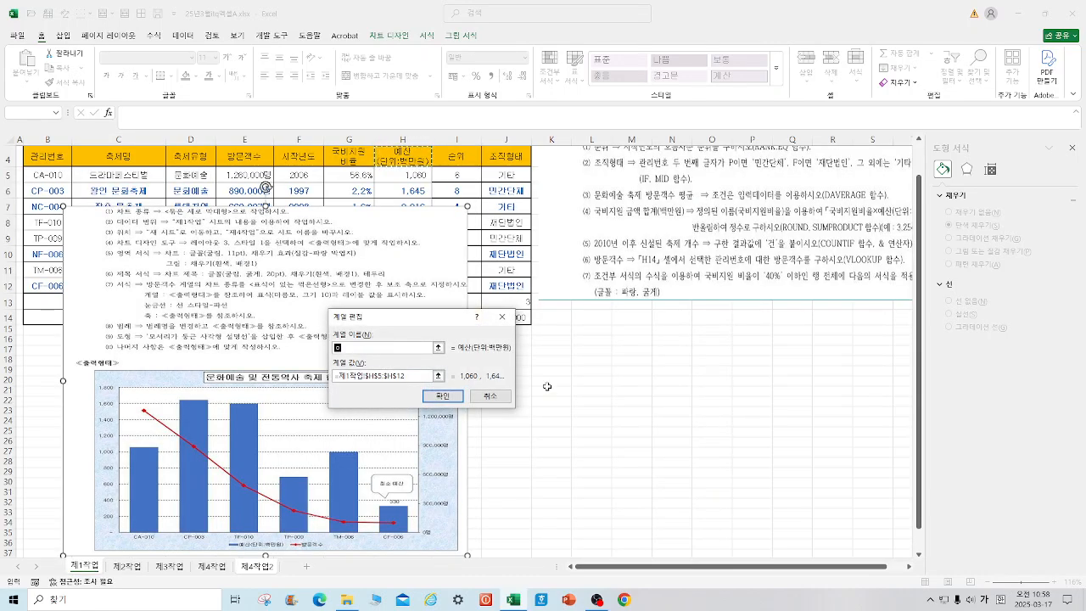
text(예산(단위:백만원)
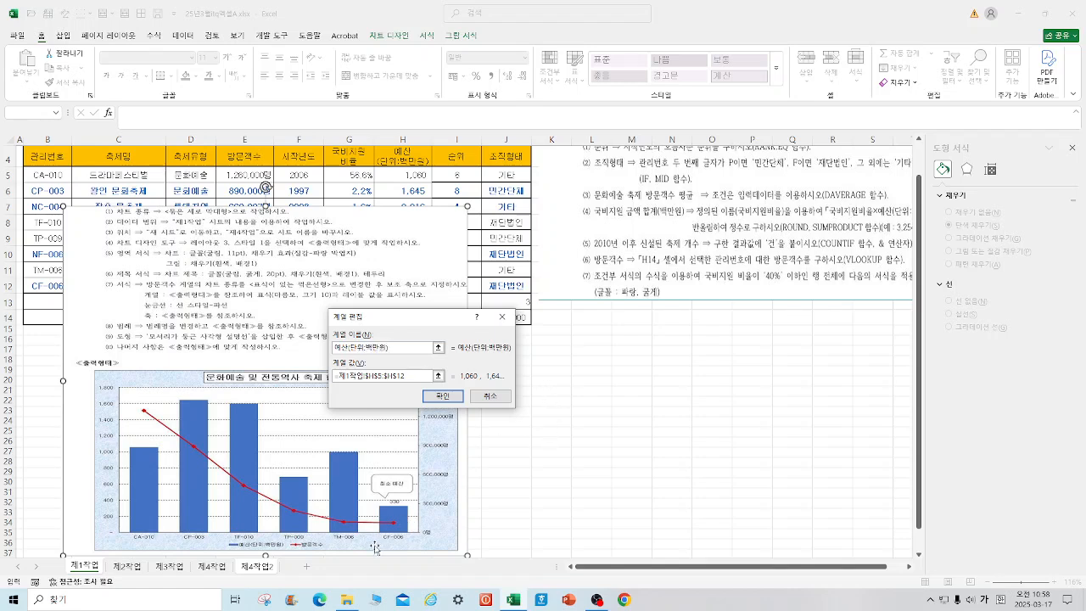
click(442, 395)
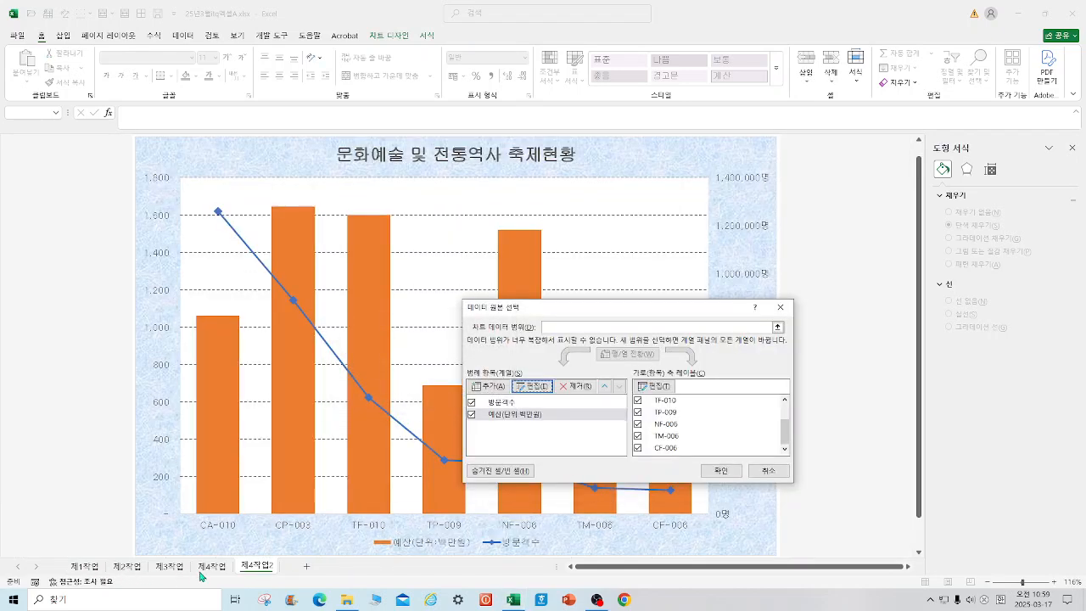
click(768, 470)
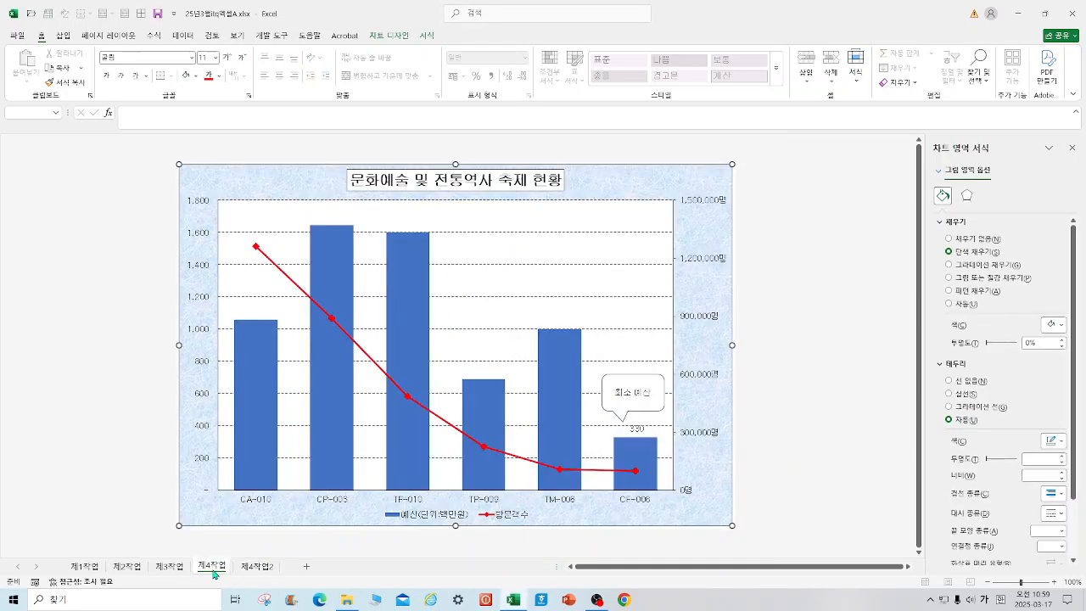
click(212, 566)
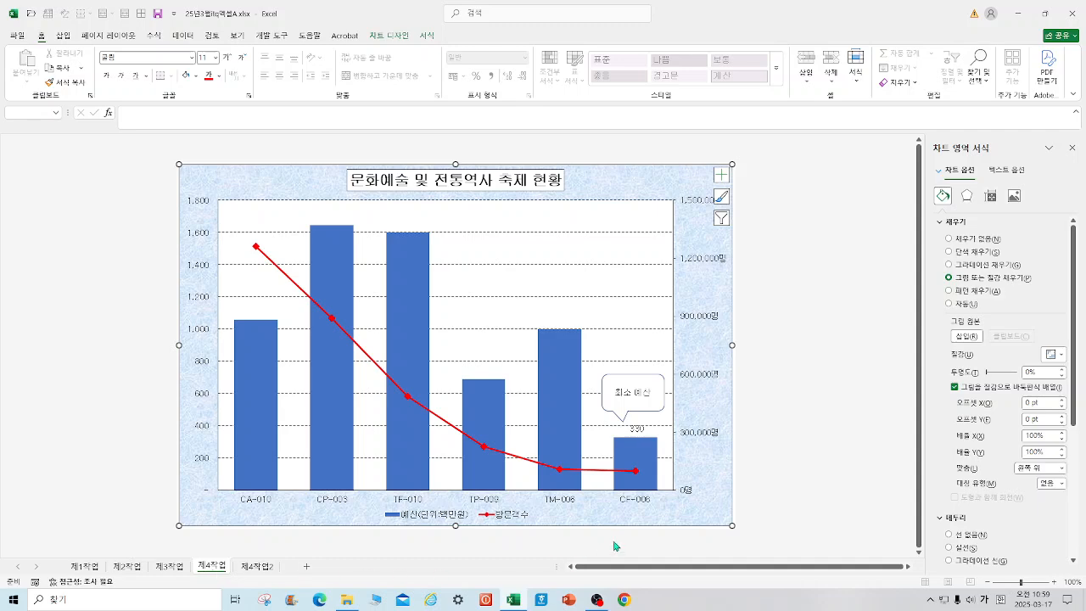
Step: Exclude the NF-006 category from the 제4작업2 chart's source data
click(257, 567)
right_click(756, 192)
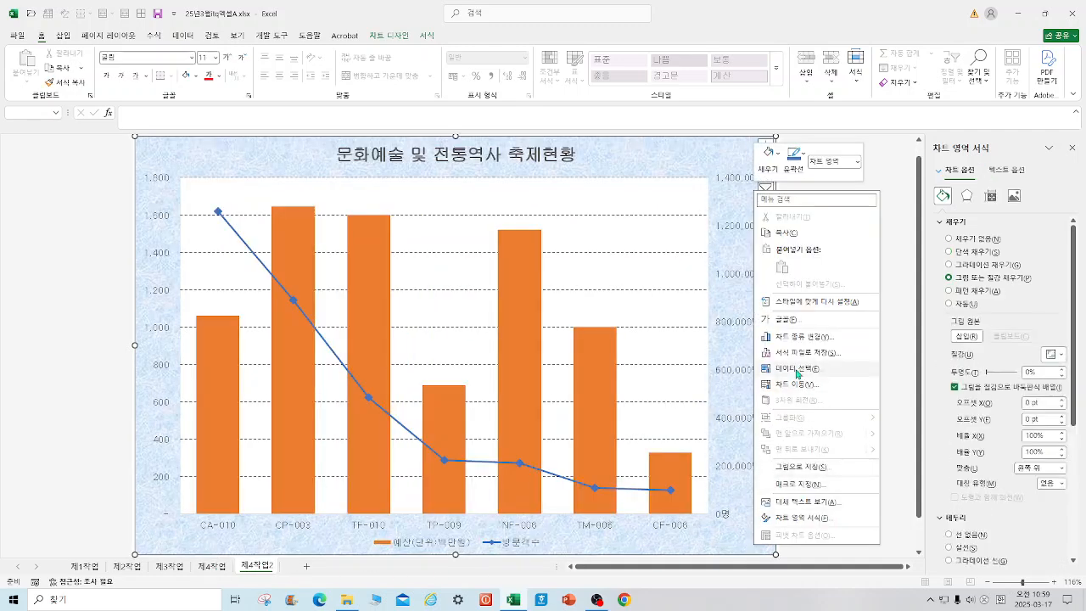
click(798, 370)
scroll(779, 432, down, 1)
click(639, 424)
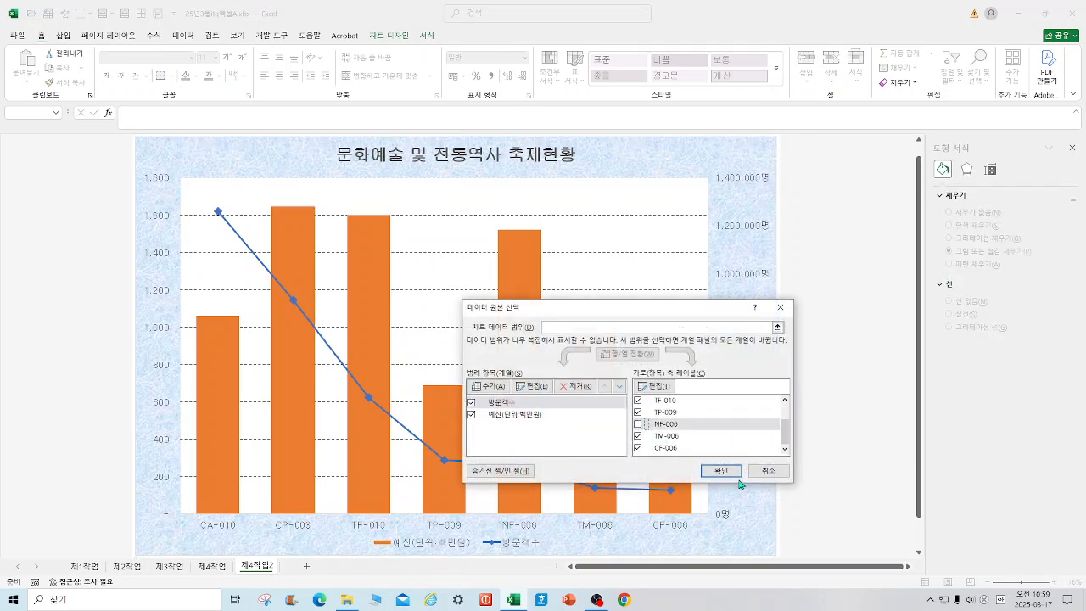
click(720, 470)
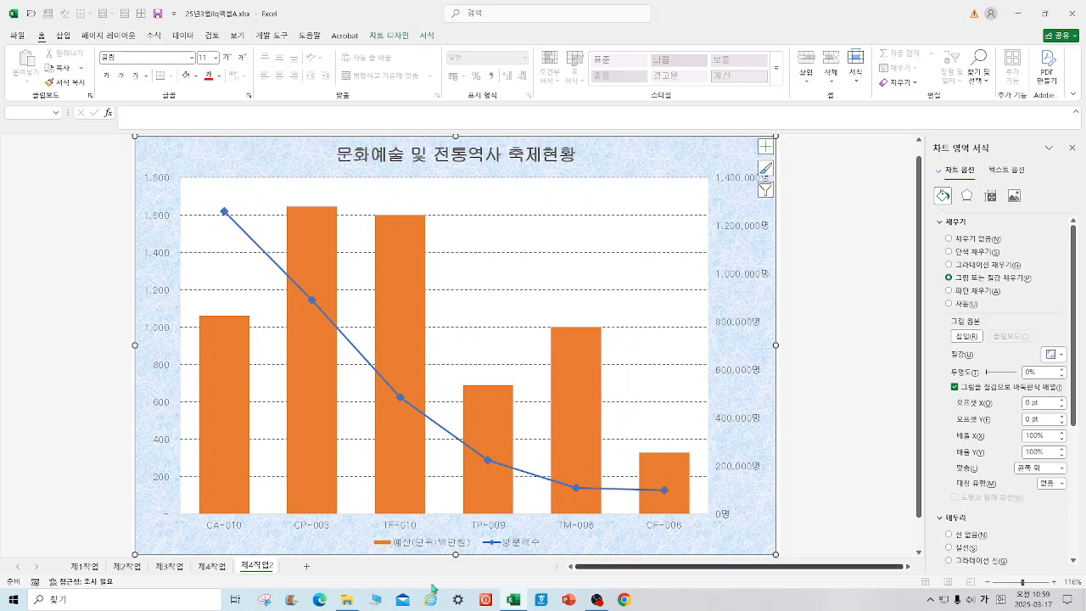
Step: Compare with the 제4작업 chart, and add a data label to only the CF-006 budget column in 제4작업2
click(213, 567)
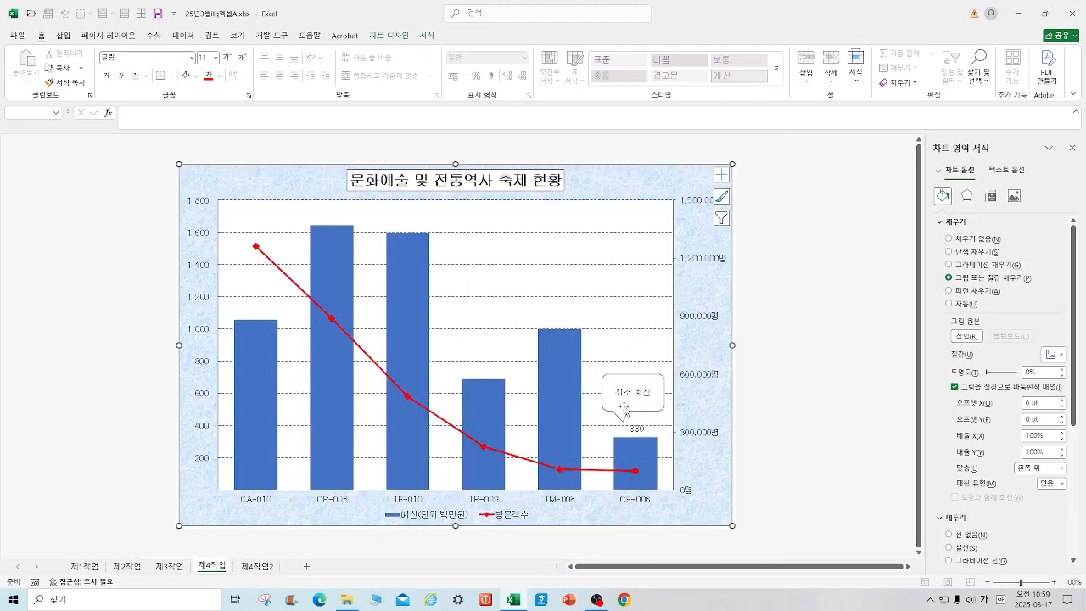
click(257, 569)
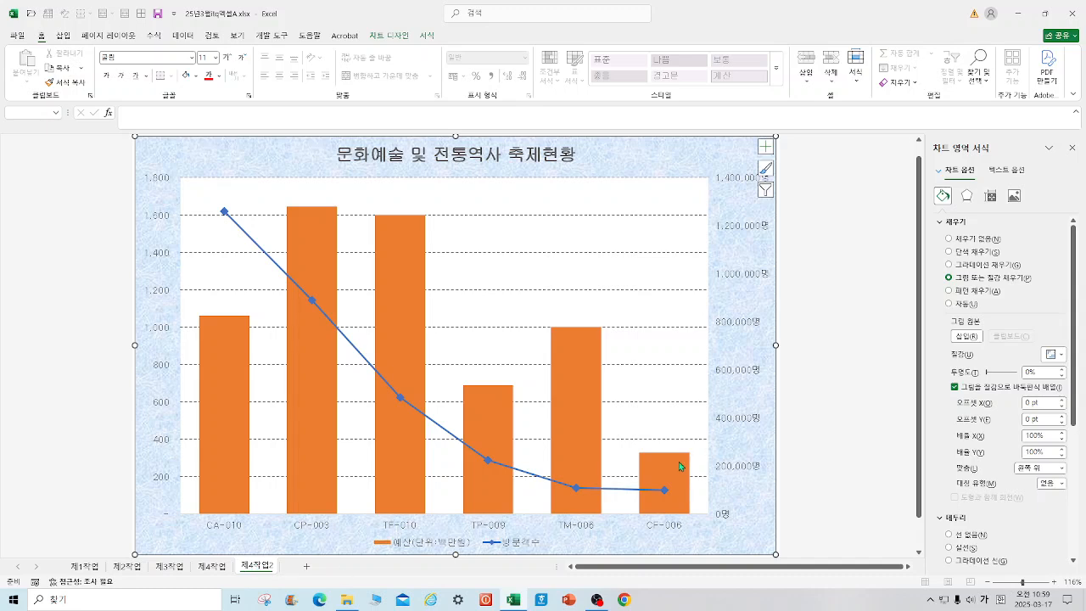
click(680, 466)
right_click(673, 476)
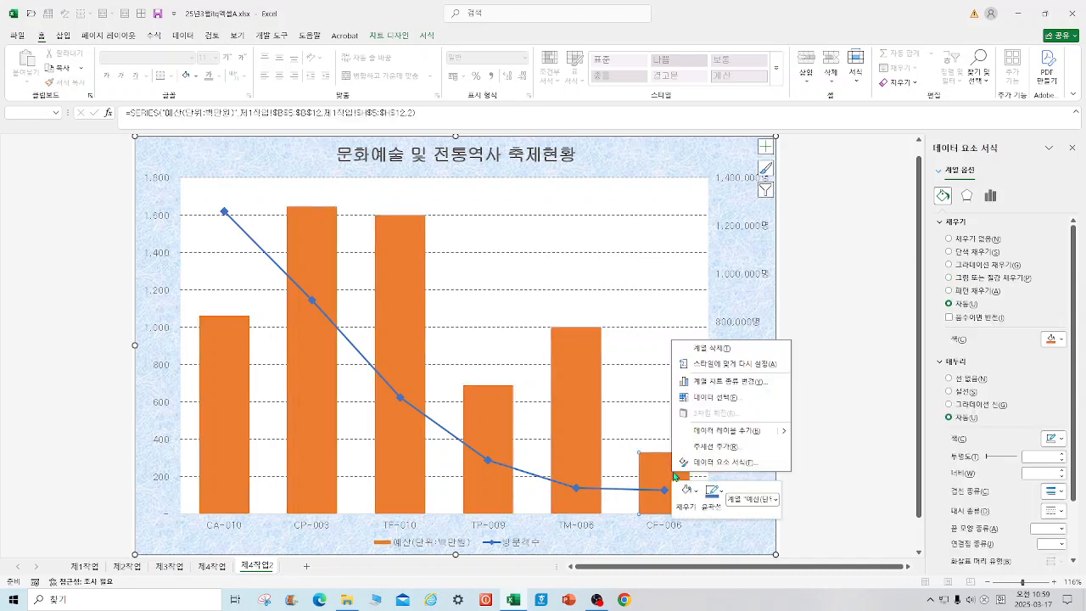
click(736, 431)
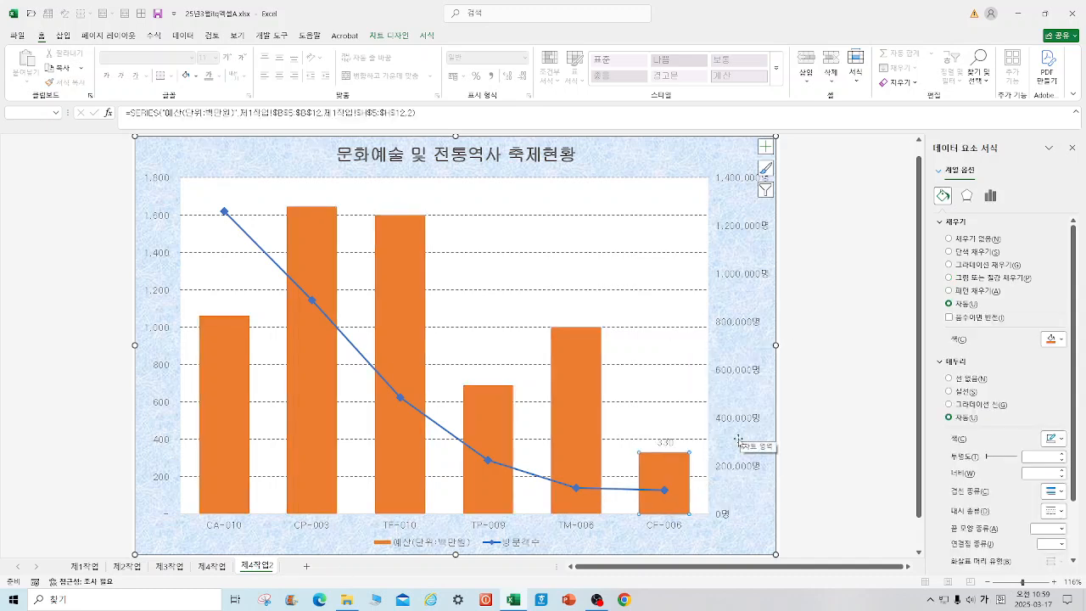
Step: Insert a rounded rectangular callout about 1.41 cm high and 2.67 cm wide above the CF-006 column, reading 최소예산
click(211, 568)
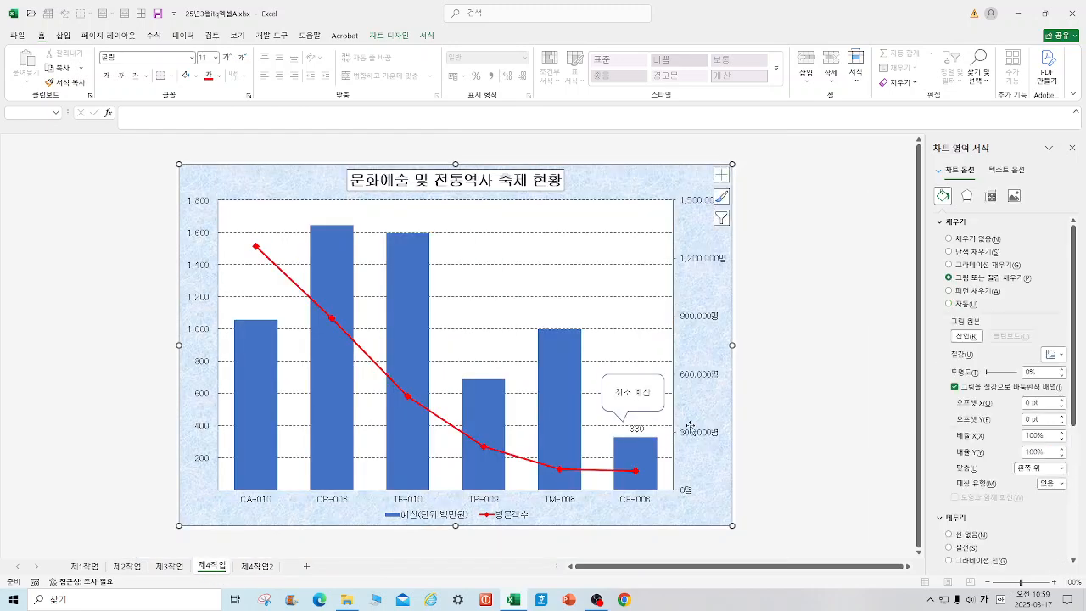
click(257, 566)
click(66, 38)
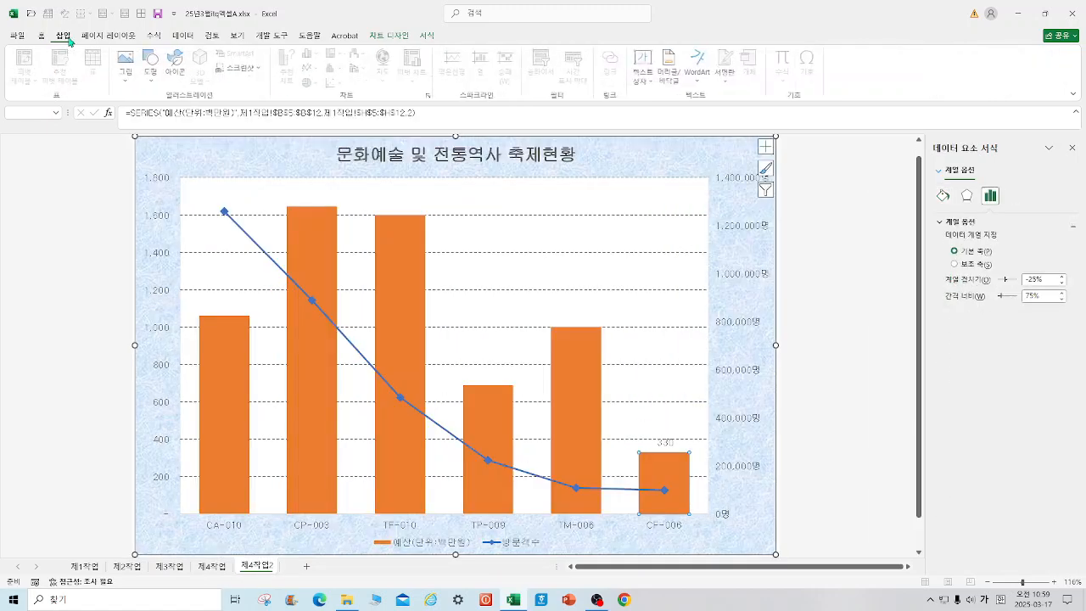
click(152, 80)
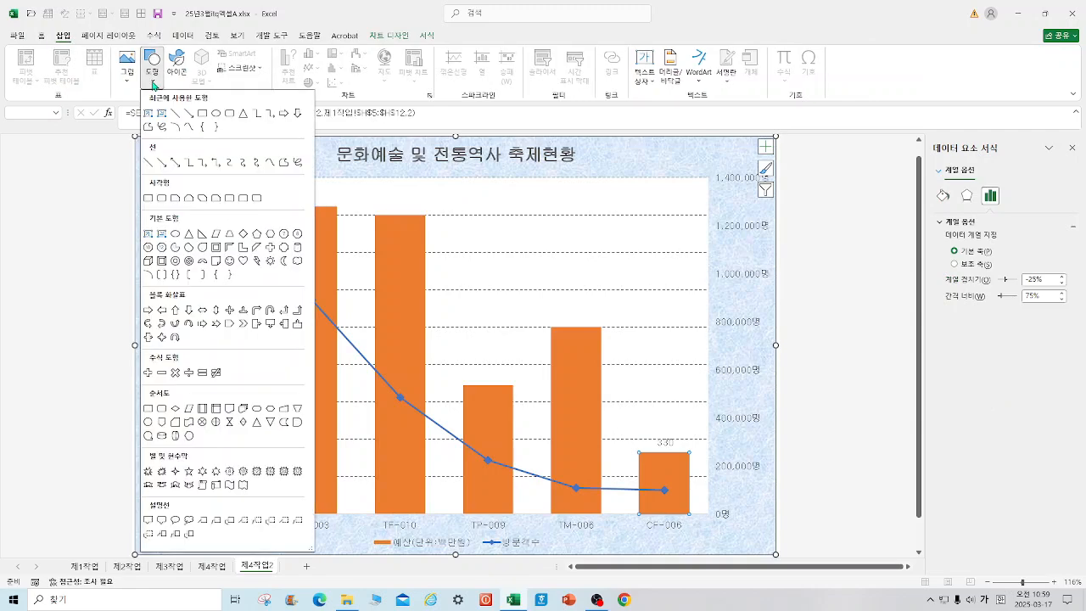
click(161, 519)
mouse_move(617, 380)
mouse_down()
mouse_move(682, 412)
mouse_move(665, 426)
mouse_up()
text(차이)
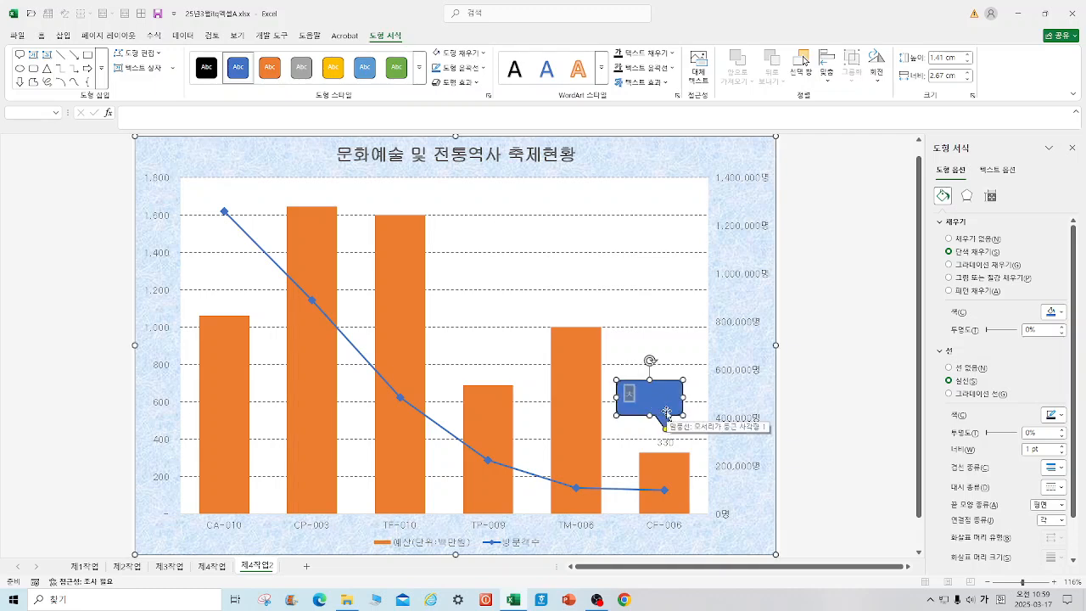
key(BackSpace)
key(BackSpace)
text(최소예산)
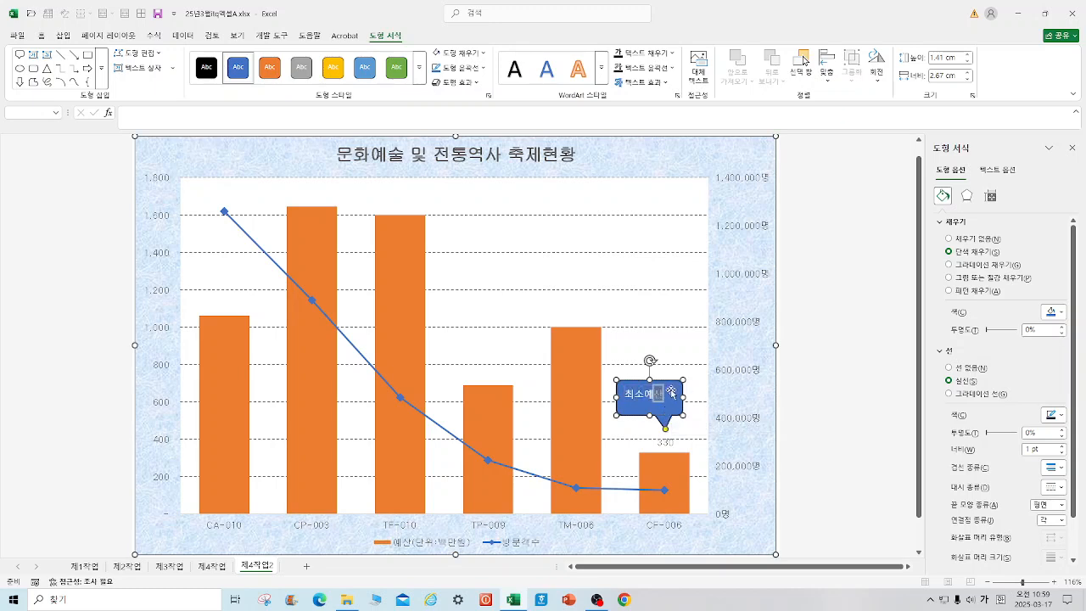
Step: Format the callout's text in black 굴림, centred both horizontally and vertically
key(ctrl+a)
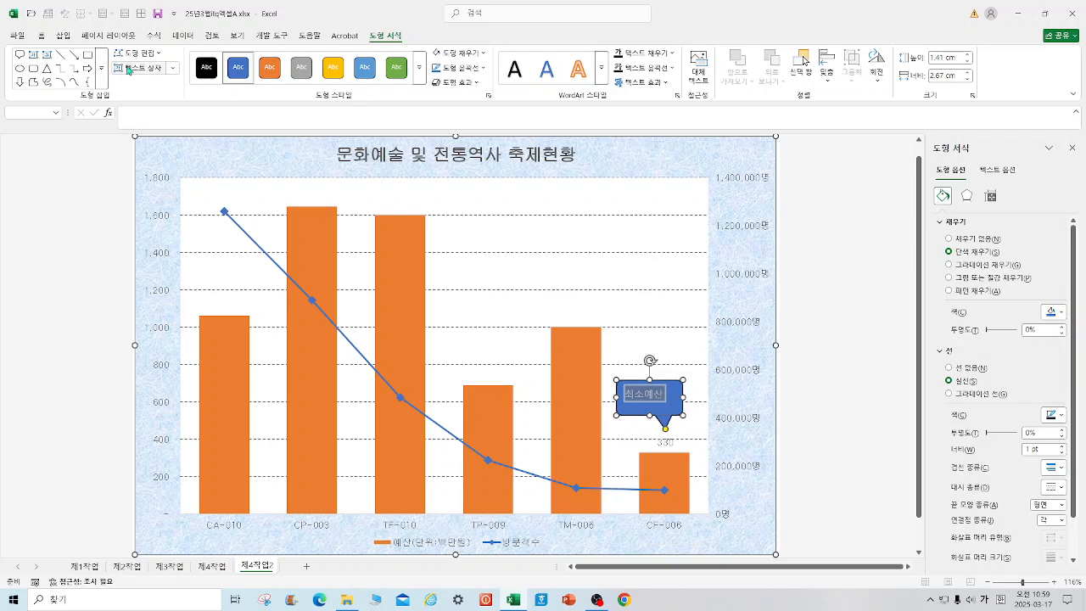
click(42, 37)
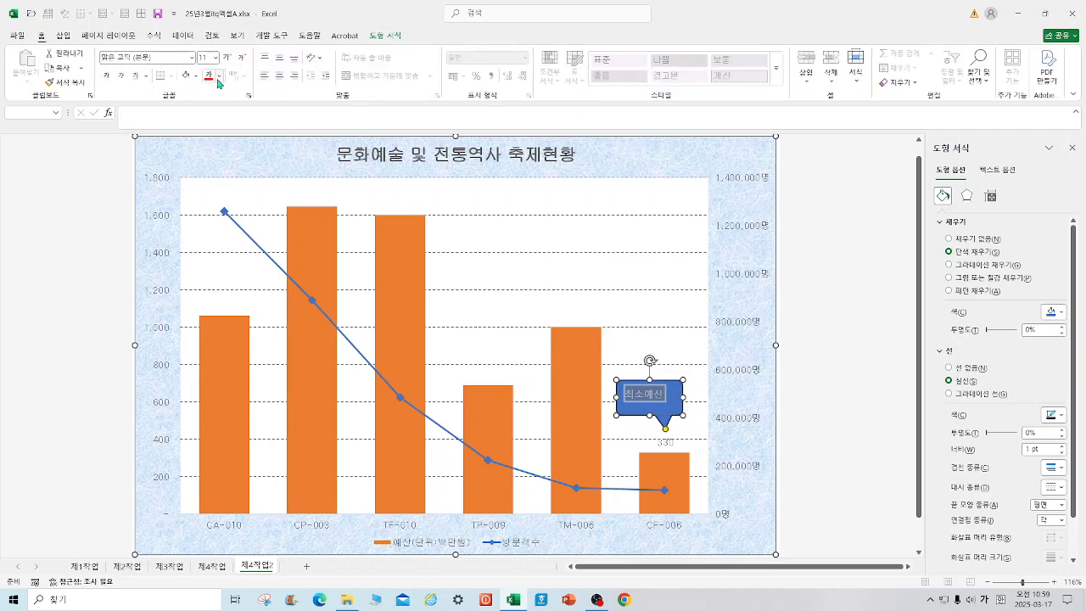
click(219, 76)
click(232, 153)
click(279, 58)
click(279, 75)
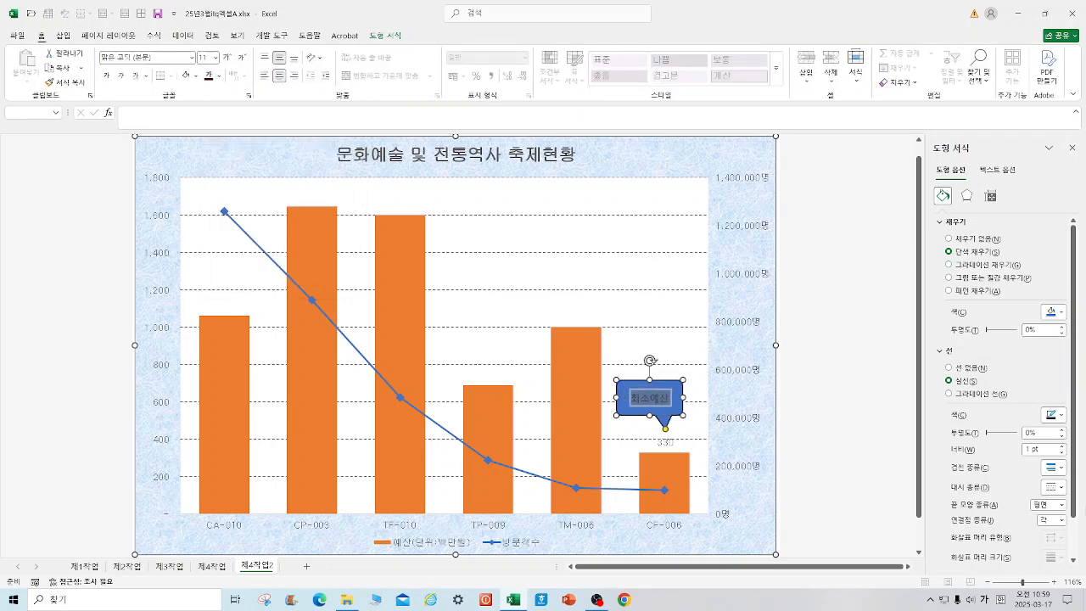
click(192, 58)
click(129, 171)
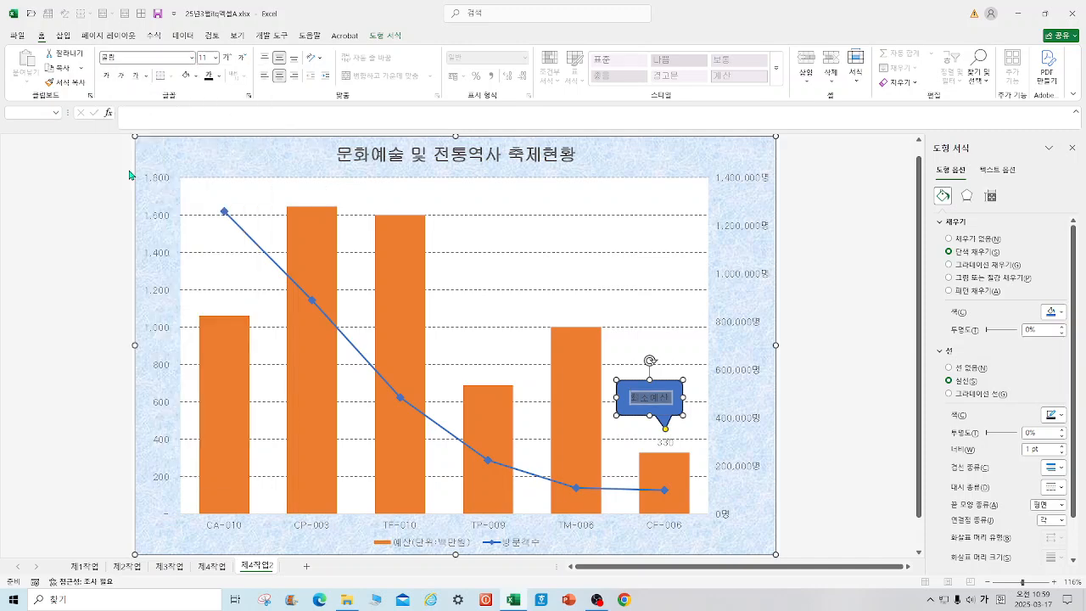
Step: Fill the 최소예산 callout with white
click(395, 38)
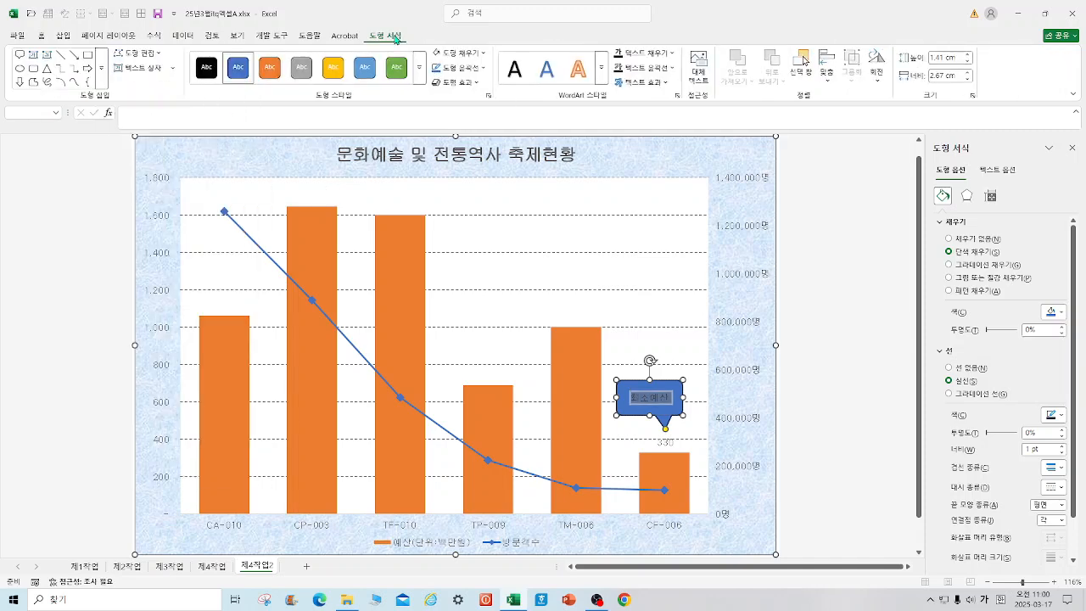
click(438, 53)
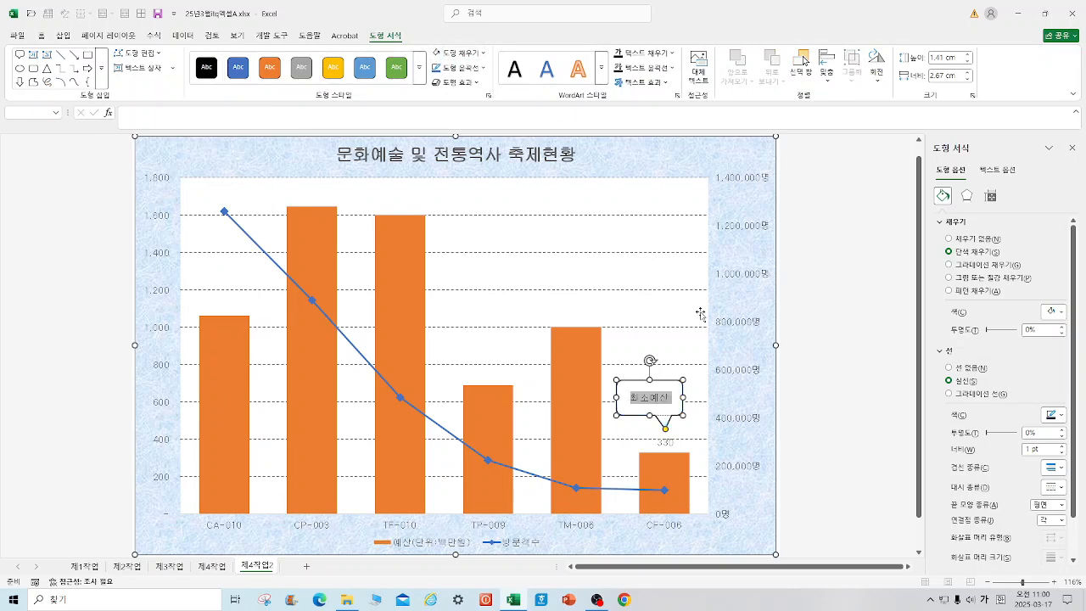
click(851, 424)
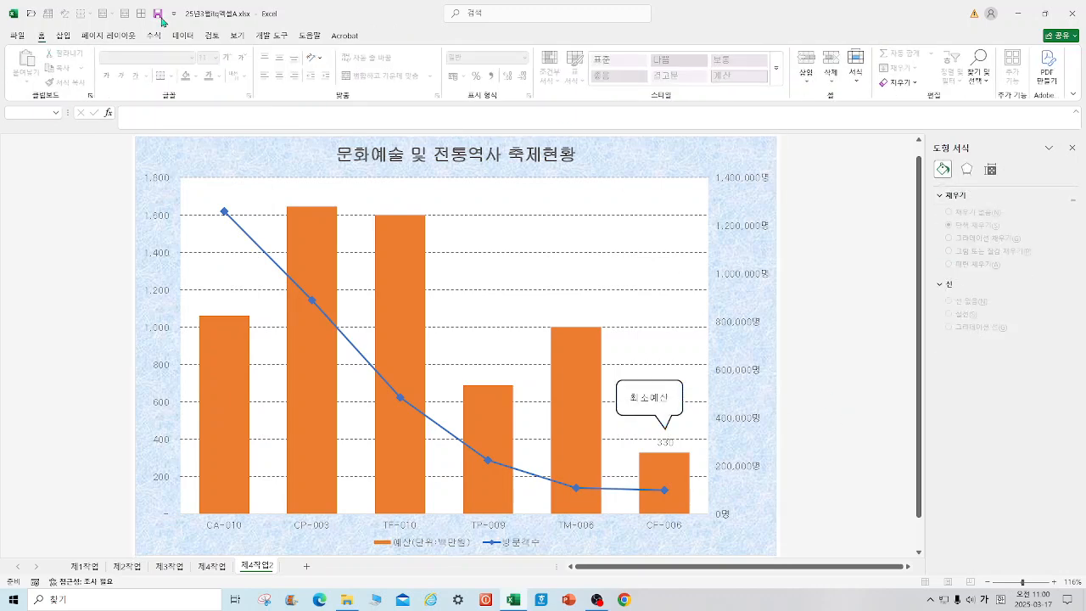
Step: Compare with the 제4작업 chart, and open the axis formatting options for the 제4작업2 chart's secondary vertical axis
click(211, 566)
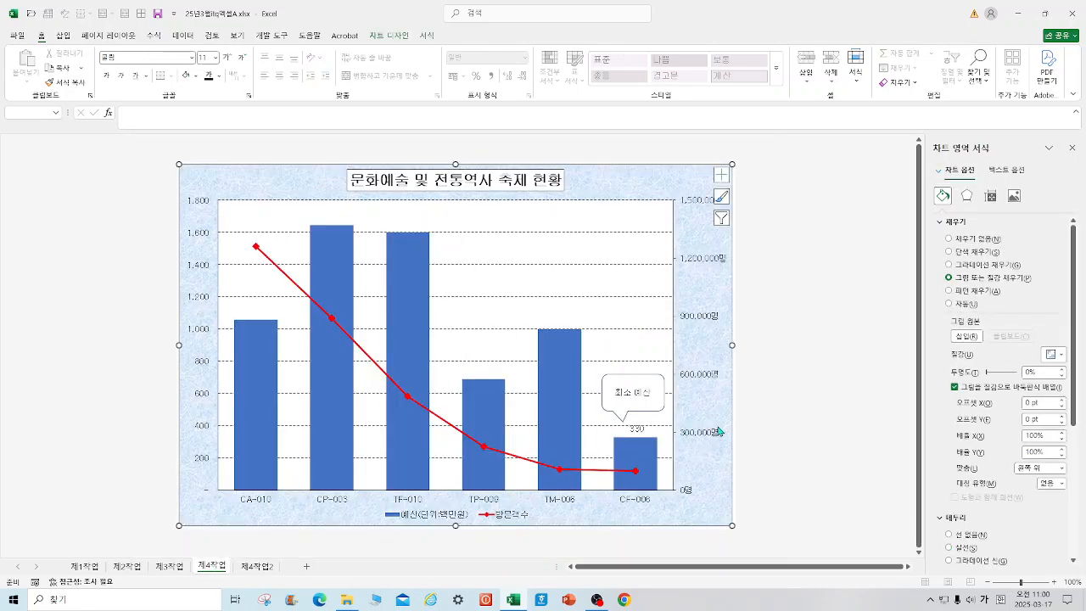
click(259, 566)
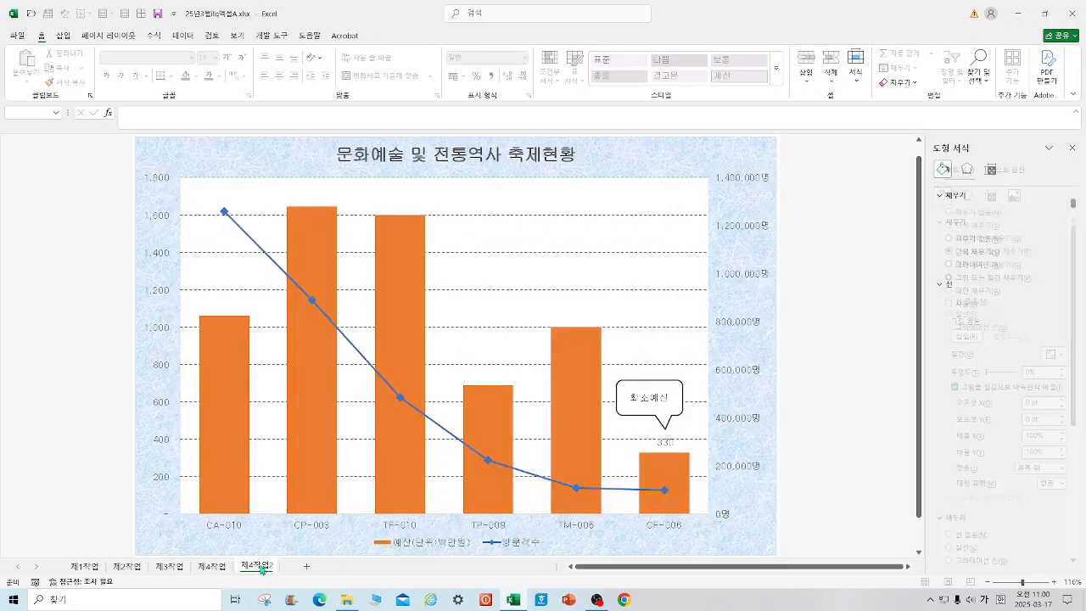
right_click(740, 324)
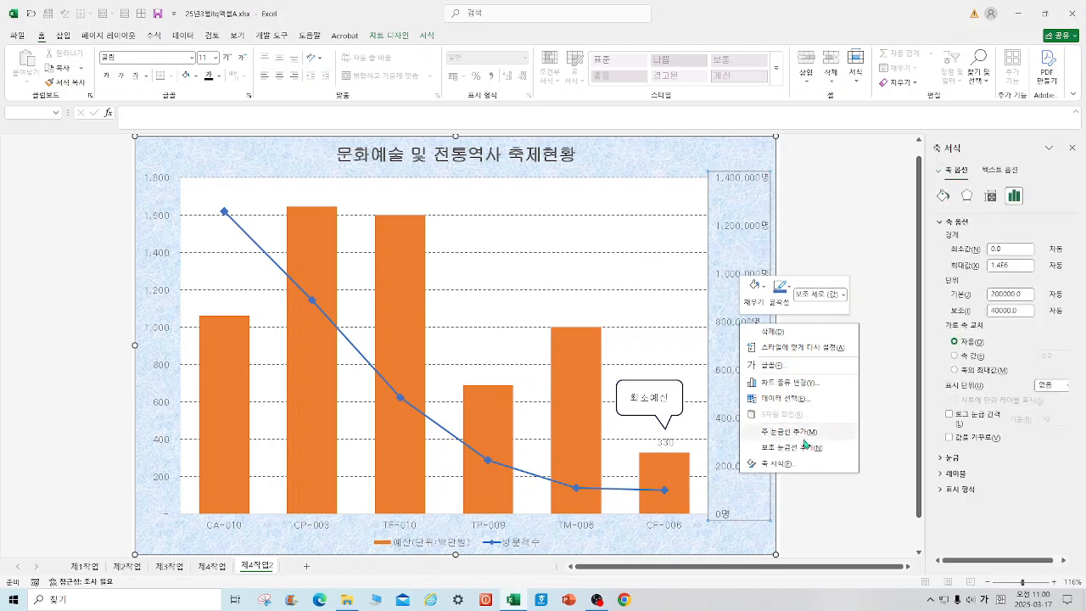
click(797, 466)
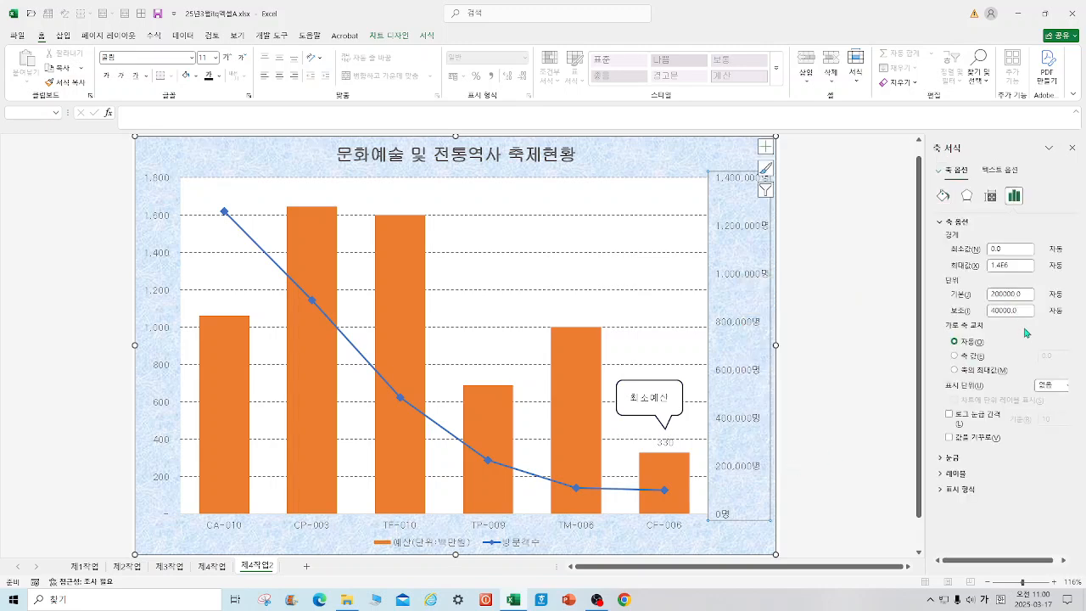
Step: Try to set the secondary vertical axis maximum to 16500000 and its major unit to 300000, and undo the last change
drag(1016, 266, 958, 262)
text(1650000)
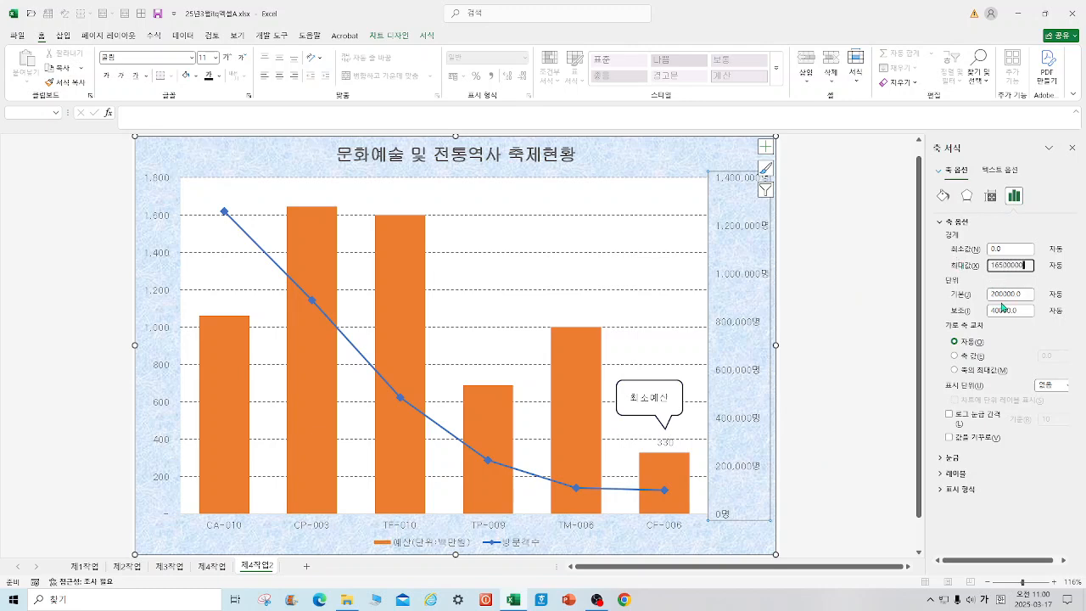
drag(999, 295, 977, 296)
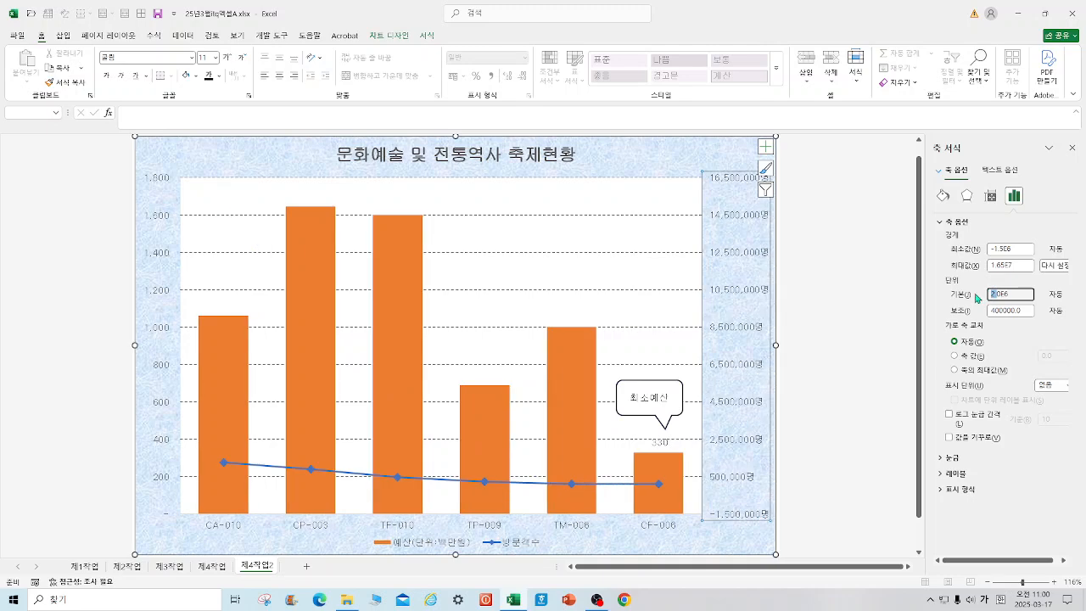
text(300000)
click(856, 404)
key(ctrl+z)
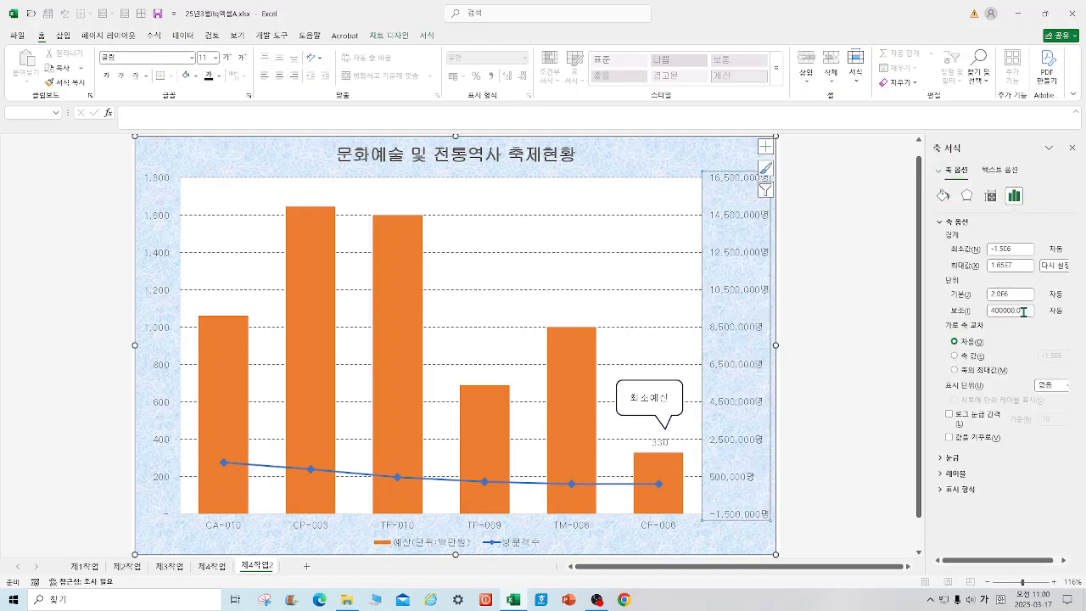
Step: Set the secondary vertical axis bounds to a minimum of 0 and a maximum of 1500000
double_click(1022, 250)
text(0)
key(Tab)
text(15)
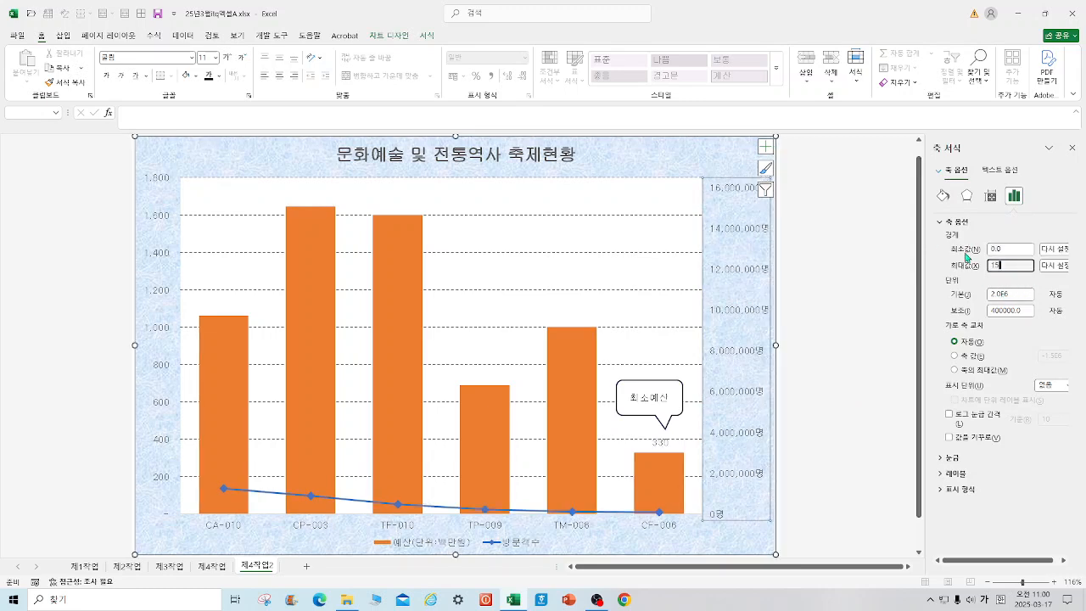
text(00000)
key(Tab)
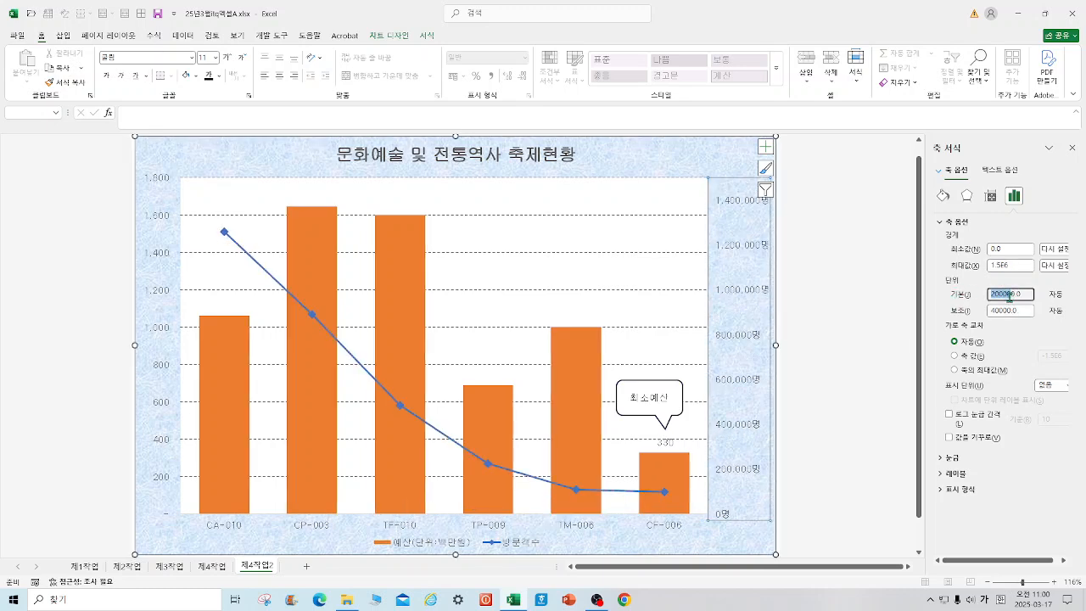
Step: Set the secondary vertical axis major unit to 300000
text(300000)
key(Tab)
text(0)
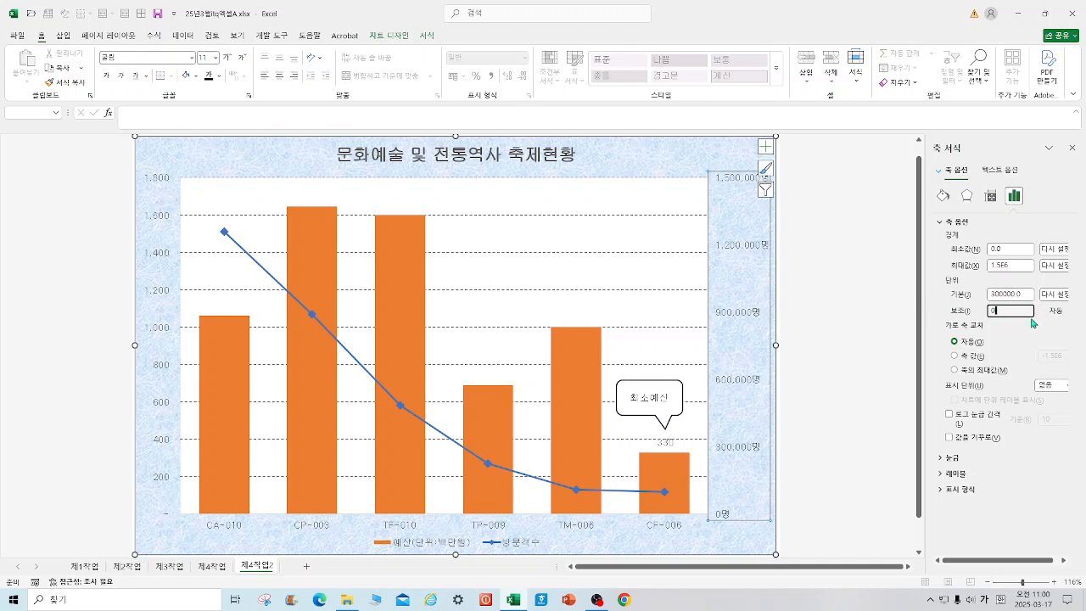
click(821, 463)
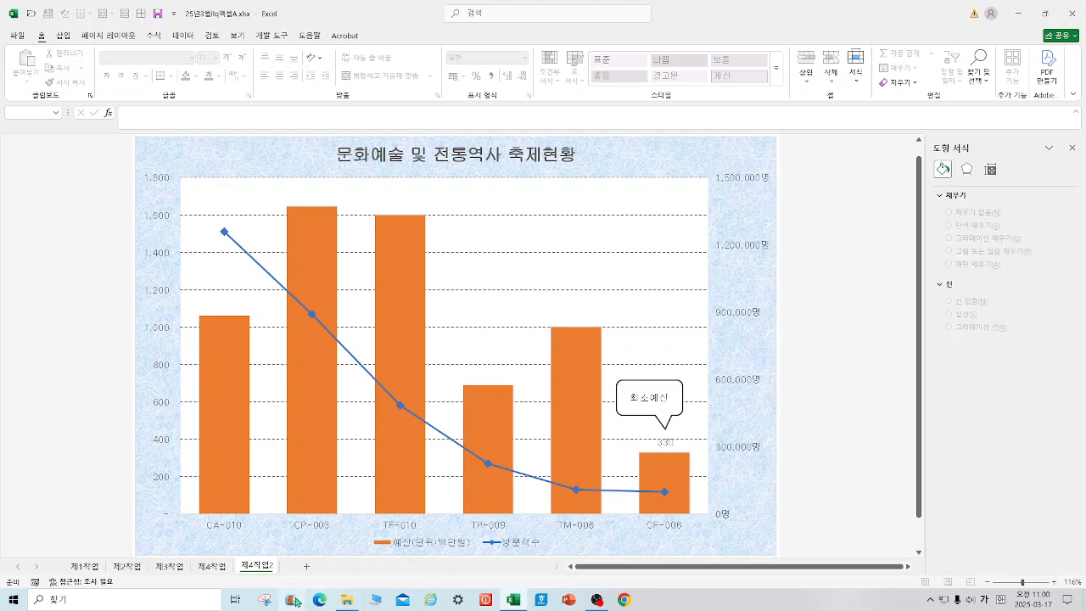
Step: Check the 제4작업 chart, and add an outline to the secondary vertical axis and the chart title on 제4작업2
click(217, 567)
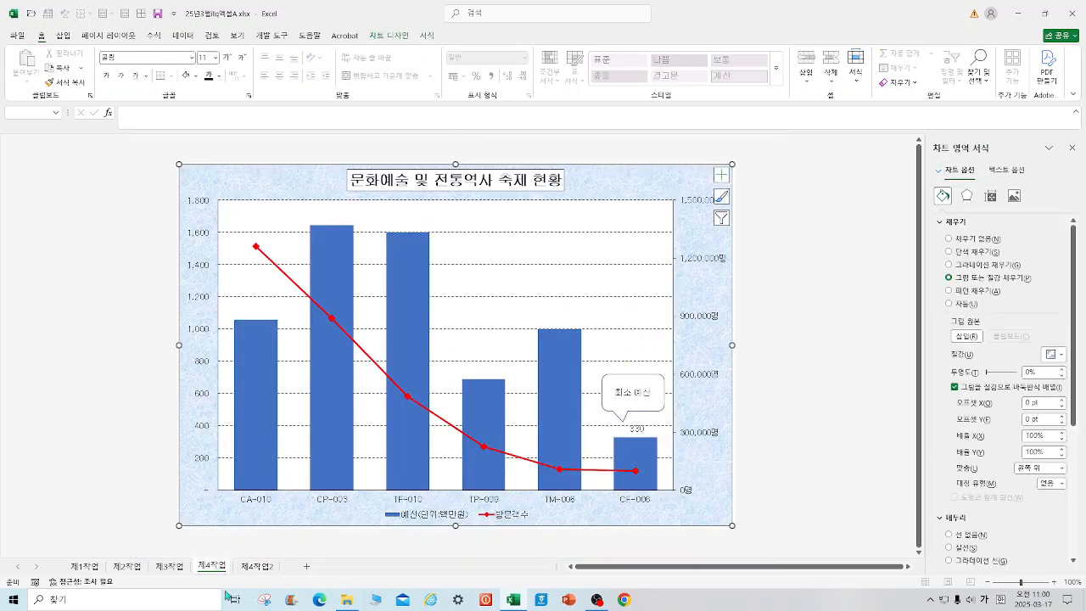
click(256, 566)
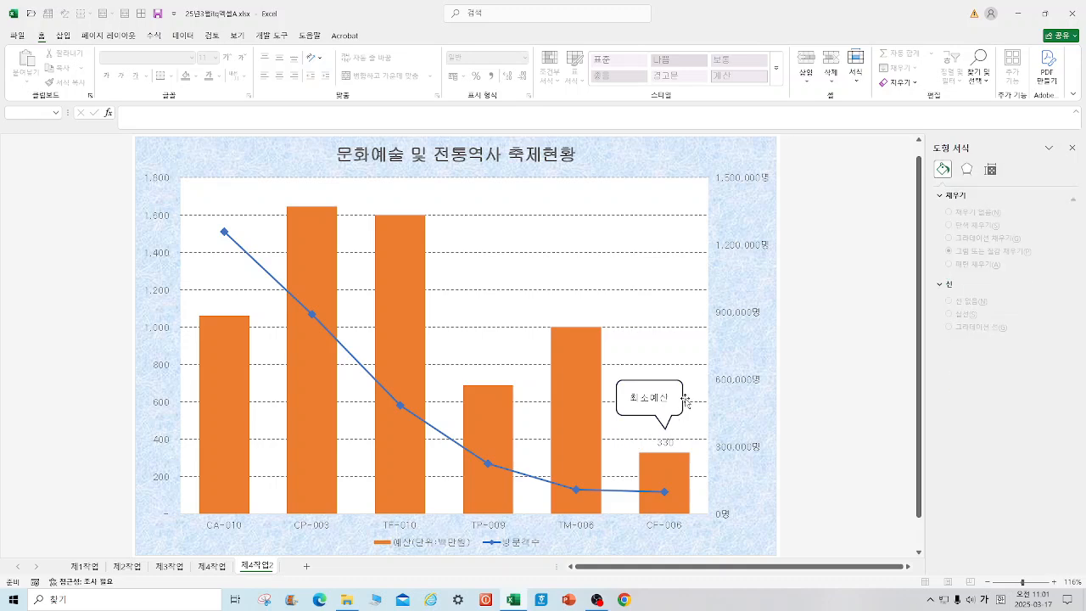
click(728, 245)
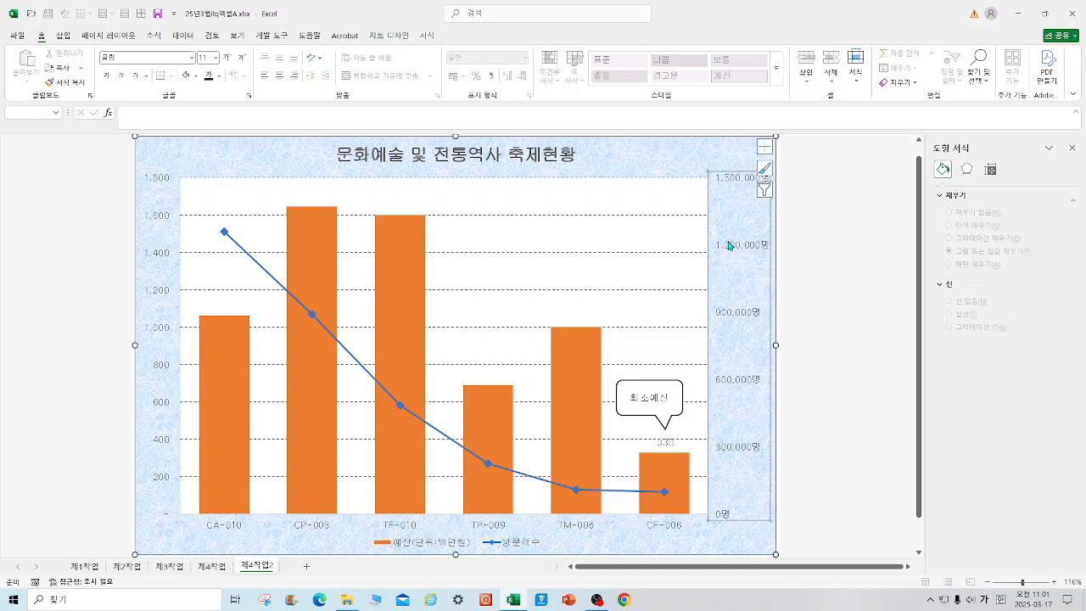
click(426, 35)
click(488, 163)
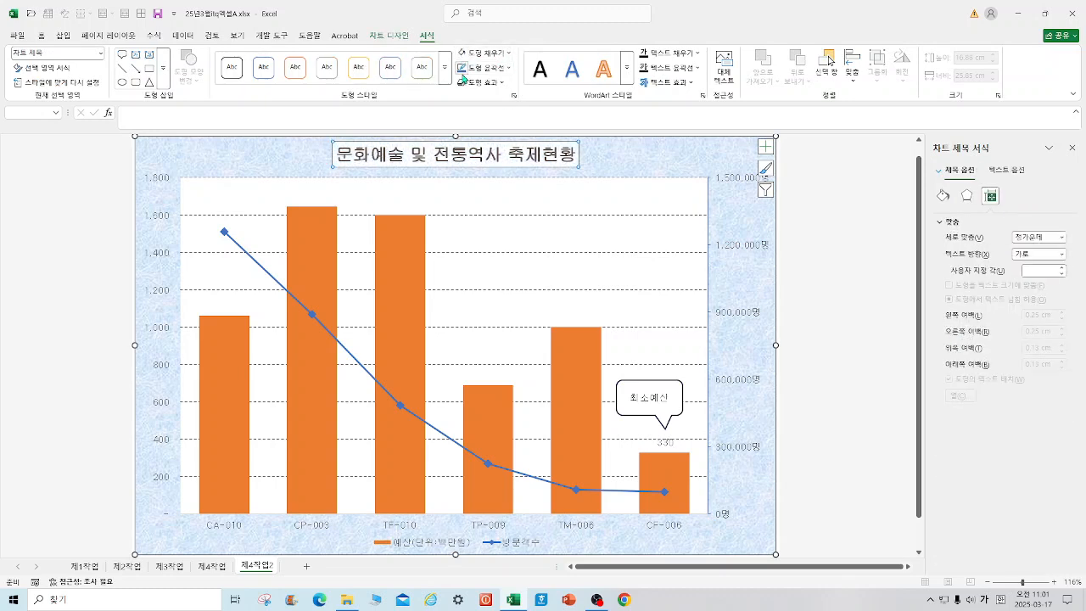
Step: Add an outline to the horizontal category axis and the primary vertical axis of the 제4작업2 chart
click(650, 527)
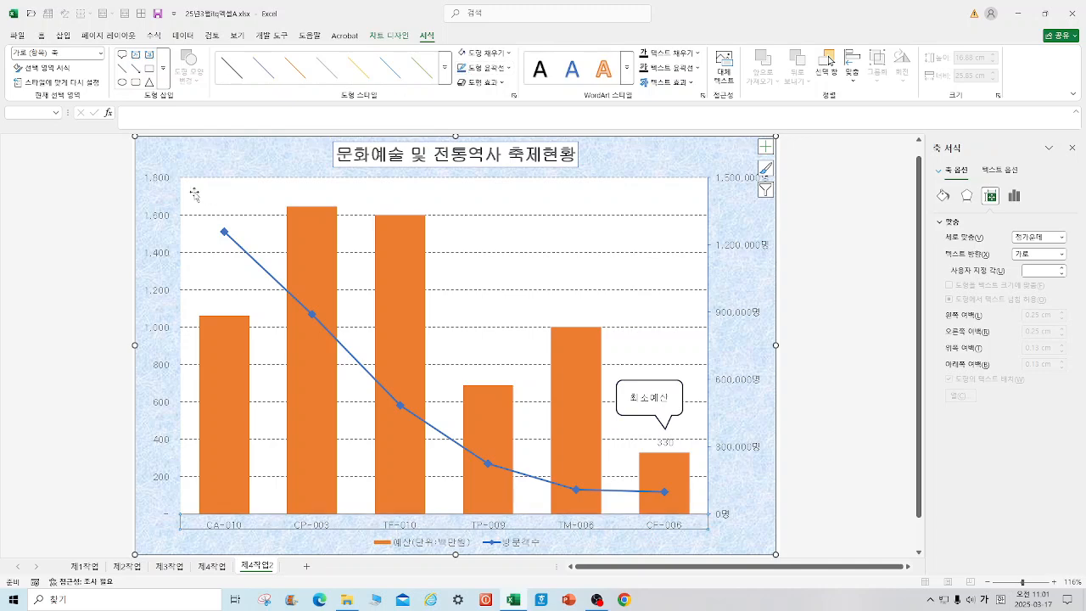
click(161, 219)
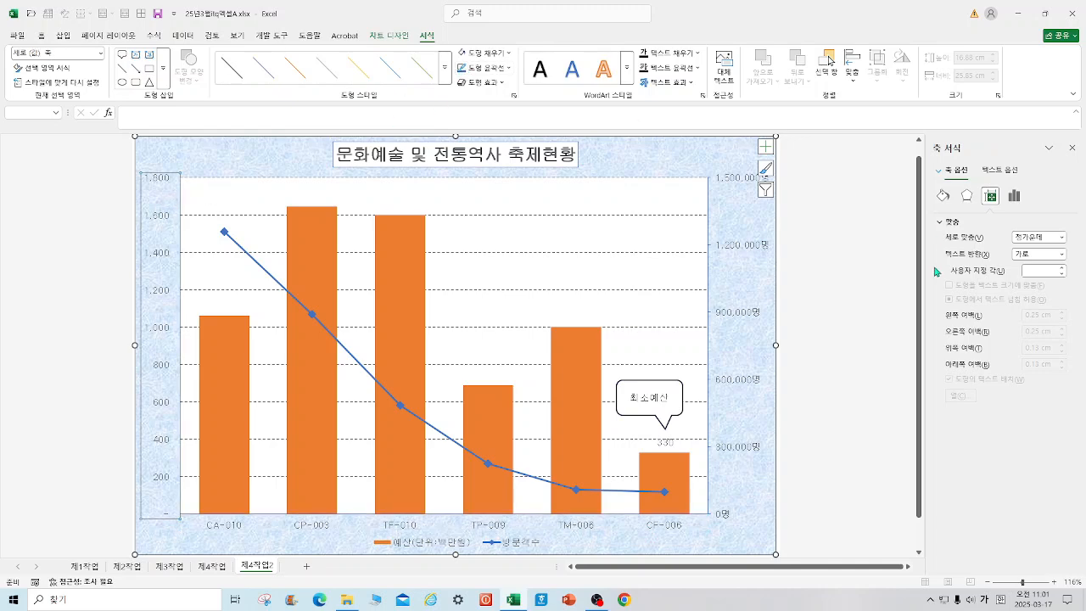
click(898, 278)
click(750, 158)
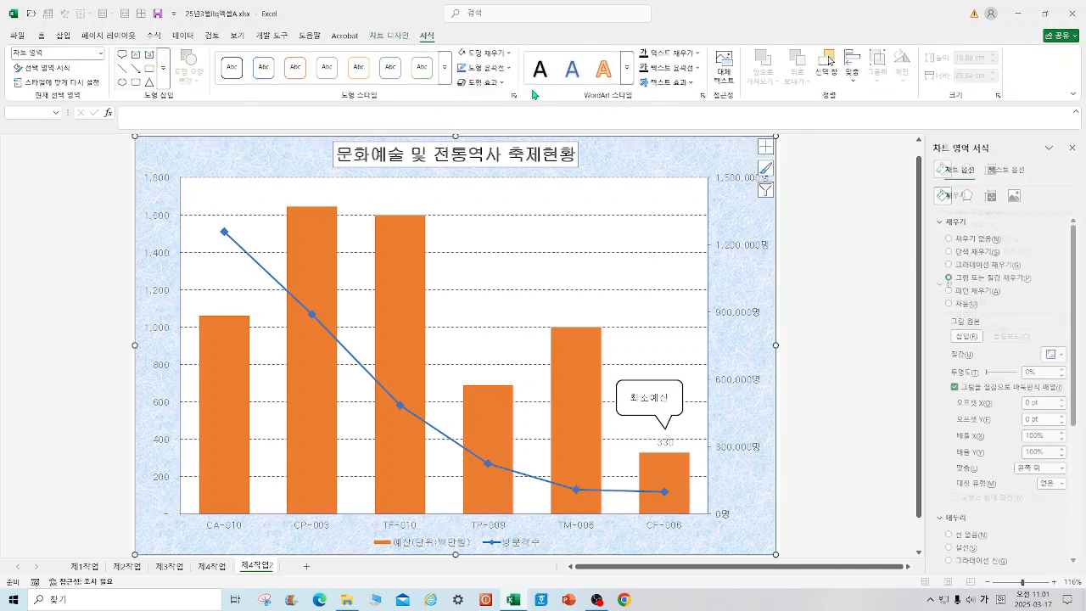
click(785, 298)
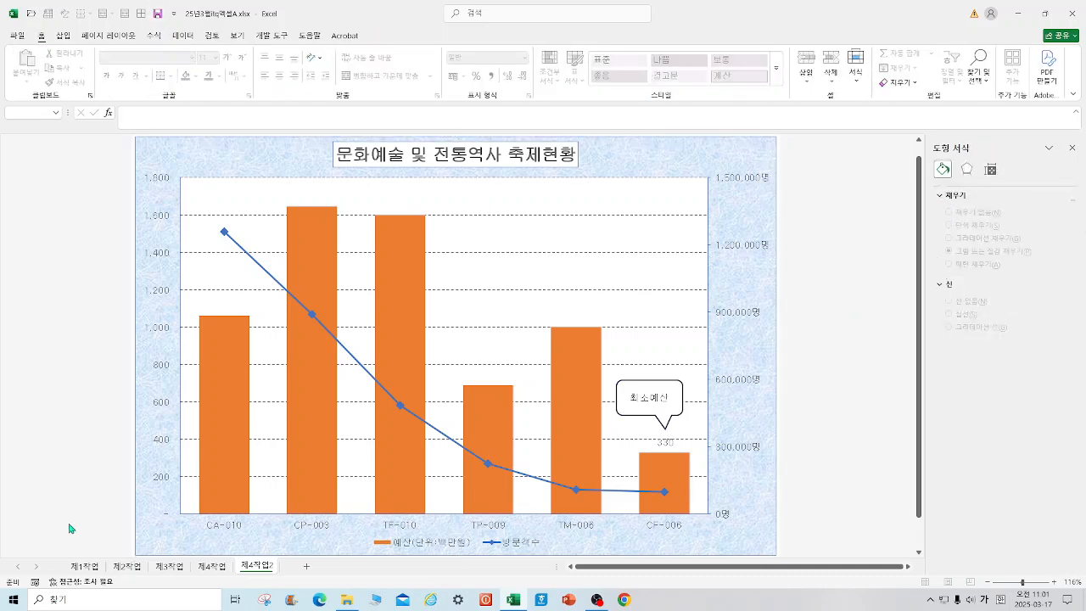
Step: Shorten the chart instructions picture on the 제1작업 sheet from its upper edge so it sits below the data table
click(79, 566)
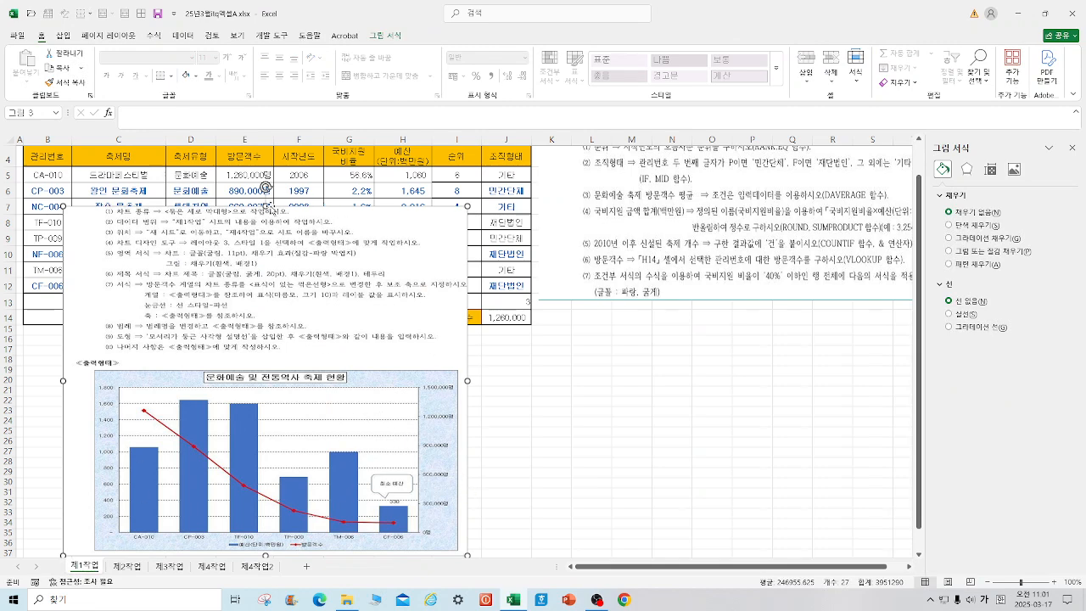
drag(265, 208, 266, 374)
click(722, 419)
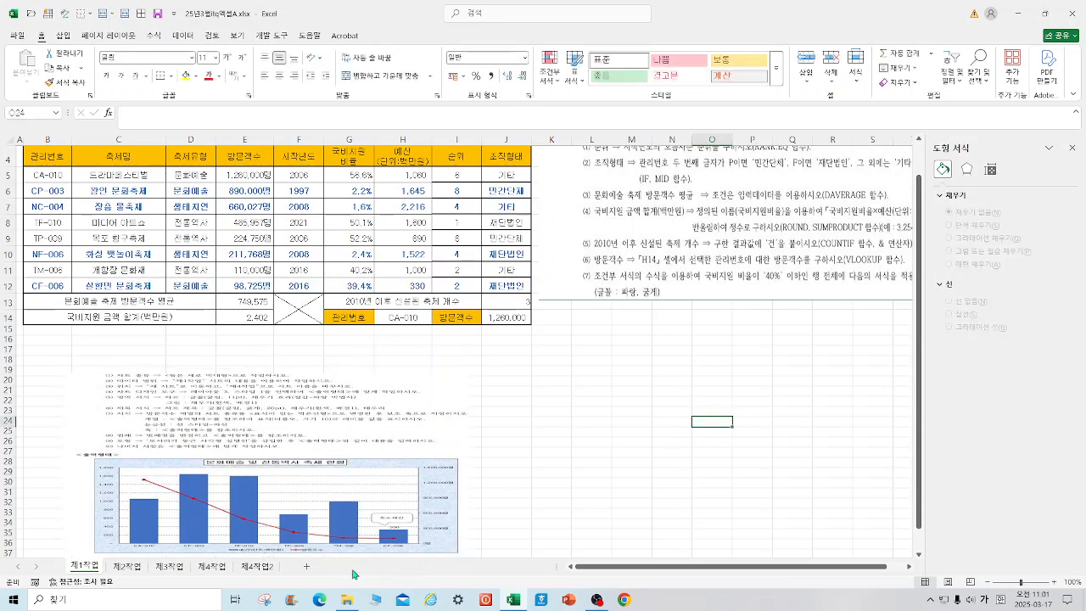
click(253, 566)
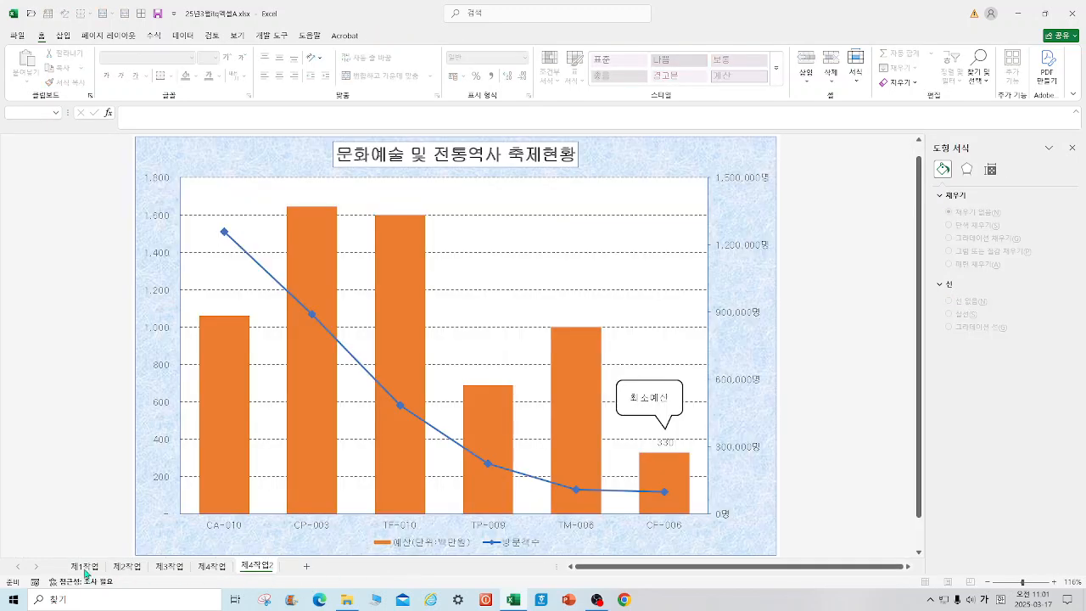
click(95, 567)
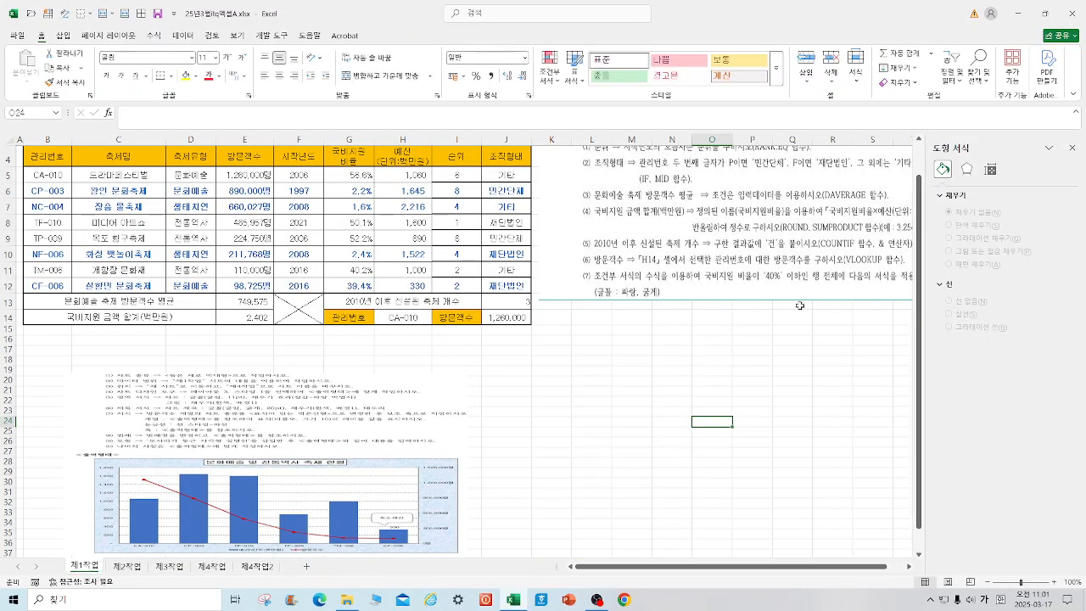